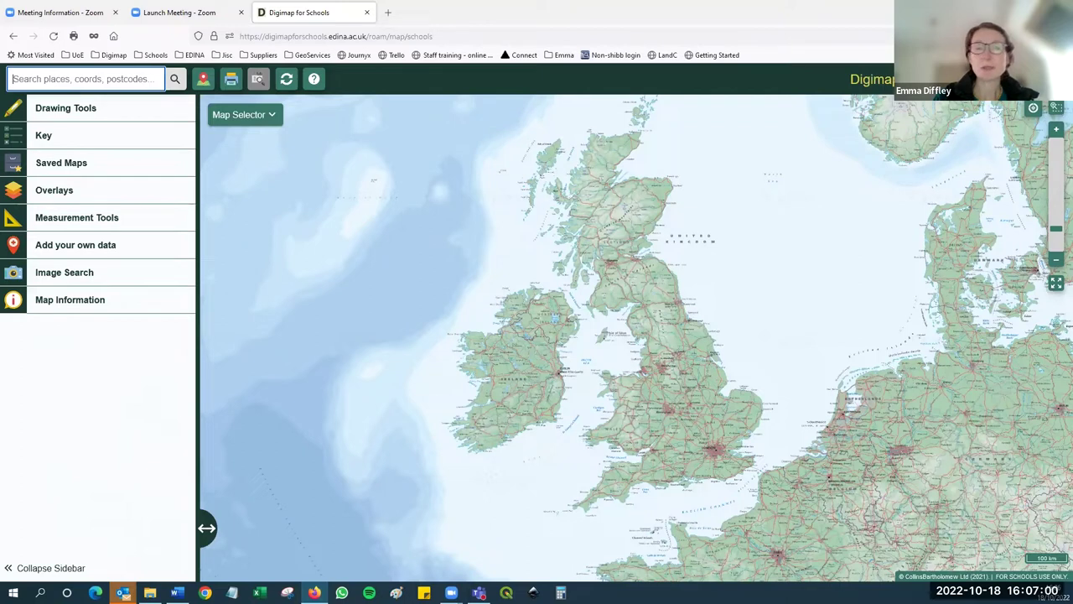
Open Edit your preferences and unlock it with the map manager PIN
click(1048, 79)
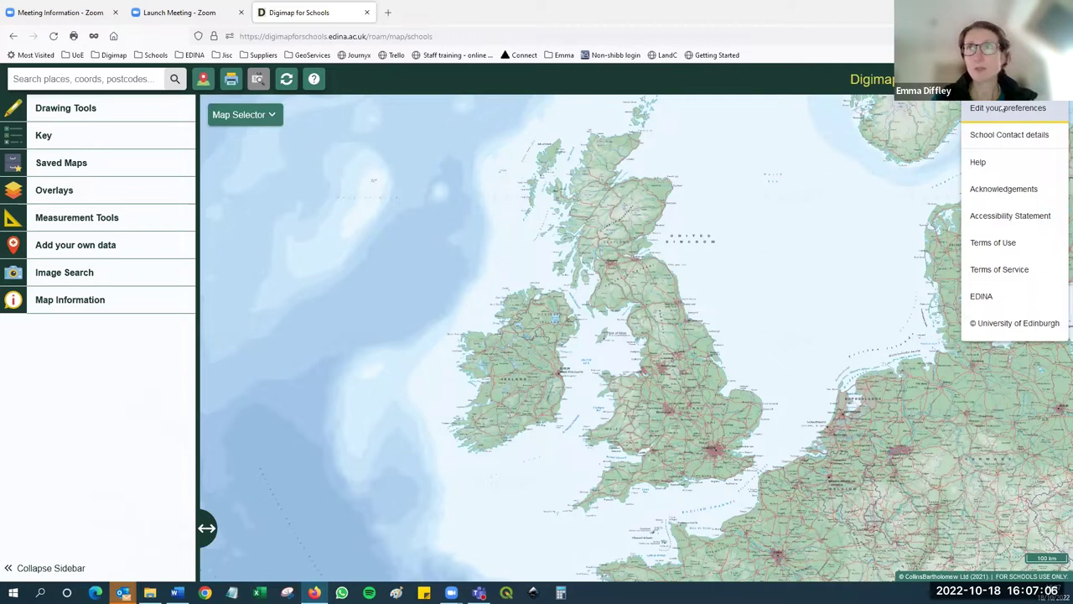
click(1002, 110)
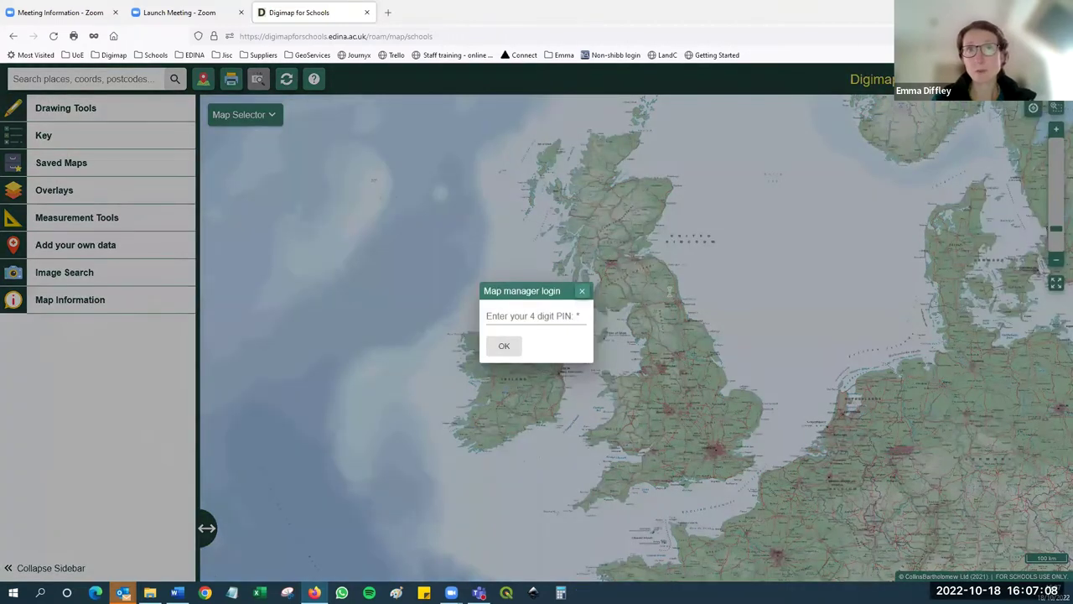
click(522, 316)
click(516, 347)
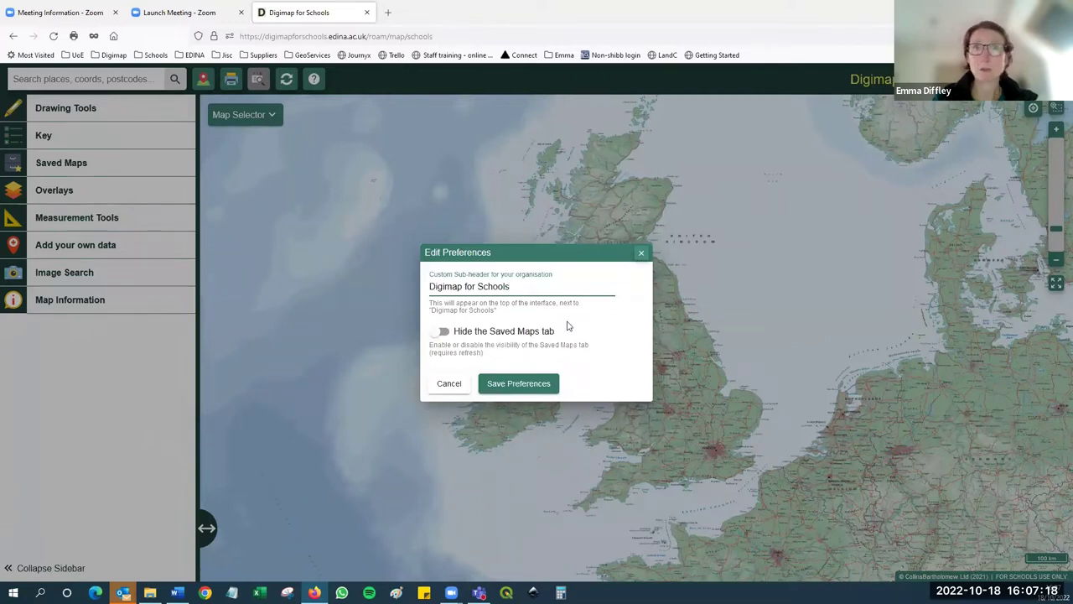
Change the sub-header to 'My School Rocks', enable Hide the Saved Maps tab, and save
drag(509, 286, 359, 297)
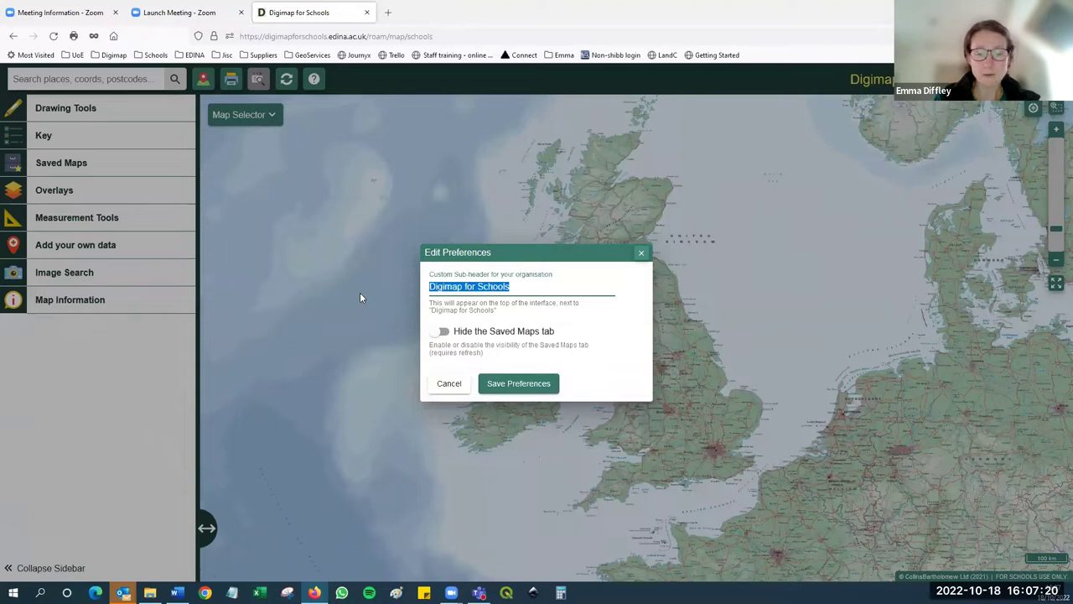
text(My Schoo)
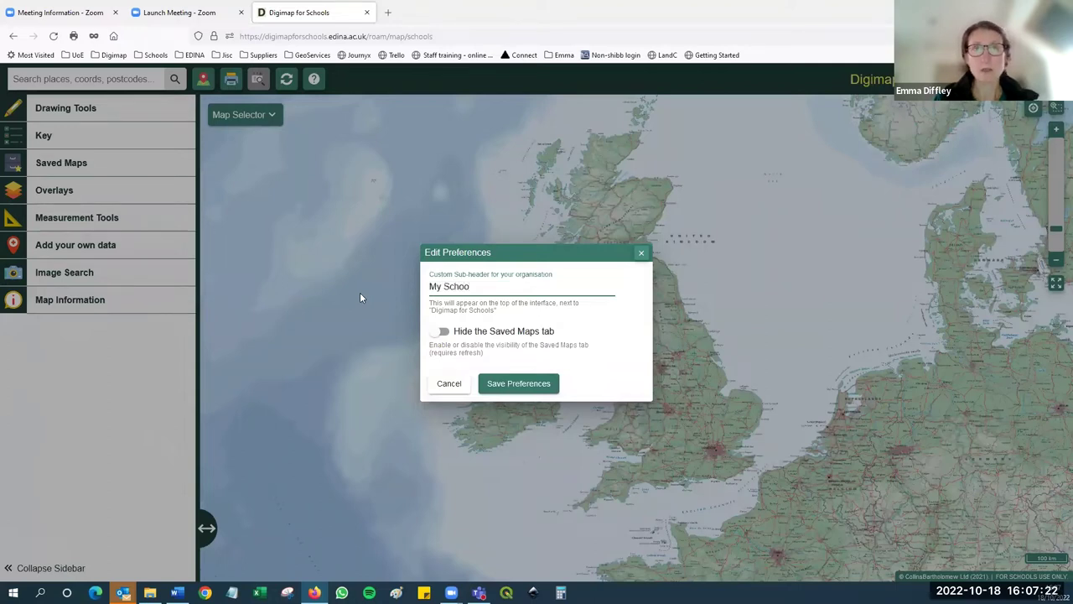
text(l Rocks)
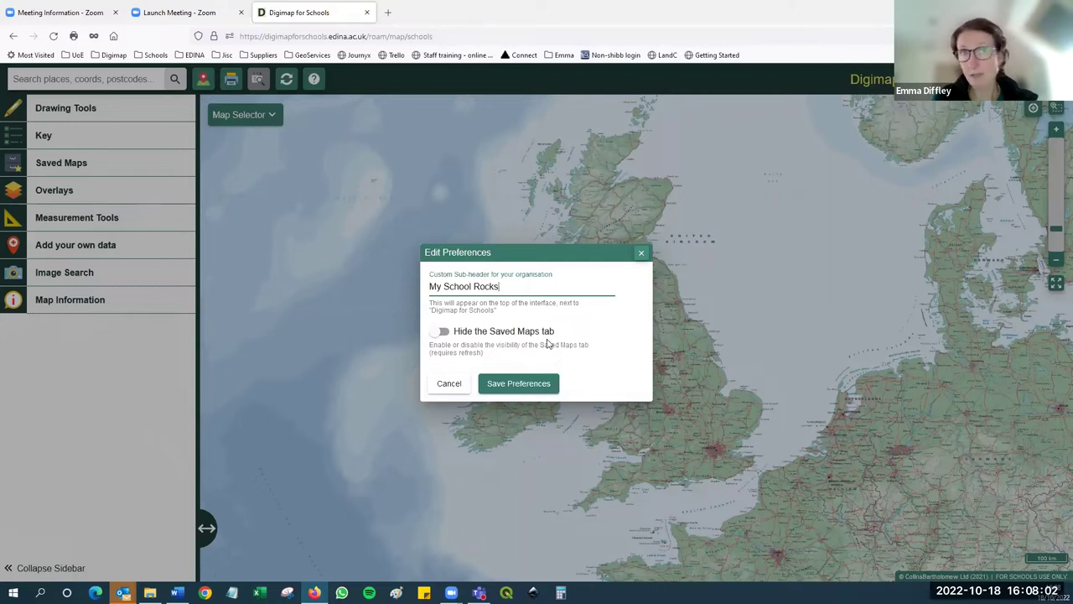
click(444, 333)
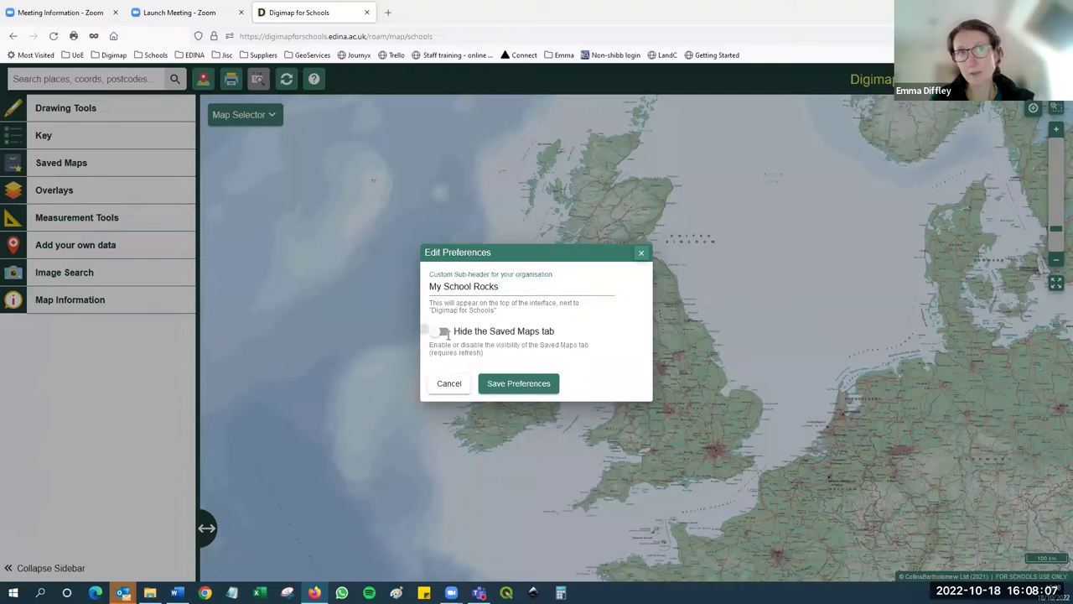
click(498, 383)
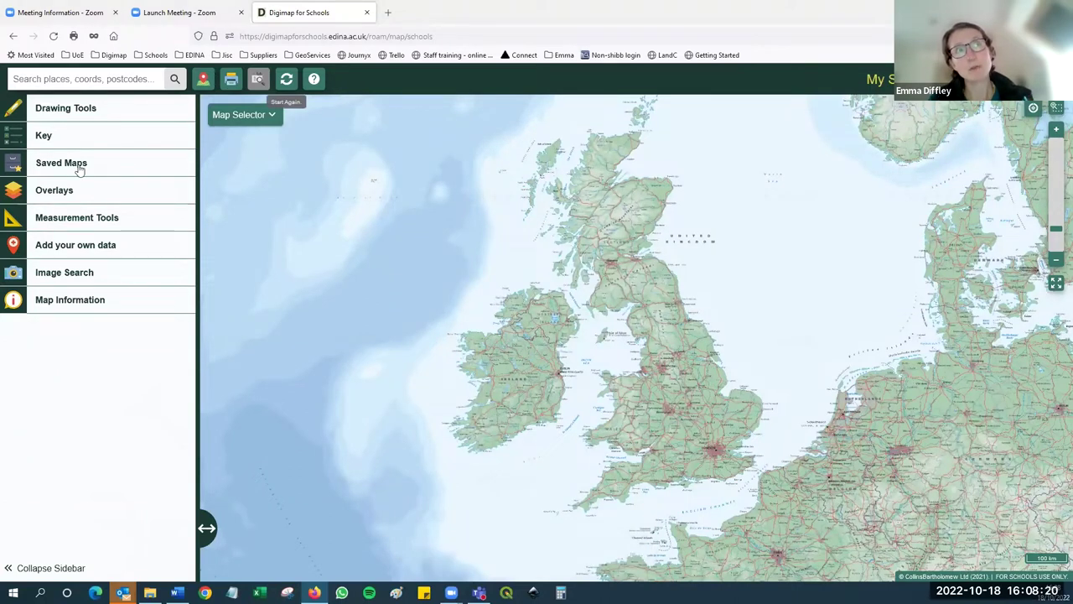
Restart the map, then reopen the preferences editor using the map manager PIN
click(286, 78)
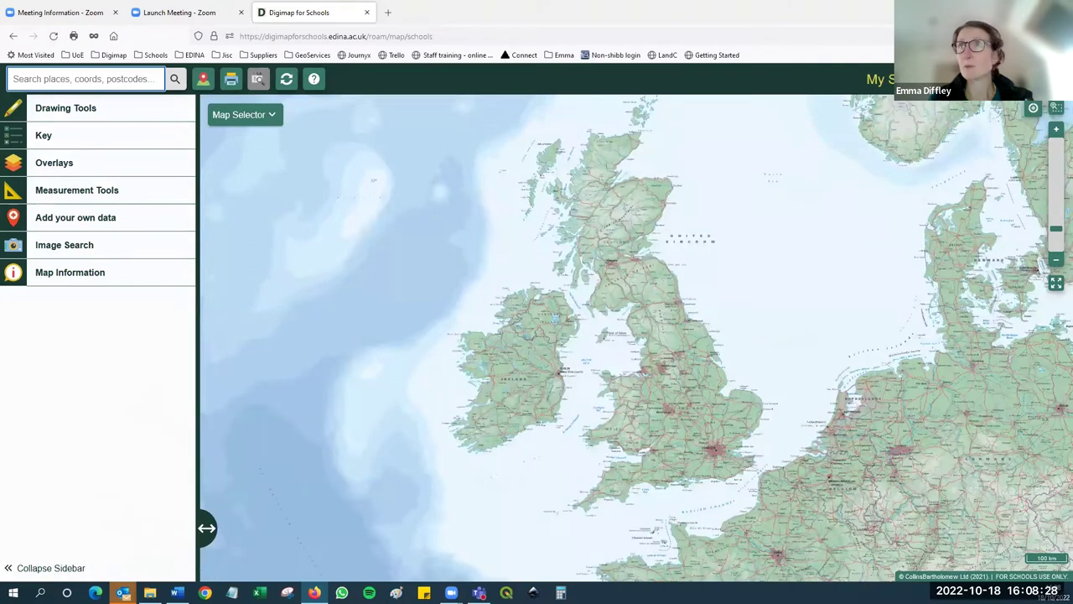
click(1015, 78)
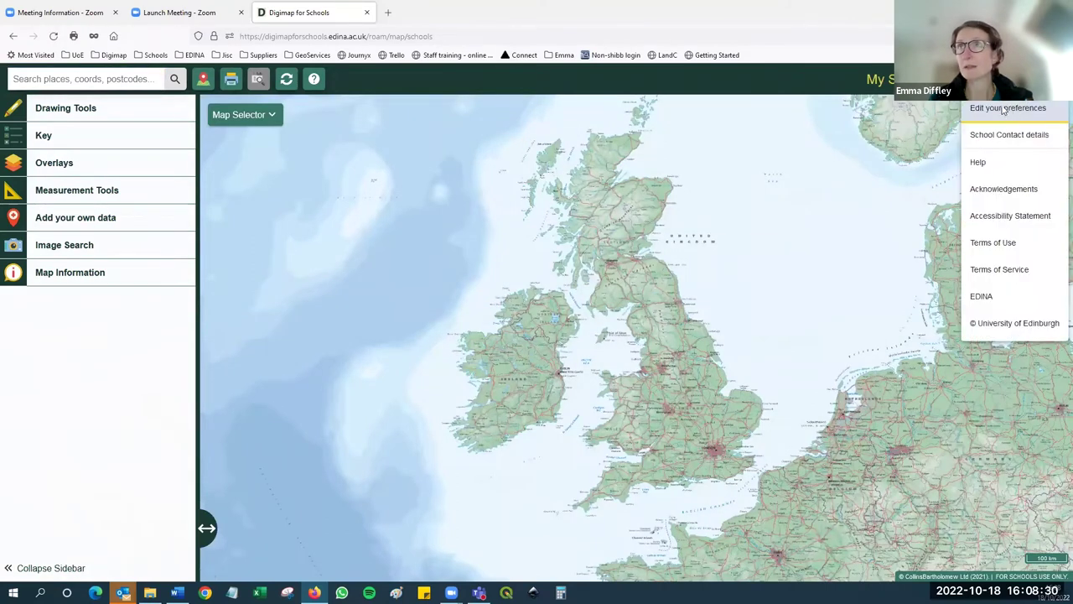
click(1004, 110)
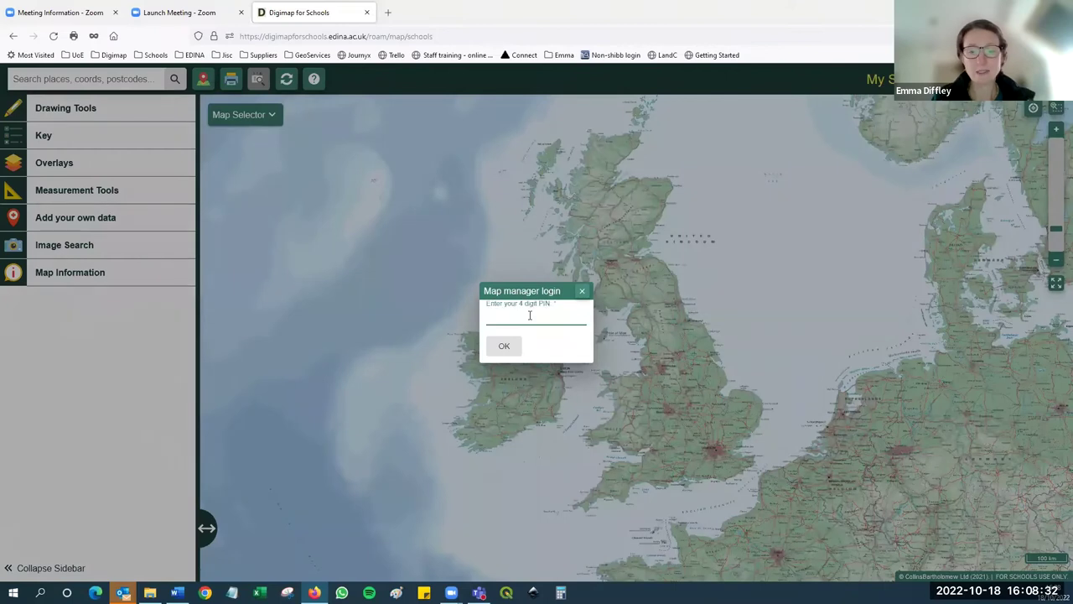
click(506, 353)
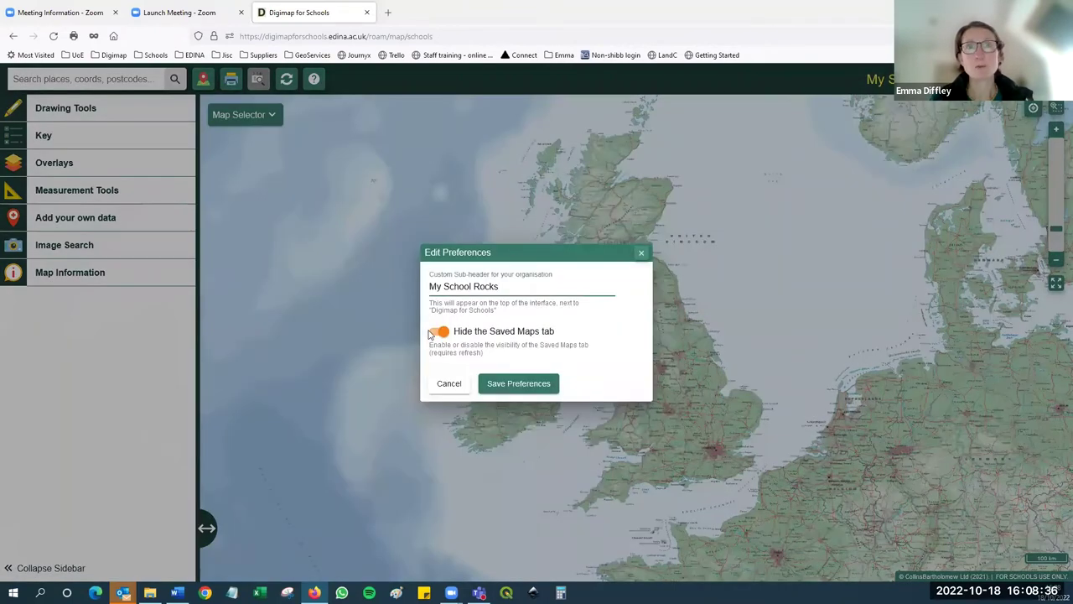
Switch off Hide the Saved Maps tab, save the preferences, and reload the map
click(433, 333)
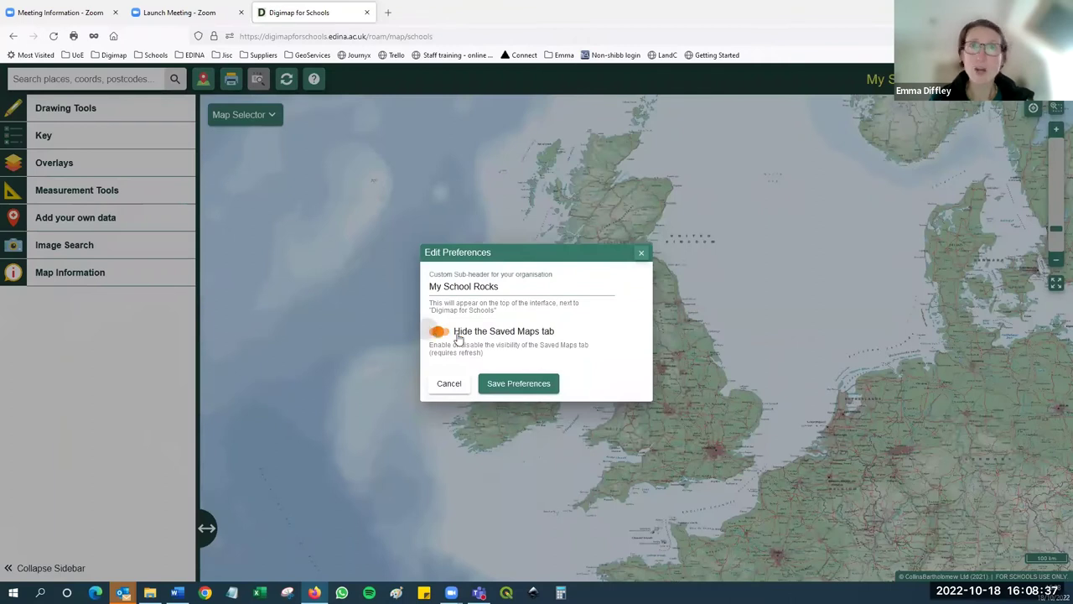
click(520, 387)
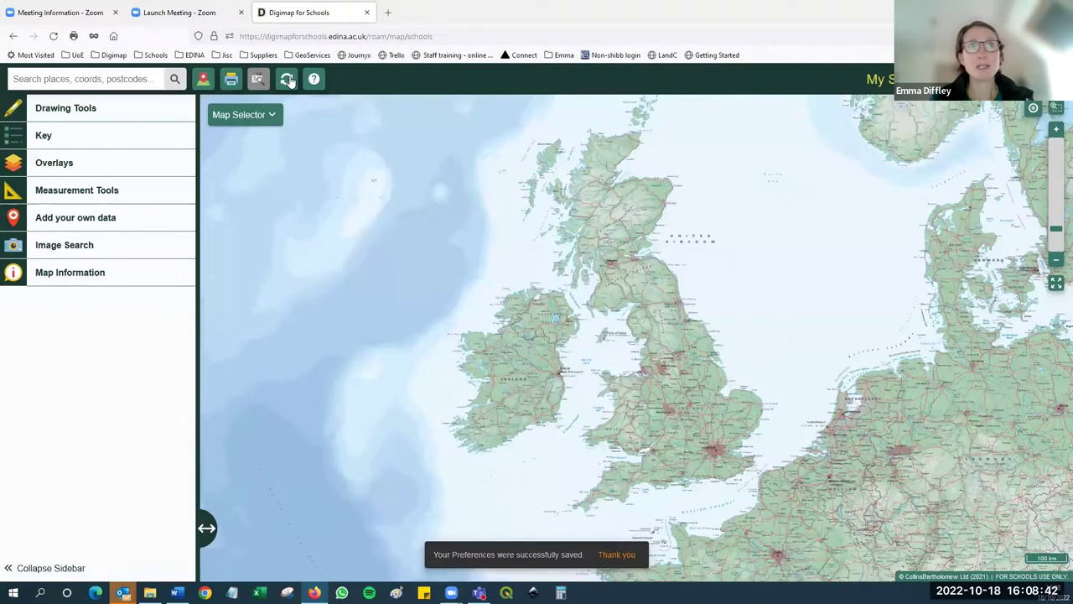
click(286, 79)
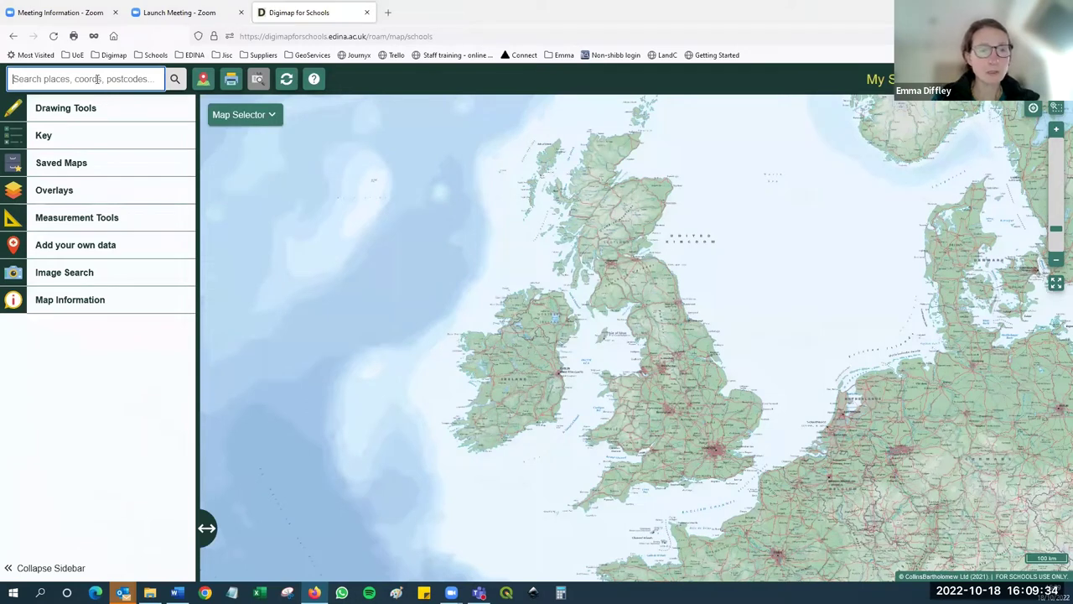
Click into the search box to begin a place search
click(97, 79)
Search 'Norwich', compare UK and World results, and show Norwich (Norfolk) on the map
text(Norwich)
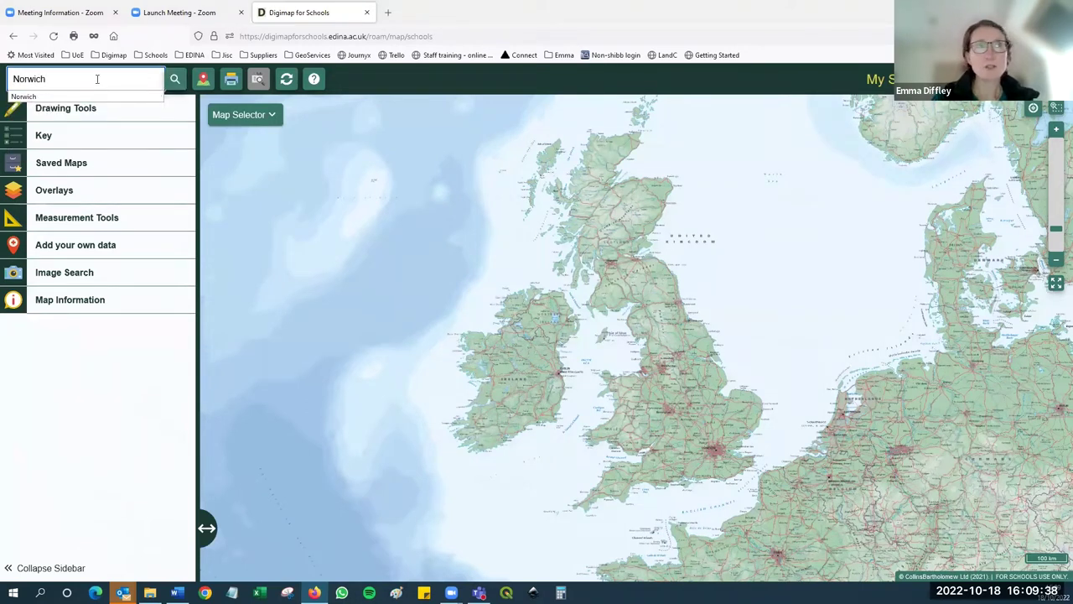
key(Return)
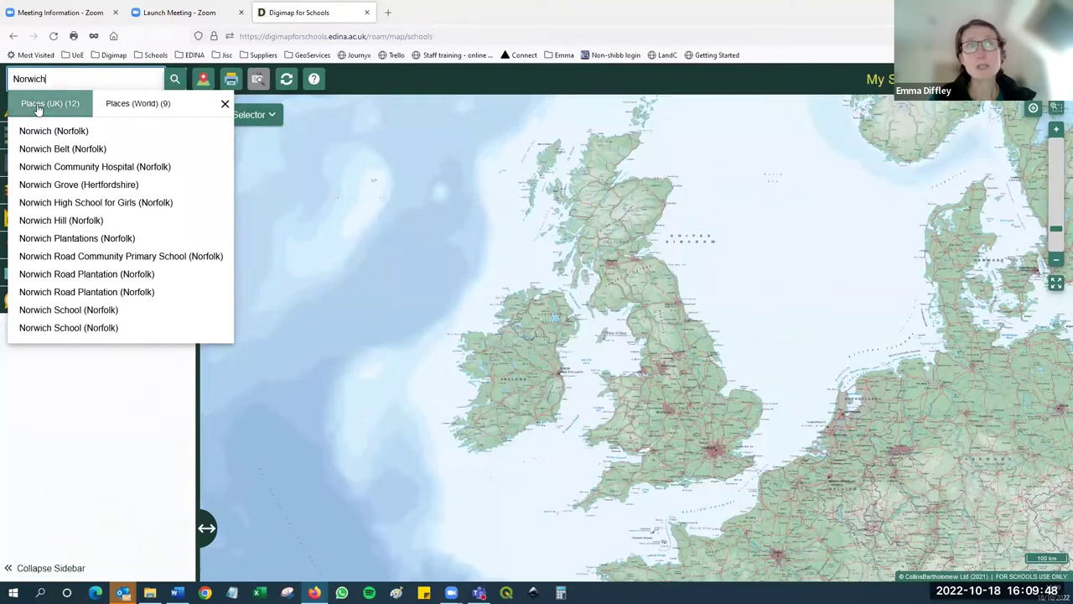
click(126, 106)
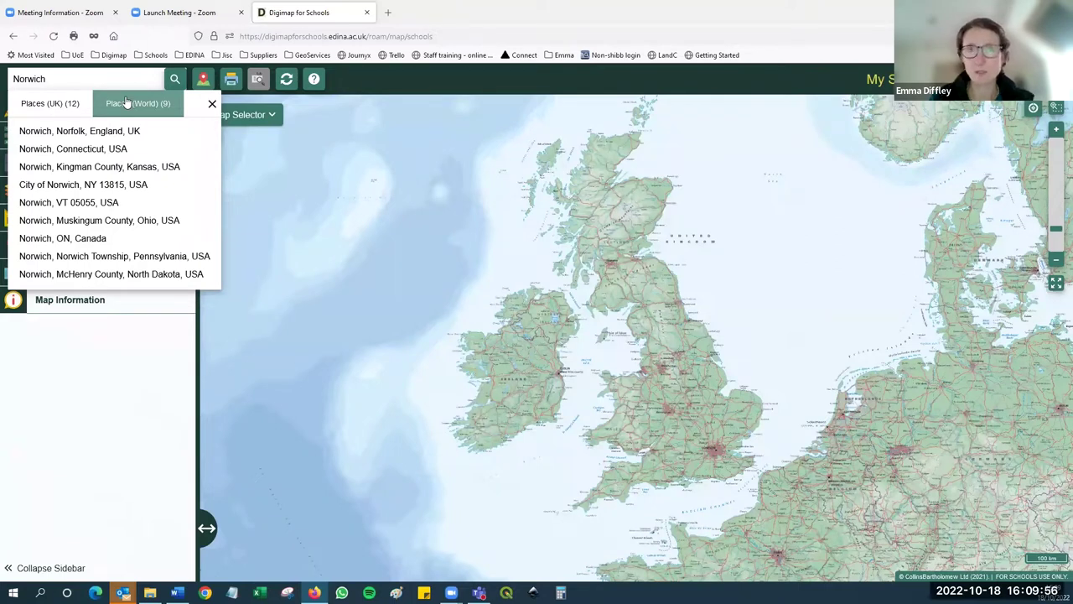
click(53, 104)
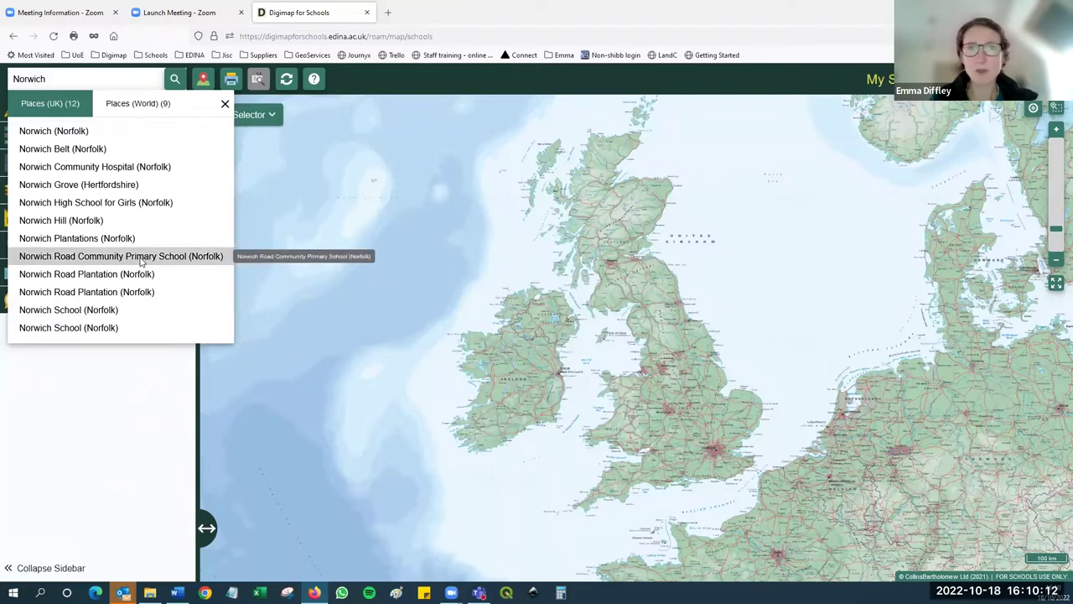
click(138, 104)
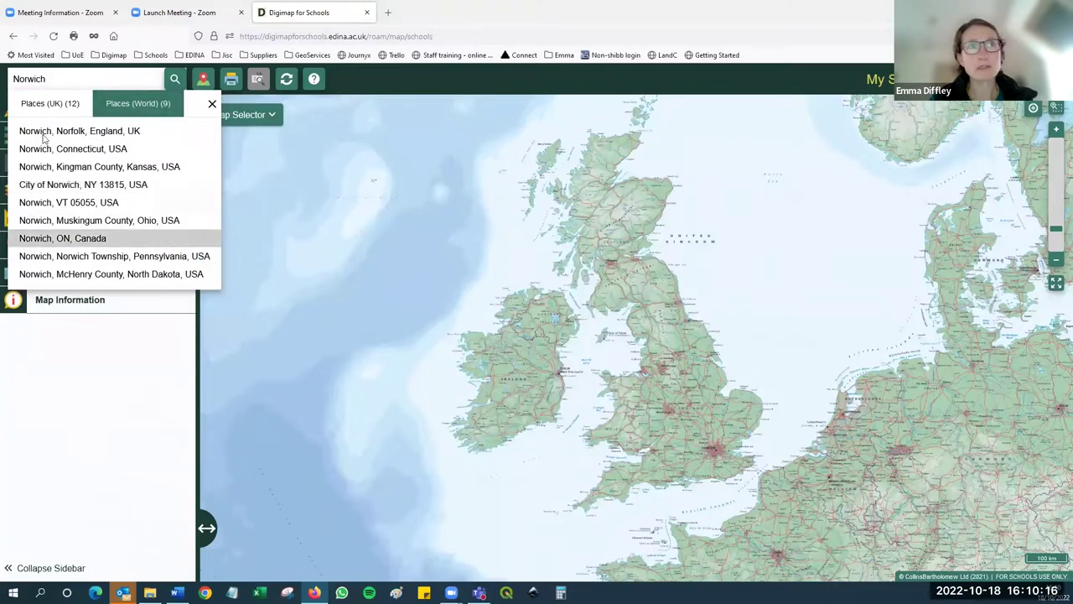
click(35, 109)
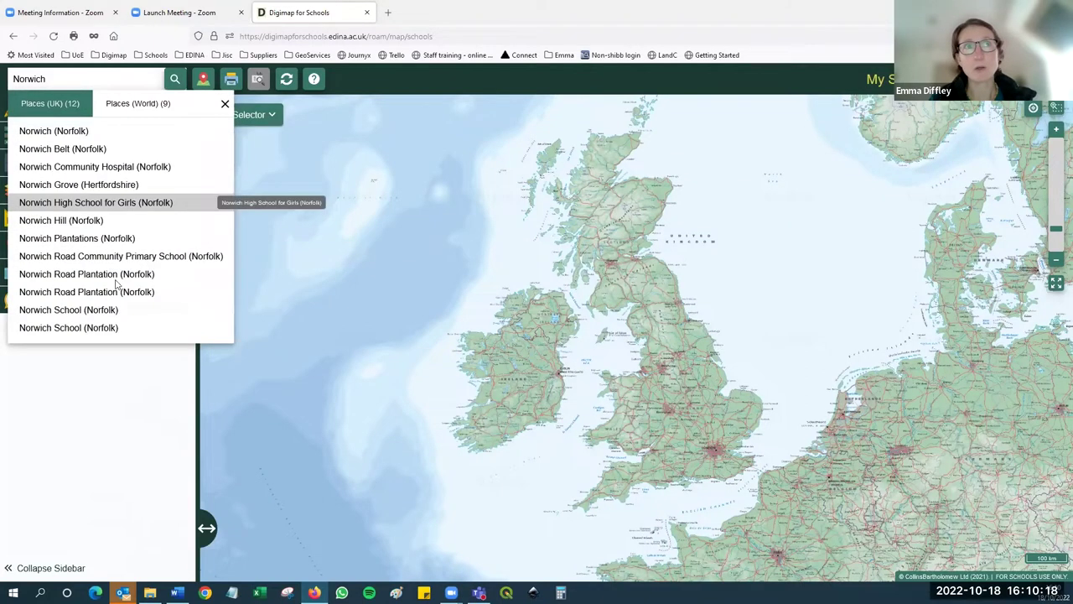
click(54, 132)
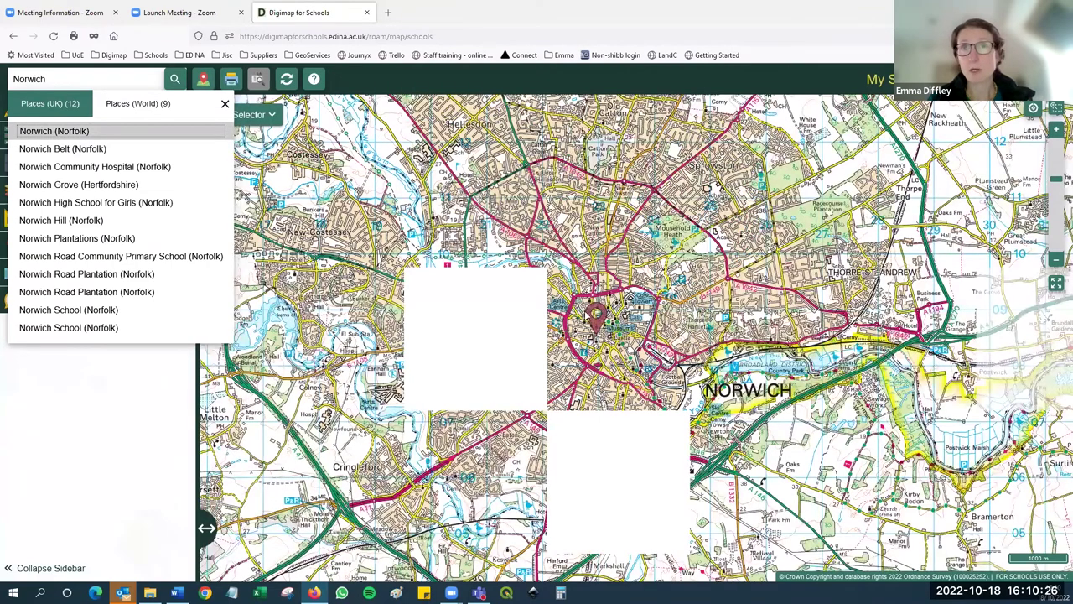
click(225, 105)
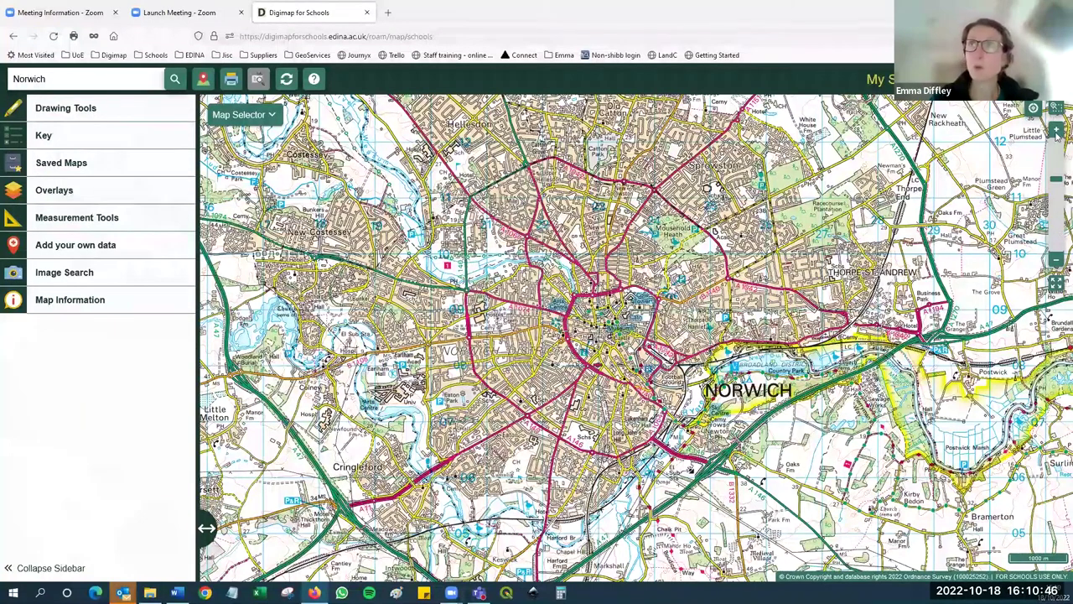
Zoom in seven levels on central Norwich and pan to Friends Meeting House, St Giles Street
click(1057, 130)
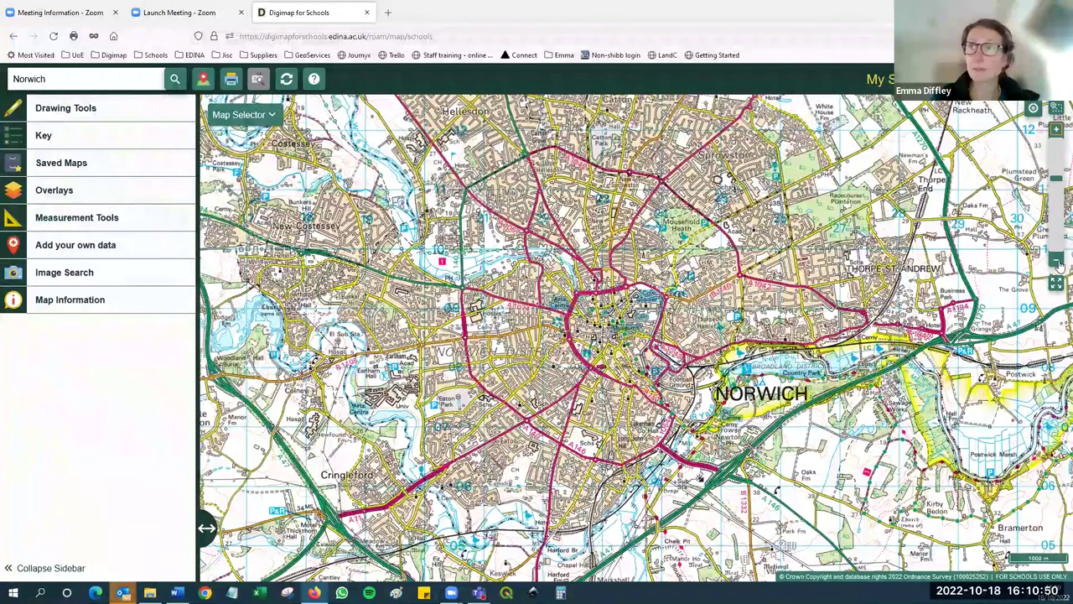
click(1056, 128)
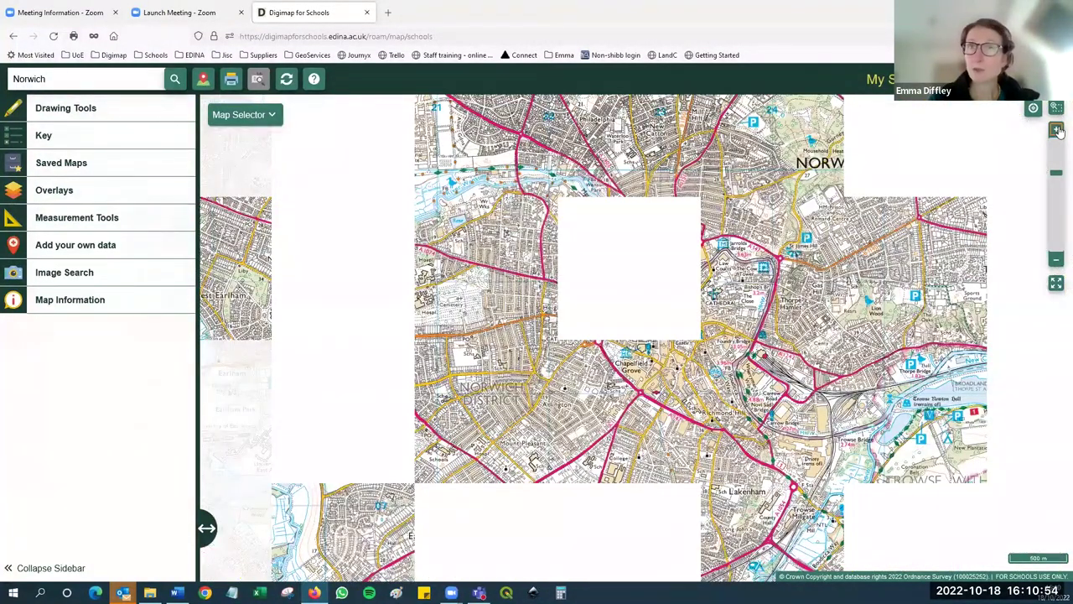
scroll(1059, 130, down, 1)
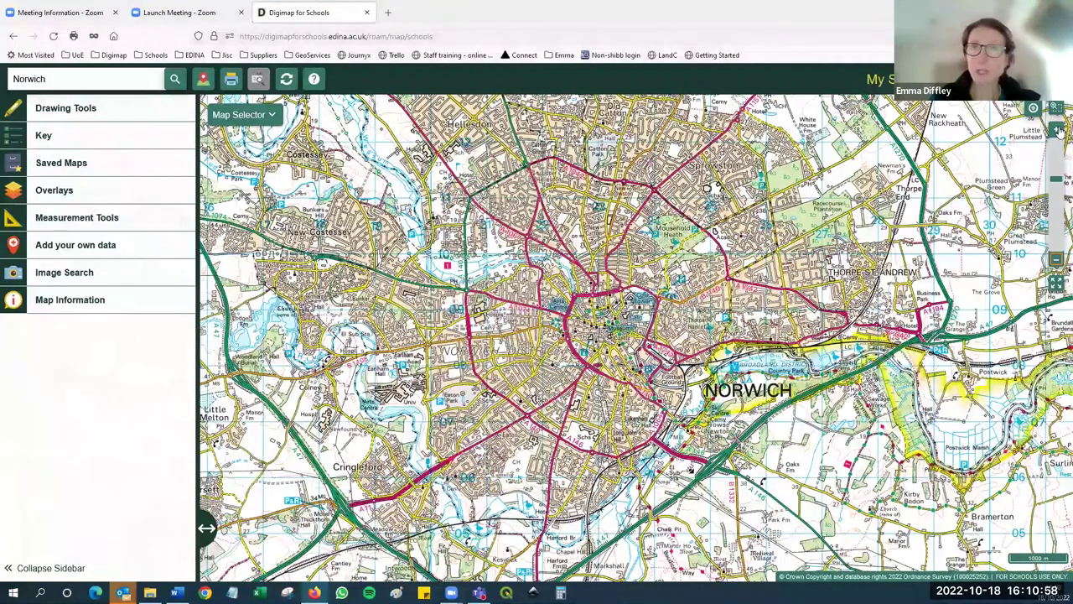
scroll(1059, 130, up, 1)
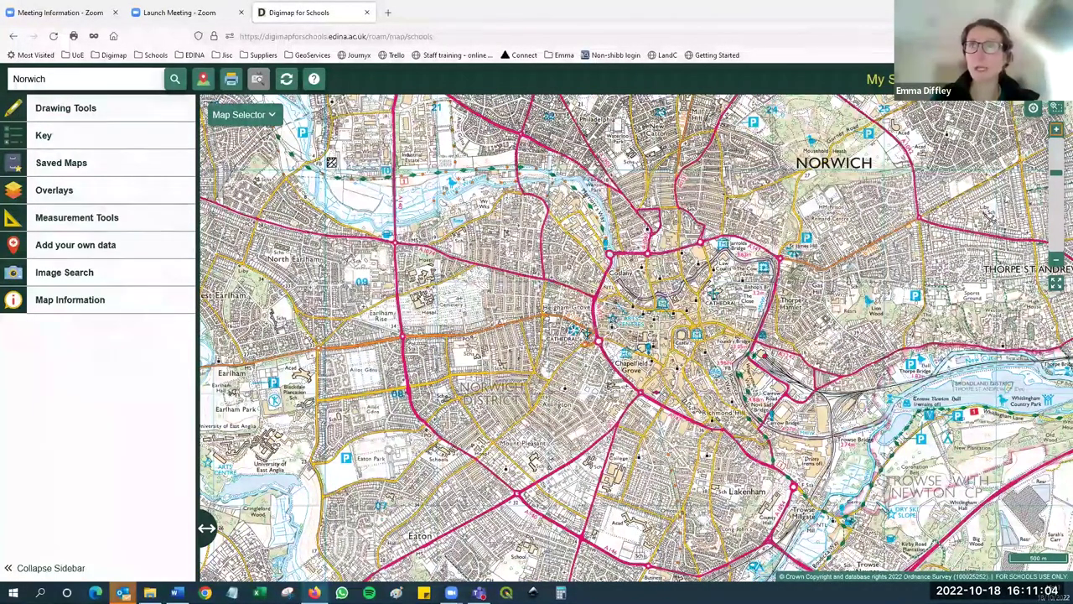
click(1059, 132)
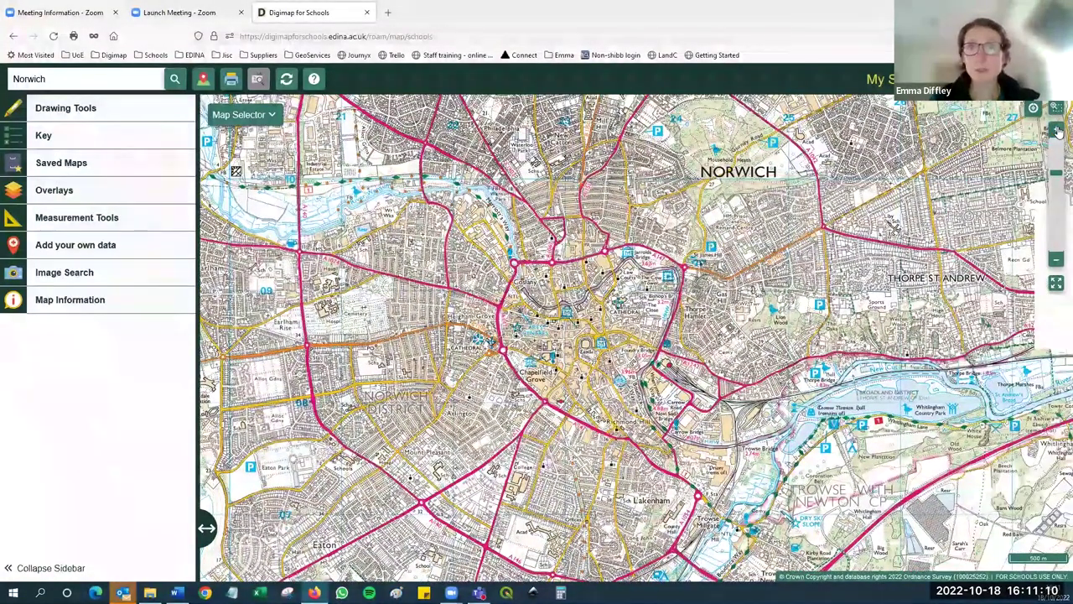
click(1058, 130)
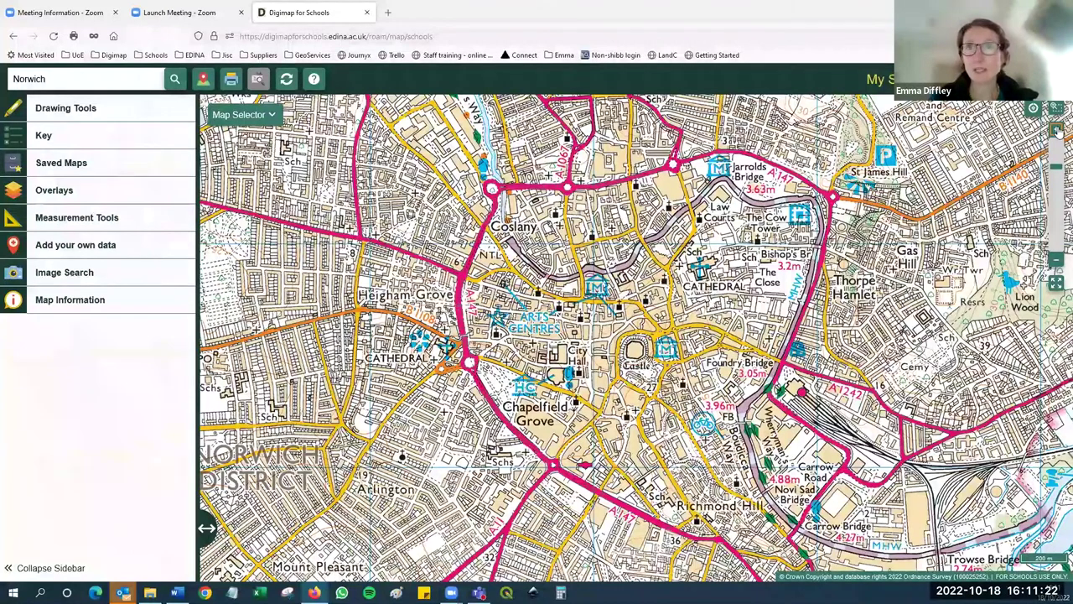
click(1056, 130)
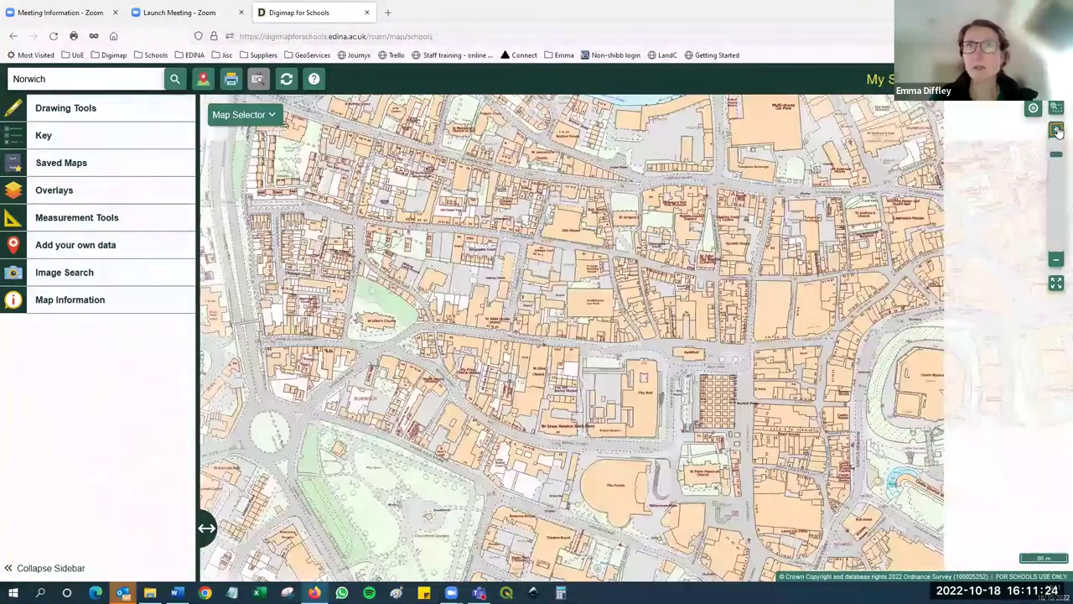
click(1057, 130)
click(1057, 130)
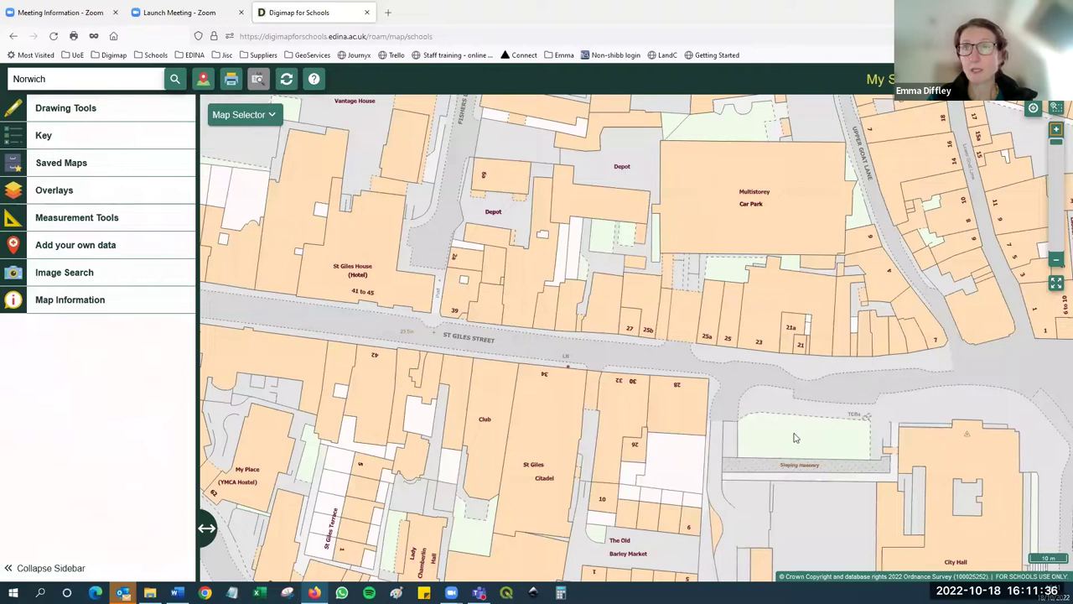
drag(849, 271, 849, 340)
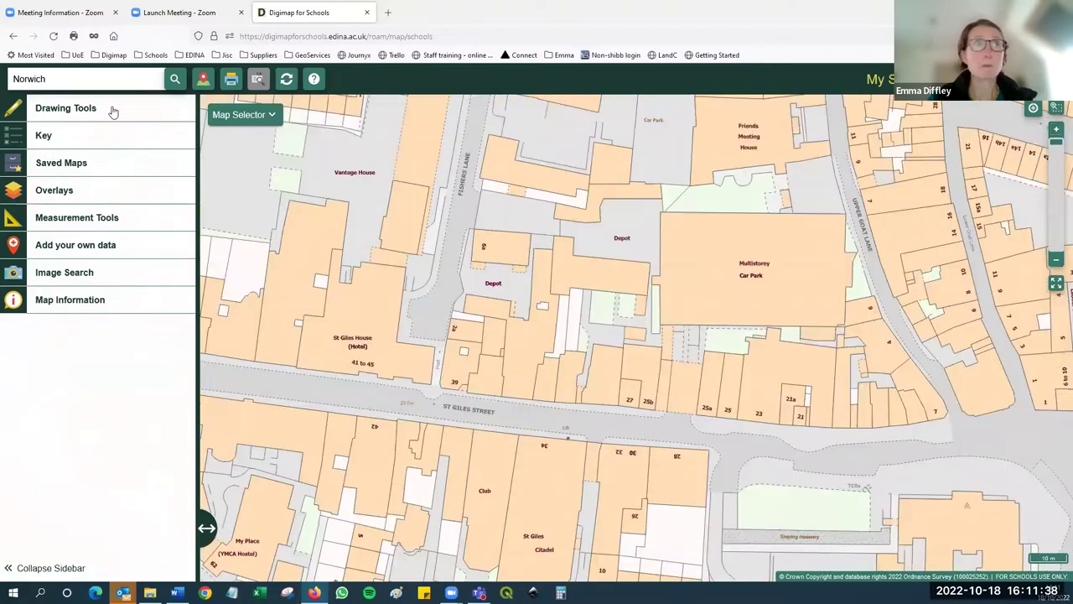
Open the map key and expand Buildings and structures, Railways, and Roads and paths
click(60, 136)
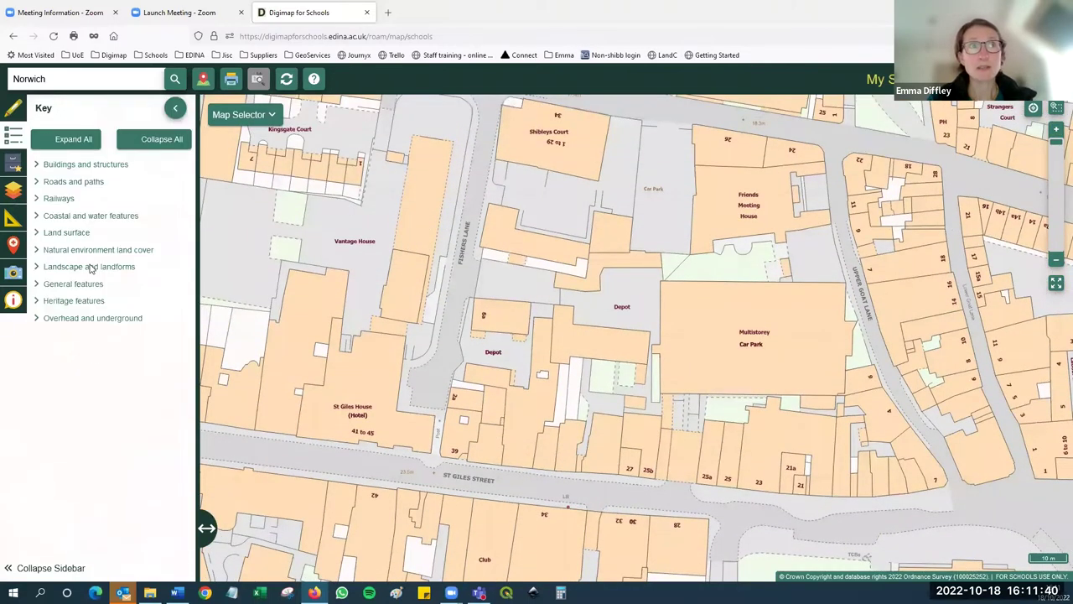
click(35, 166)
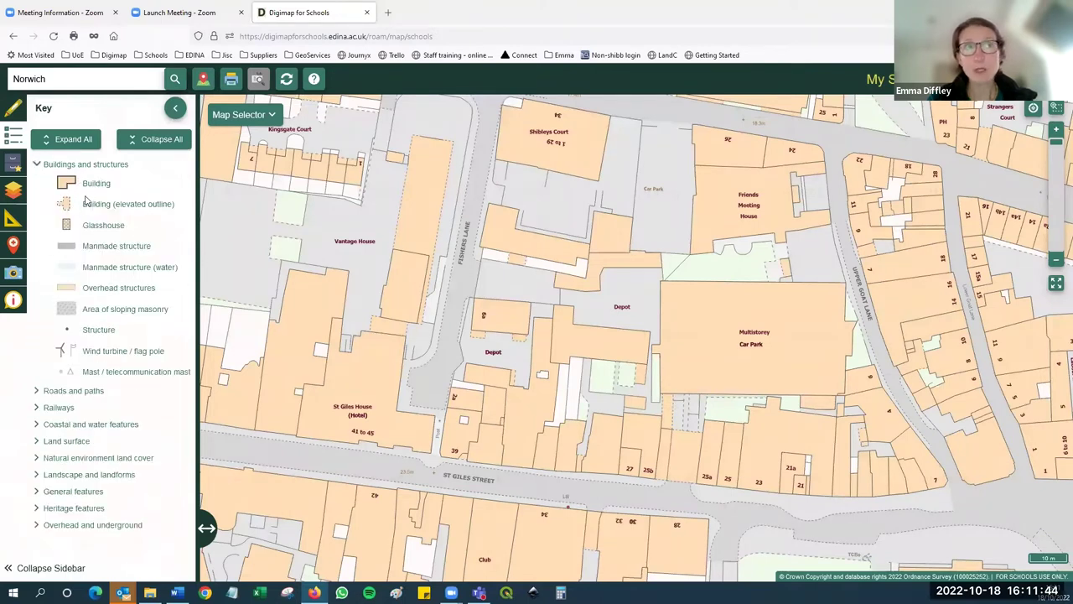
click(55, 408)
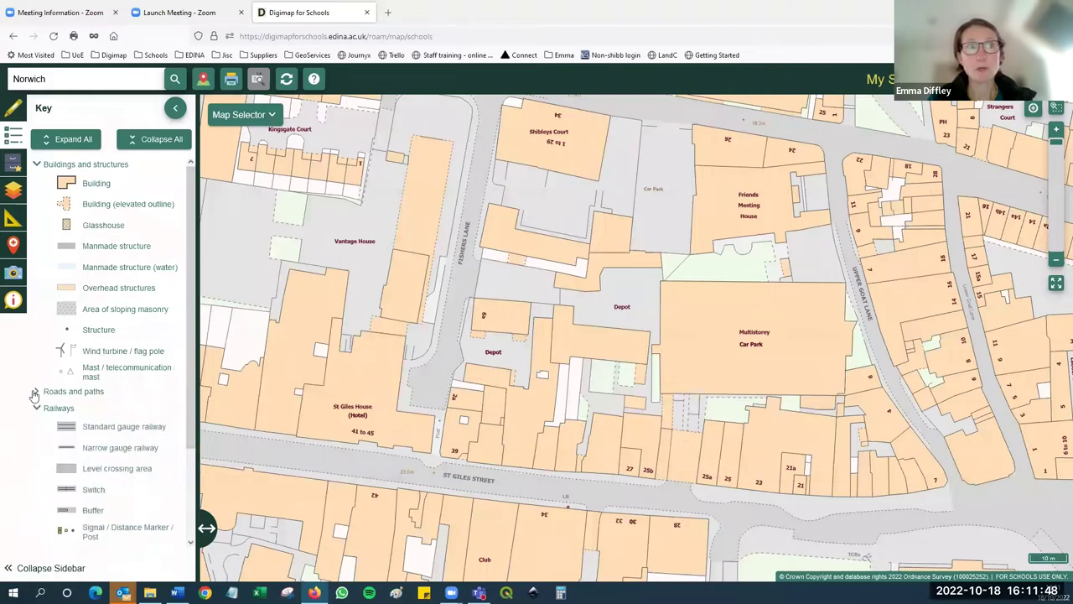
click(35, 394)
scroll(108, 414, down, 2)
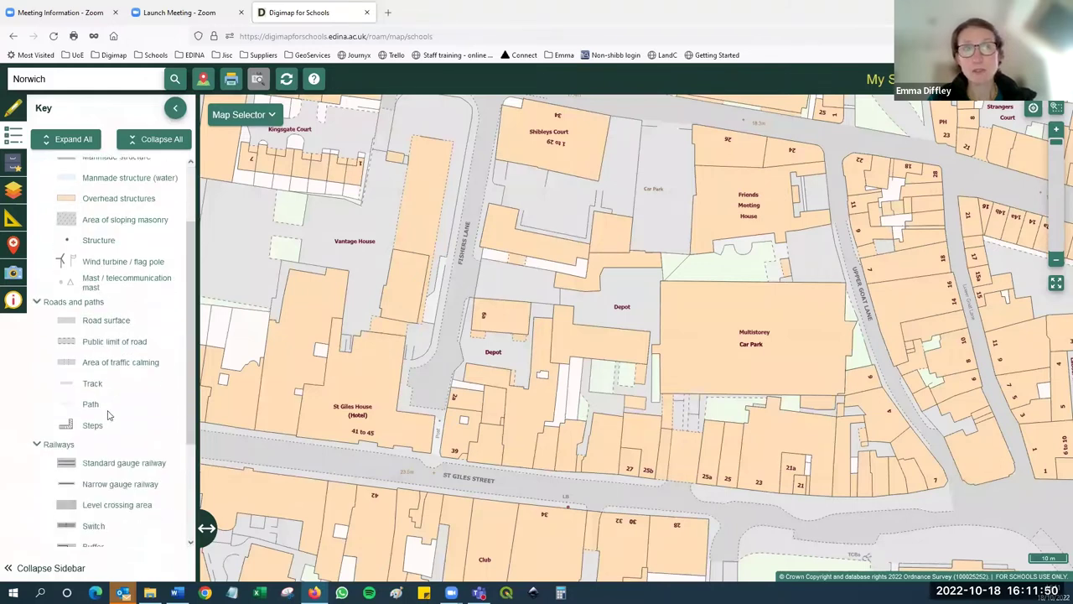
scroll(67, 233, up, 2)
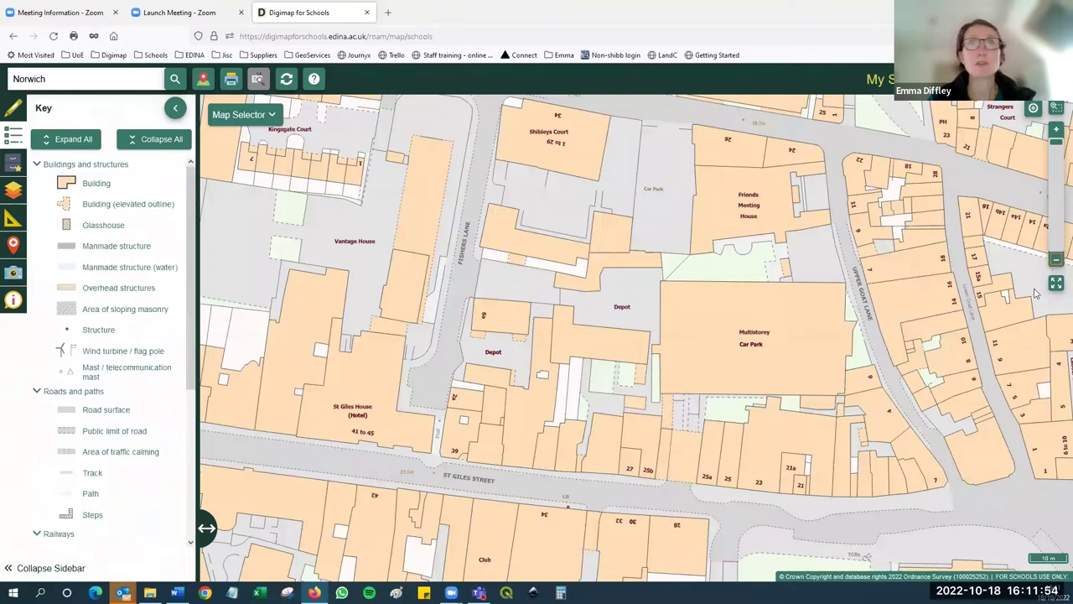
click(1057, 260)
Zoom out from St Giles Street through 100 m and 200 m scales to the whole-world map
click(1057, 260)
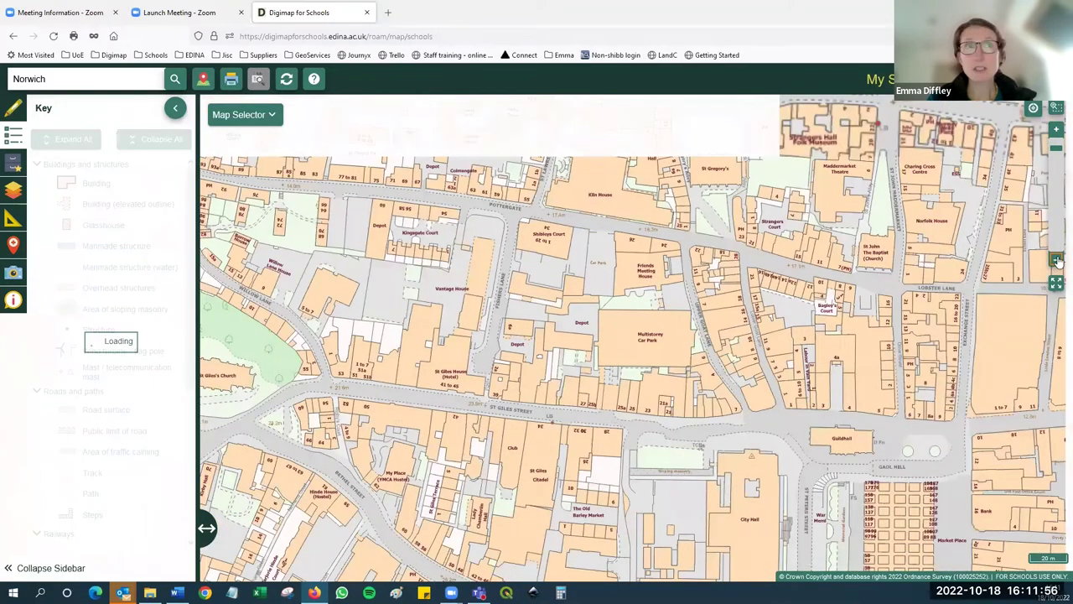
click(1056, 260)
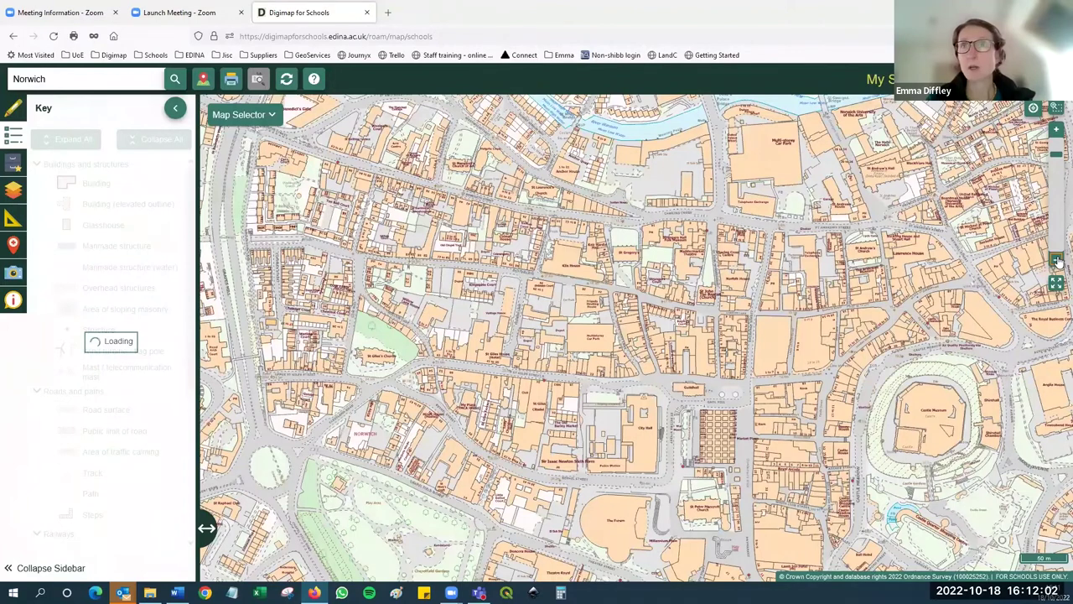
click(1057, 260)
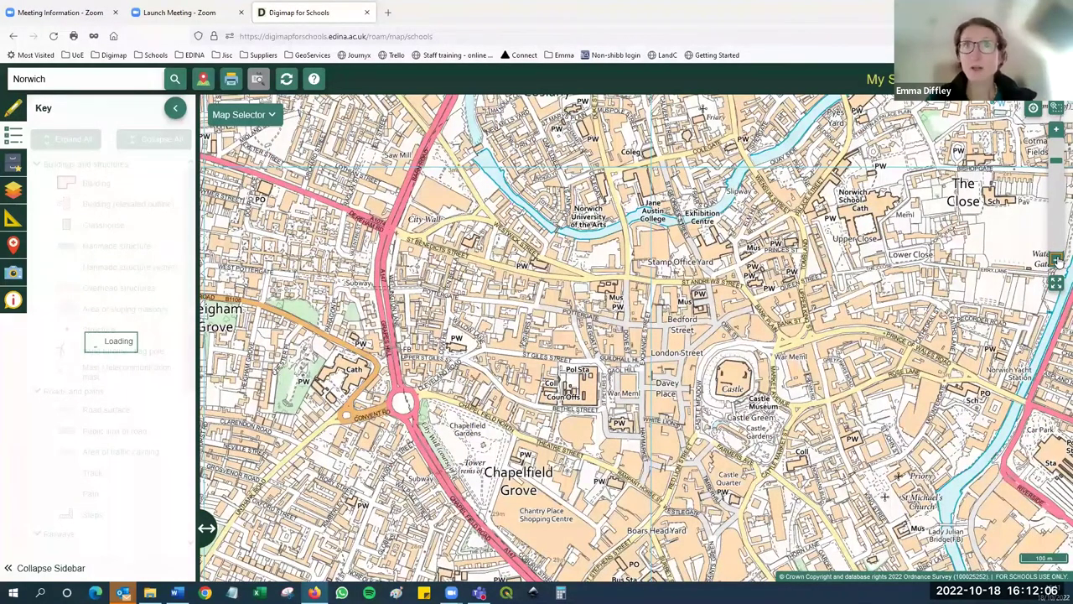
click(1057, 260)
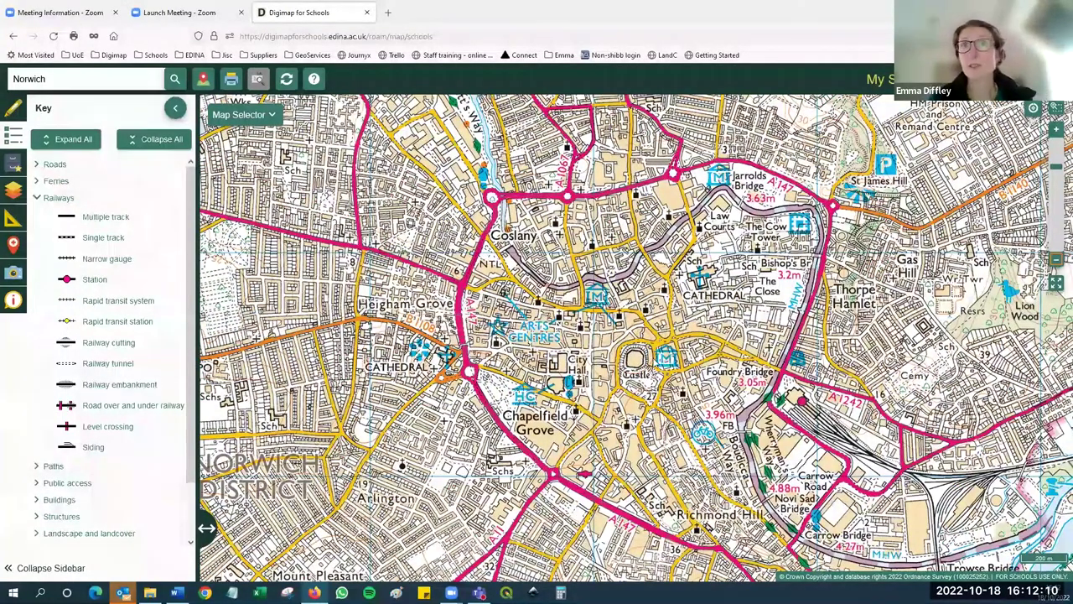
click(1057, 260)
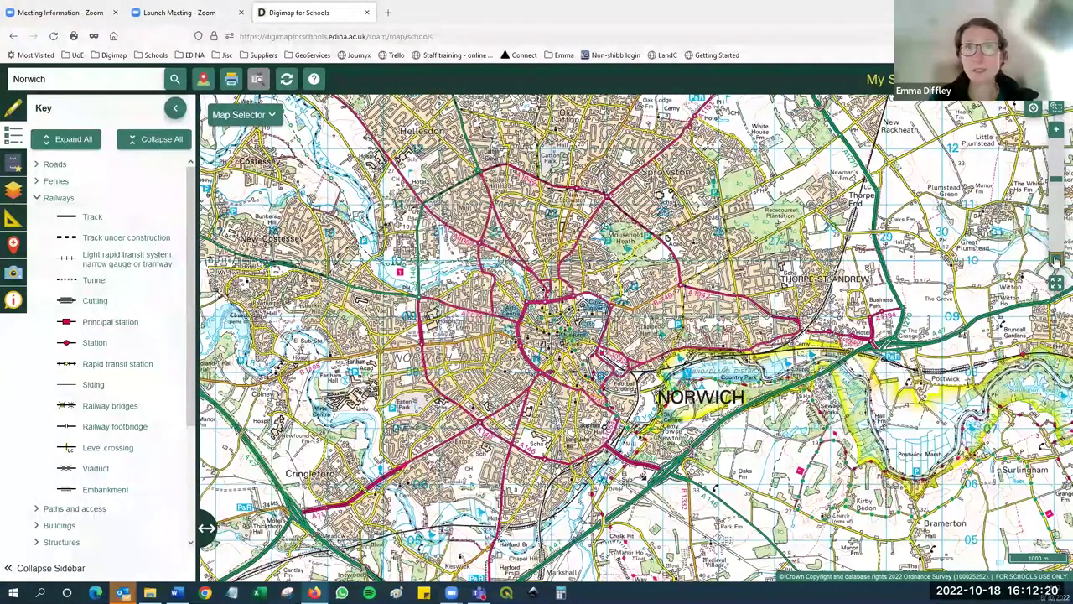
click(1056, 258)
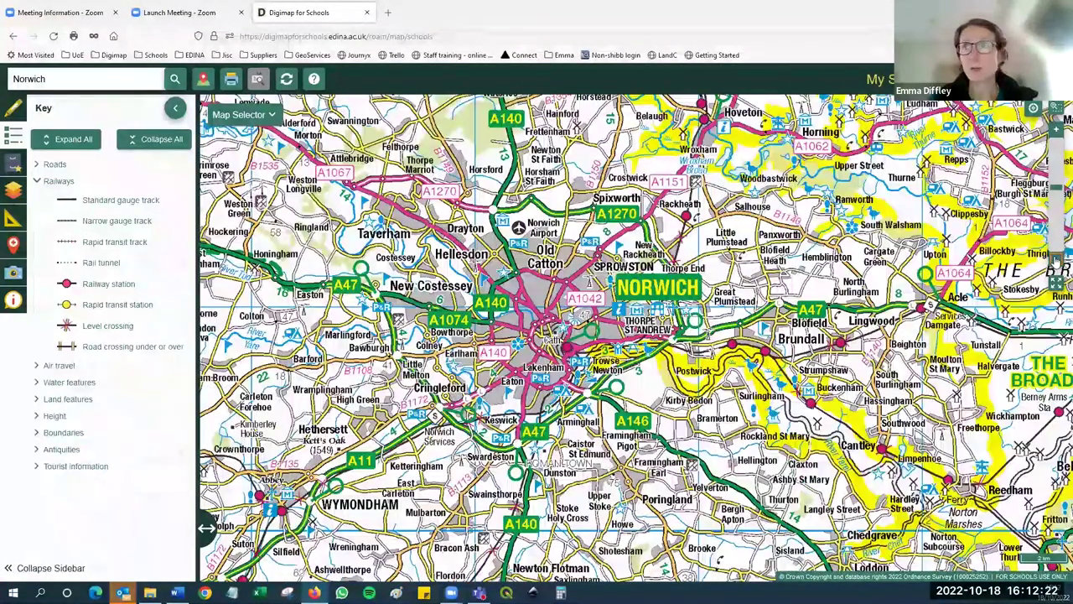
click(1057, 259)
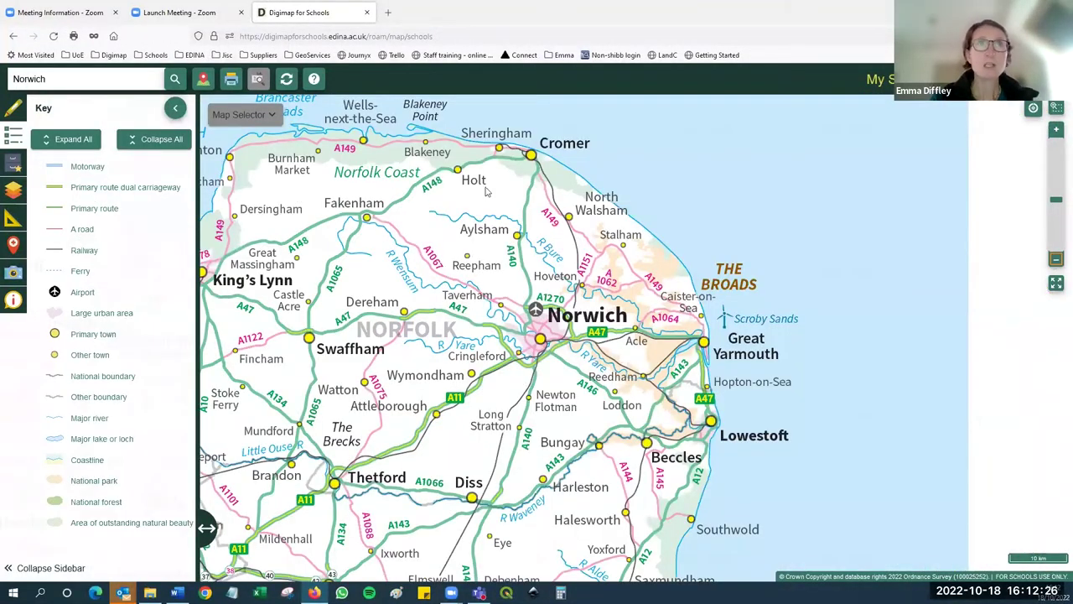
click(1057, 285)
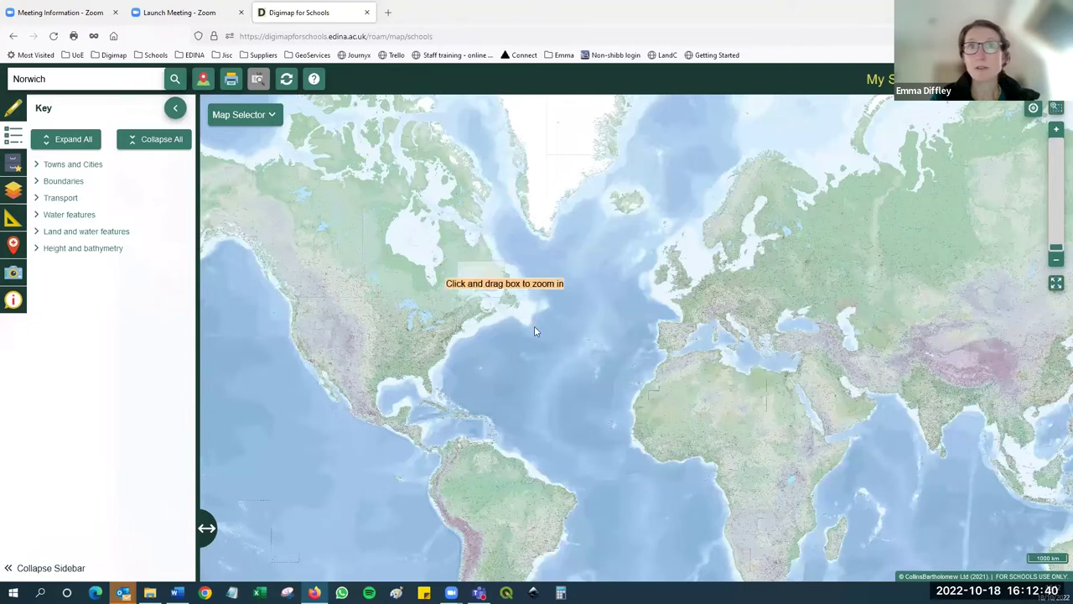
Box-zoom onto Newfoundland, expand and collapse the compass rose, then restart the map
drag(534, 325, 555, 347)
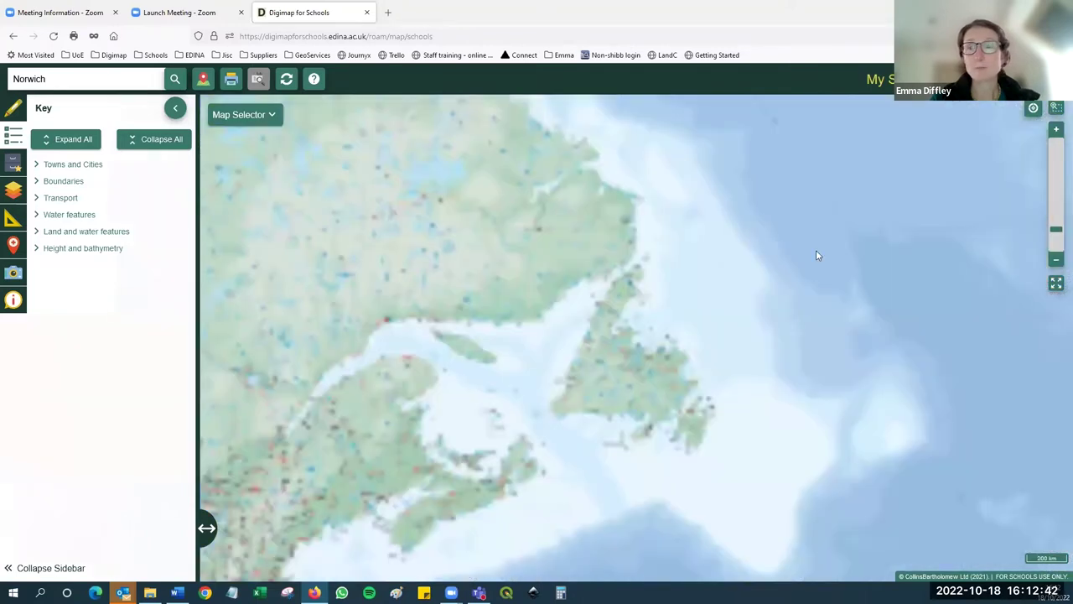
click(1034, 110)
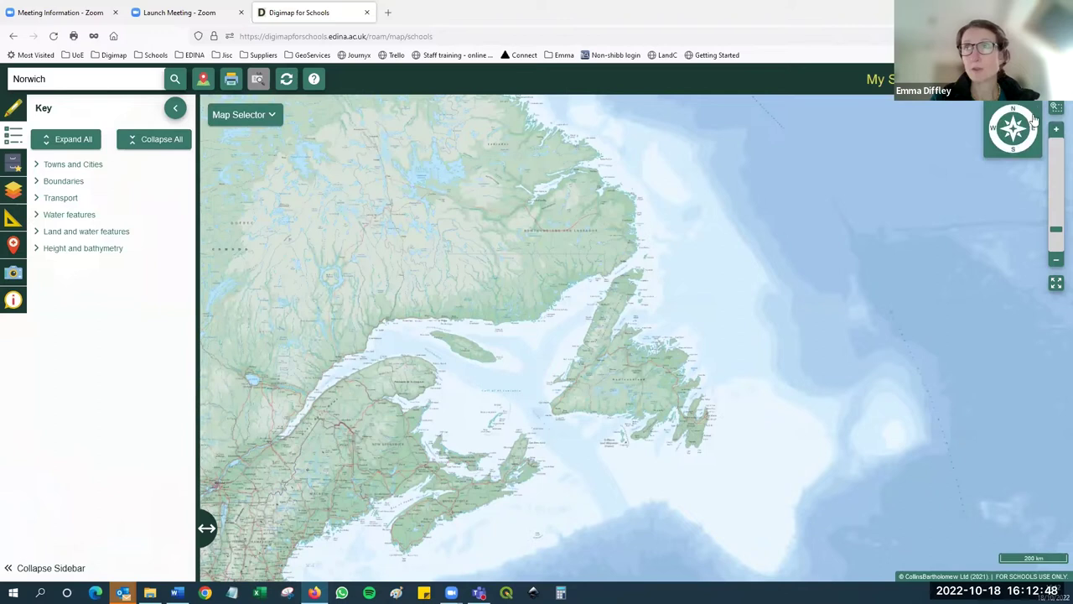
click(1033, 119)
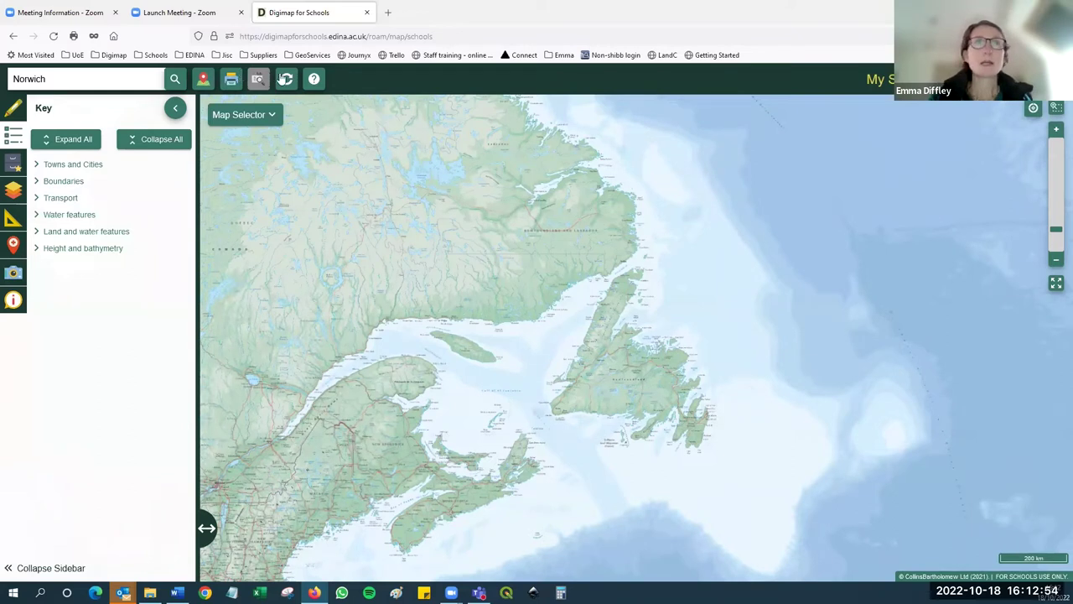
click(289, 81)
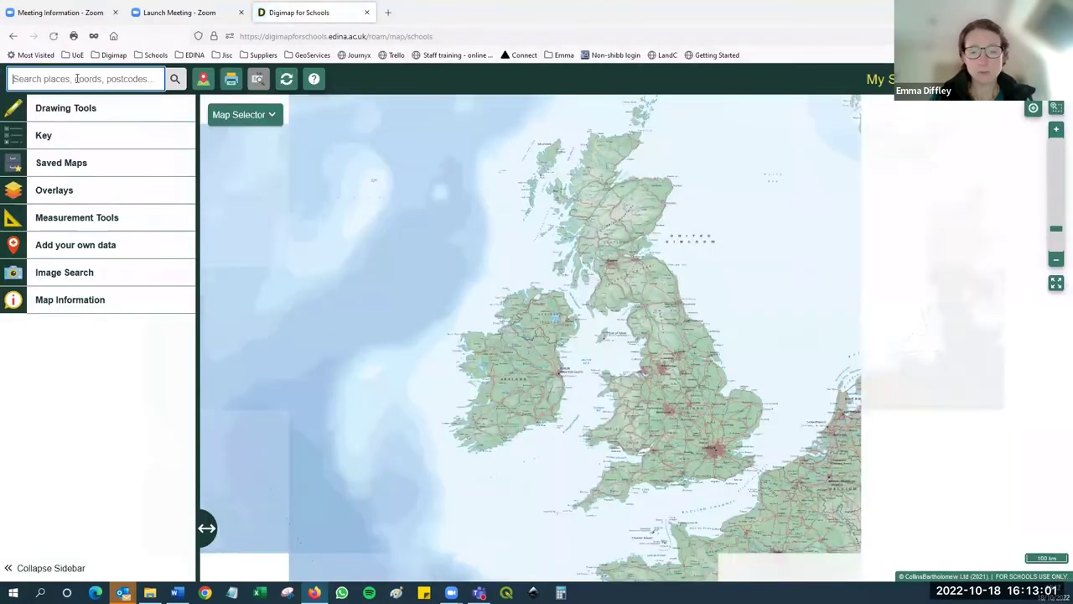
Search for 'Newtongrange primary school' and select its Midlothian result
click(77, 78)
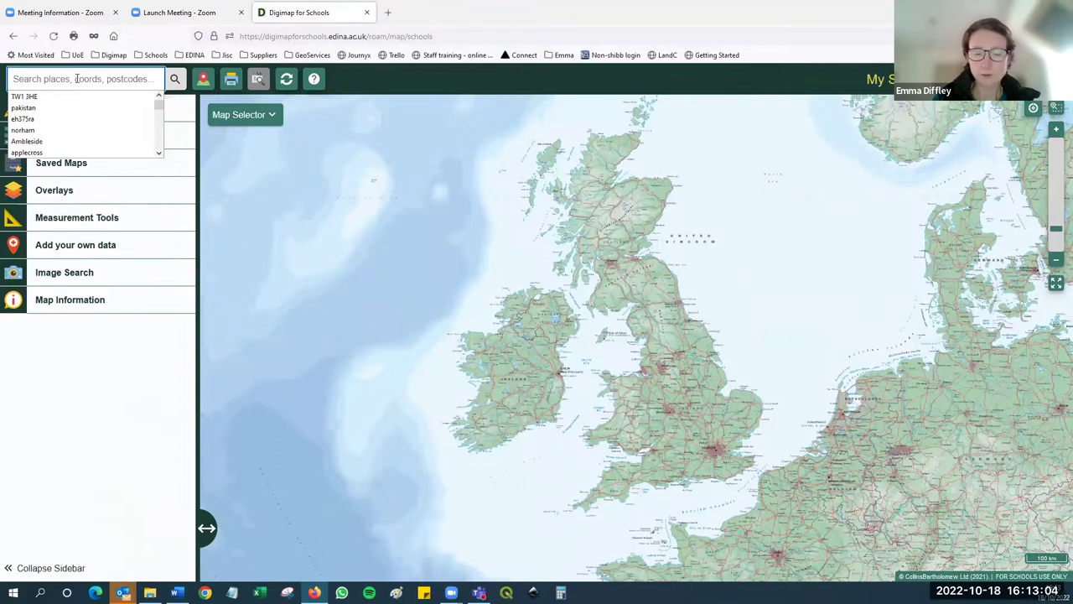
text(Newtongran)
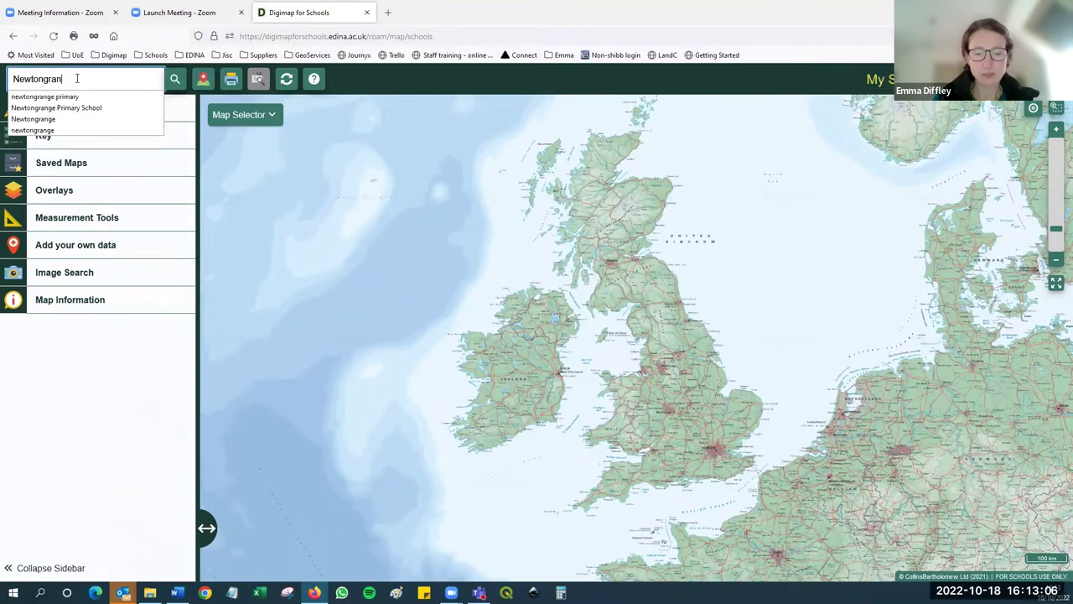
text(ge primary school)
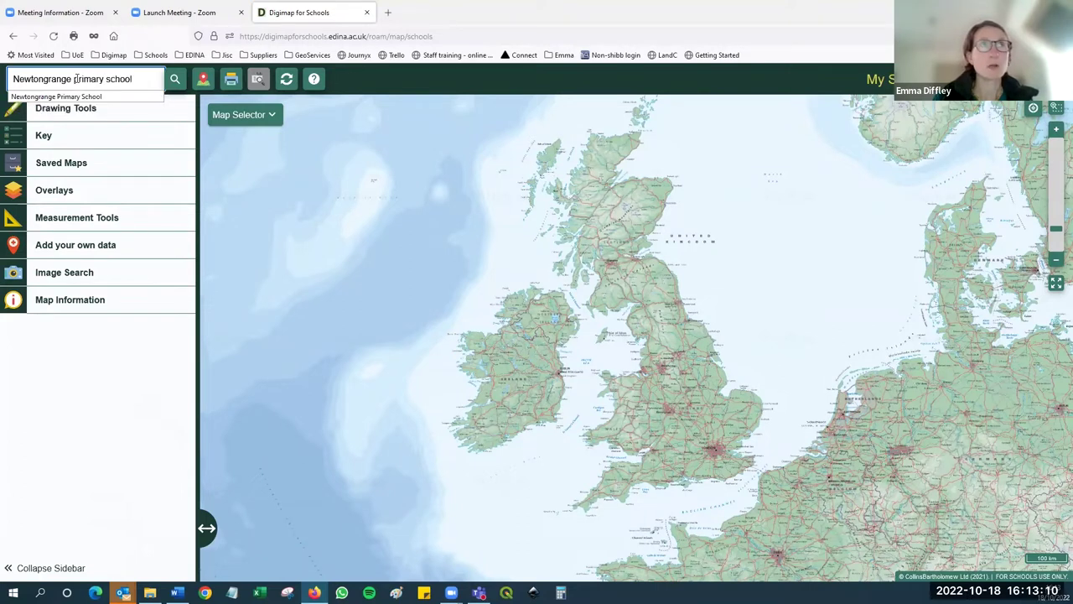
key(Return)
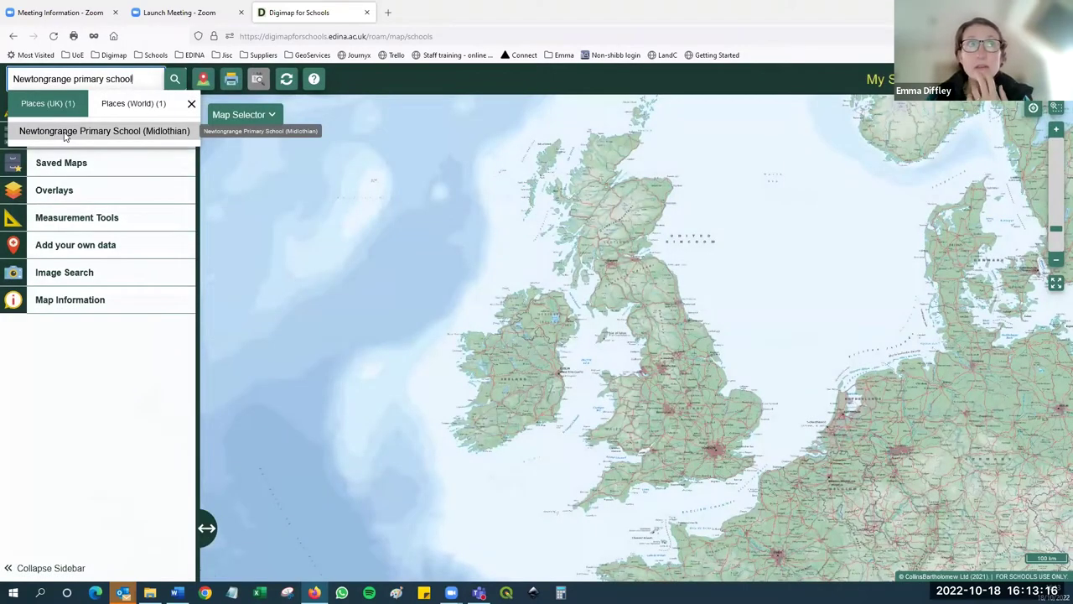
click(65, 134)
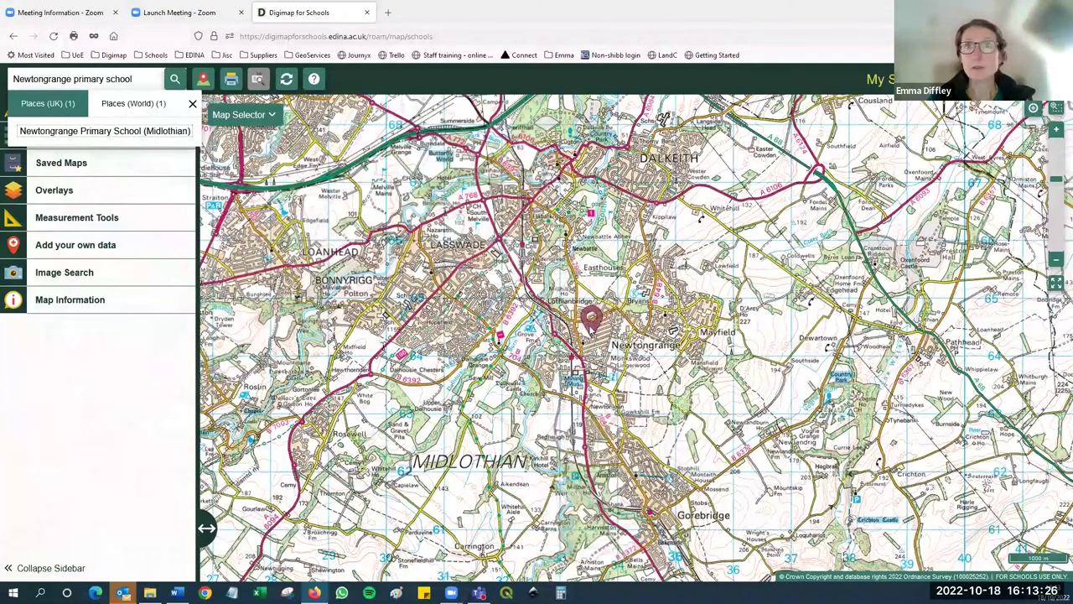
Zoom in on Newtongrange Primary School, then close the search results and clear the marker
scroll(597, 334, up, 5)
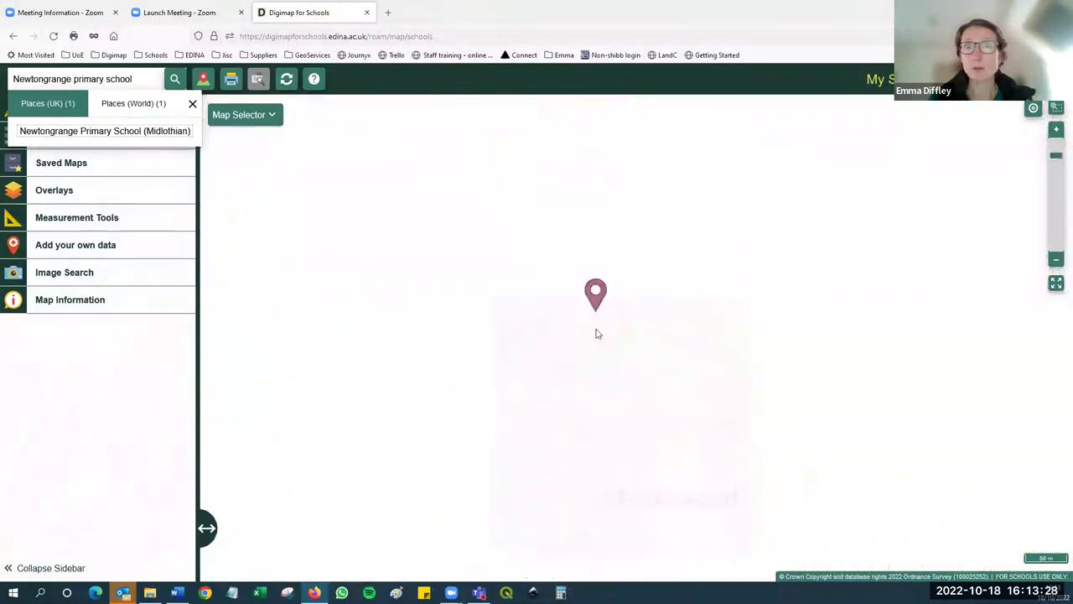
scroll(631, 352, up, 1)
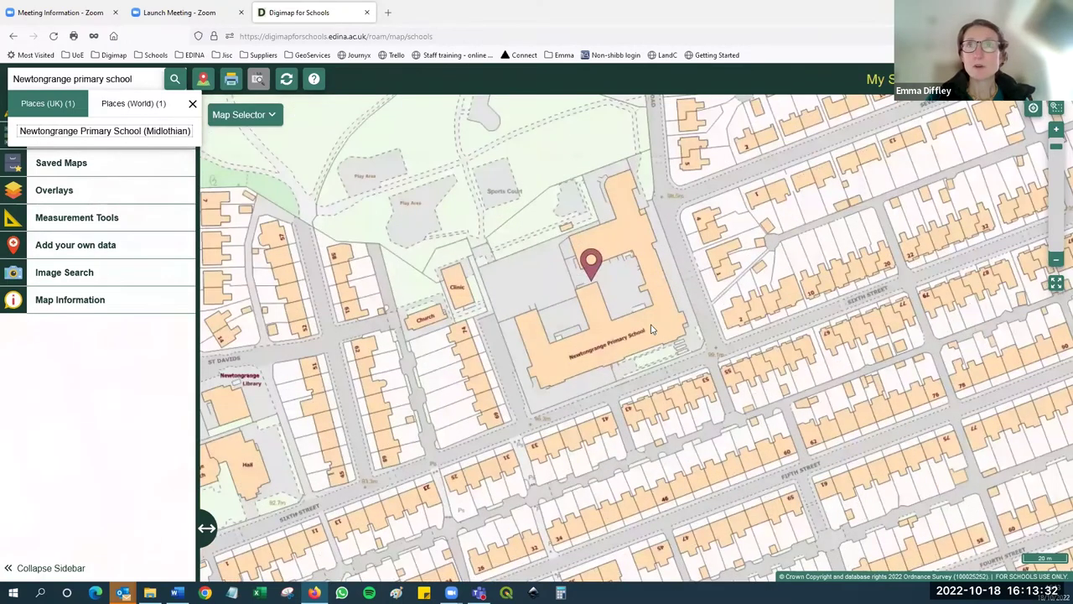
scroll(639, 352, up, 1)
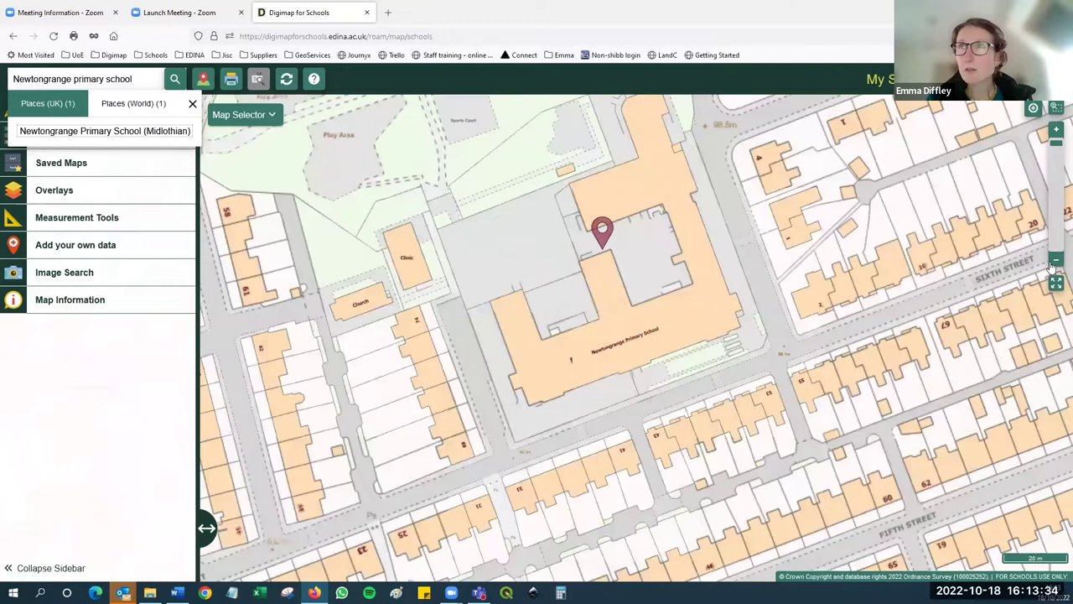
scroll(507, 334, down, 1)
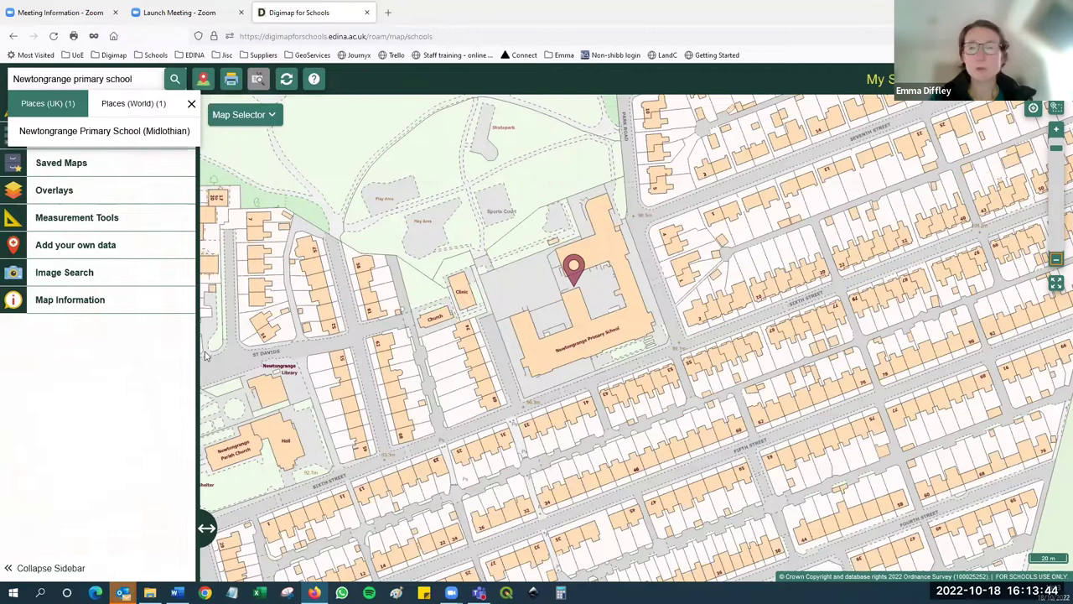
click(228, 413)
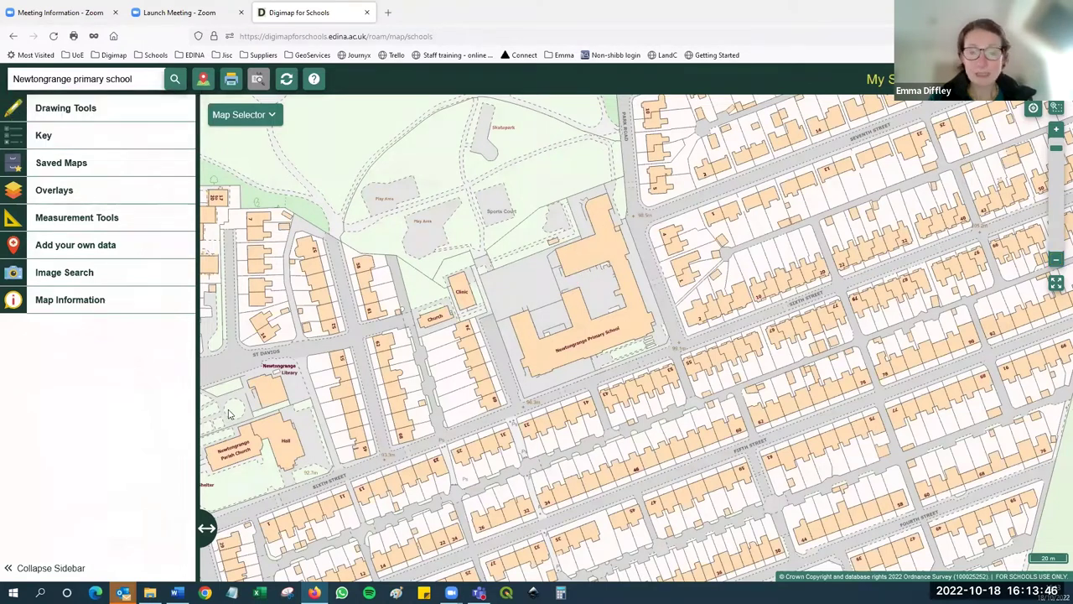
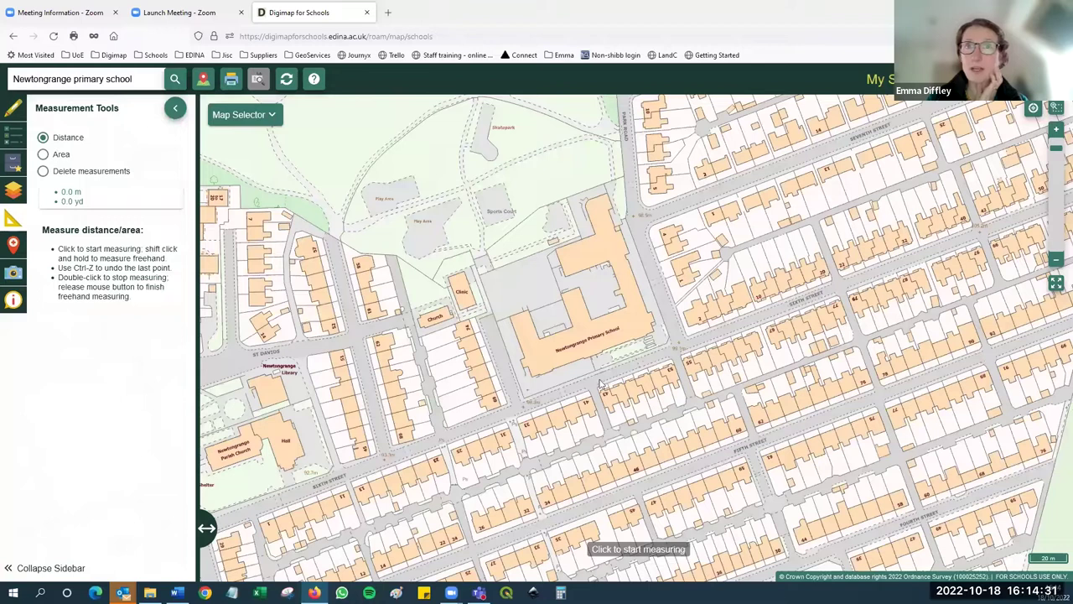
Trace the school boundary from its east corner around to the west, finishing at 336.6 m
click(663, 340)
click(605, 189)
click(573, 205)
click(579, 226)
click(484, 273)
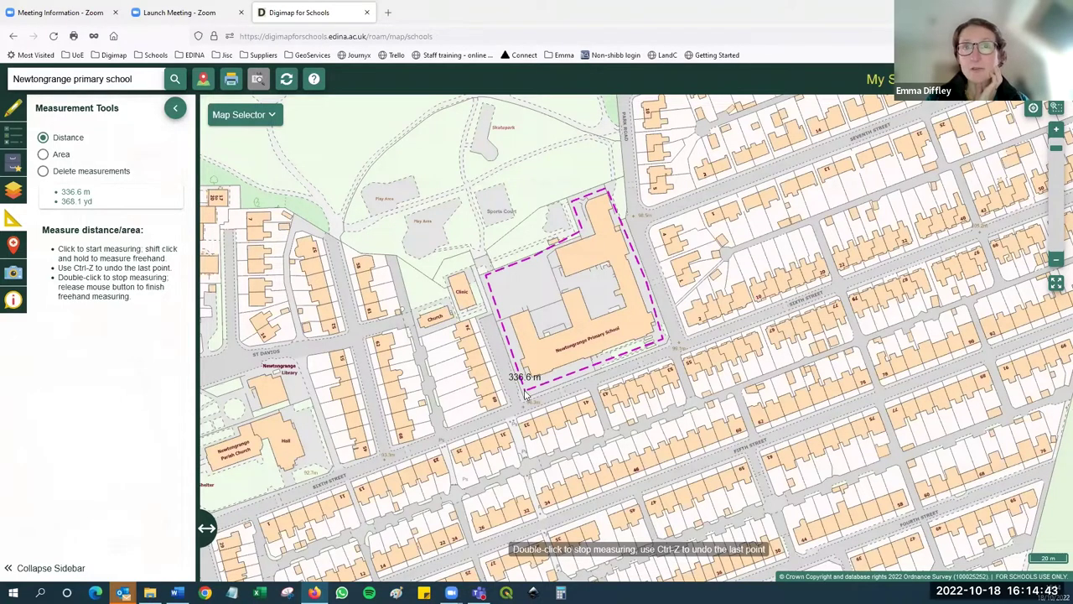
double_click(525, 391)
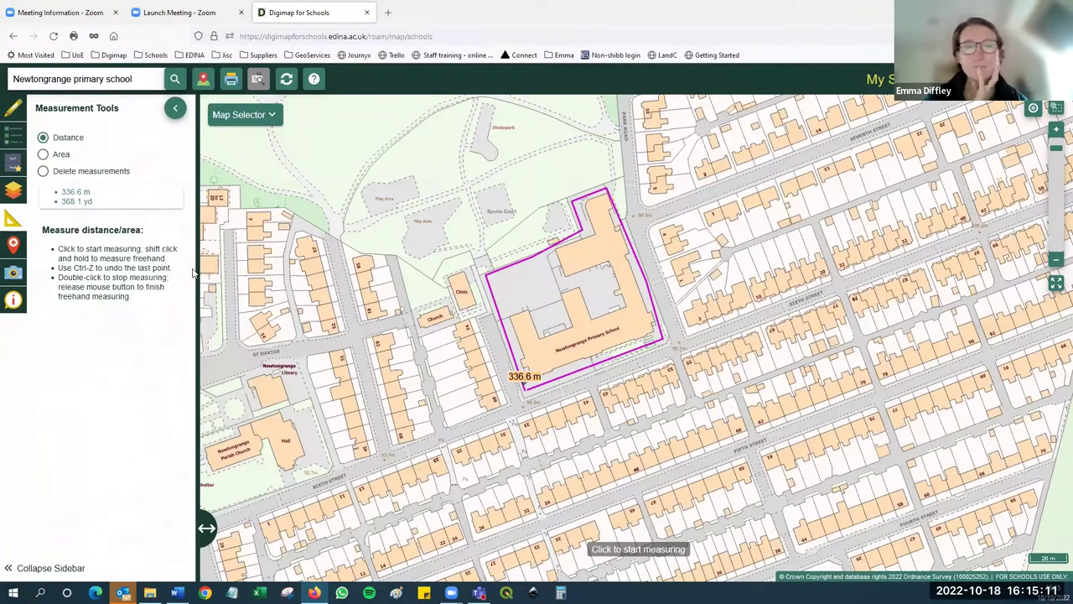
click(43, 154)
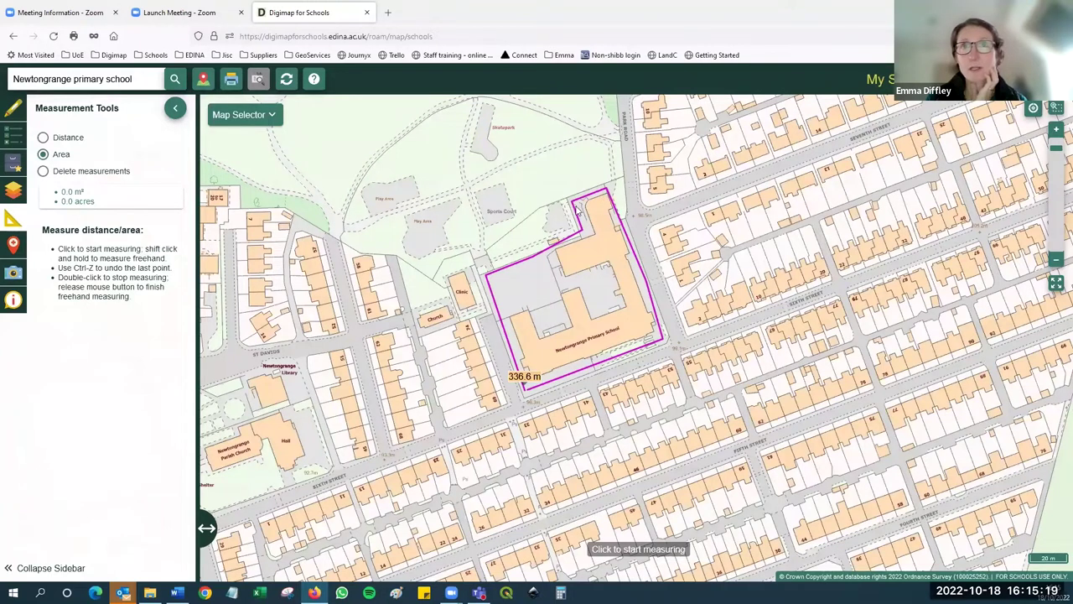
Recentre on the school and outline the building's footprint, closing the area at 3187.8 m²
drag(606, 194, 551, 210)
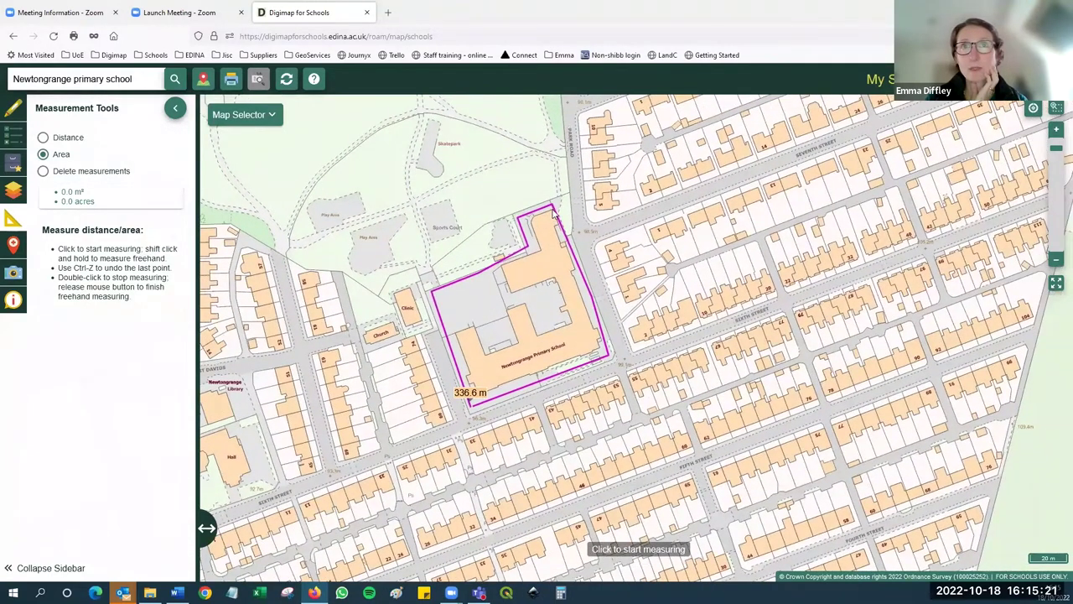
click(541, 254)
click(506, 271)
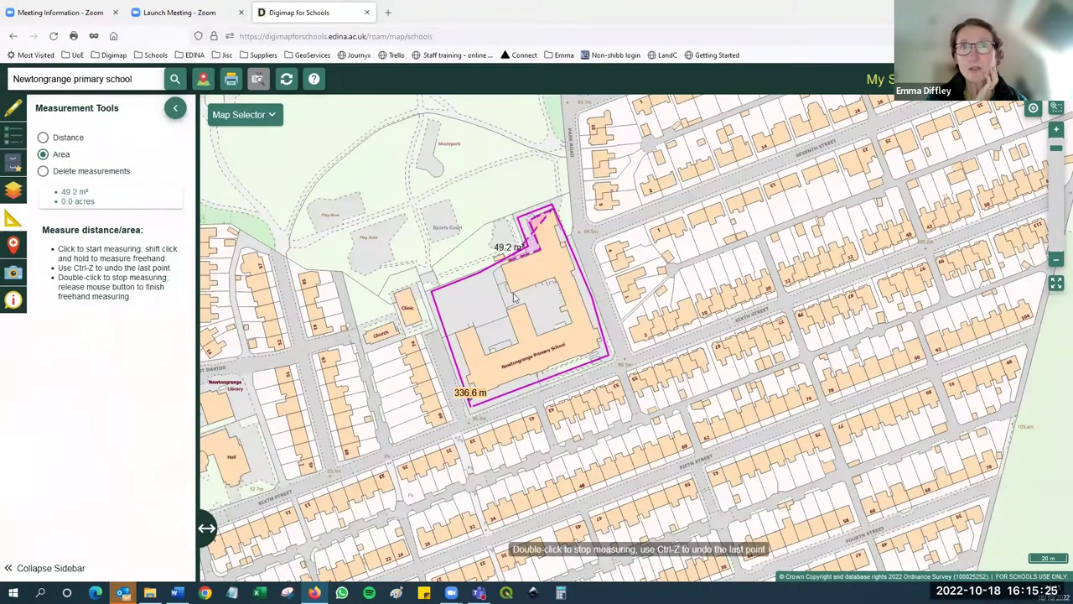
click(515, 299)
click(556, 284)
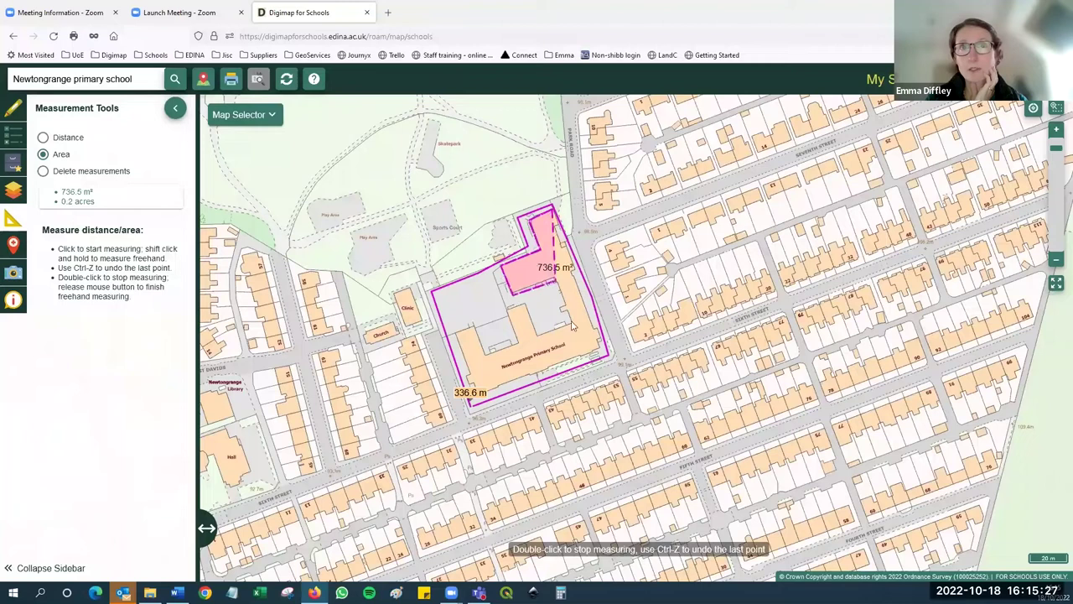
click(573, 327)
click(539, 338)
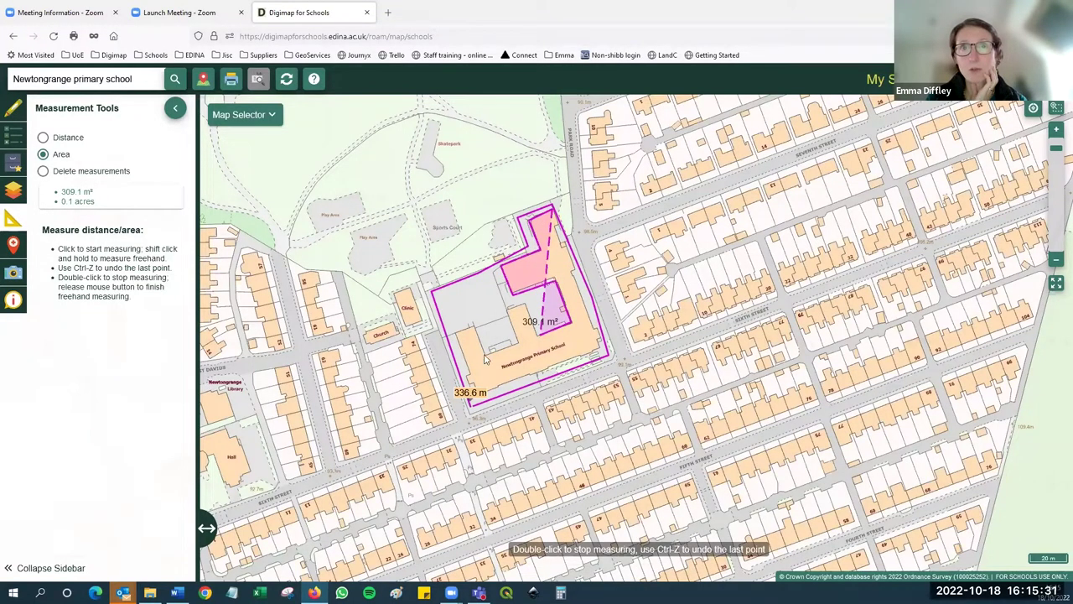
click(481, 349)
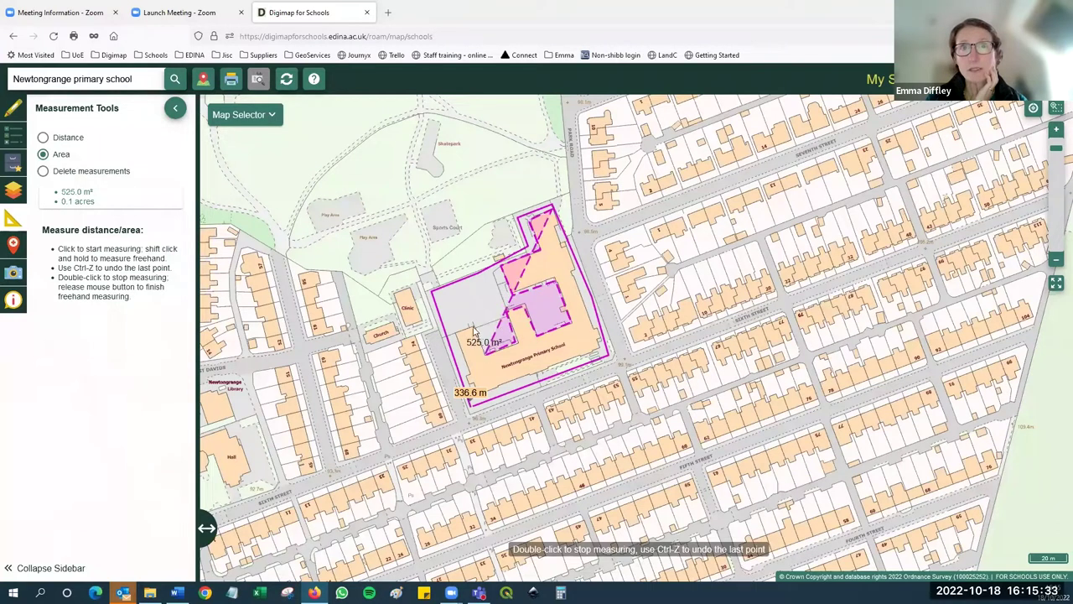
click(459, 334)
click(459, 334)
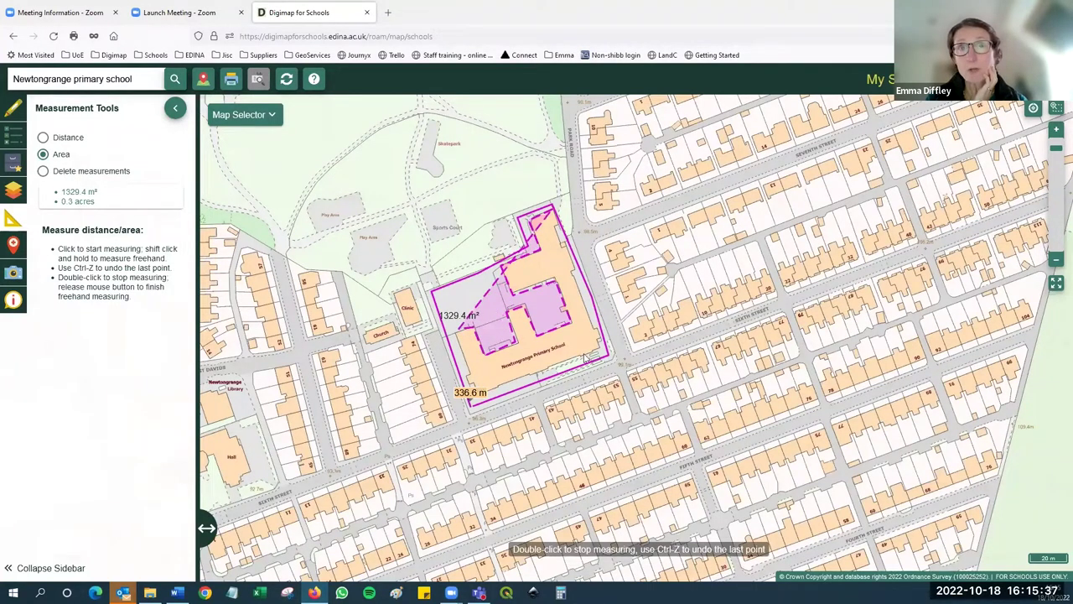
click(464, 380)
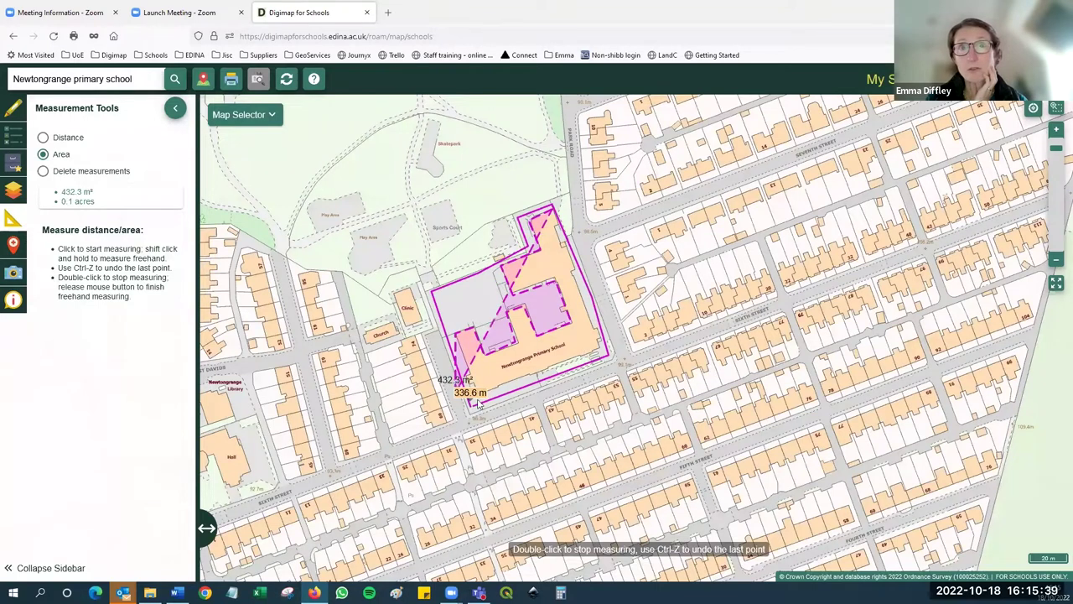
double_click(600, 355)
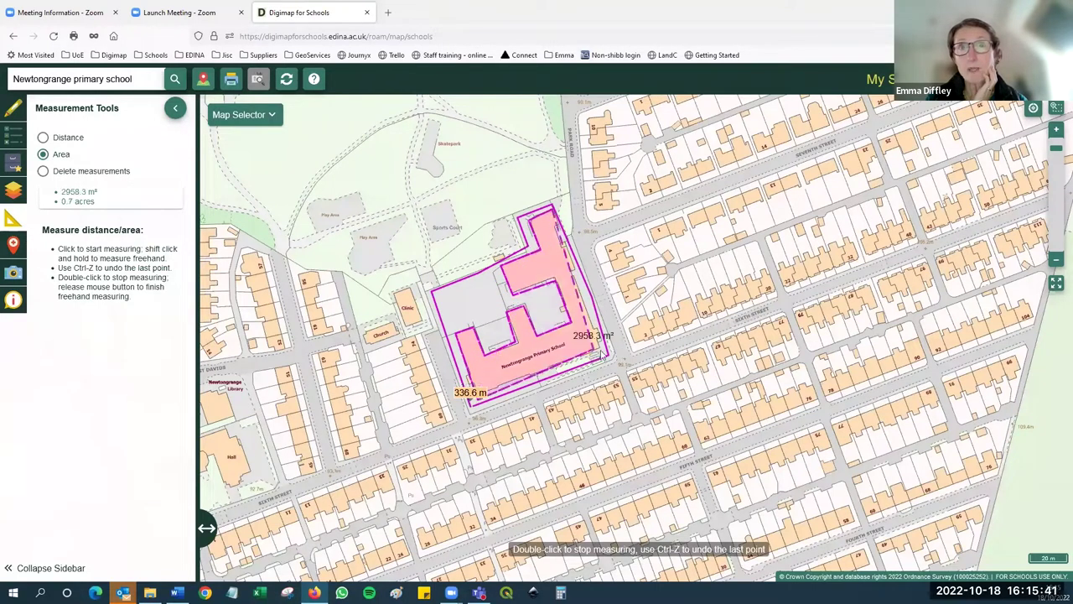
double_click(600, 356)
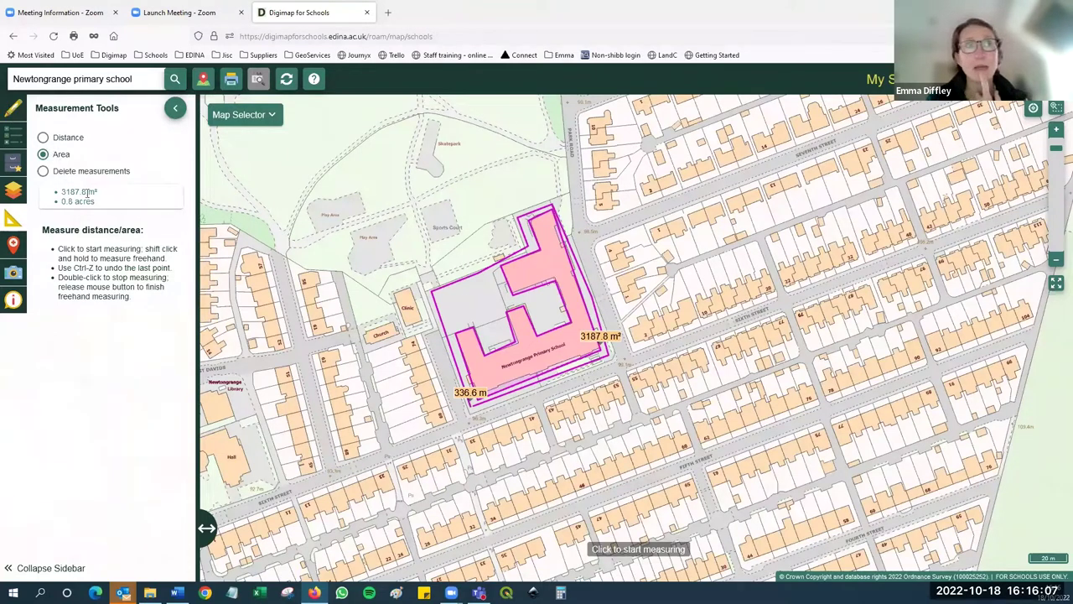
Delete all measurements, removing the 336.6 m perimeter and 3187.8 m² area outlines
click(42, 171)
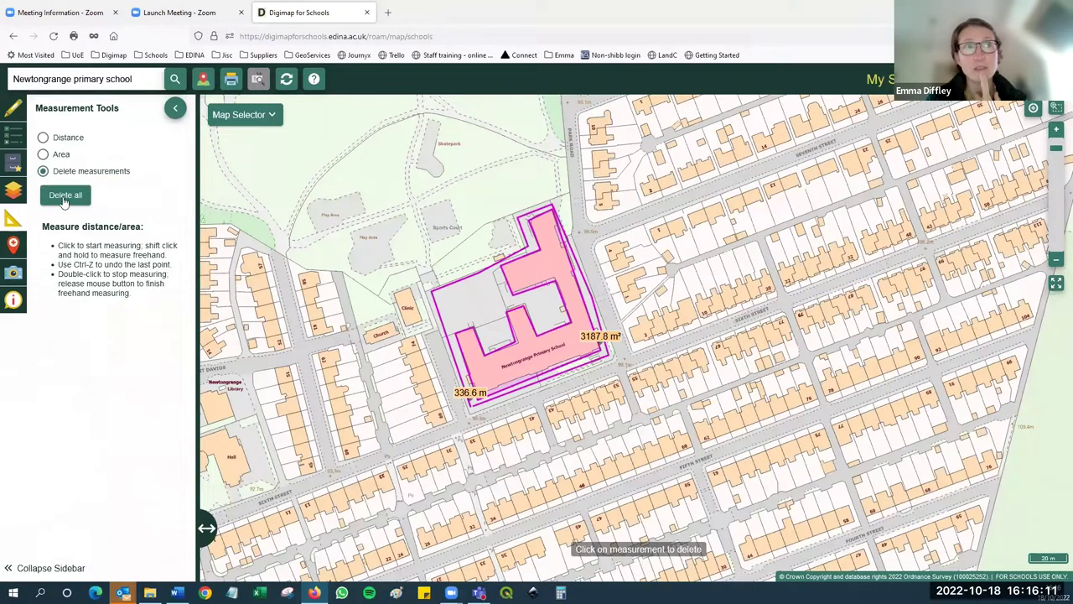
click(64, 201)
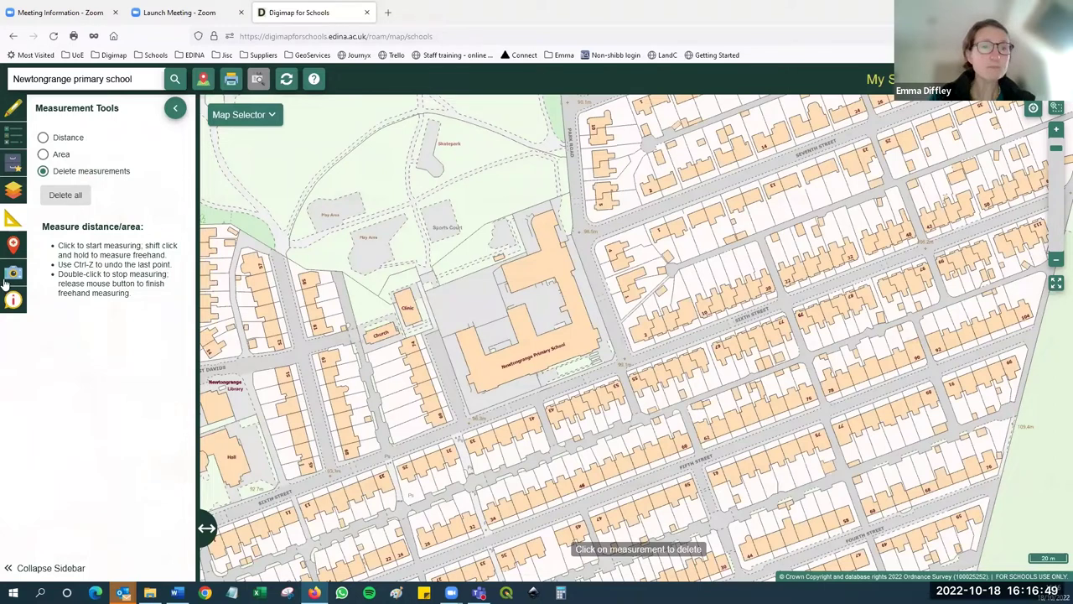
click(14, 110)
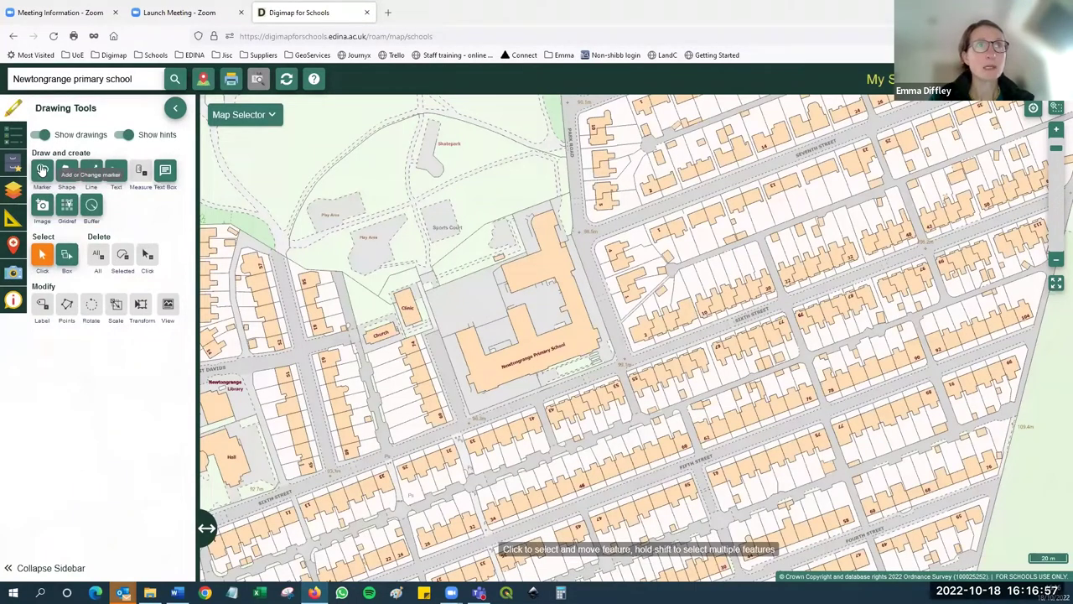
Add an X-style marker on the map just north of Fifth Street
click(42, 170)
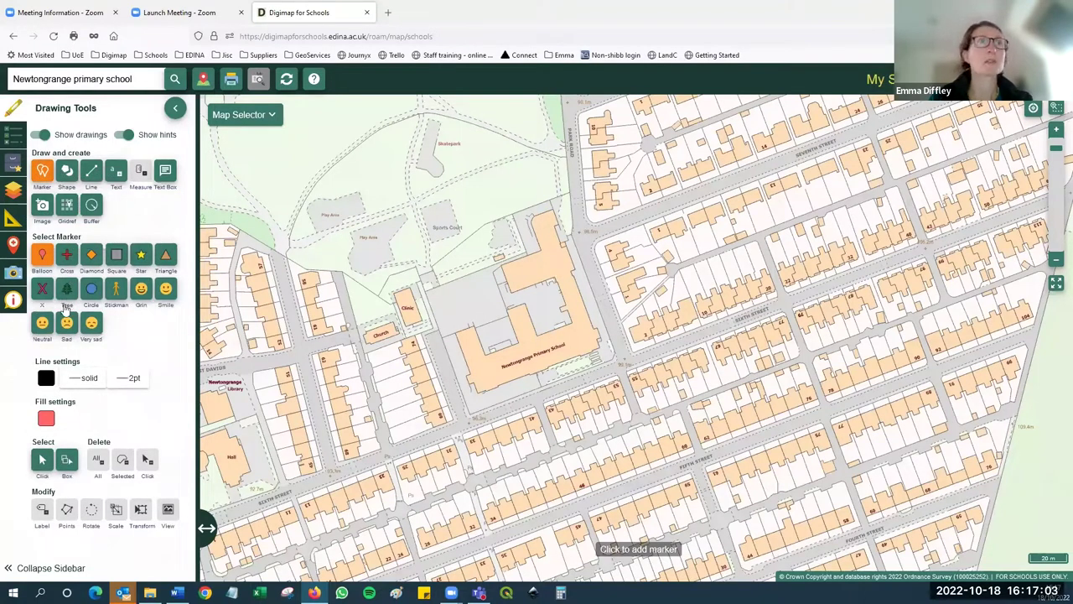
click(42, 289)
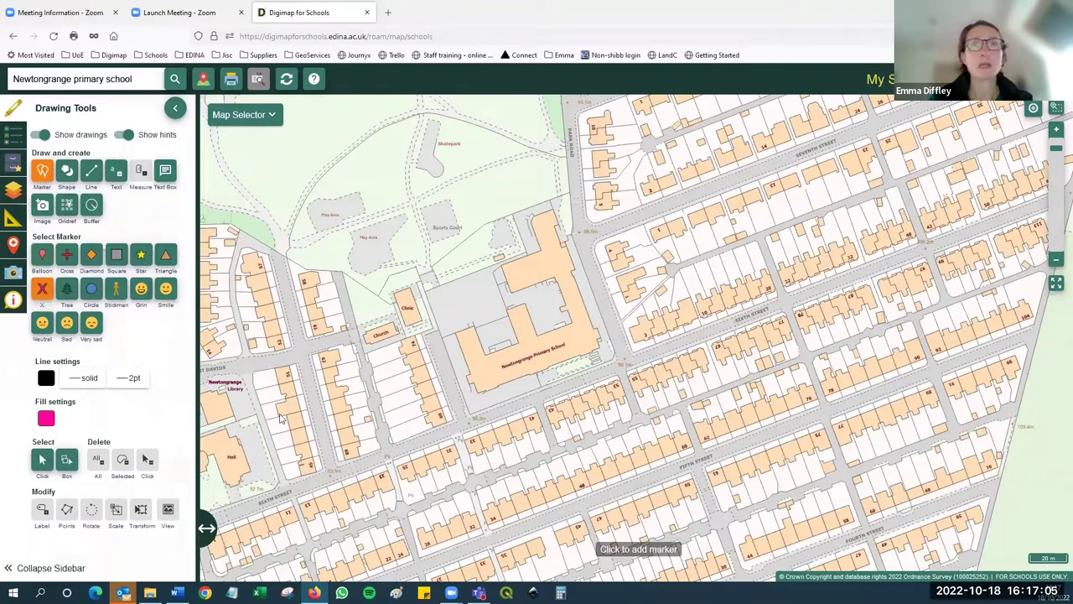
click(703, 435)
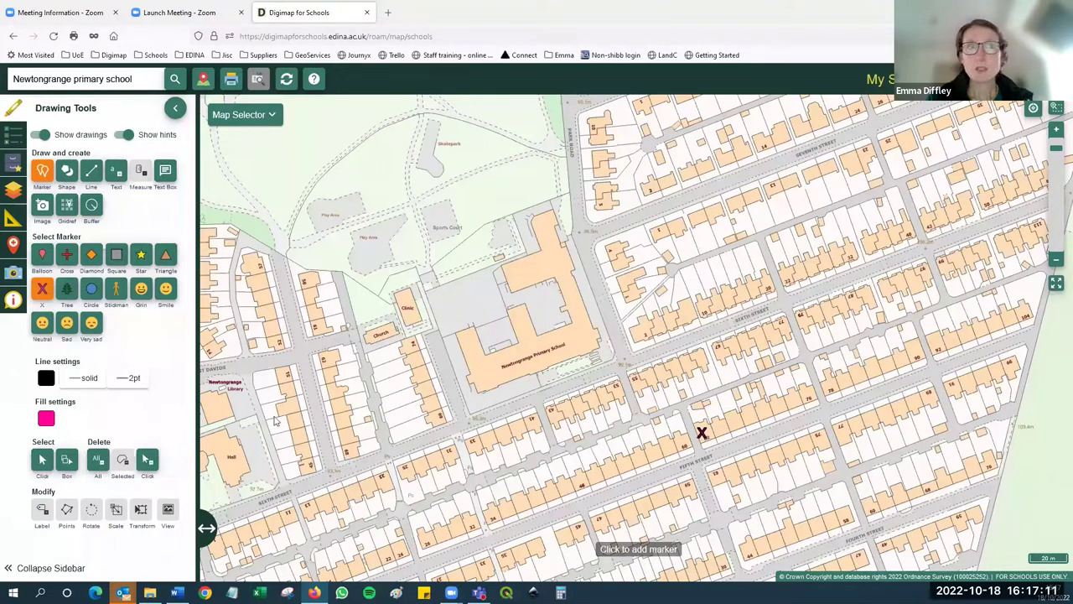
Select the X marker and give it a green fill and a dark green outline
click(43, 462)
click(703, 431)
click(702, 432)
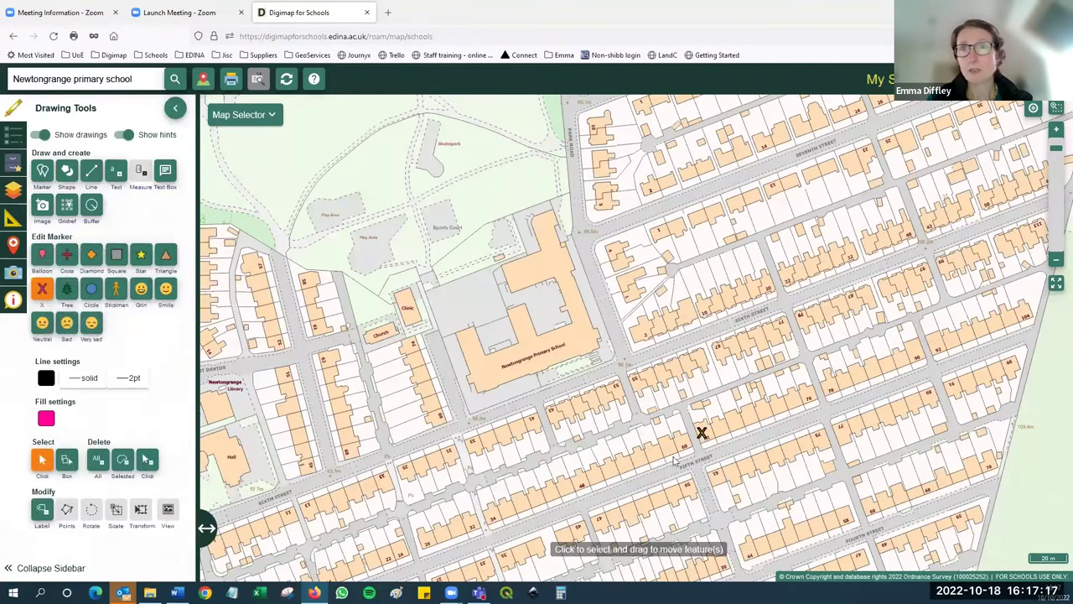
click(46, 422)
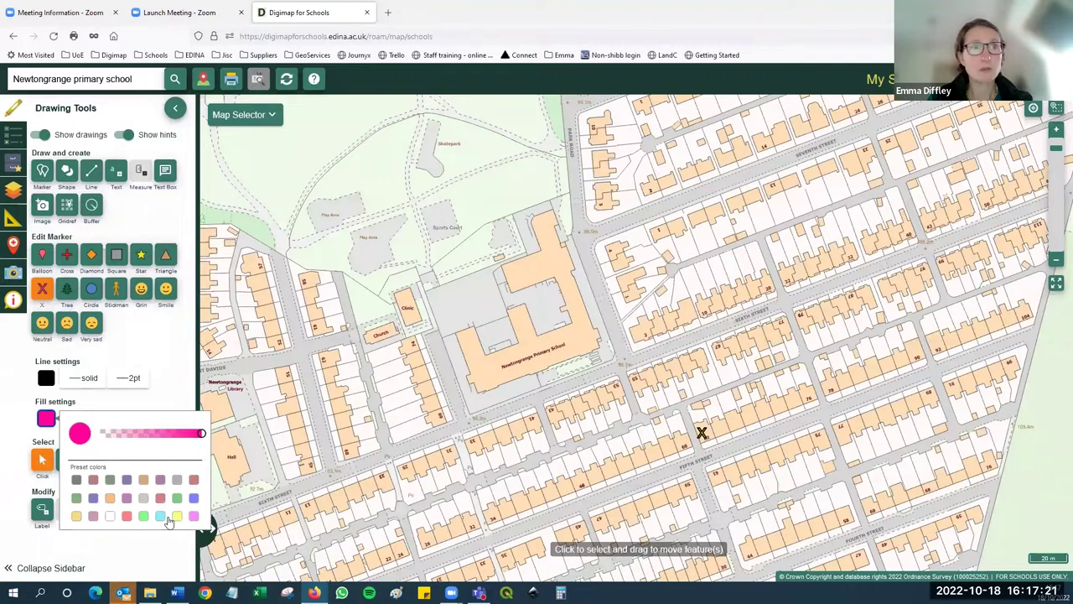
click(143, 515)
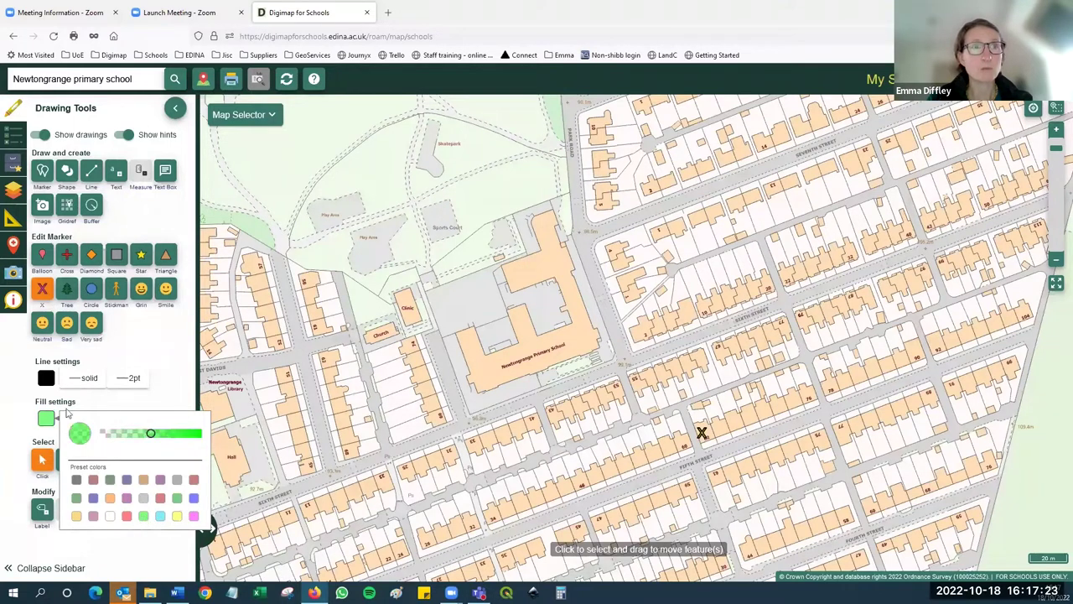
click(46, 378)
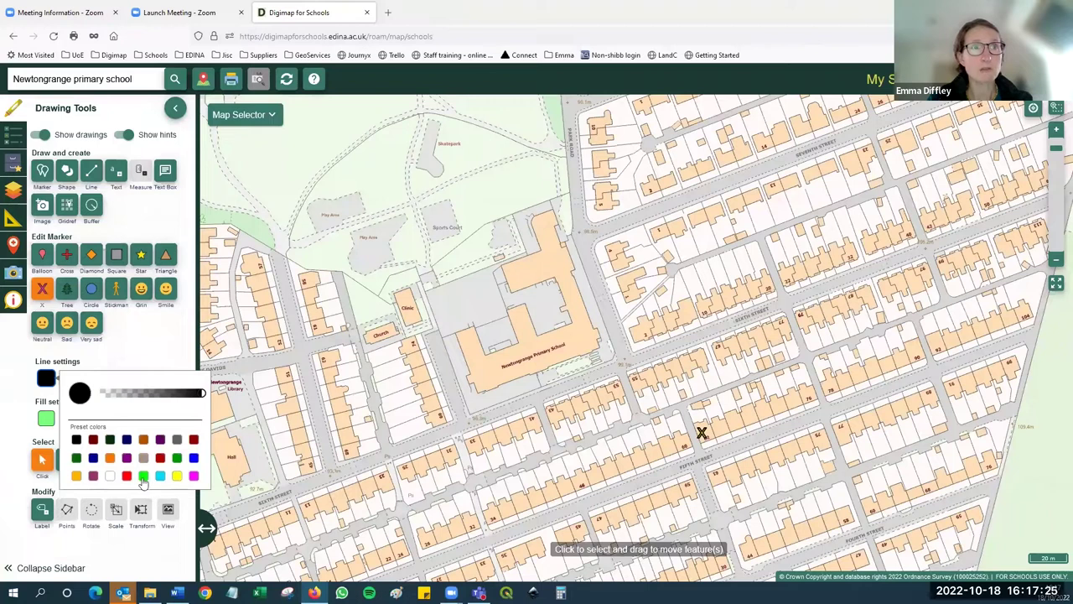
click(144, 477)
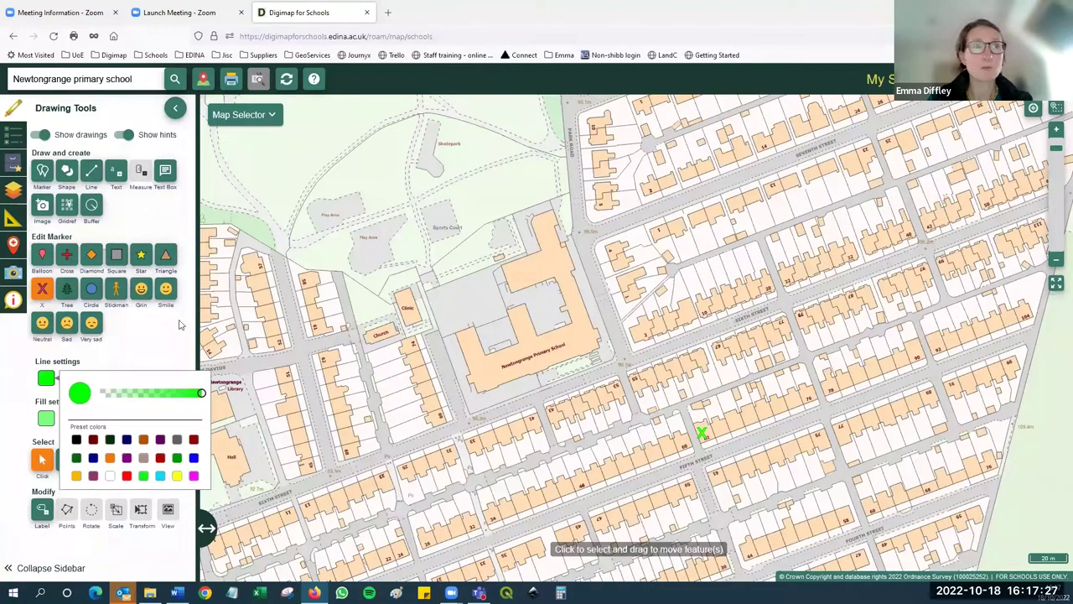
click(177, 458)
click(562, 447)
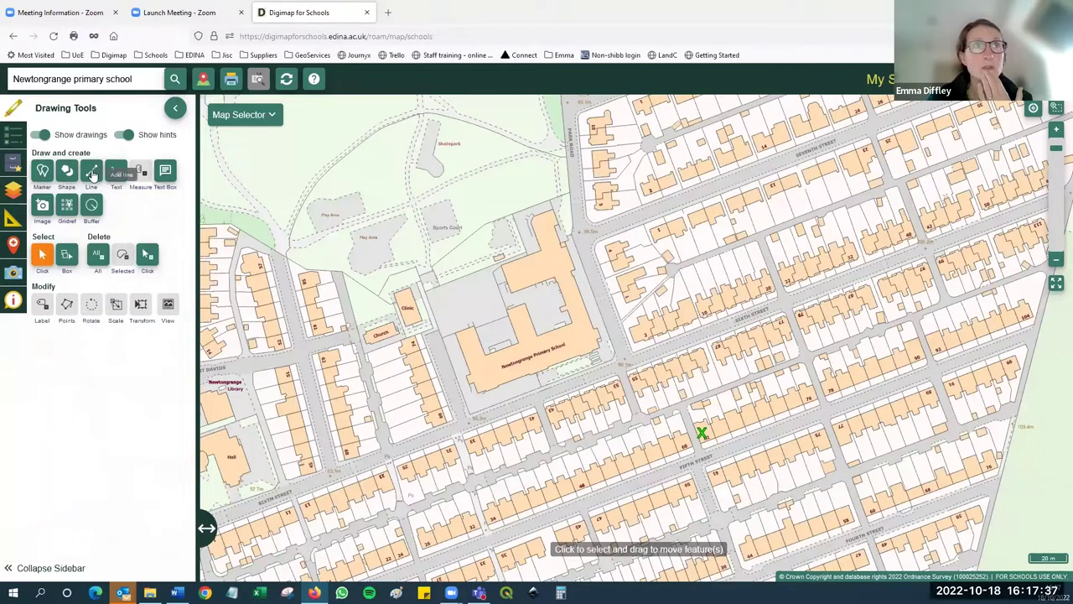
Draw a short purple line below the green X and a bent route toward the school
click(92, 171)
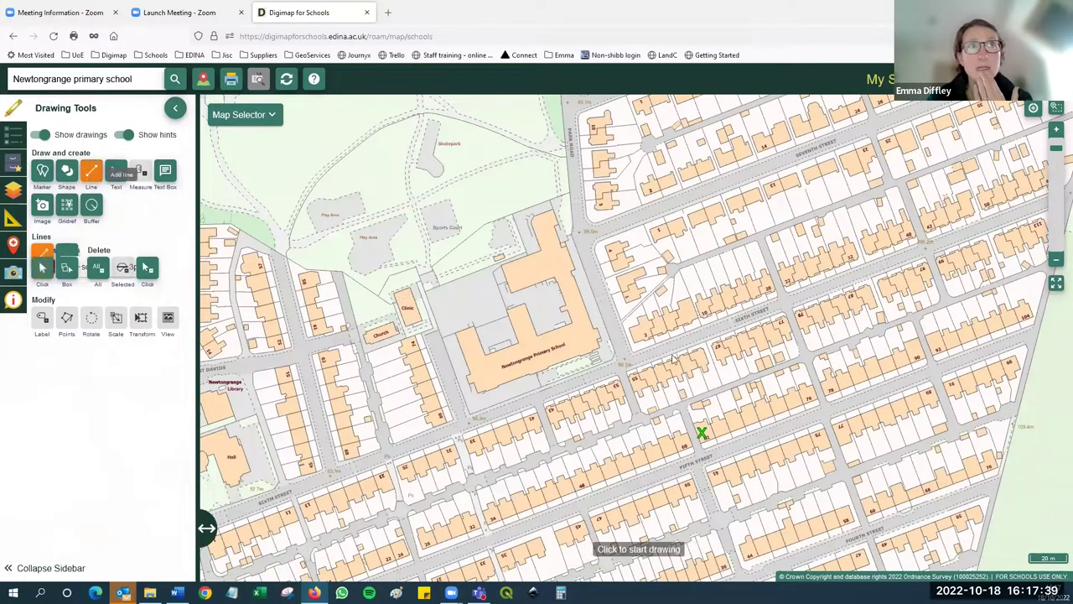
click(705, 452)
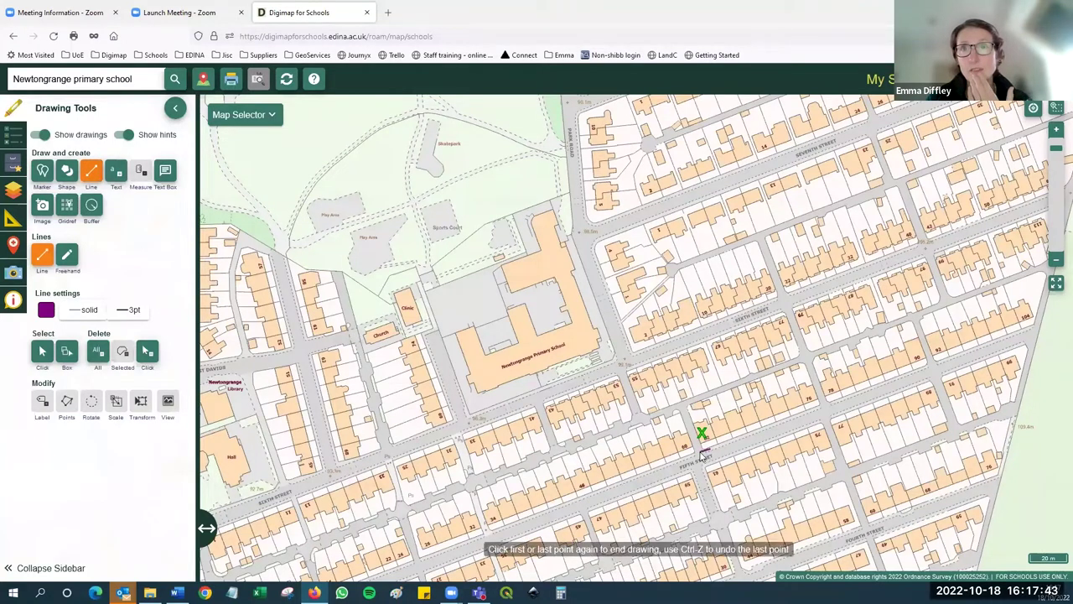
double_click(699, 451)
click(683, 407)
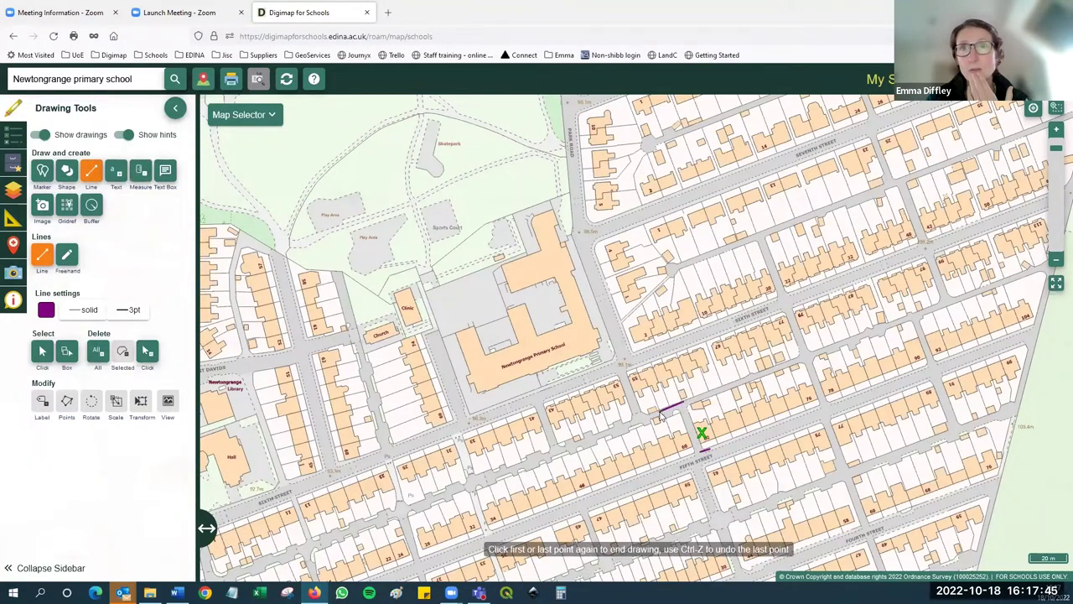
click(635, 411)
click(618, 363)
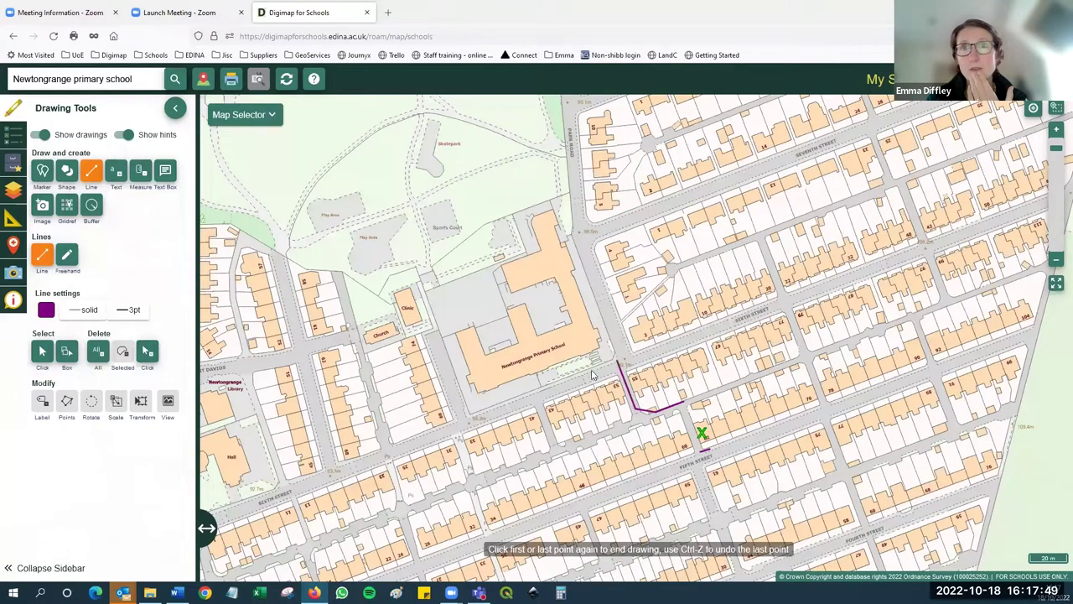
click(586, 379)
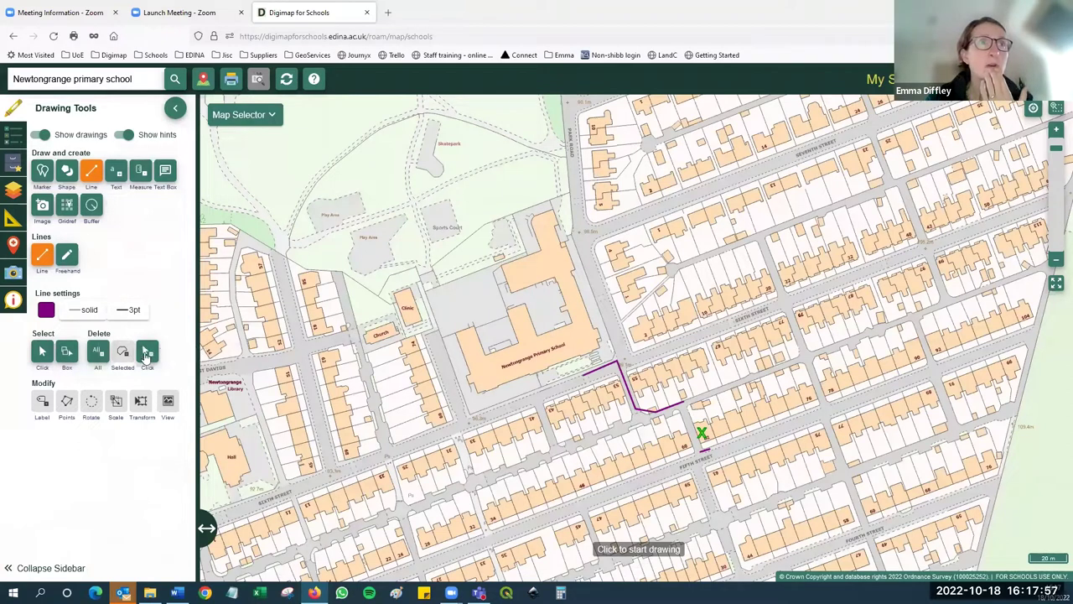
click(147, 350)
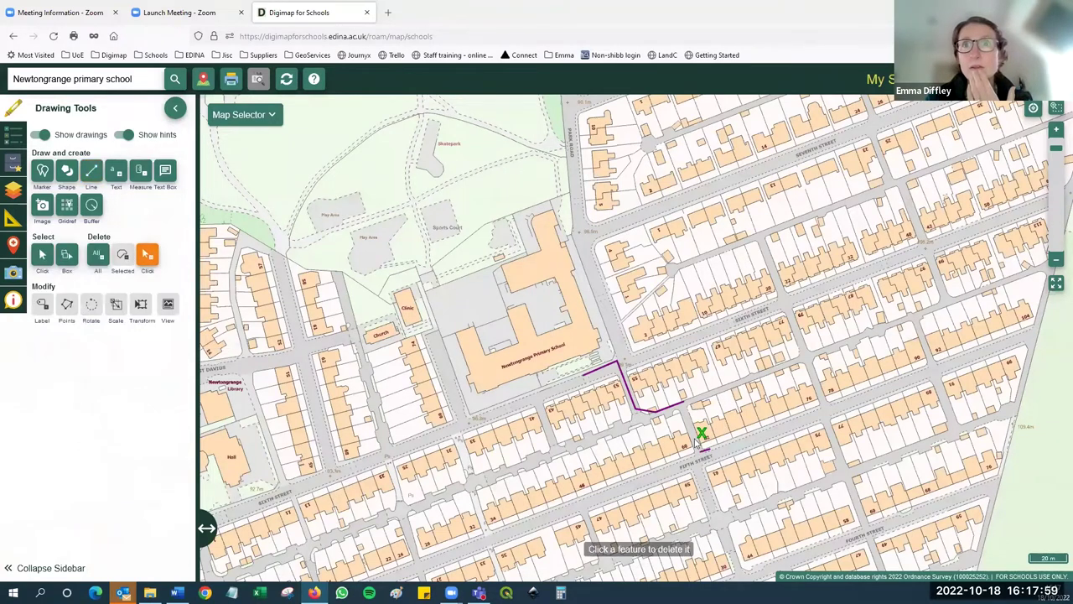
Delete the old purple pieces and redraw one zigzag route from the green X to the school
click(704, 452)
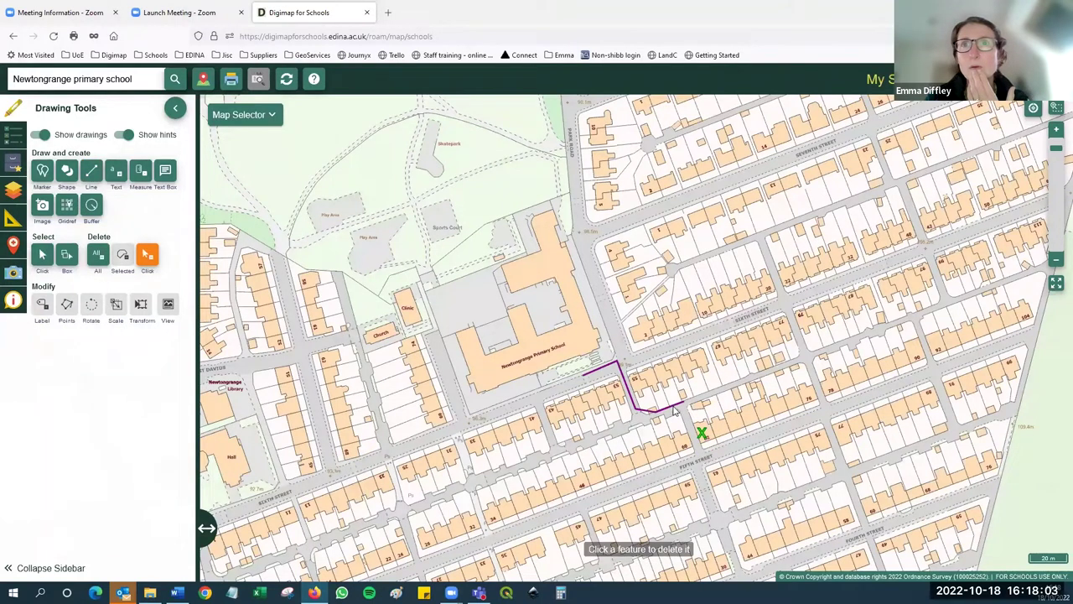
click(675, 409)
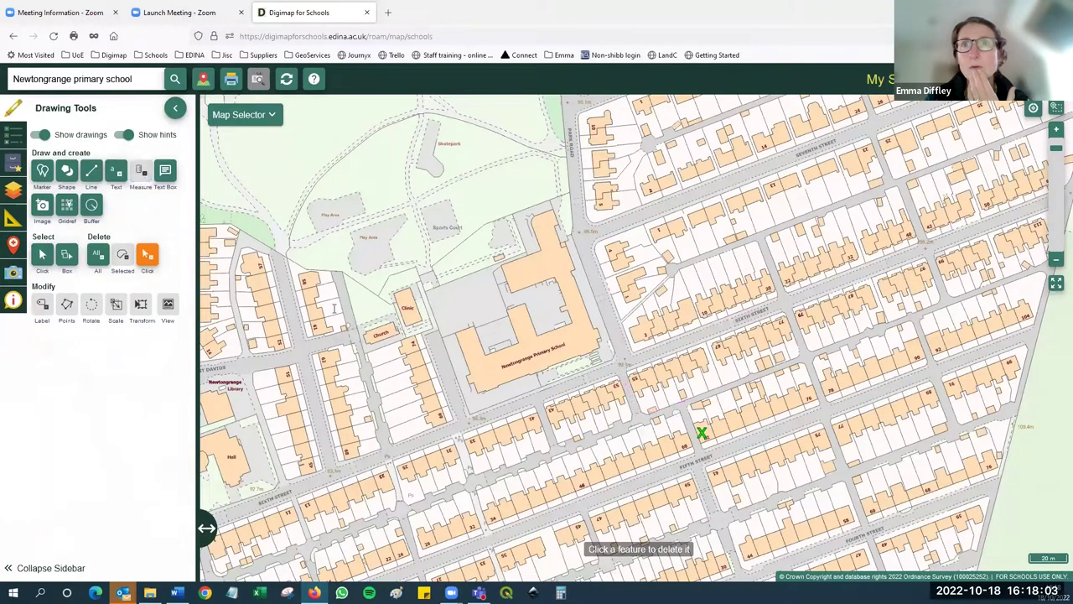
click(93, 172)
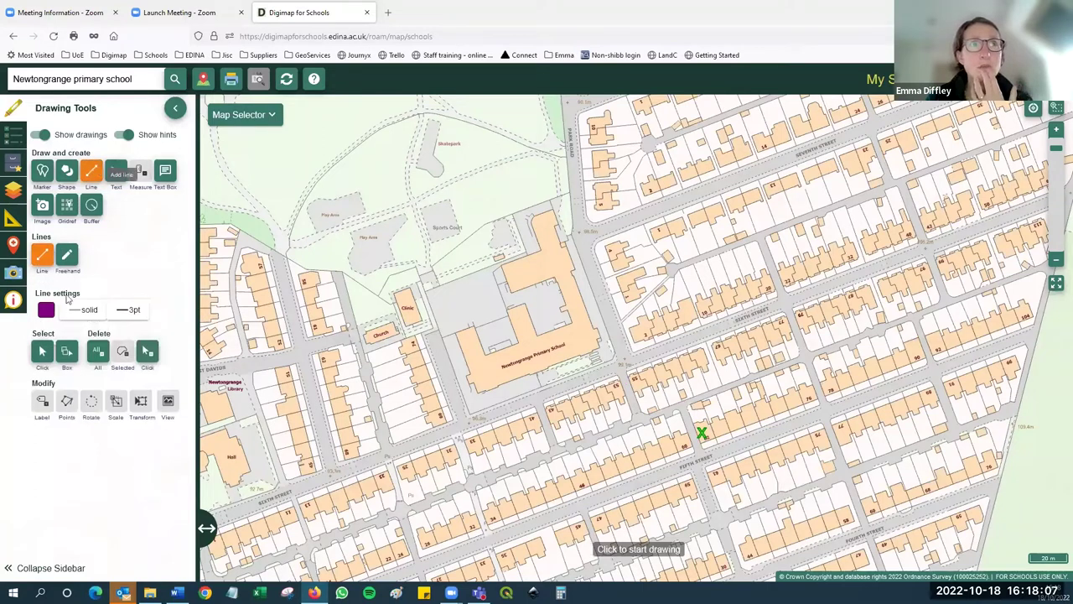
click(711, 452)
click(694, 449)
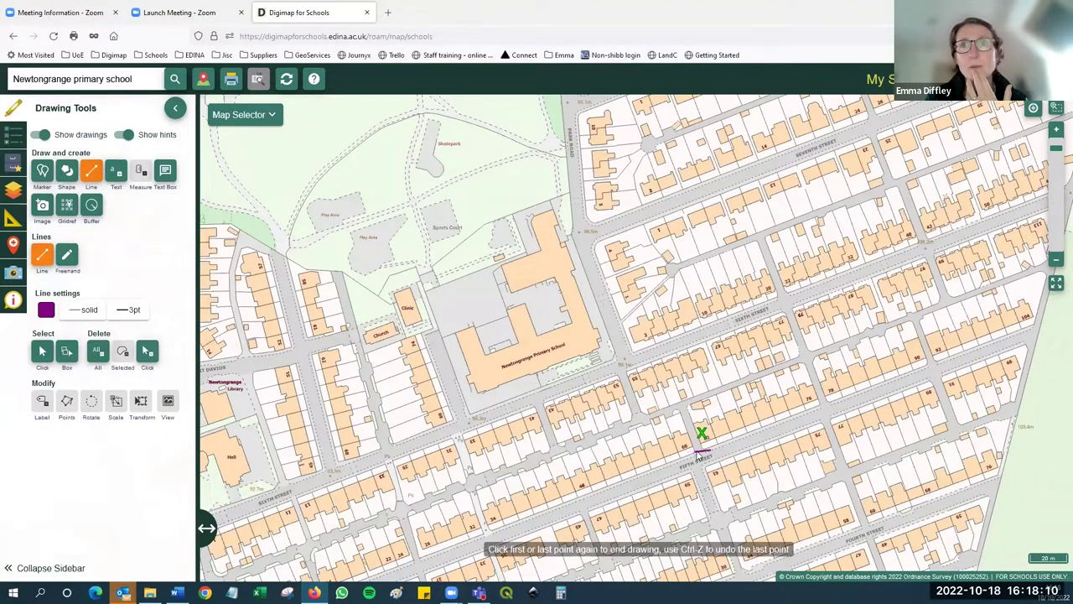
click(677, 405)
click(637, 416)
click(615, 363)
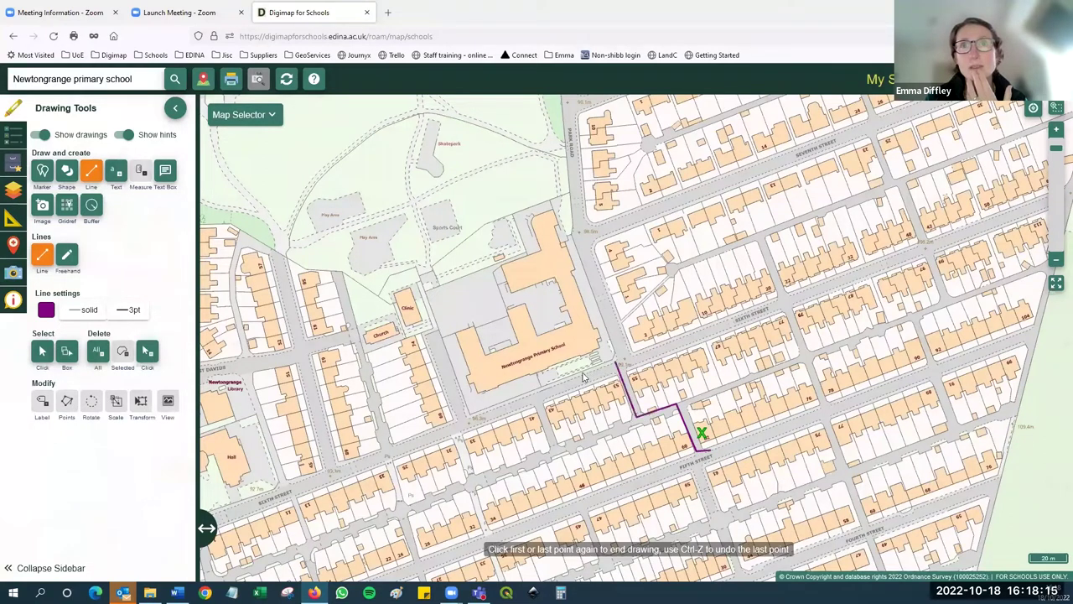
click(583, 374)
click(583, 374)
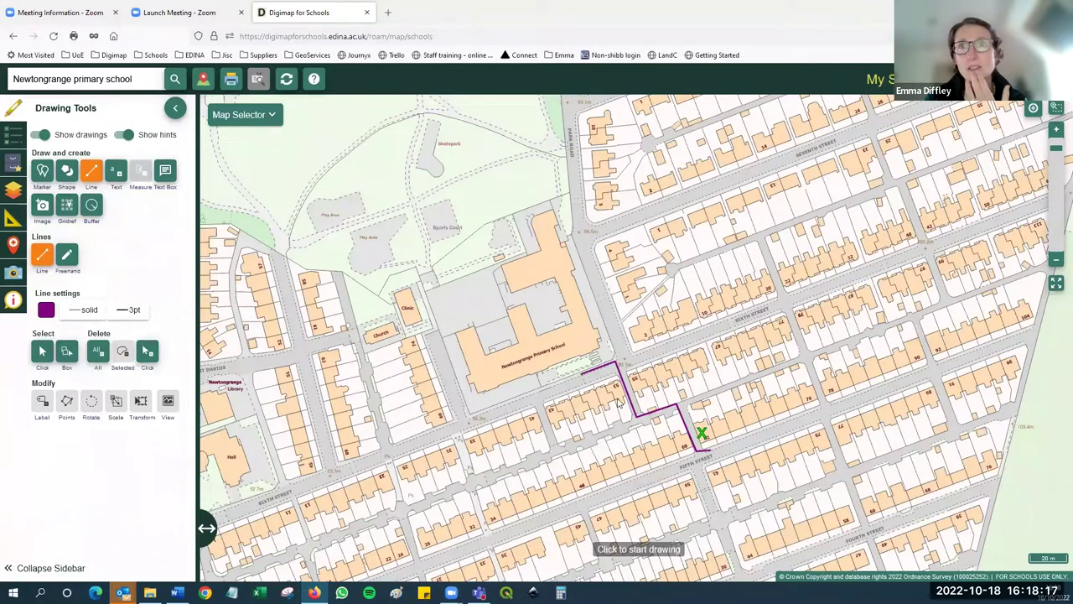
click(40, 356)
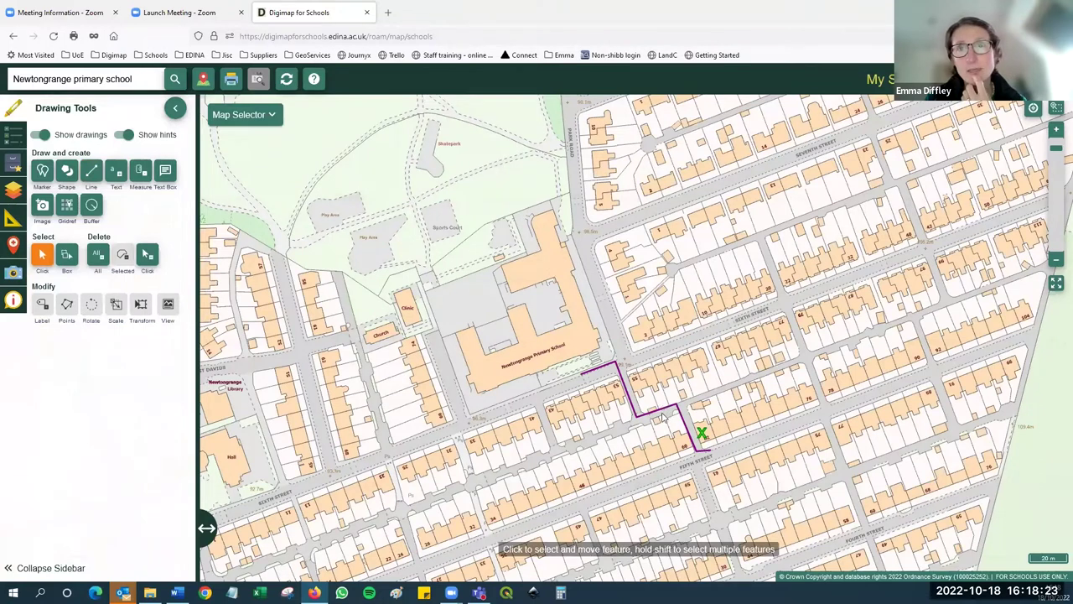
Make the route line red, dotted and 5pt wide
click(661, 416)
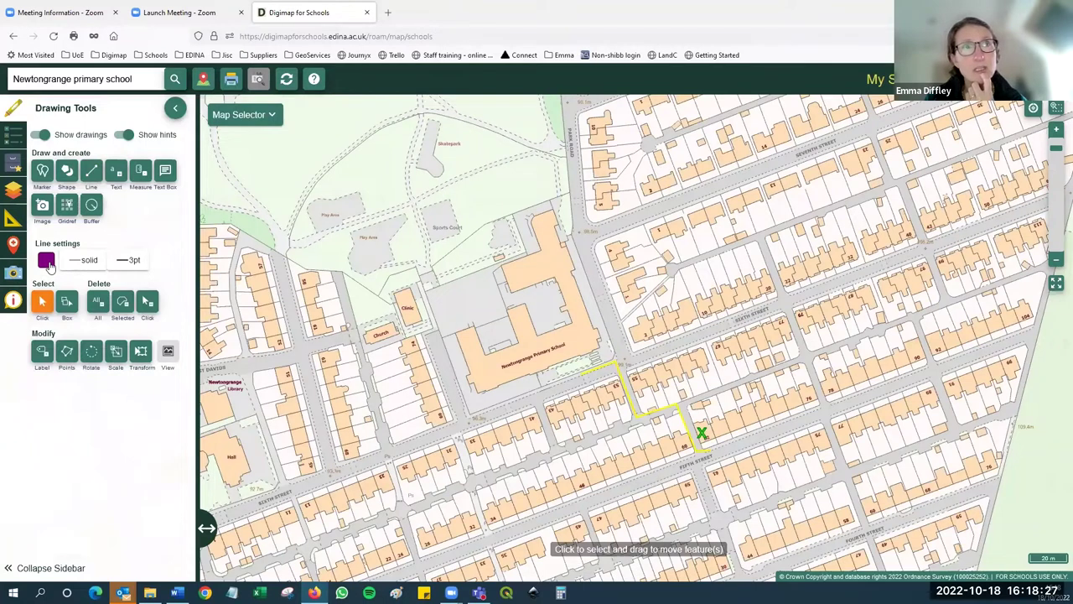
click(47, 262)
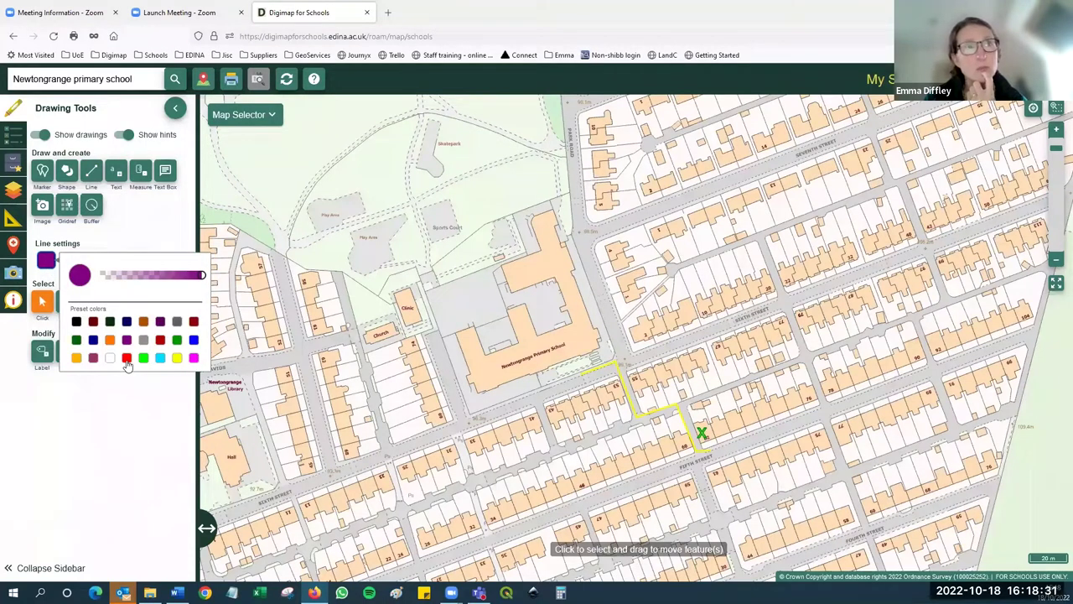
click(127, 358)
click(81, 262)
click(97, 312)
click(124, 261)
click(137, 397)
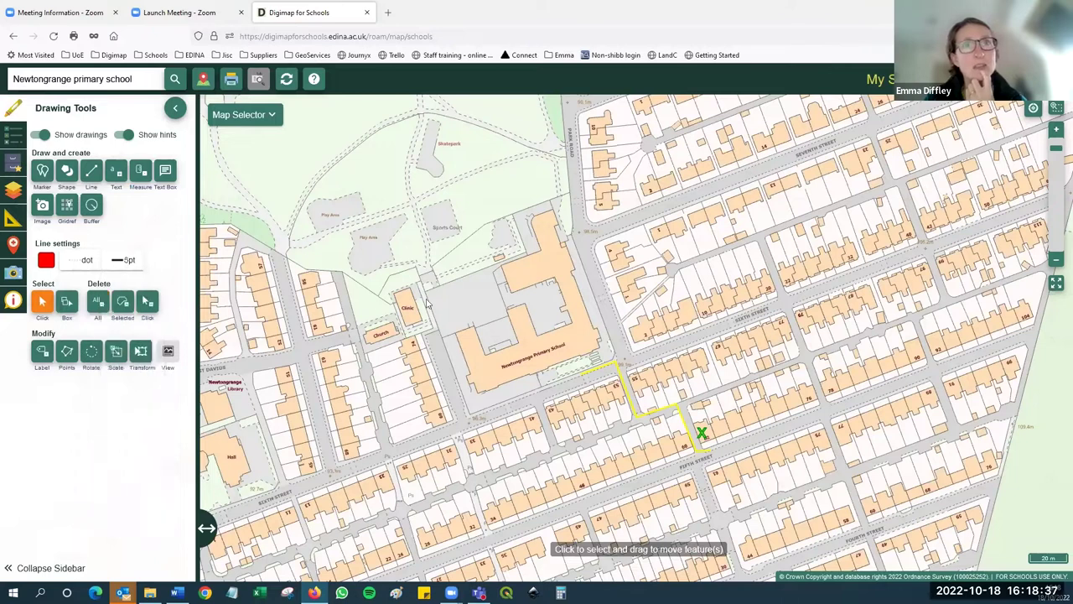
click(564, 441)
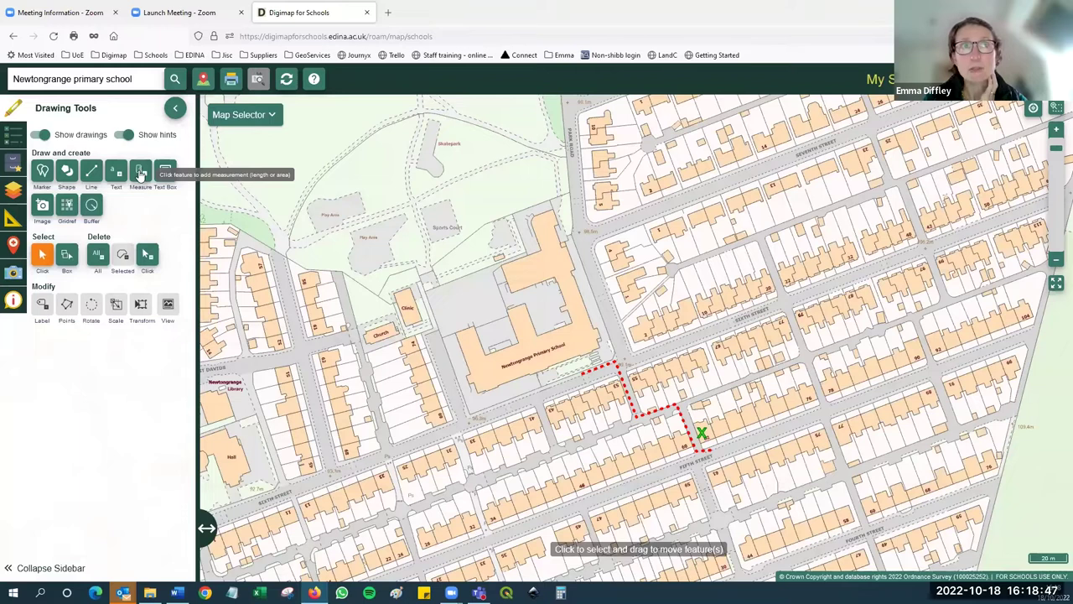
Add a 113.9 m metric length label to the red dotted route
click(140, 173)
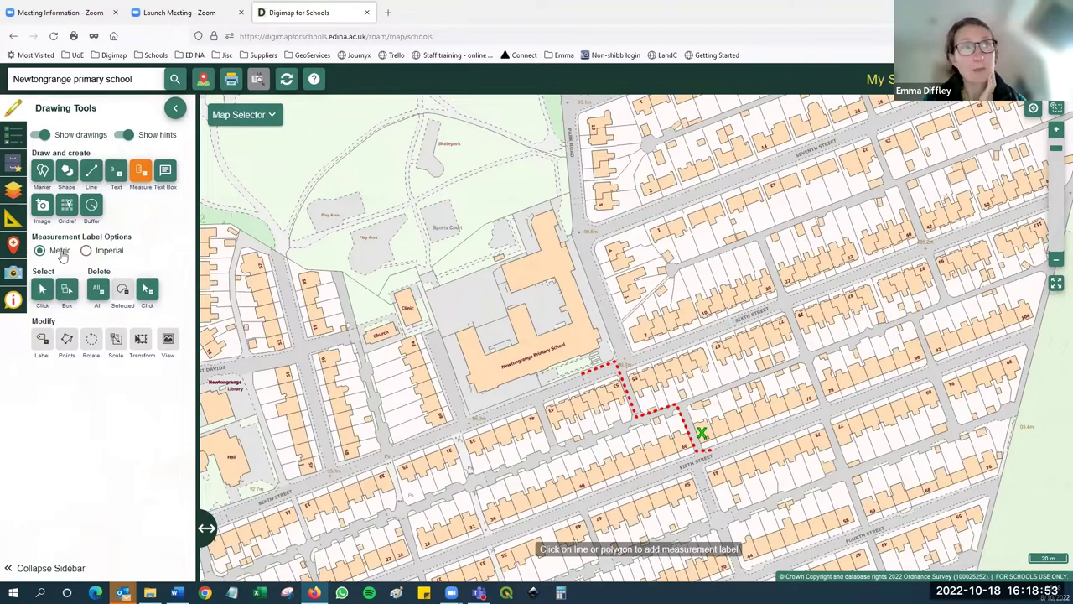
click(623, 382)
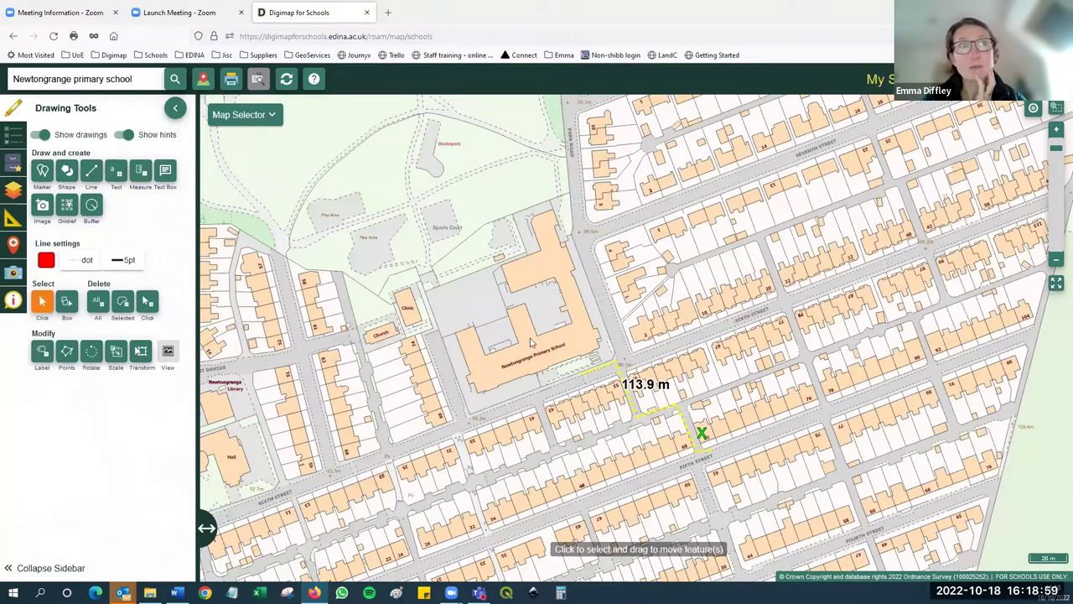
click(615, 432)
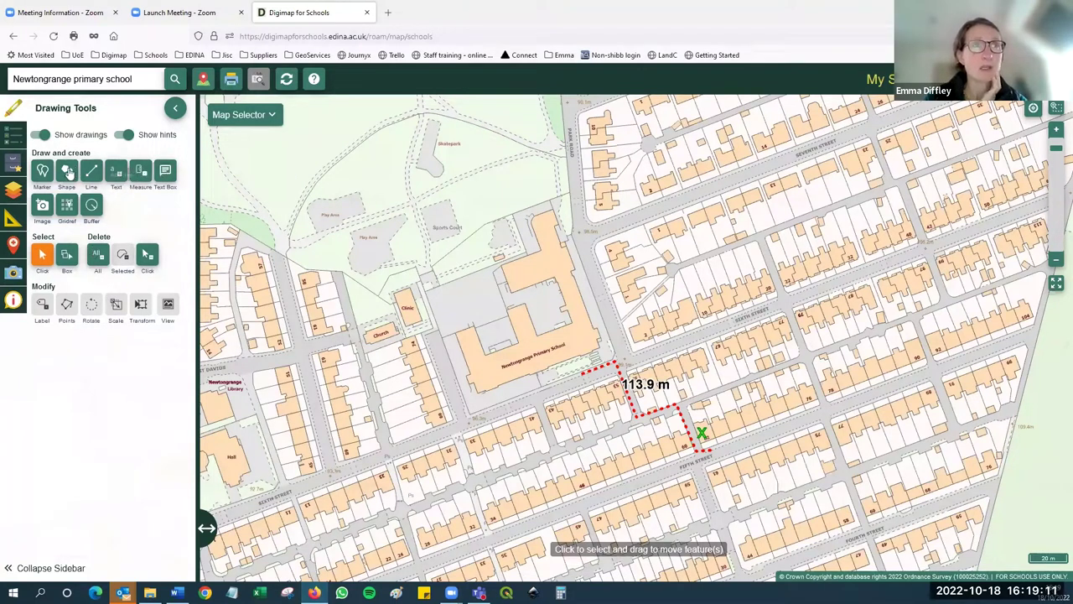
click(67, 170)
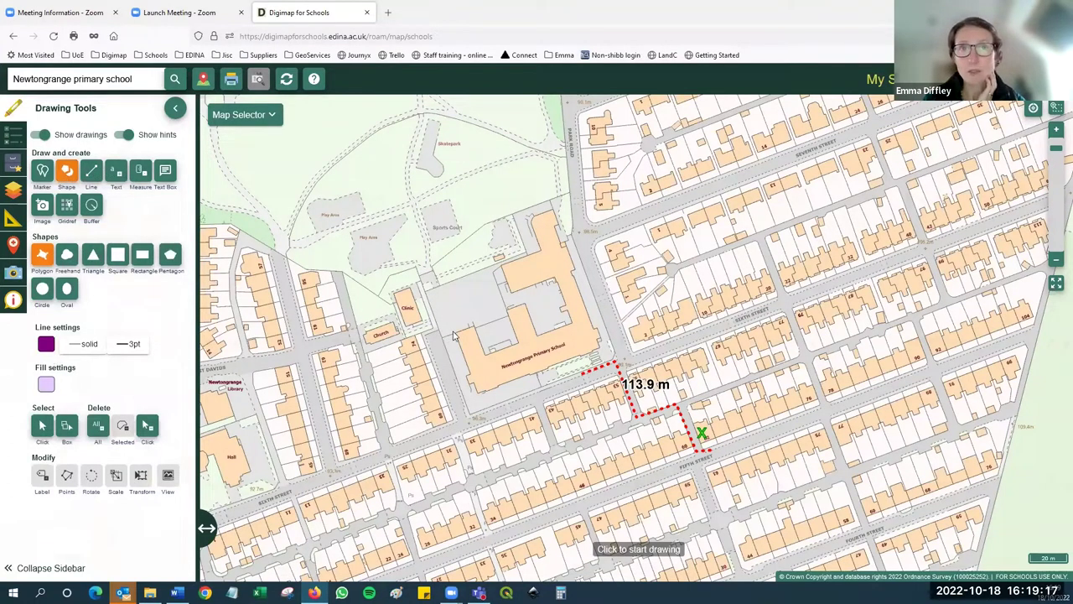
Trace the E-shaped school building corner by corner and close it as a pink-filled polygon
click(474, 394)
click(606, 349)
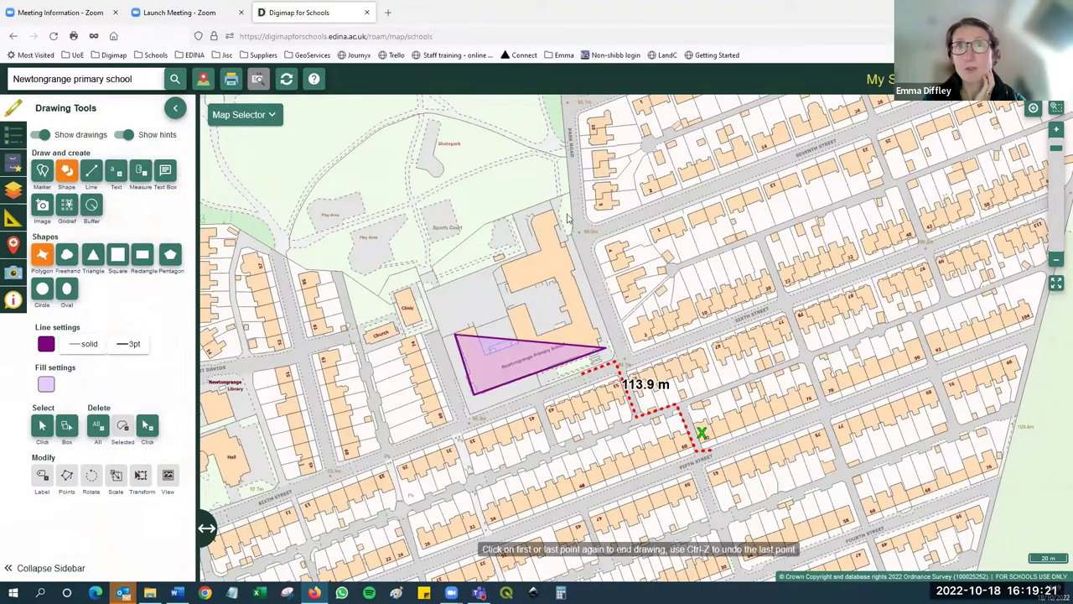
click(553, 215)
click(518, 216)
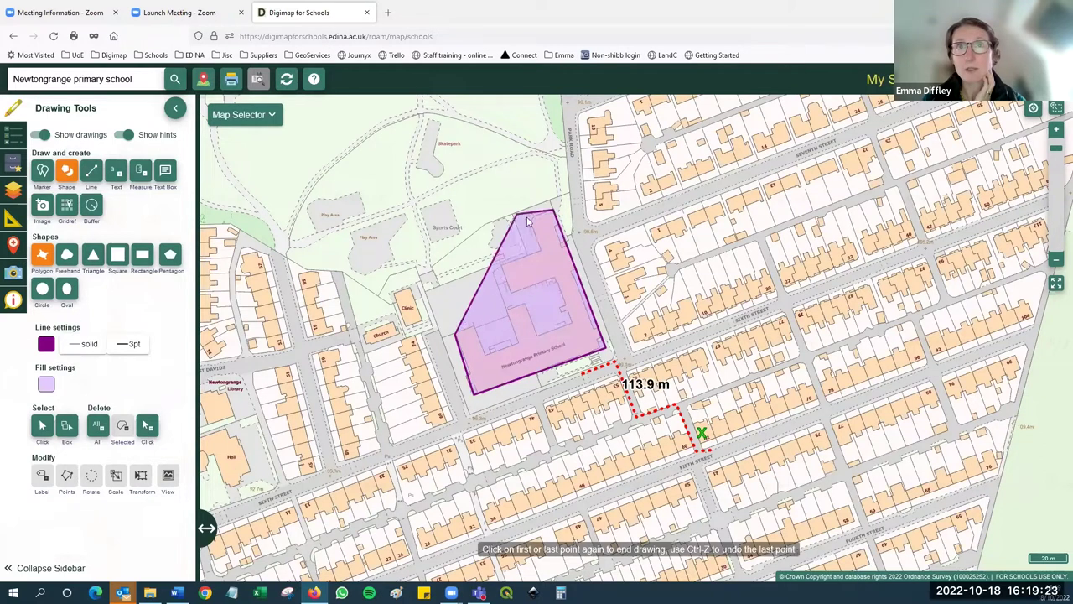
click(541, 251)
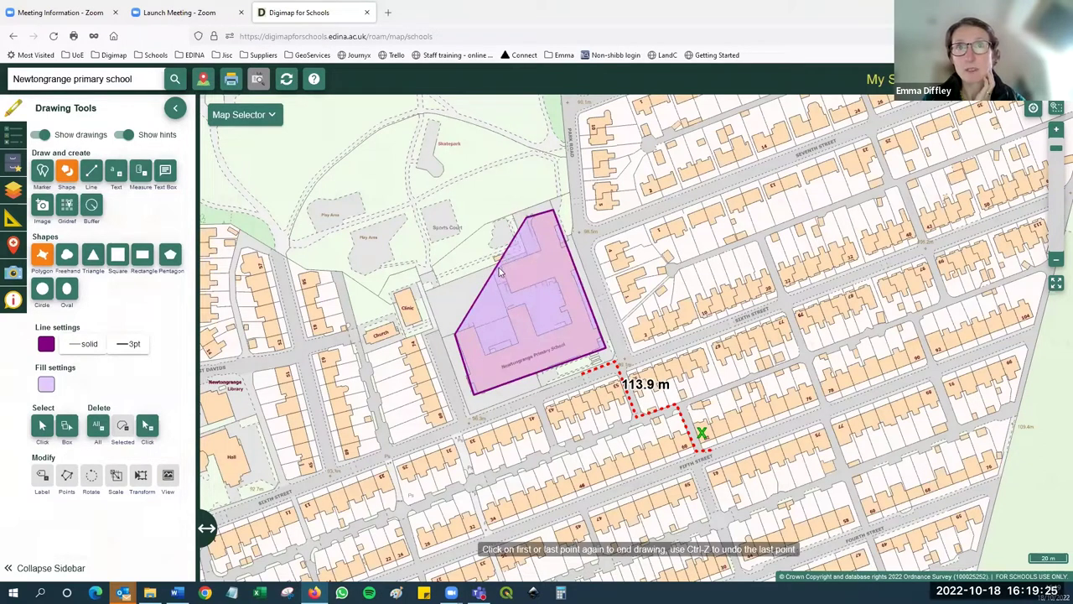
click(504, 258)
click(512, 294)
click(552, 283)
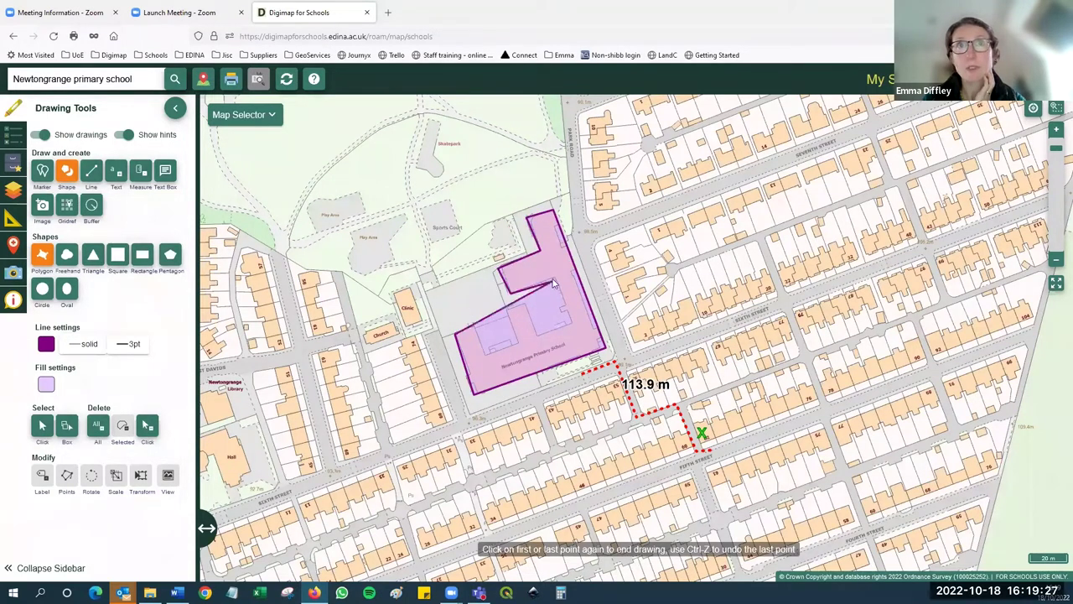
click(572, 328)
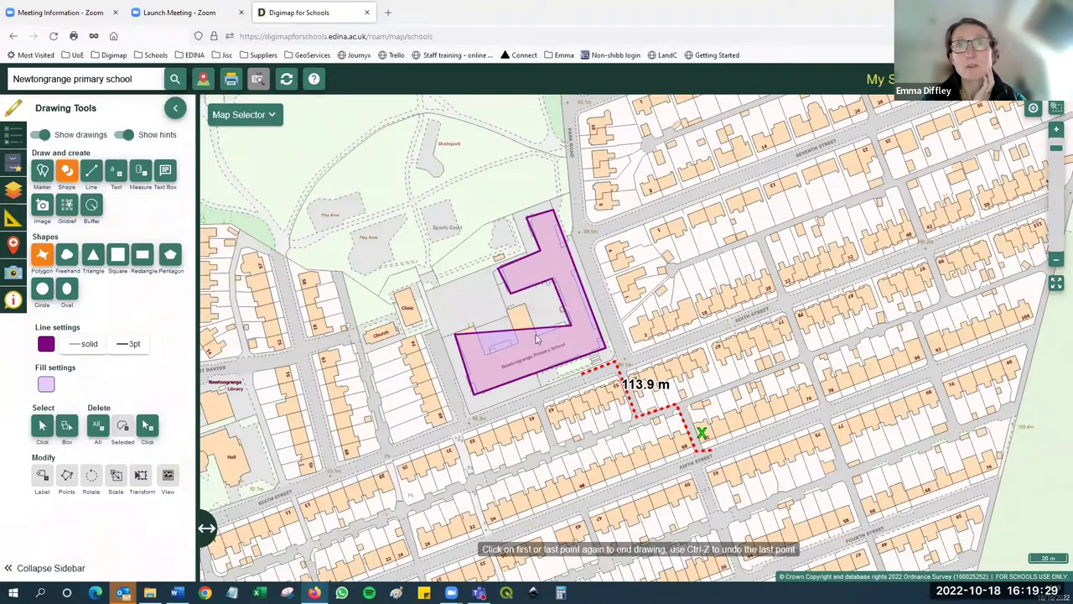
click(524, 309)
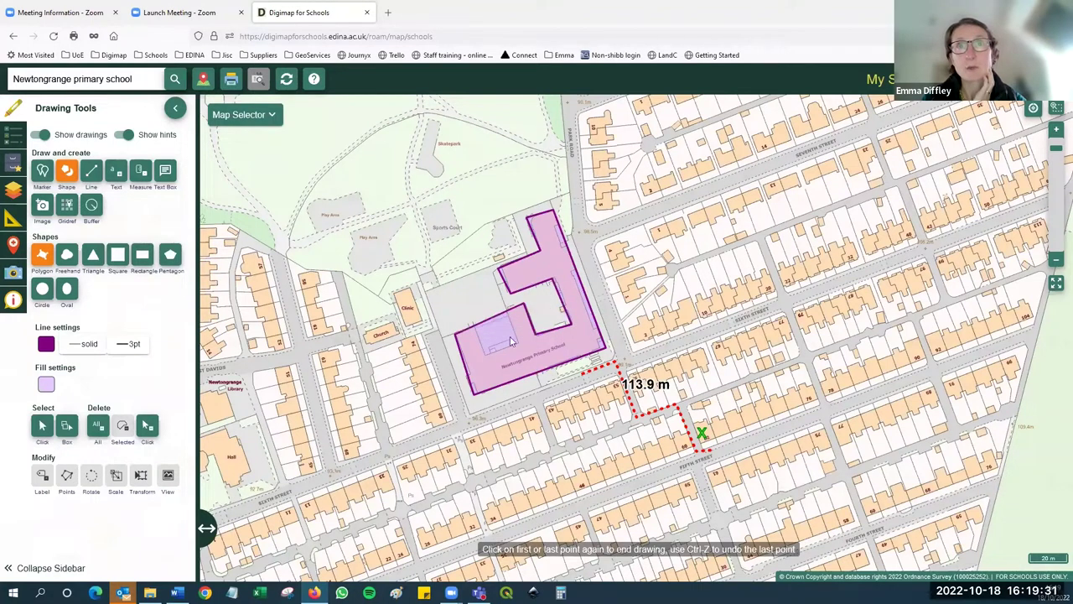
click(515, 343)
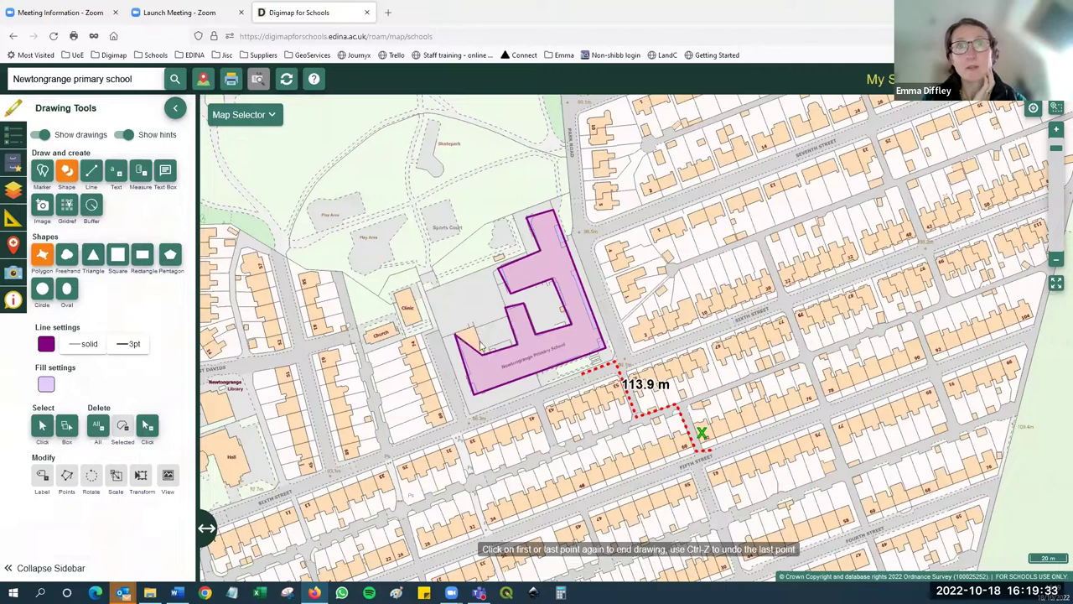
click(476, 329)
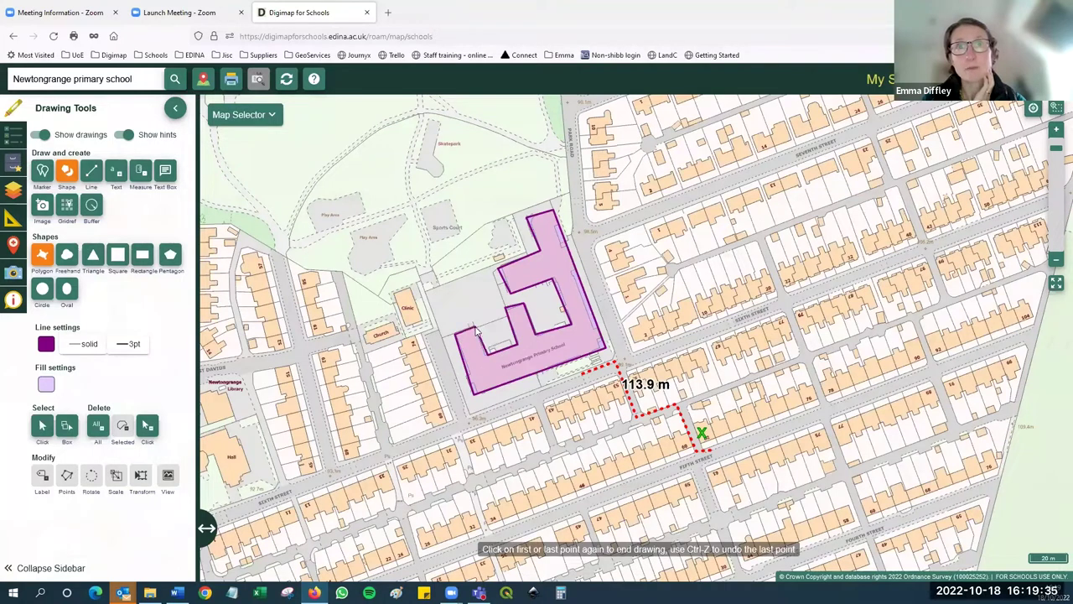
click(573, 371)
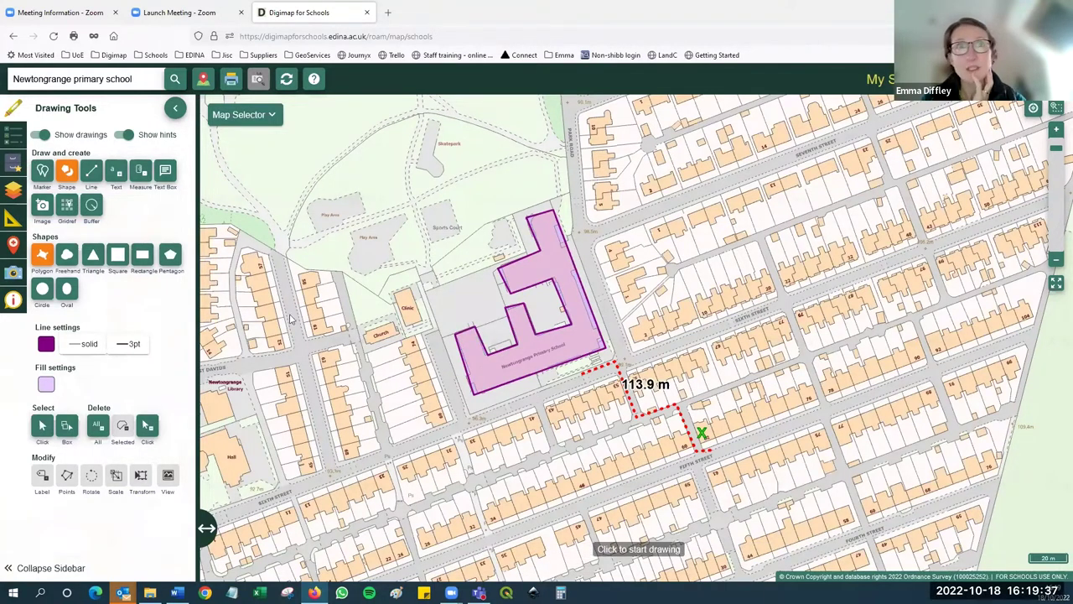
Measure the school polygon to display its 3247.7 m² area
key(Right)
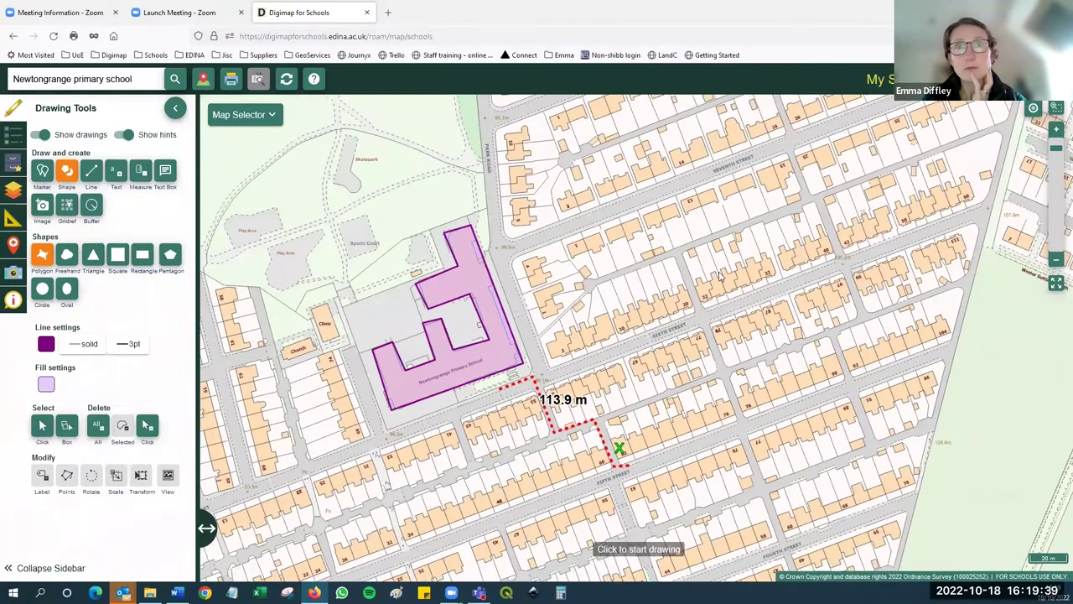
key(Left)
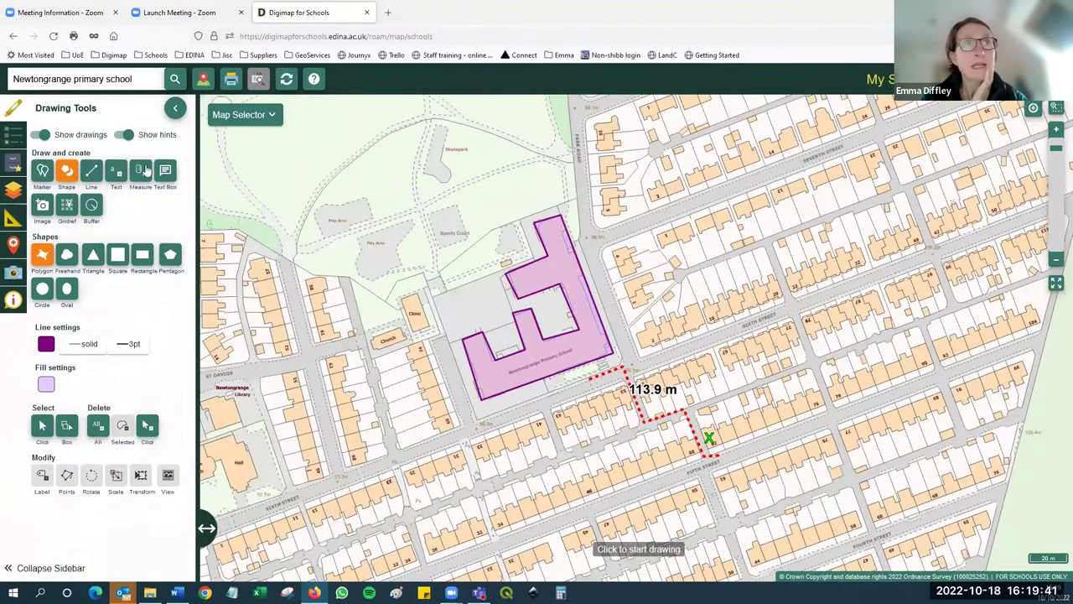
click(140, 172)
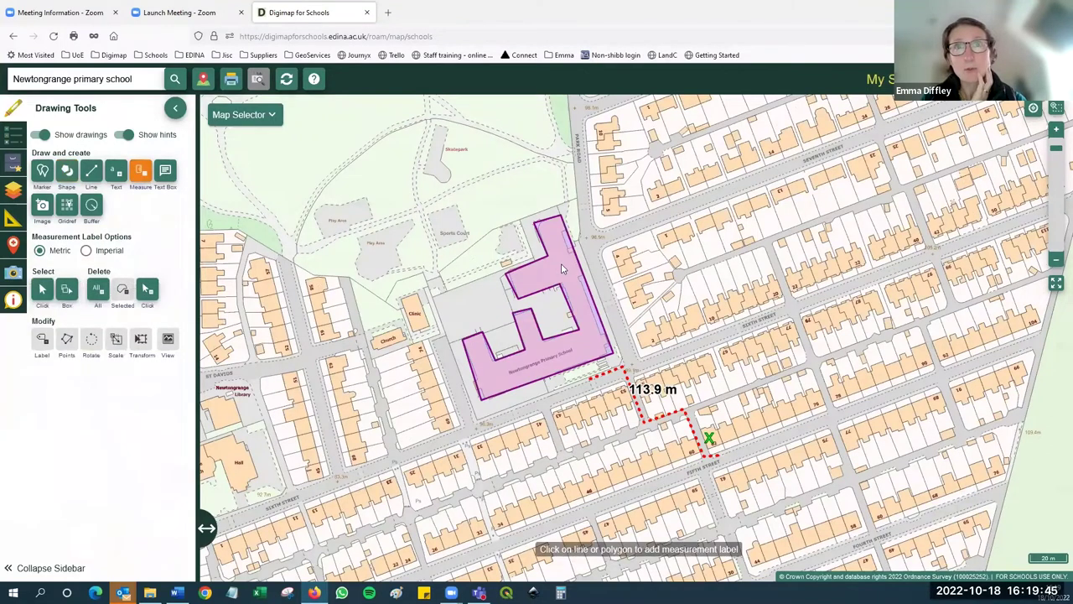
click(664, 430)
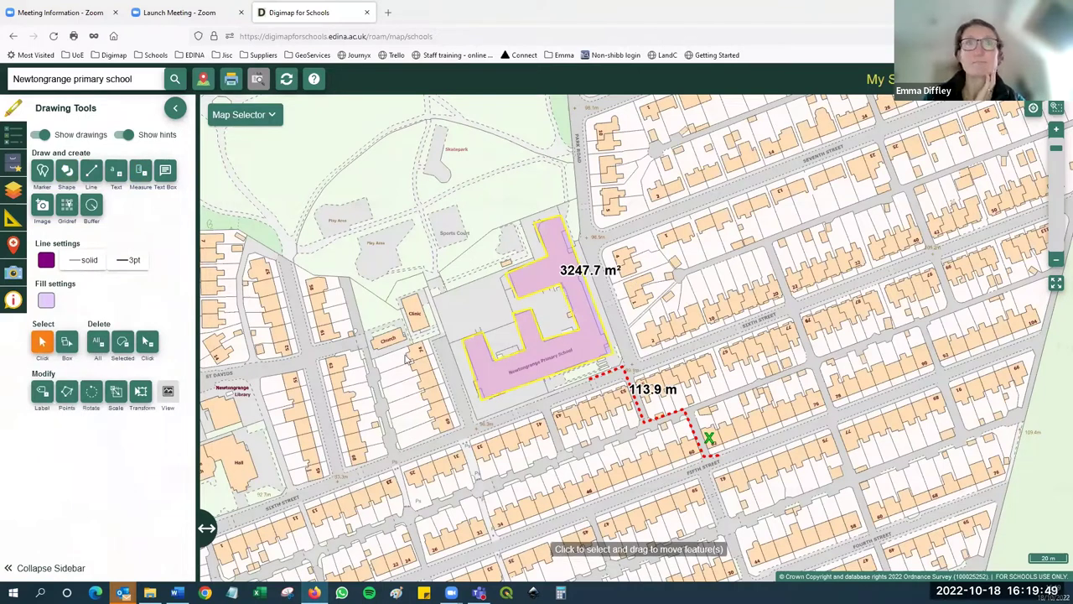
Fill the school polygon with a green preset colour instead of pink
click(45, 304)
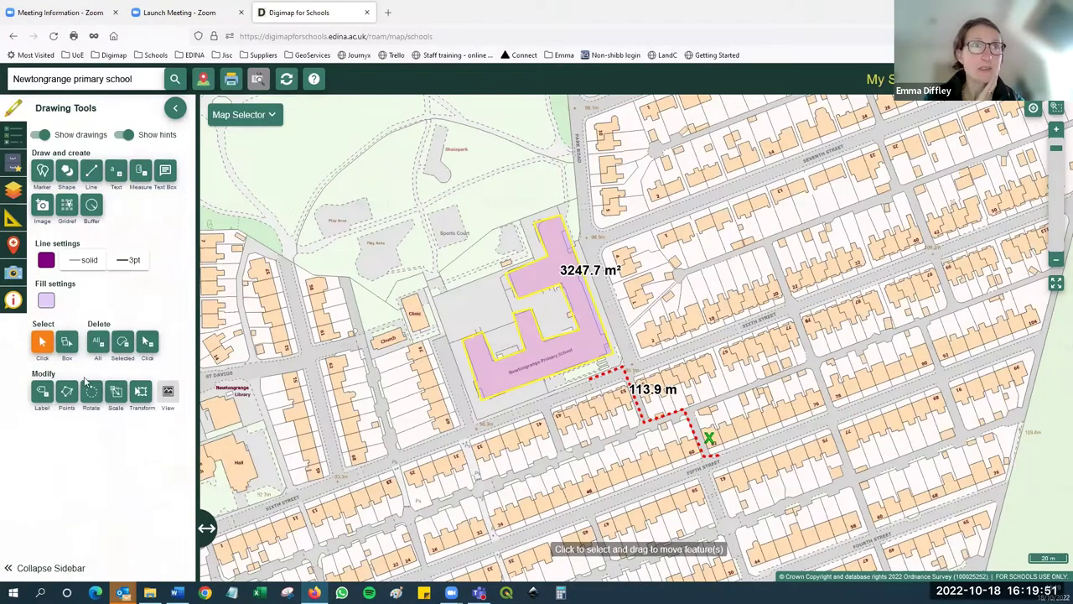
click(47, 263)
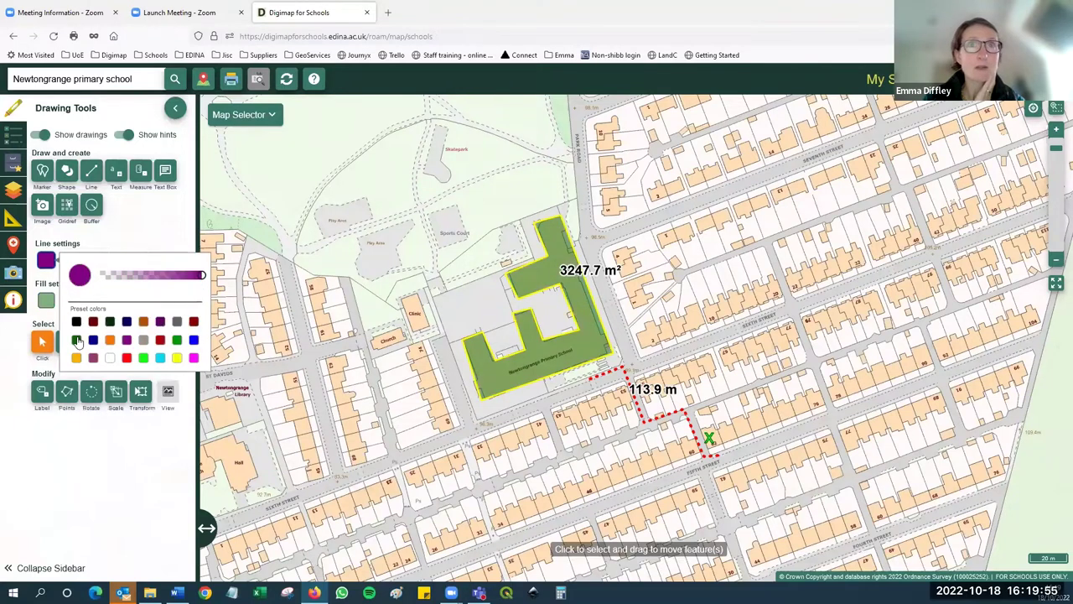
click(373, 285)
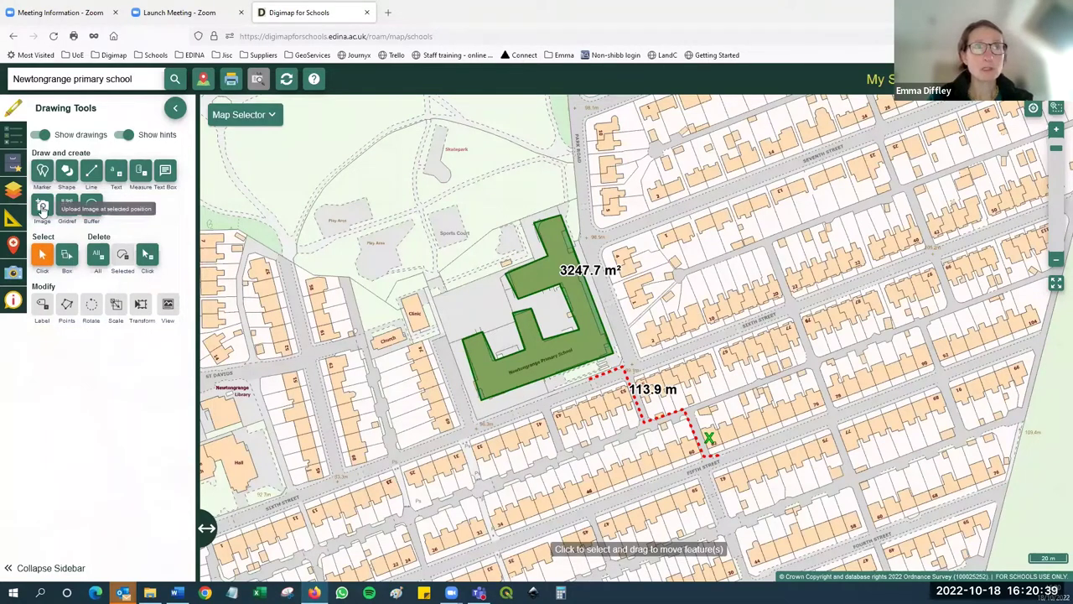
click(42, 208)
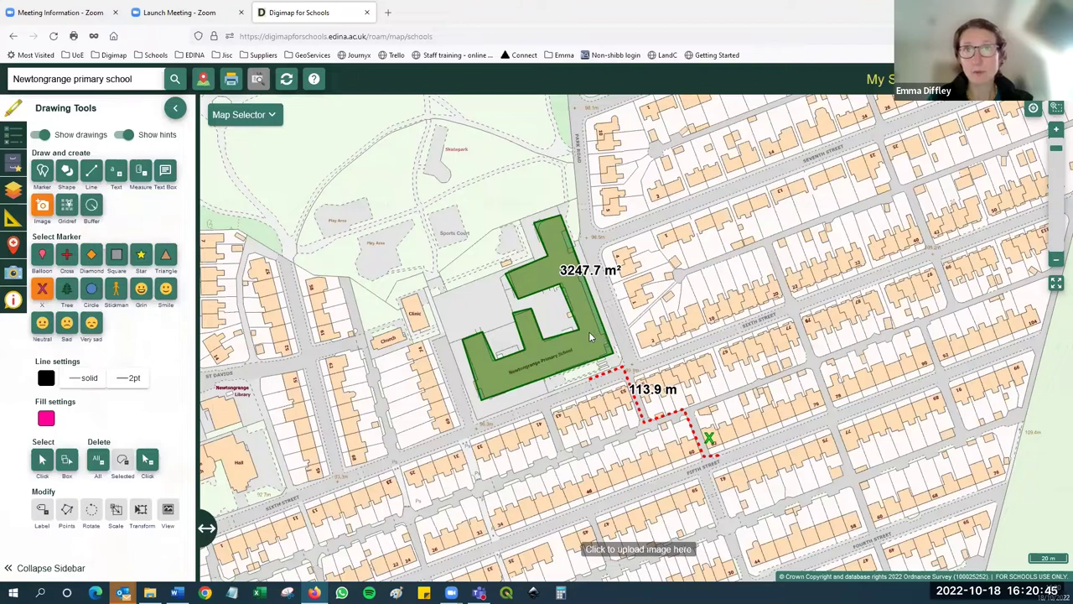
Place school.jpg from Webinar-Intro on the school as an image marker, then drag it east
click(440, 339)
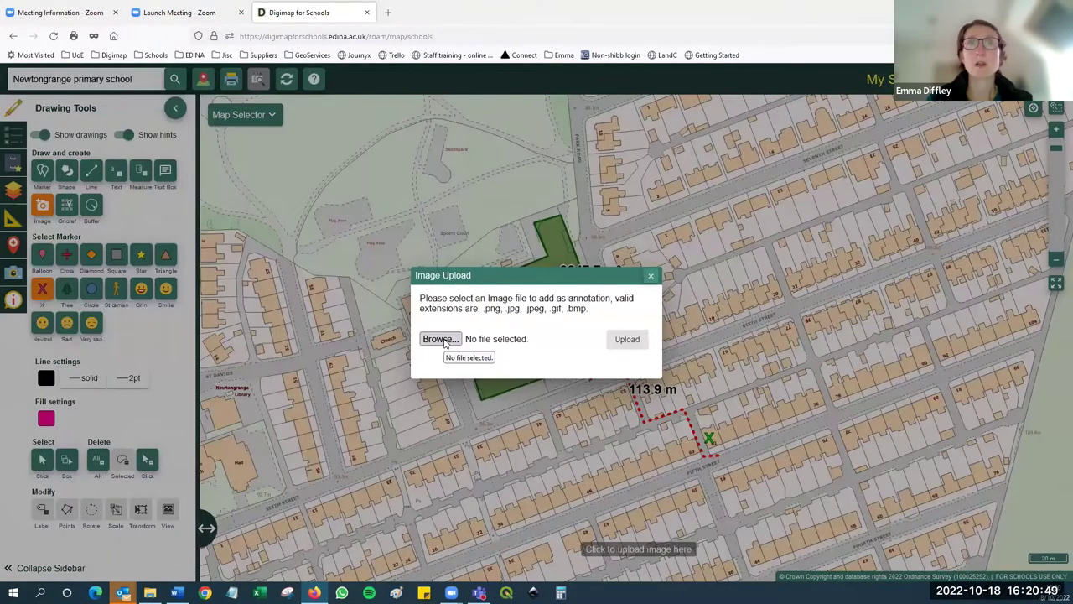
click(444, 340)
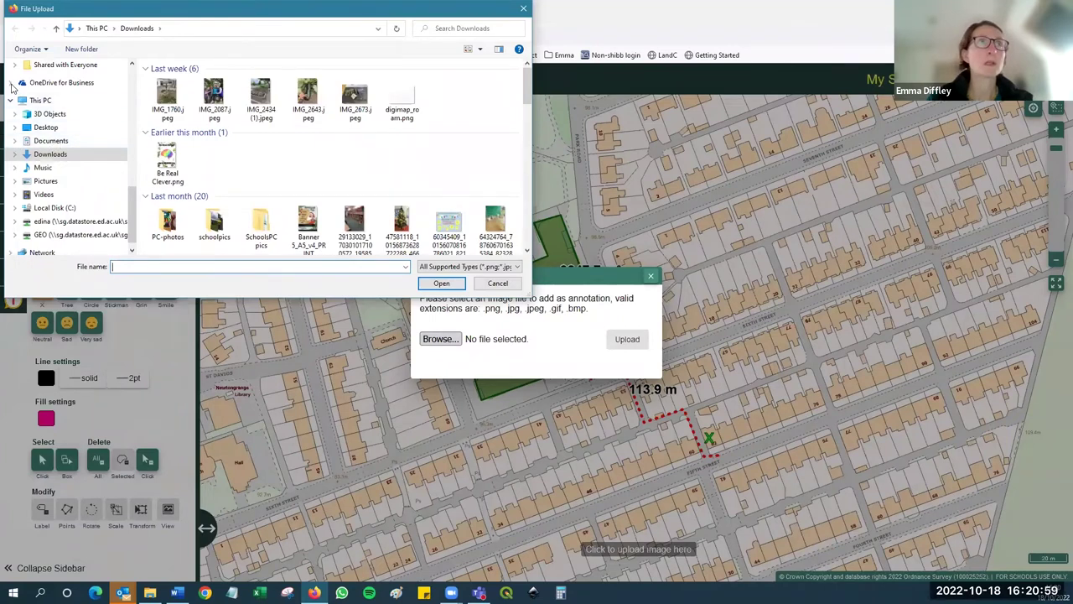
scroll(71, 151, up, 10)
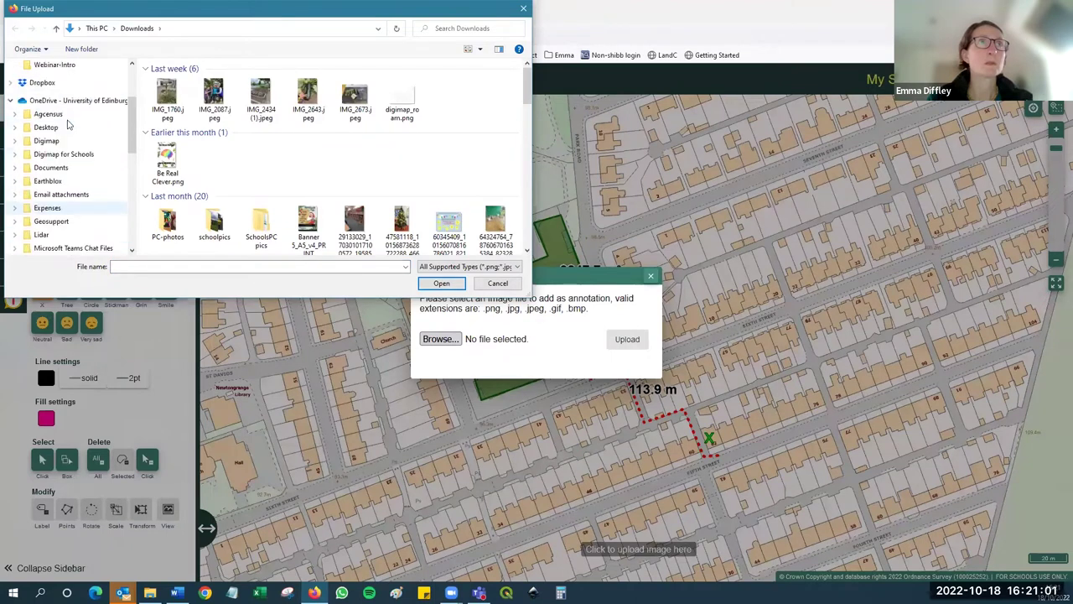
click(70, 153)
double_click(187, 83)
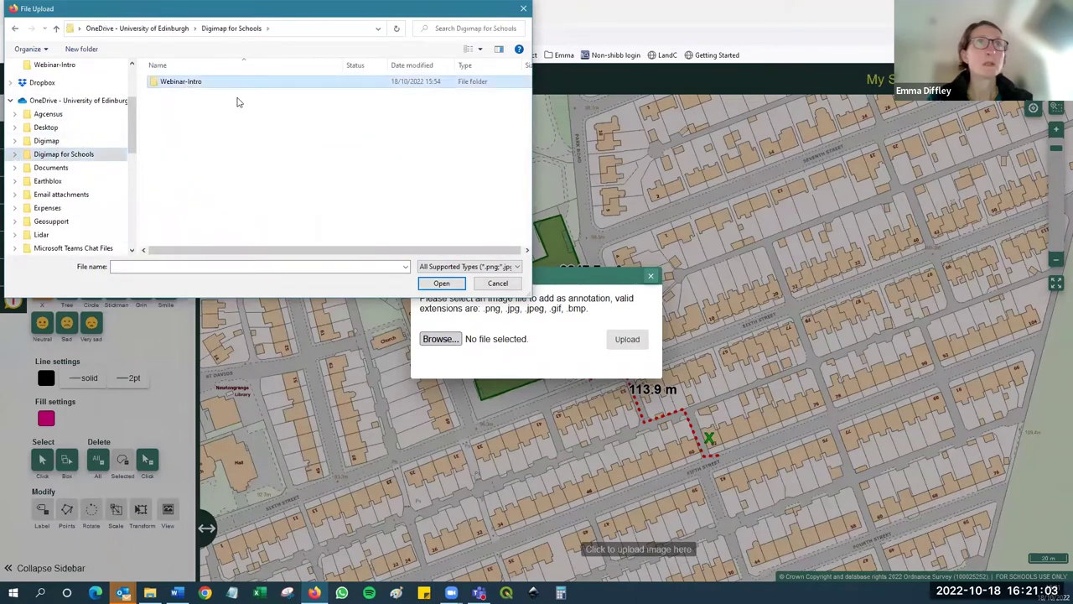
click(179, 113)
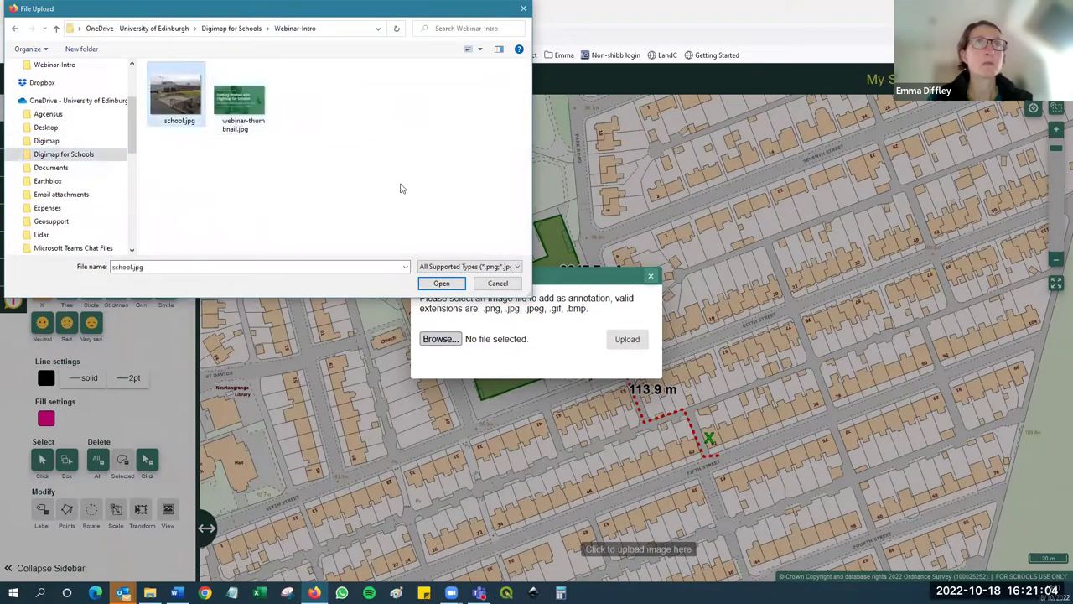
click(442, 283)
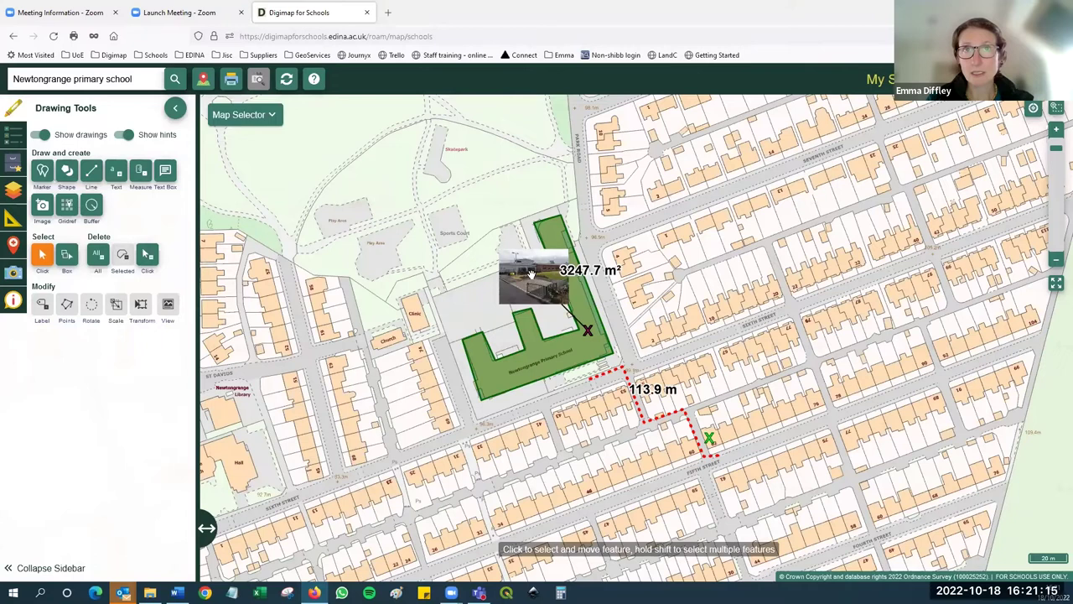
mouse_move(532, 275)
mouse_down()
mouse_move(537, 259)
mouse_move(673, 241)
mouse_move(724, 253)
mouse_move(699, 290)
mouse_up()
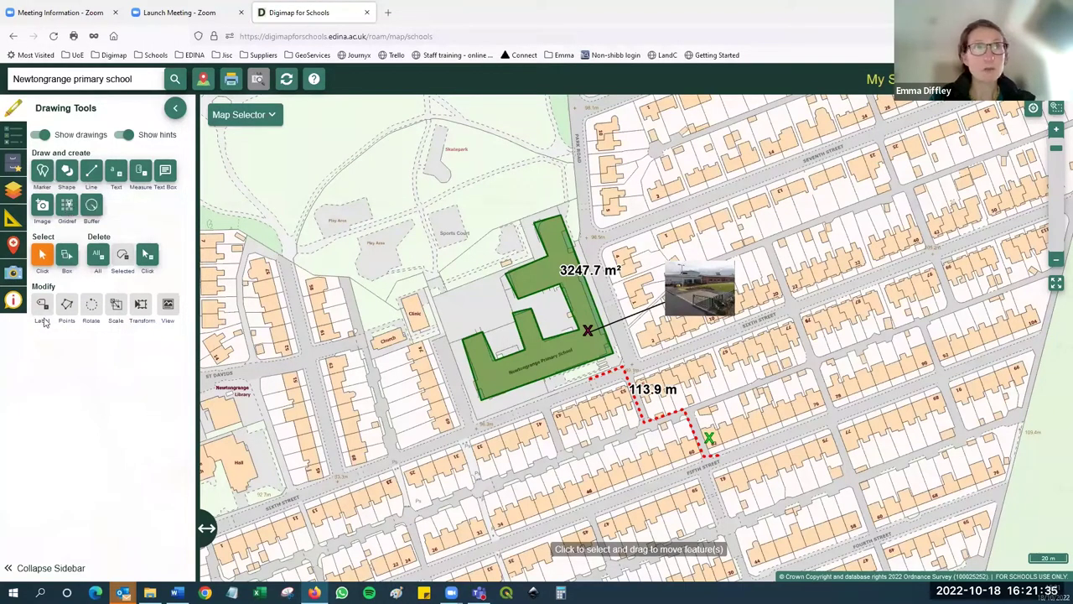
Switch to the Gridref marker tool with the X style
click(67, 206)
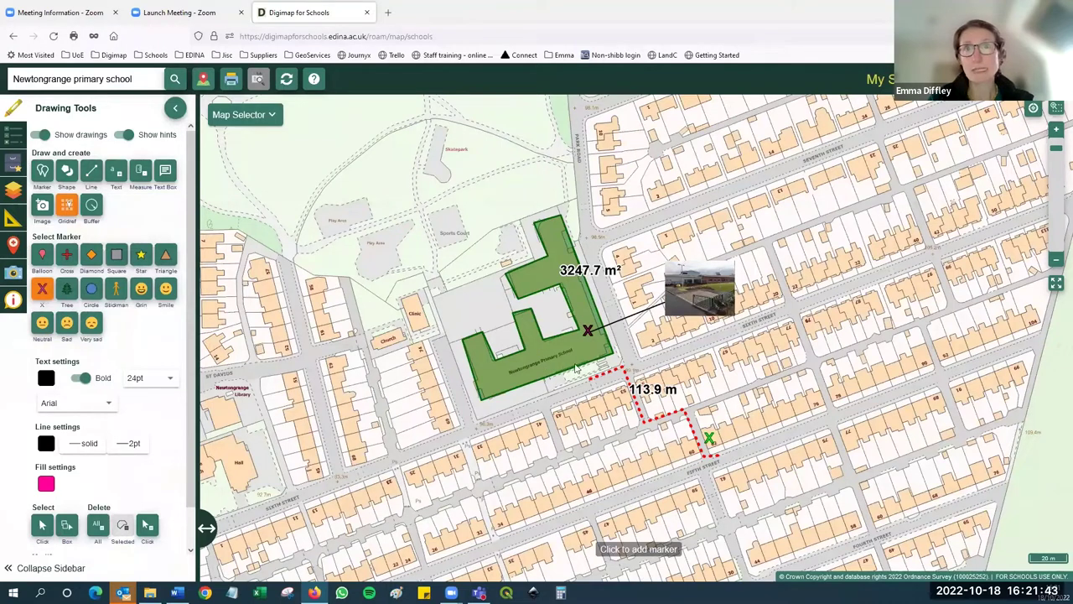
click(577, 366)
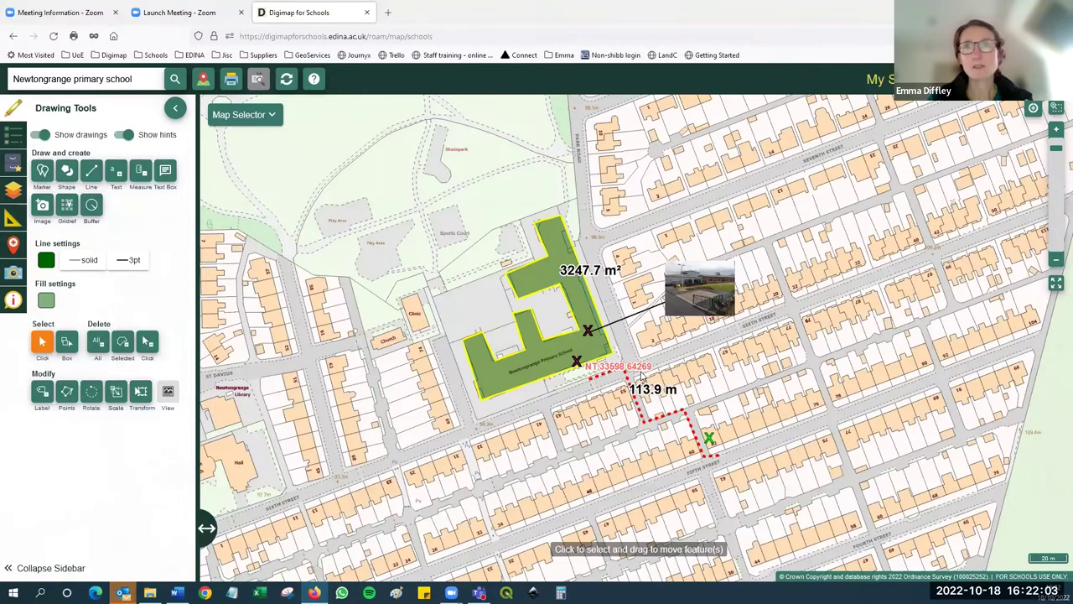
scroll(642, 377, up, 1)
scroll(637, 376, up, 1)
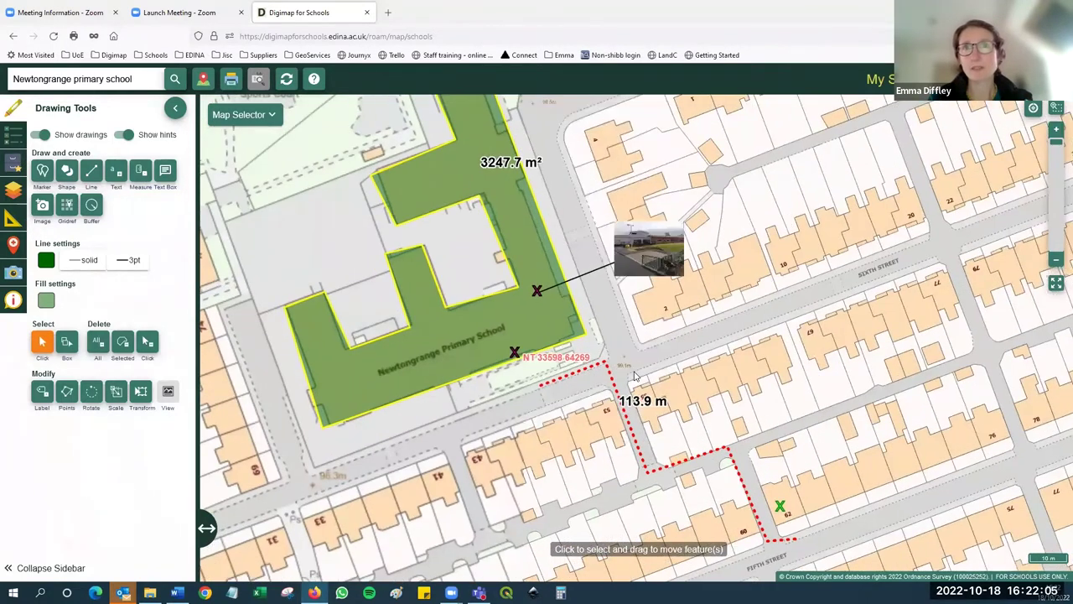
scroll(636, 377, down, 2)
scroll(596, 409, down, 1)
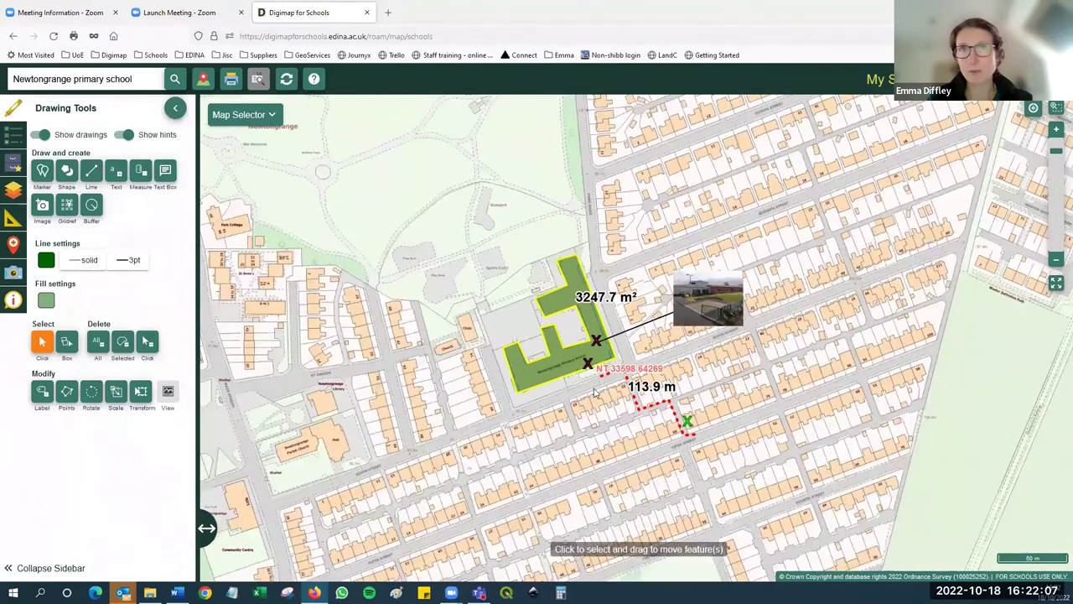
scroll(599, 369, up, 1)
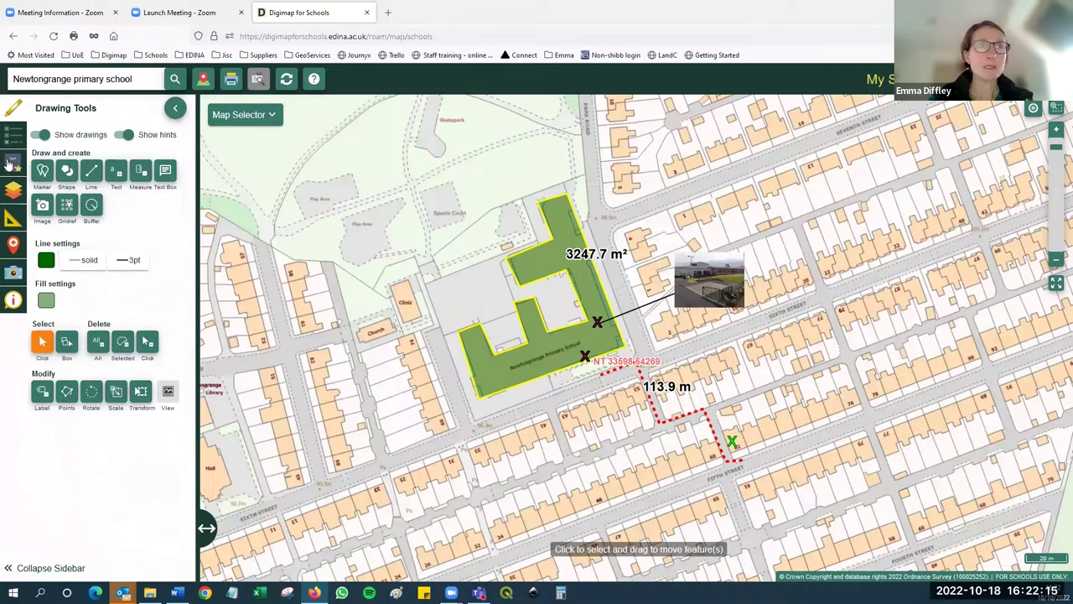
Open the Saved Maps panel and choose Save map
click(13, 165)
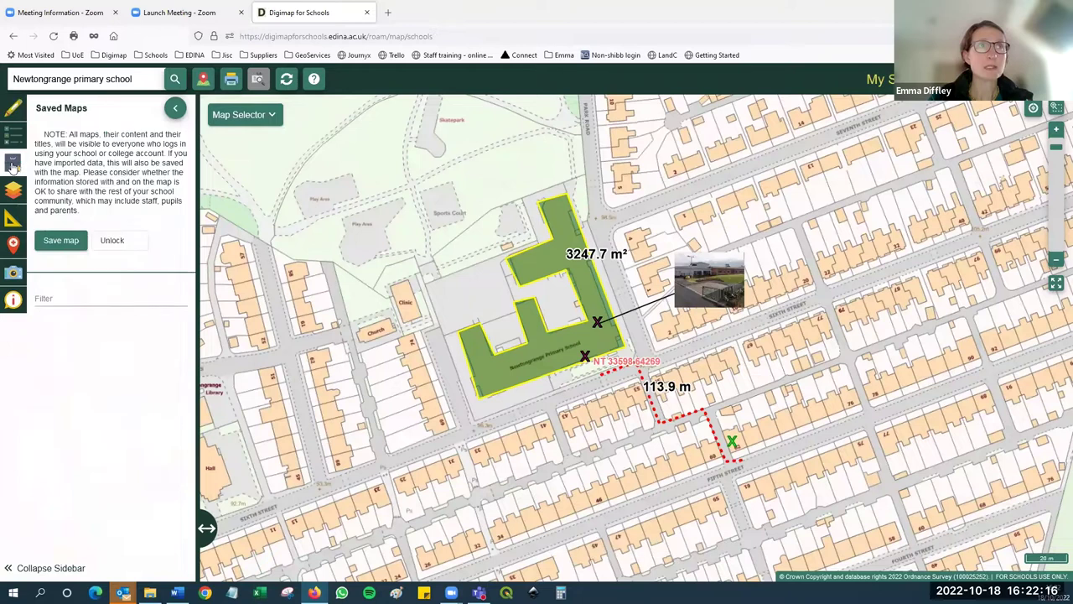
click(62, 241)
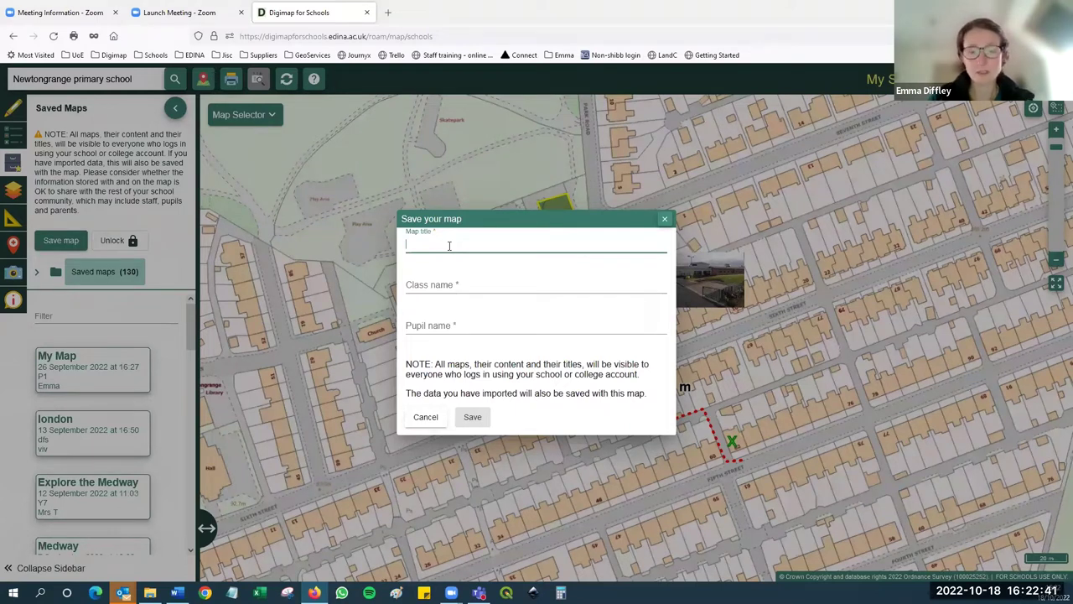
Enter title Newtongrange PS, class P7 and the pupil's name, then save the map
text(T)
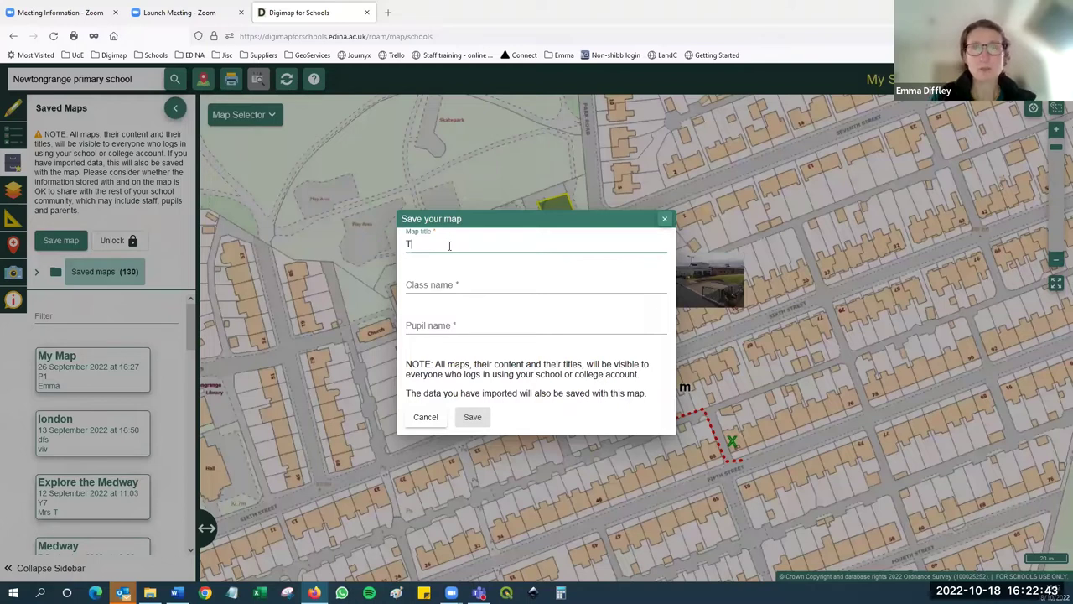
text(ewtongrange PS)
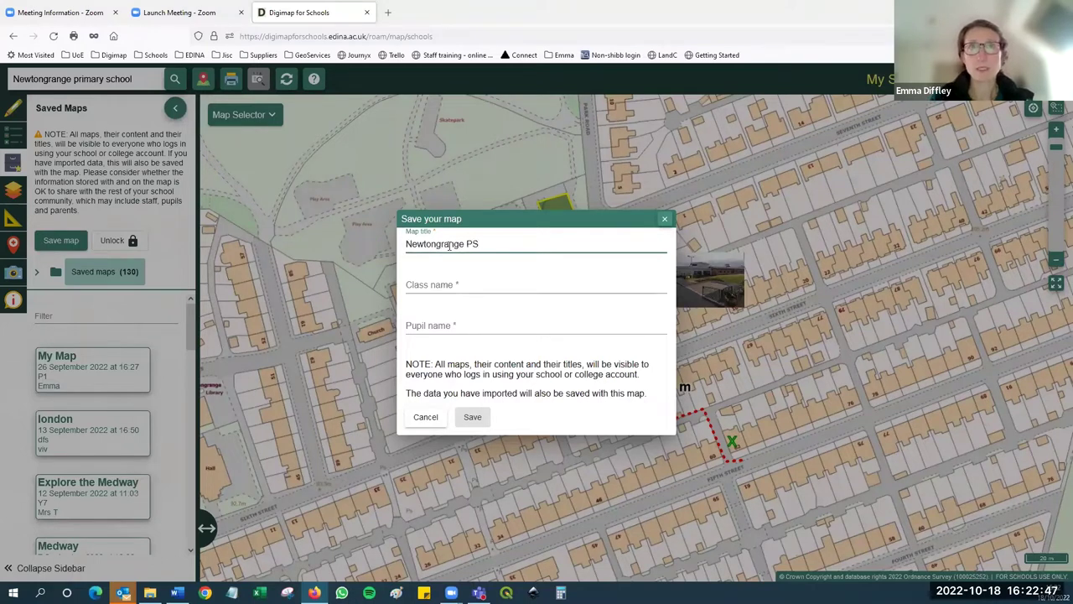
click(436, 289)
text(P7)
click(433, 319)
text(Emma)
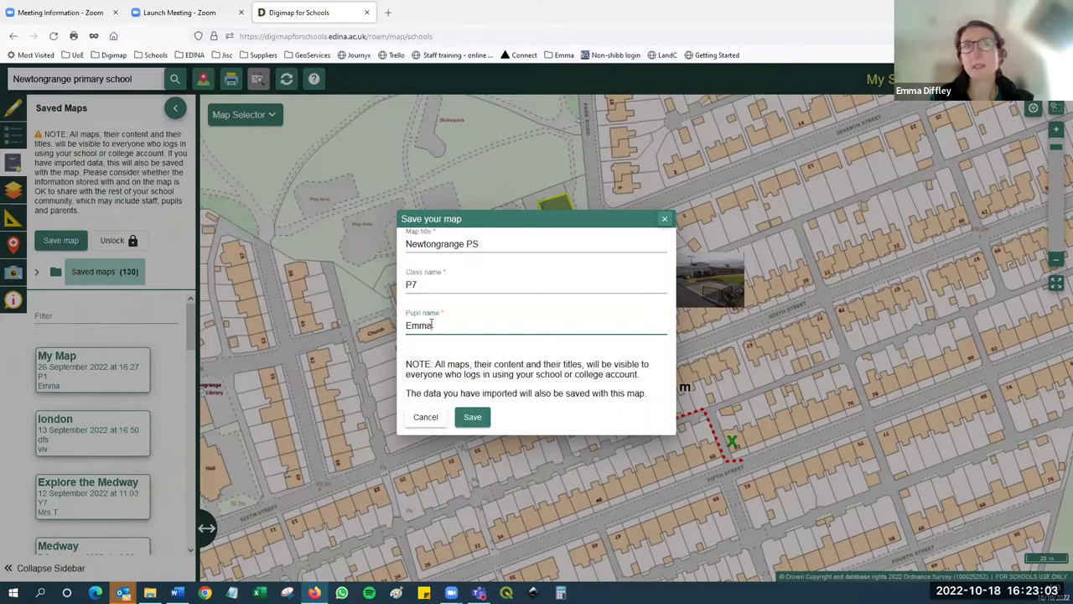
click(474, 419)
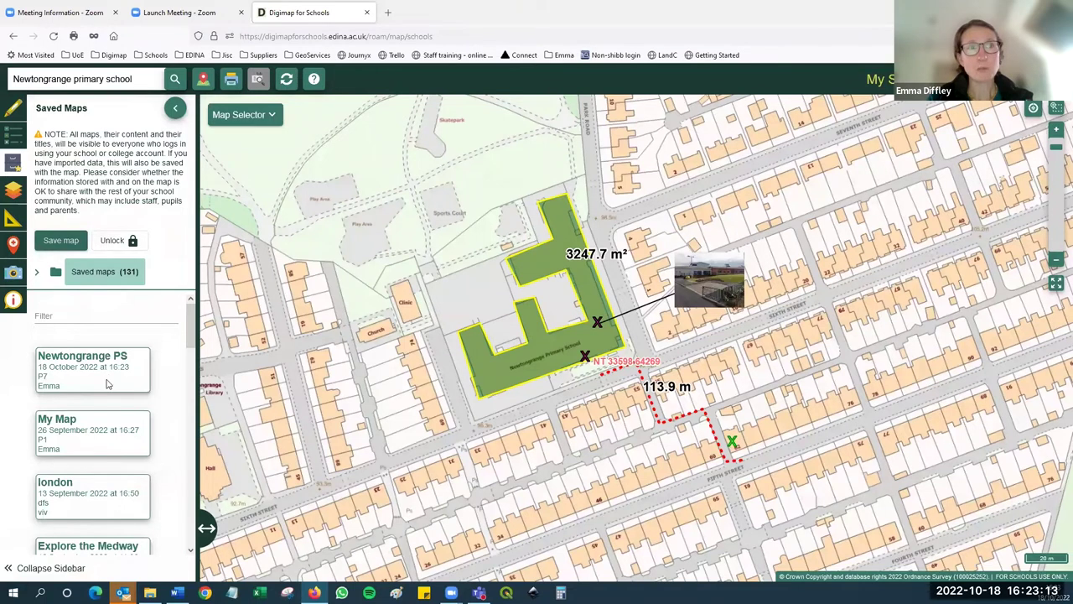
Scroll down the saved maps list and open My School Map
scroll(107, 388, down, 3)
scroll(106, 390, down, 8)
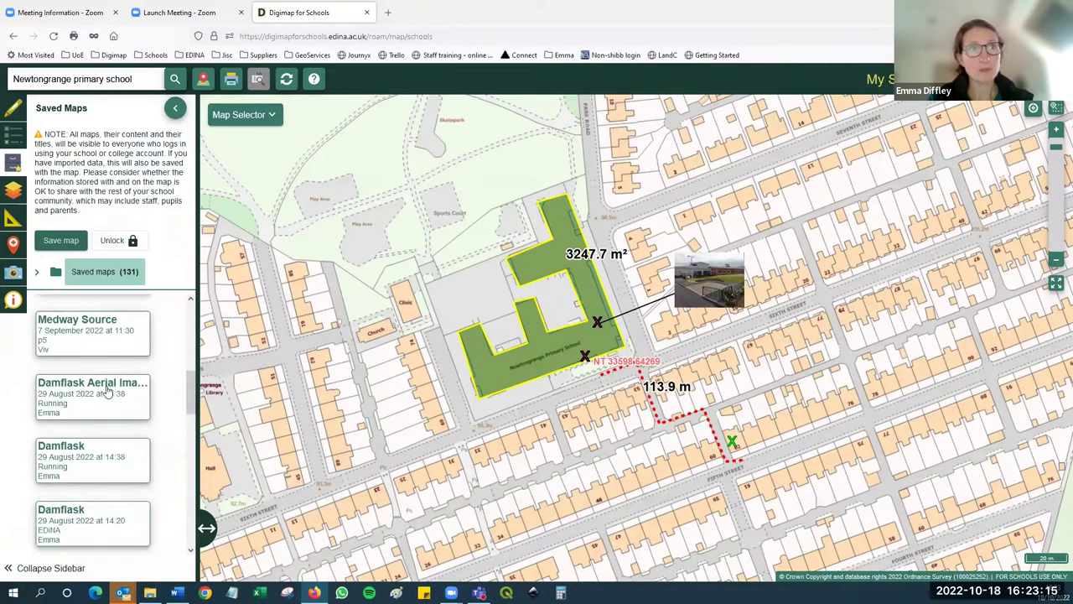
scroll(106, 390, down, 2)
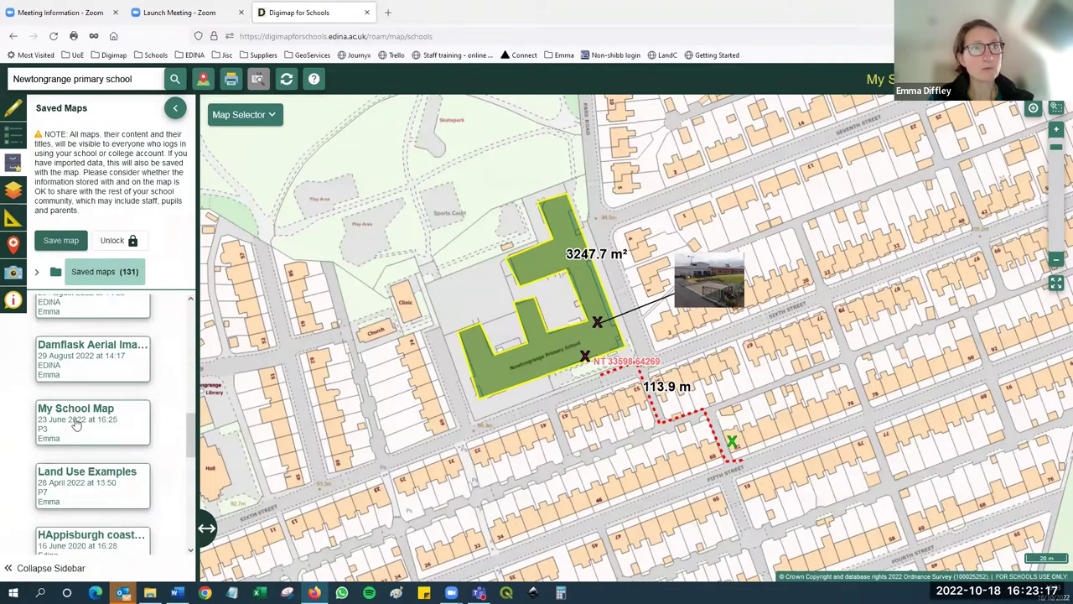
click(74, 427)
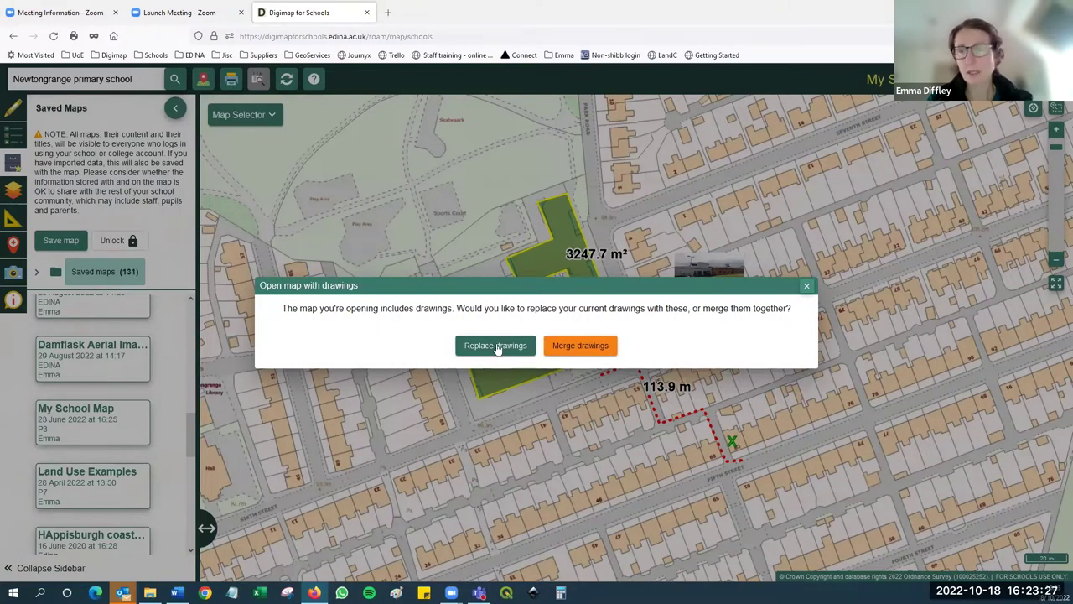
Replace the current drawings with My School Map's, then open the Newtongrange PS card
click(496, 347)
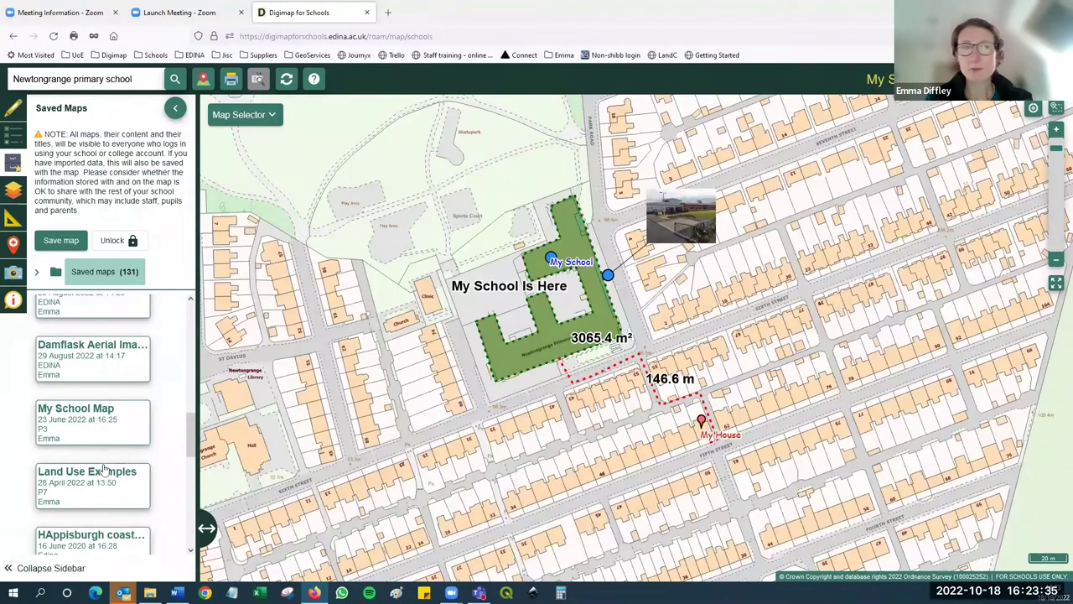
scroll(97, 465, up, 10)
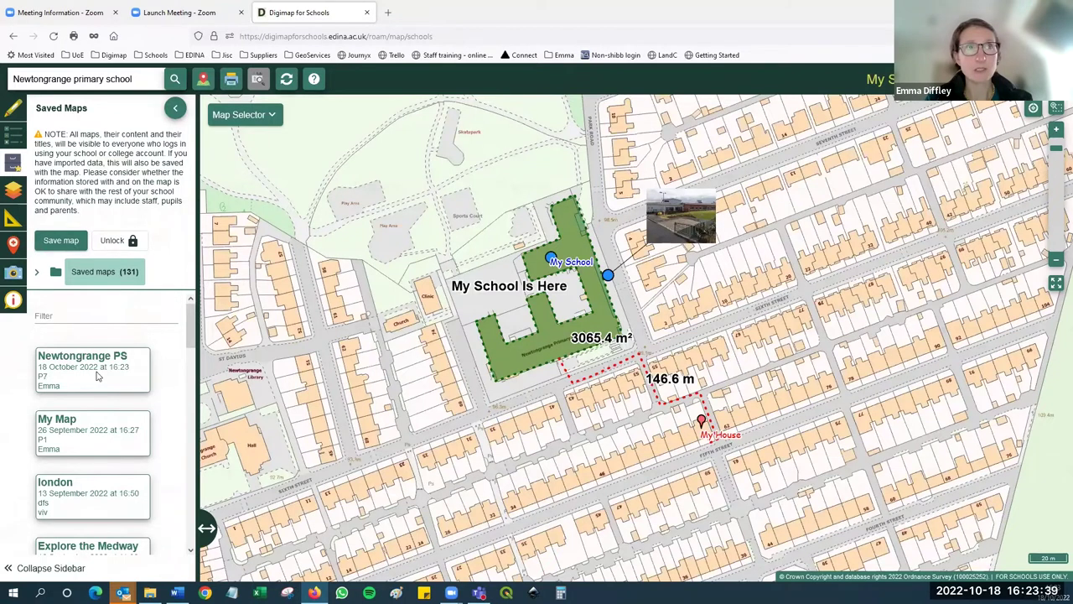
click(97, 376)
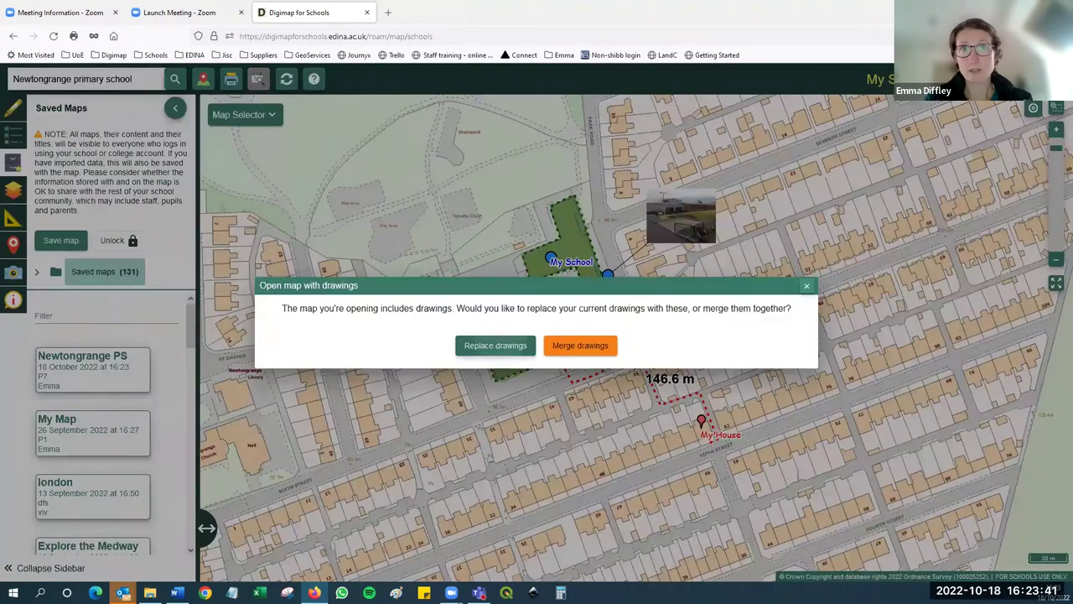
Replace drawings with Newtongrange PS's and unlock the map manager with its PIN
click(496, 346)
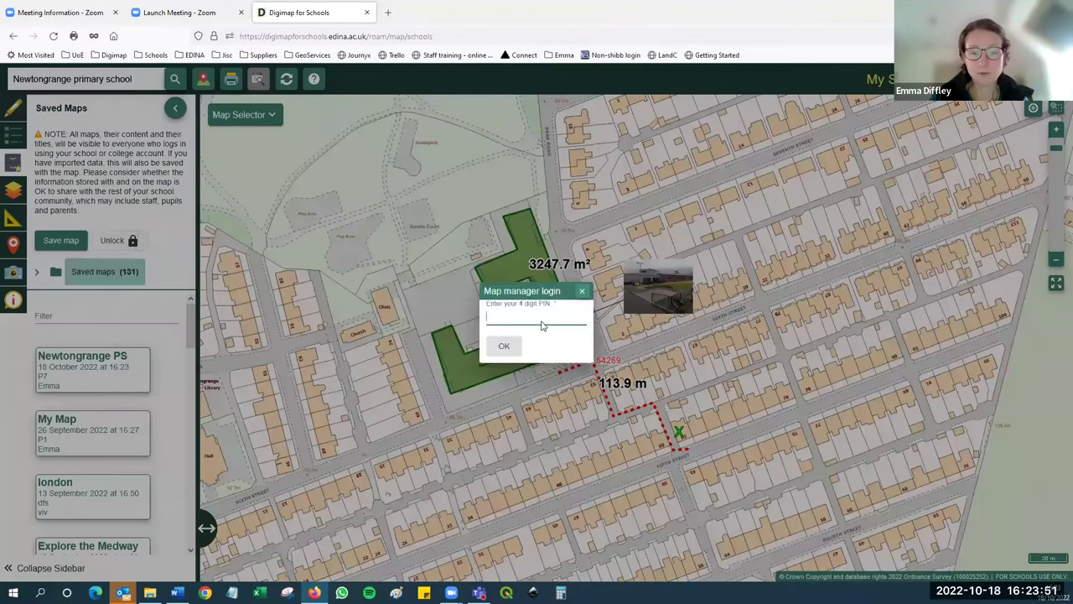
click(504, 345)
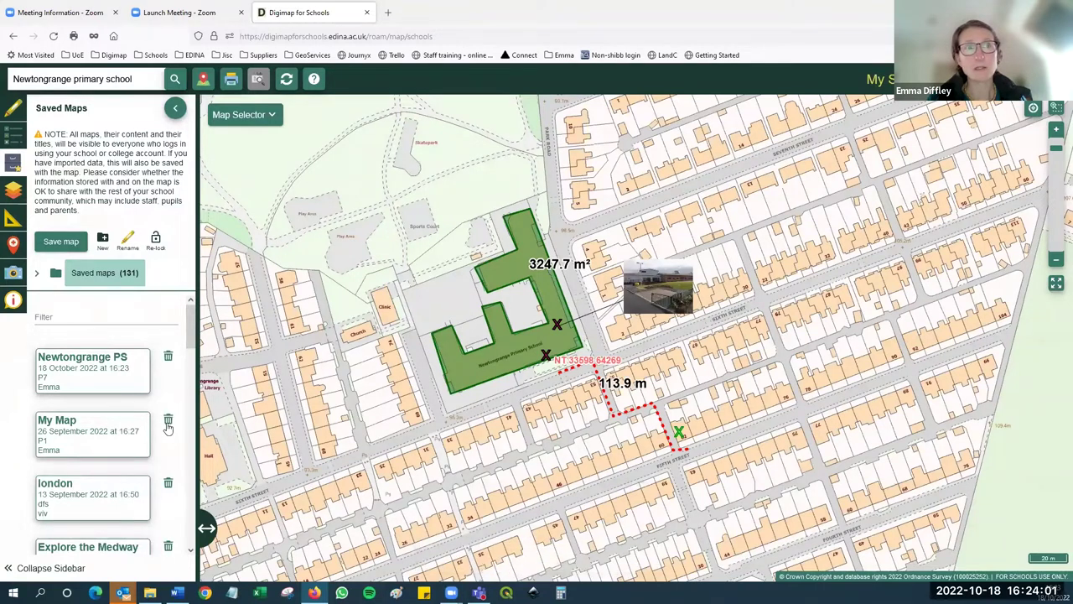
Delete My Map, check the Saved maps folder, and re-lock map management
click(167, 422)
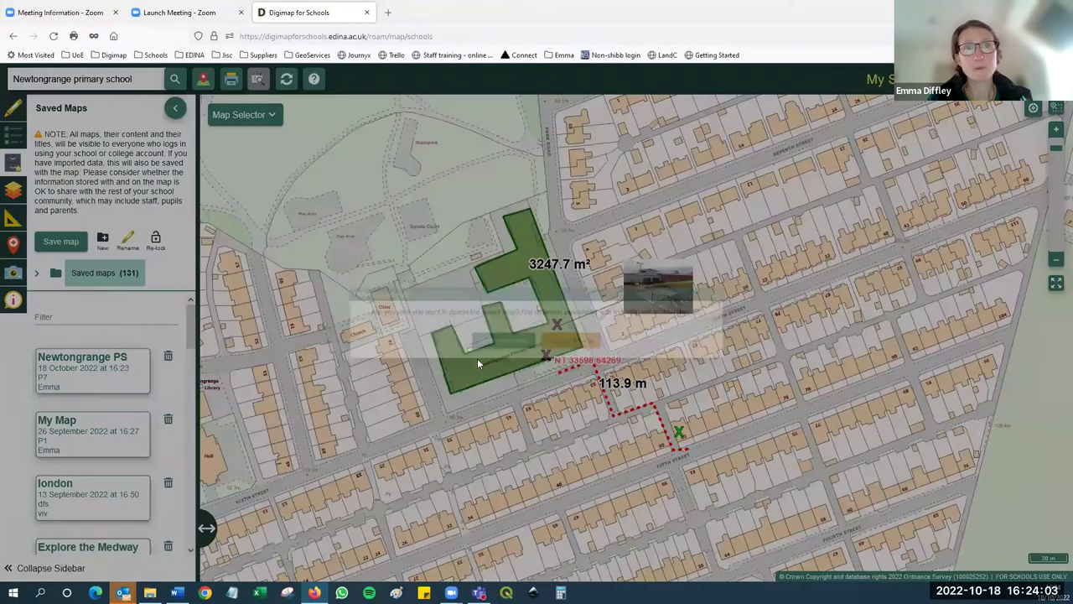
click(482, 345)
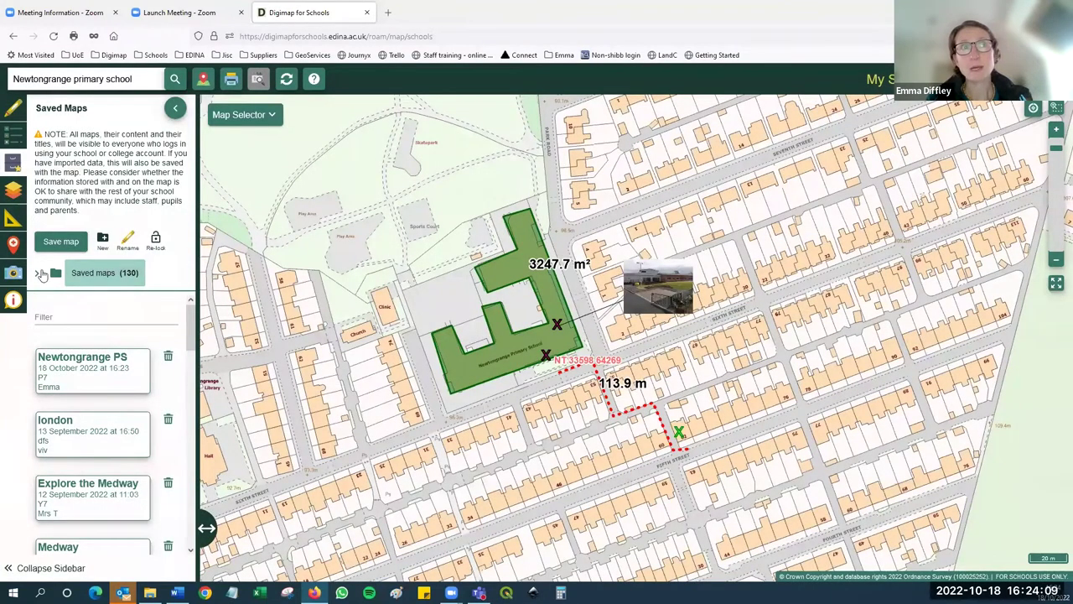
click(37, 275)
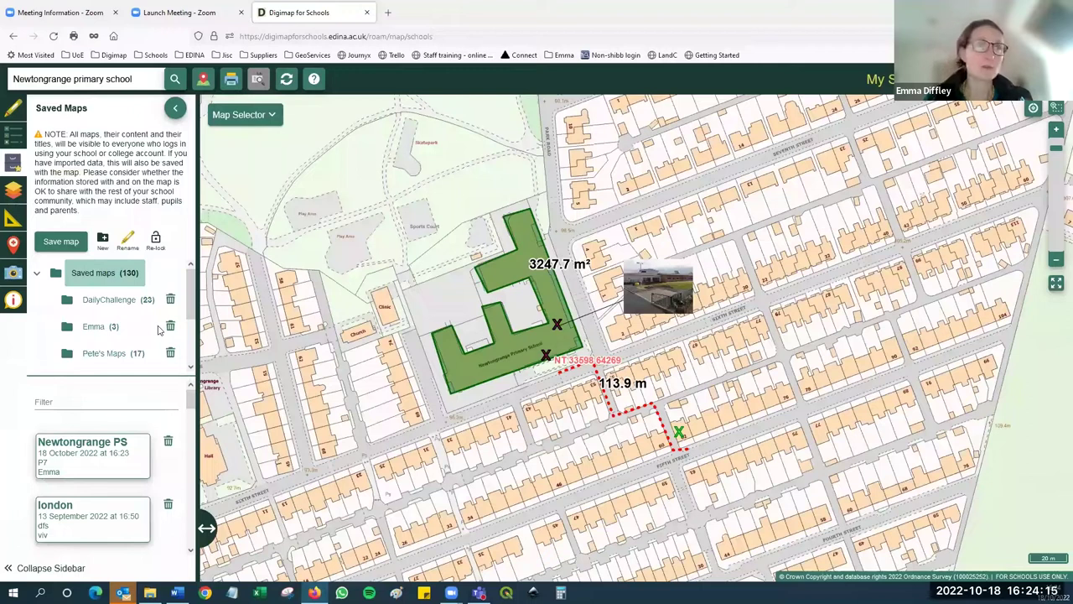
click(154, 241)
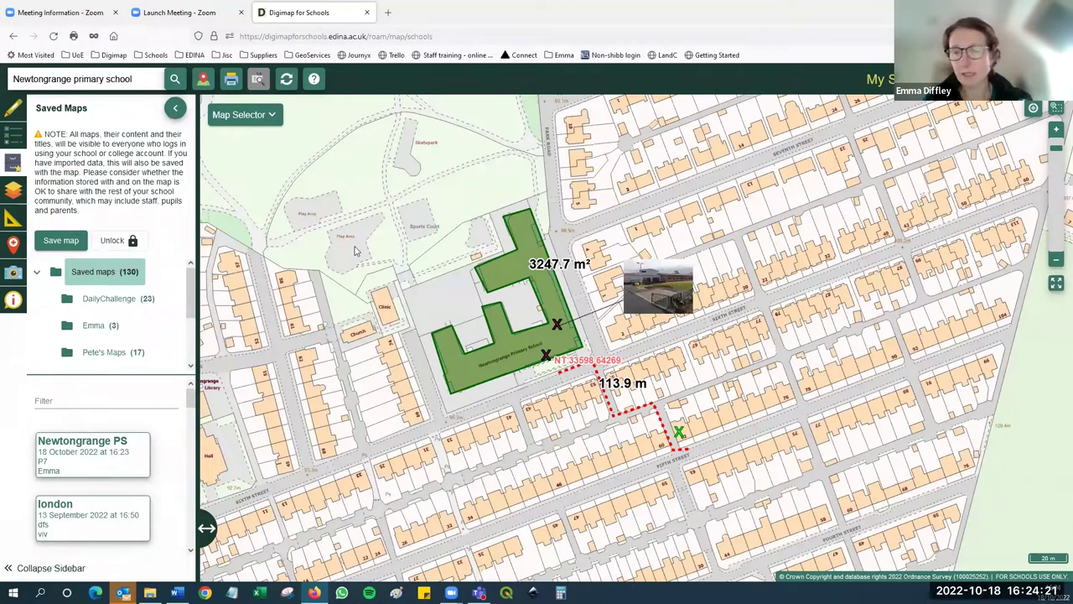
click(37, 272)
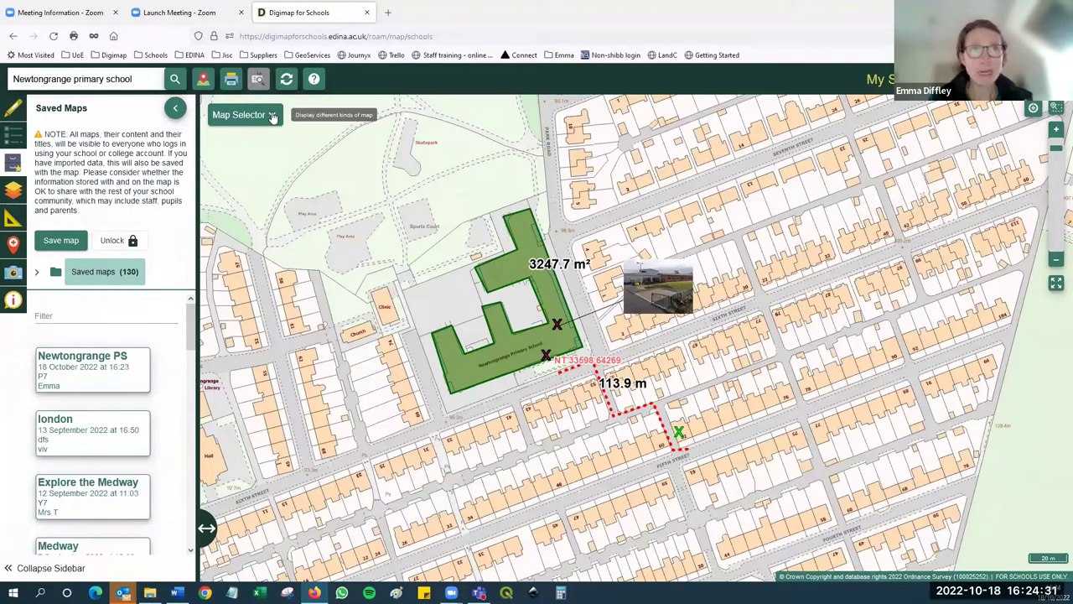
View the school area as Aerial, then 1950s, then 1890s, and return to Ordnance Survey
click(272, 116)
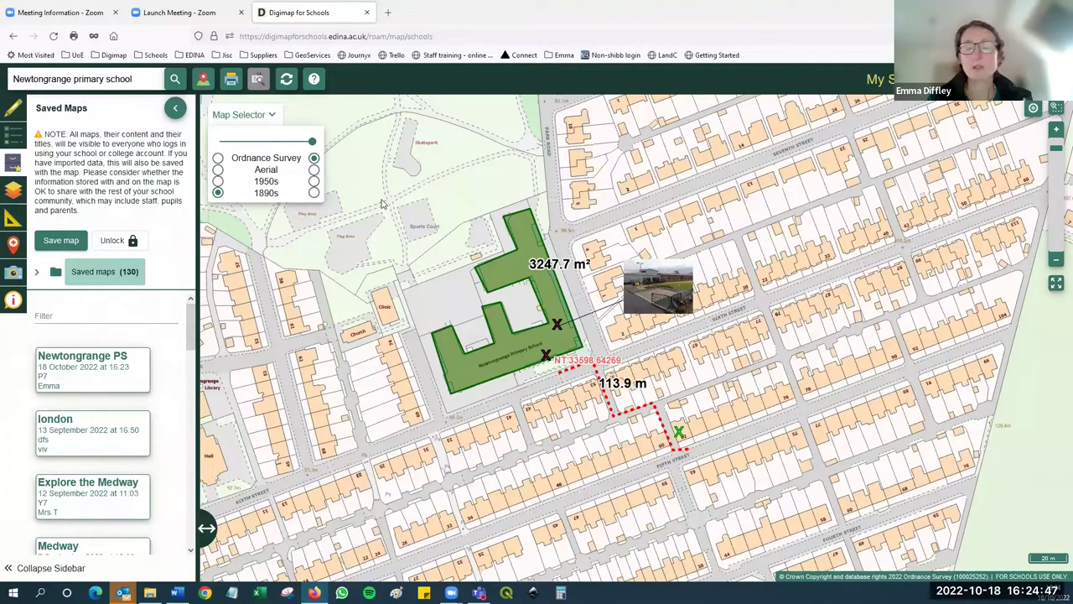
click(312, 159)
click(314, 169)
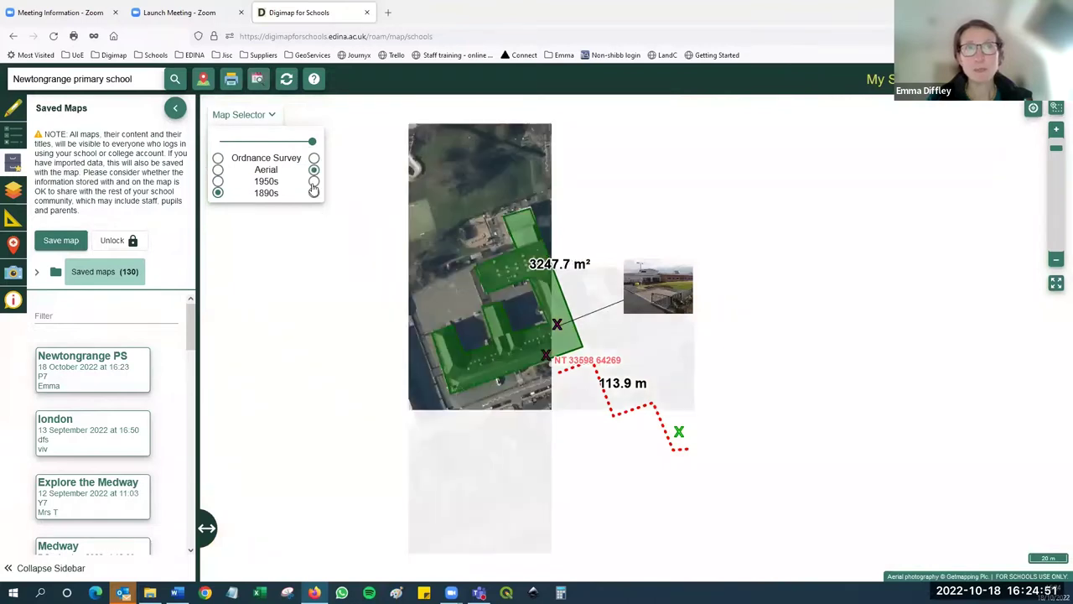
click(314, 182)
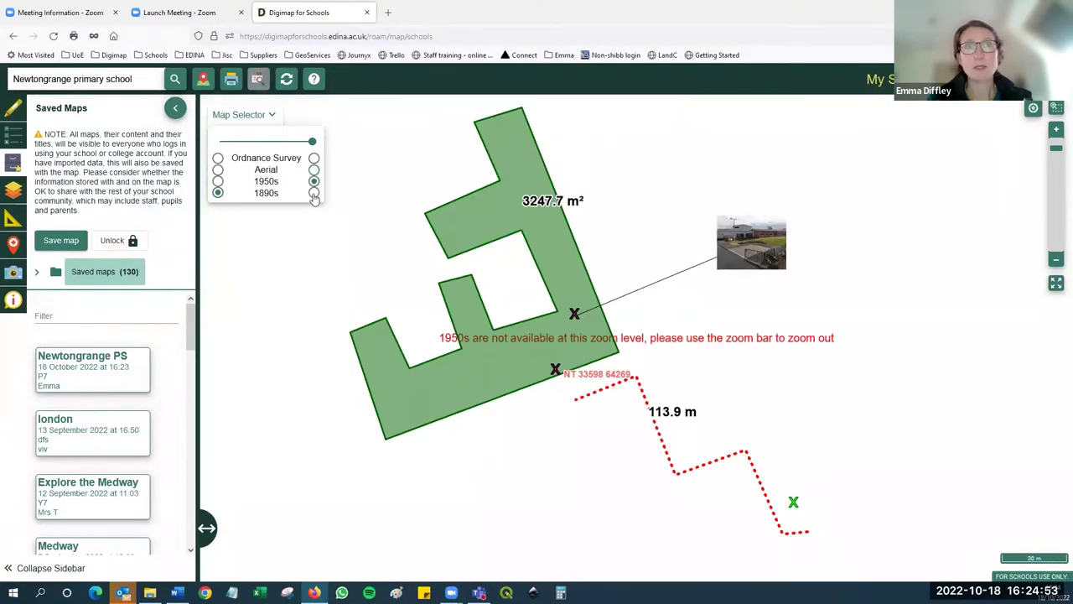
scroll(495, 313, down, 3)
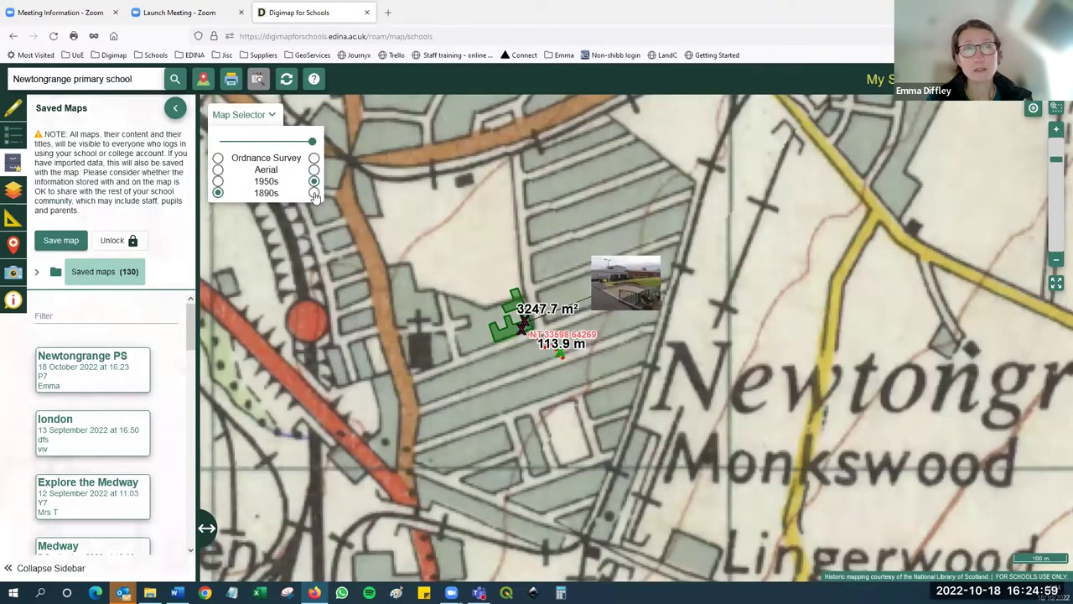
click(312, 193)
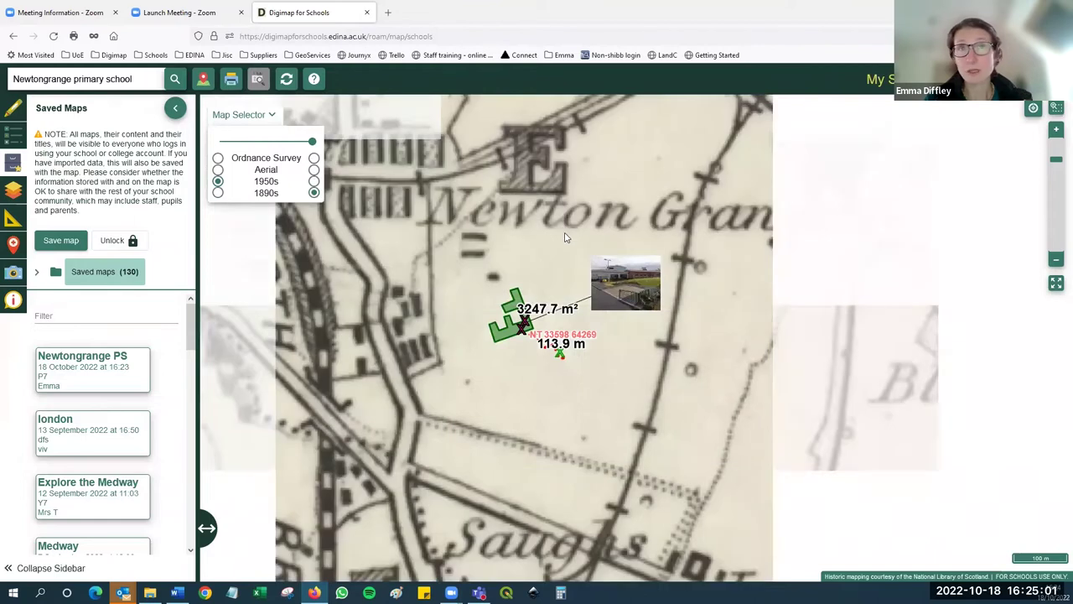
click(314, 159)
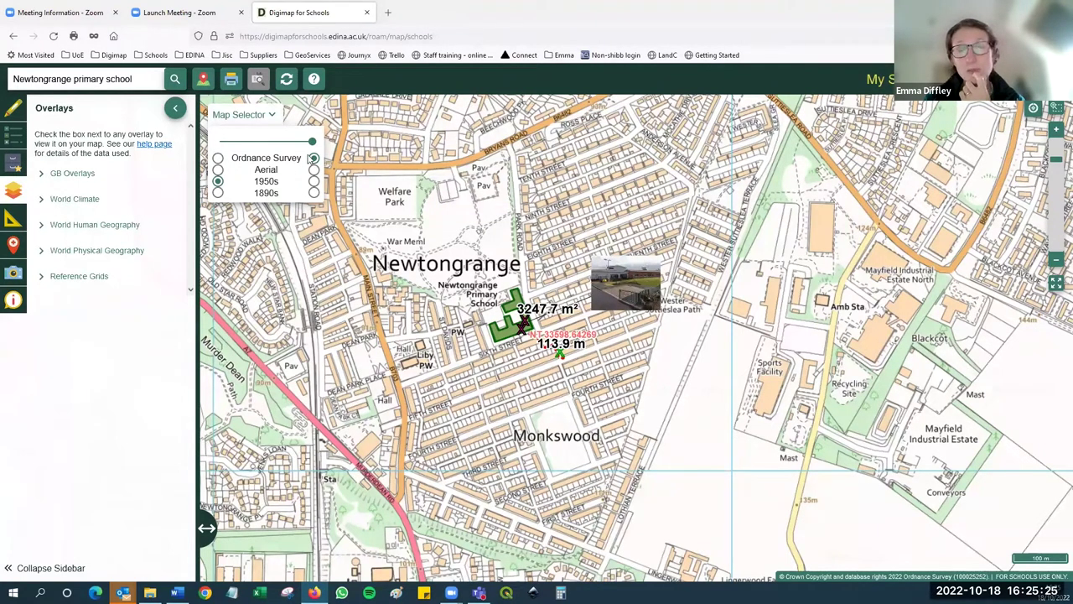
Pair Aerial with Ordnance Survey and slide the fade until only the aerial photo shows
click(217, 169)
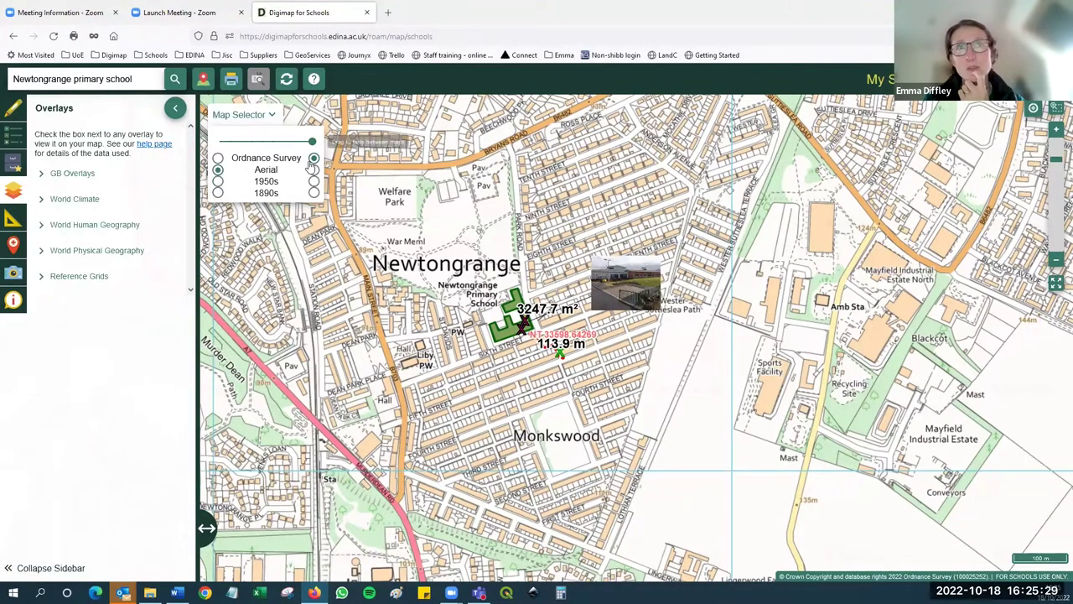
click(313, 159)
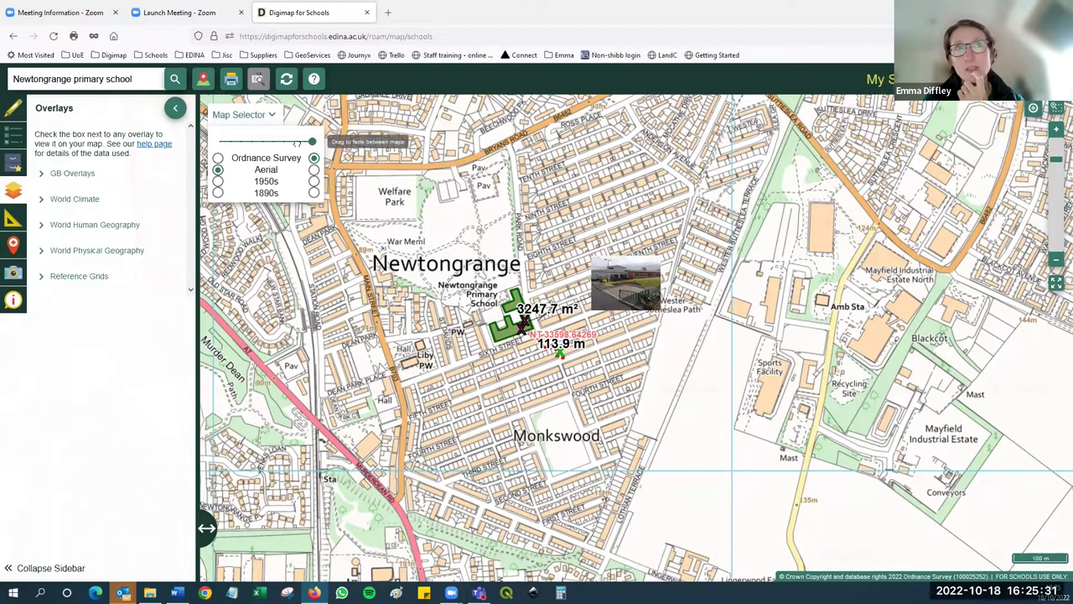
click(285, 143)
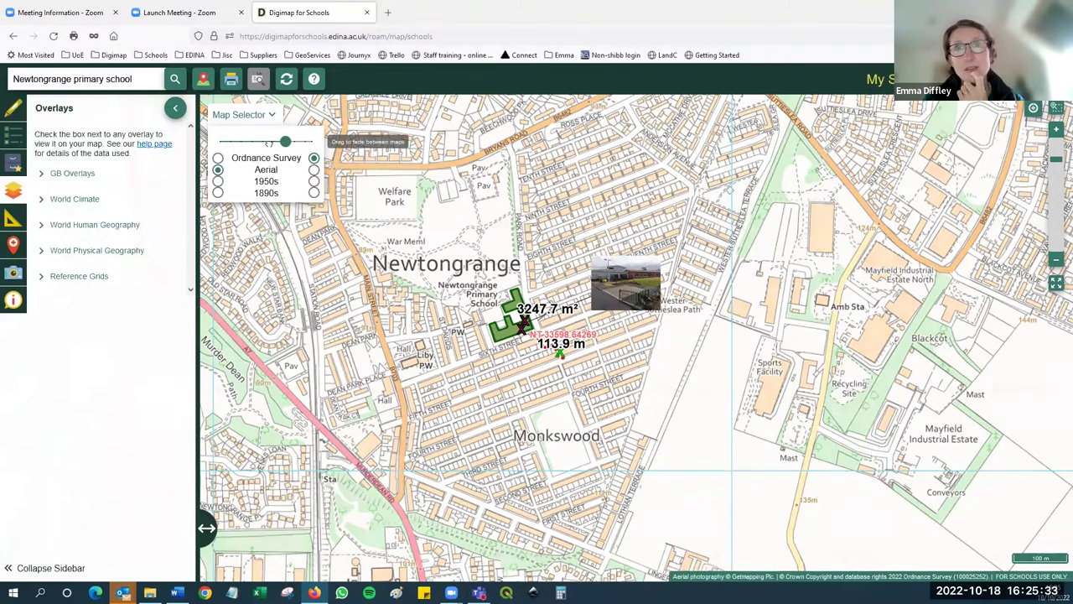
click(266, 143)
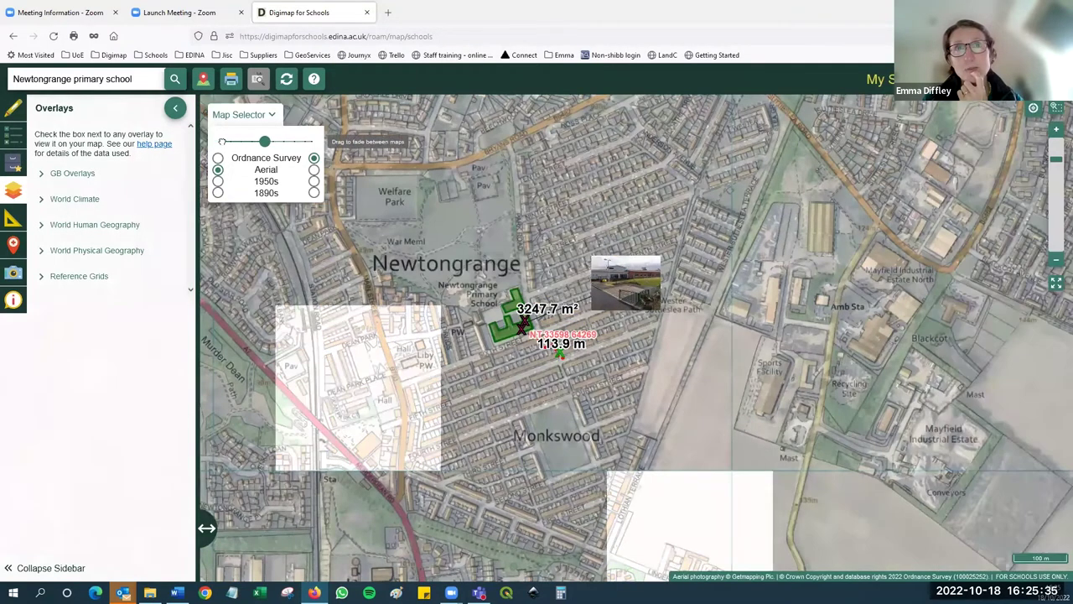
click(235, 142)
click(220, 142)
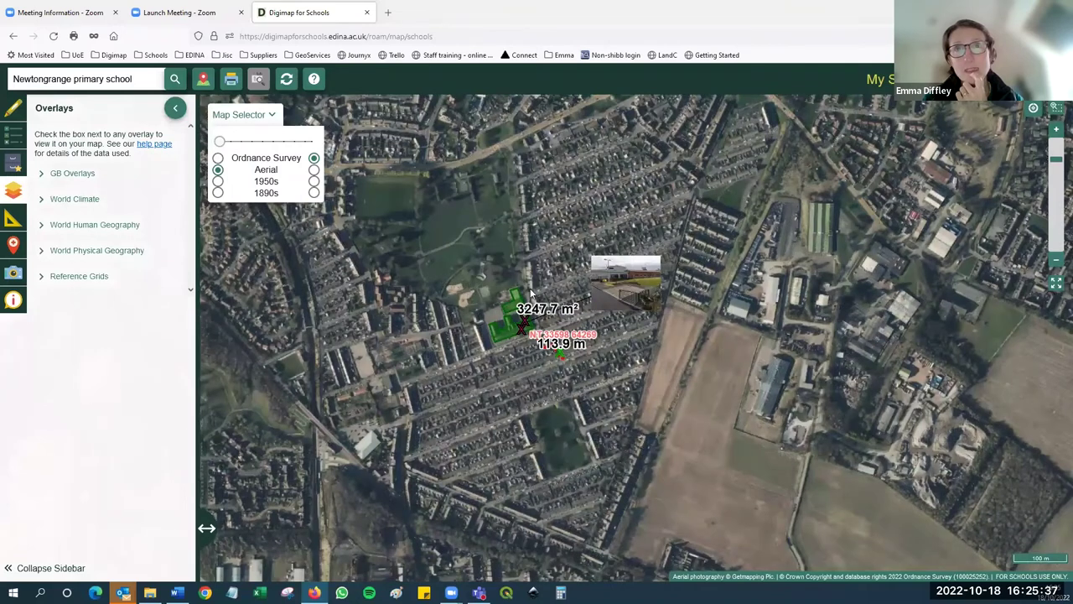
Fade the aerial photo back toward Ordnance Survey, then switch the comparison map to 1950s
scroll(531, 293, up, 2)
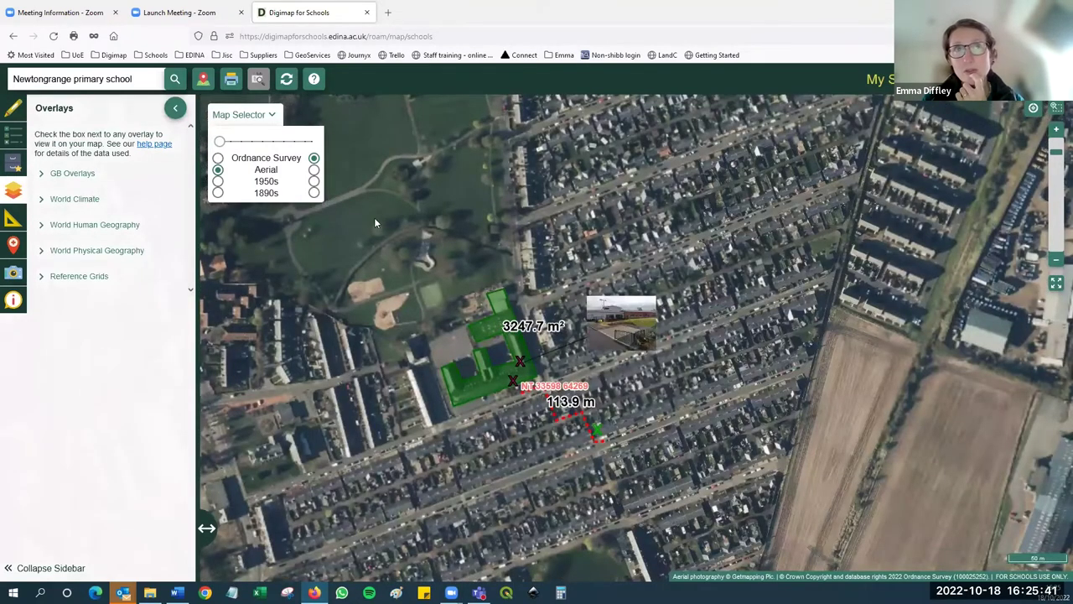
scroll(375, 223, up, 2)
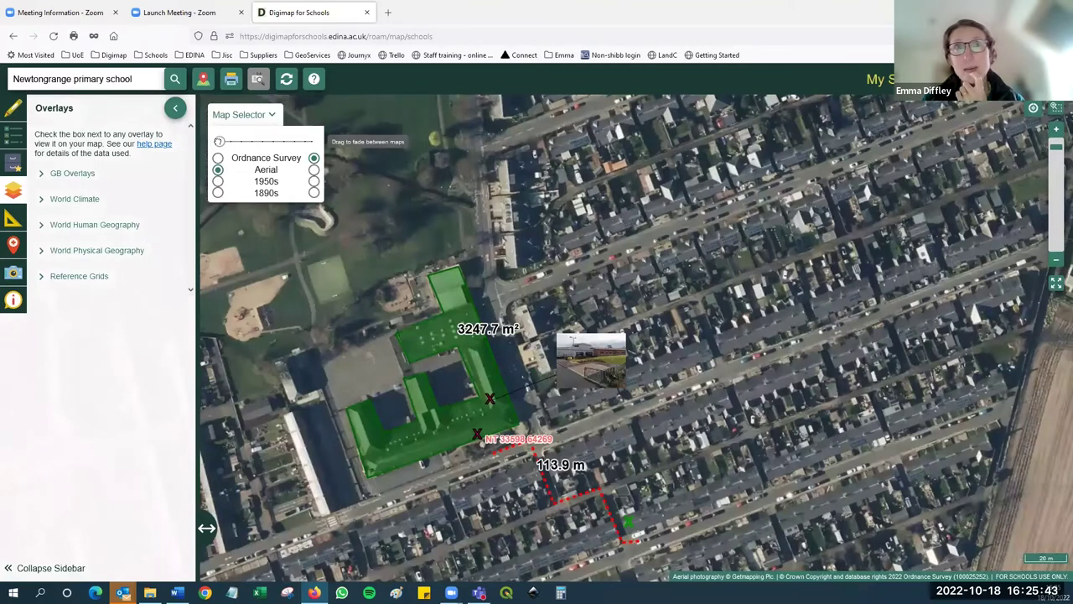
drag(241, 141, 319, 145)
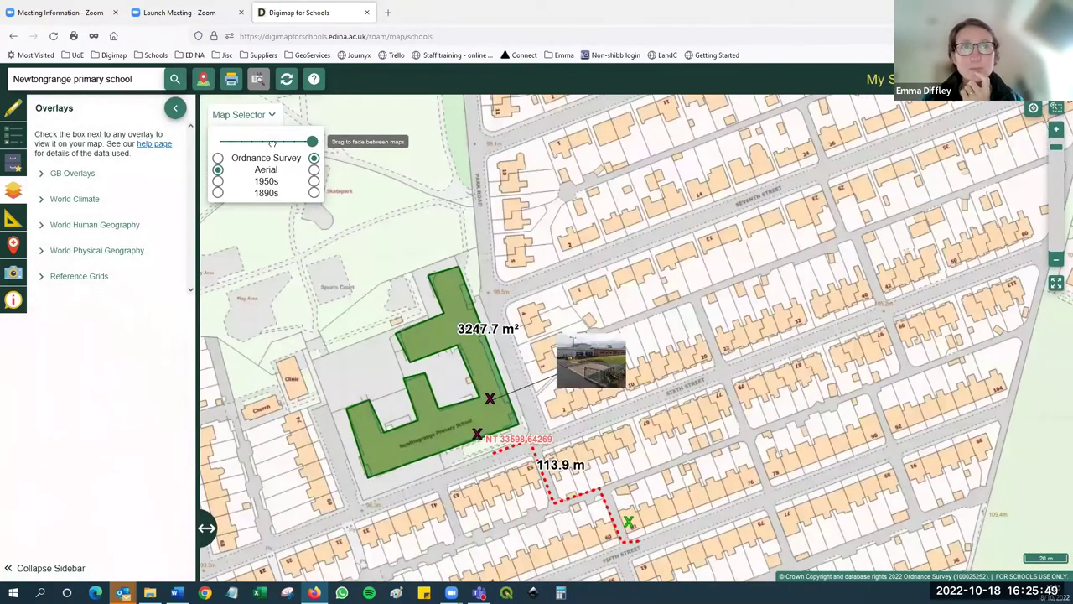
click(218, 170)
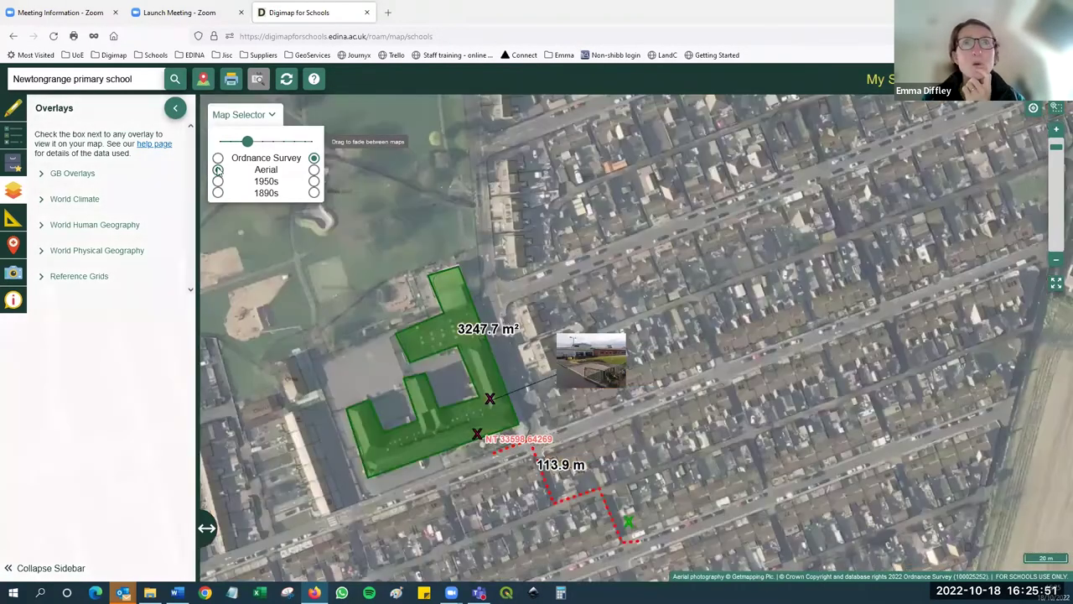
scroll(506, 247, down, 1)
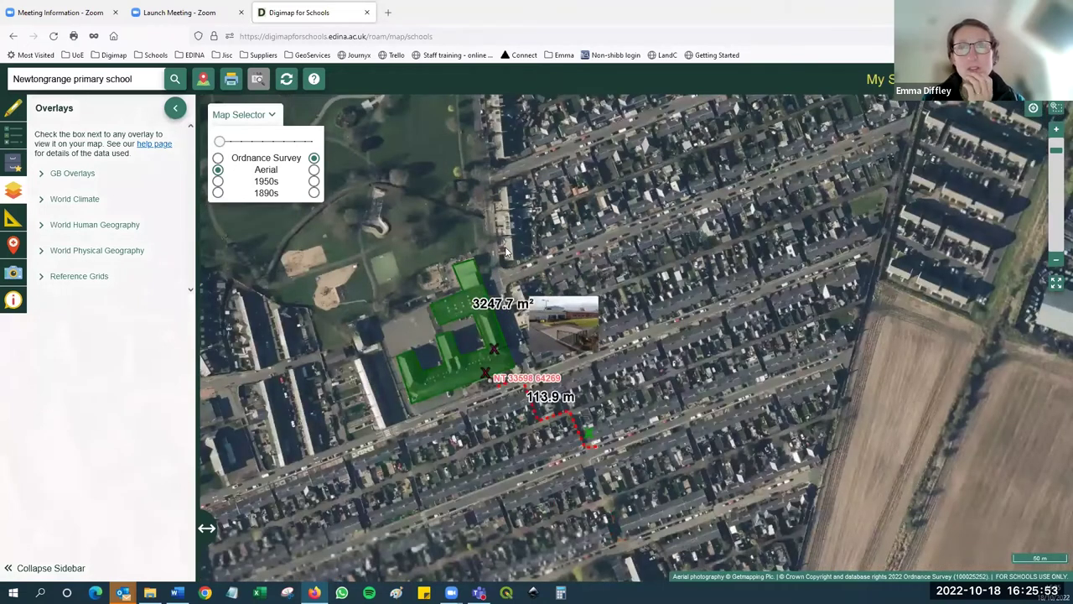
scroll(507, 249, down, 1)
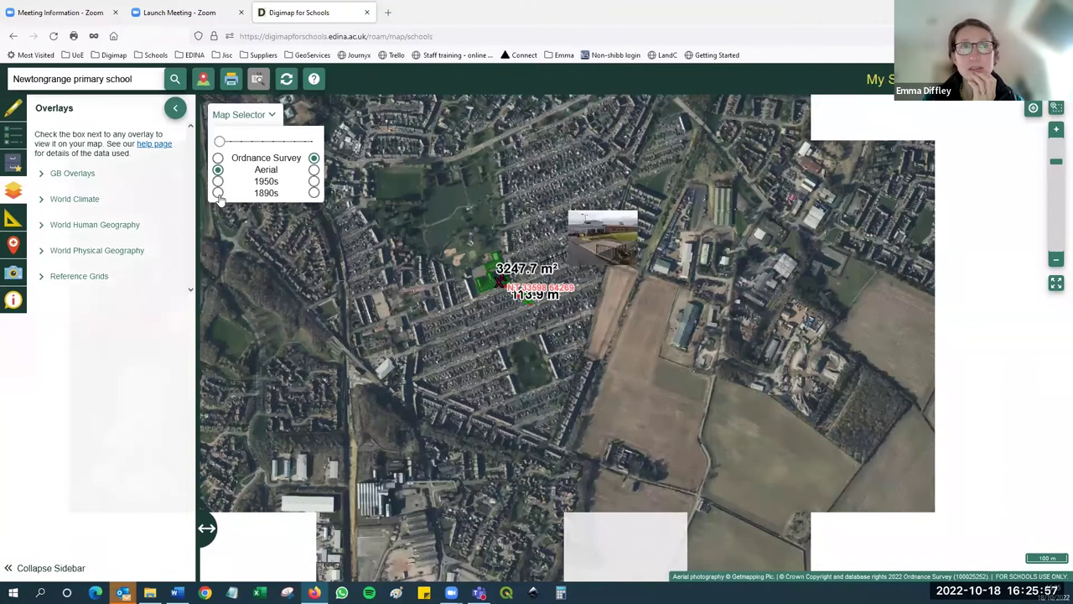
click(218, 182)
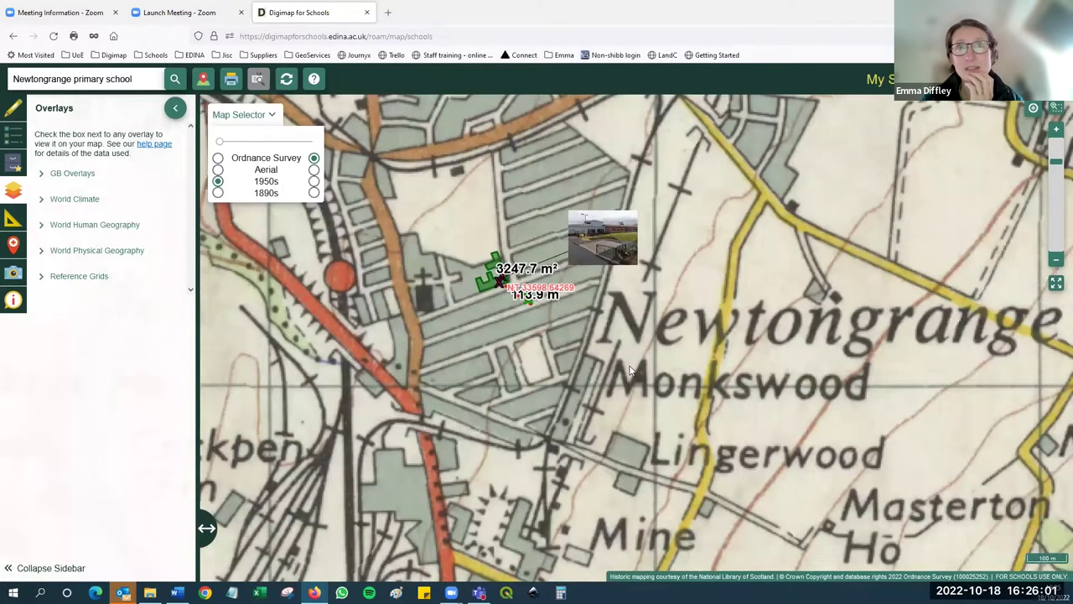
scroll(631, 371, down, 1)
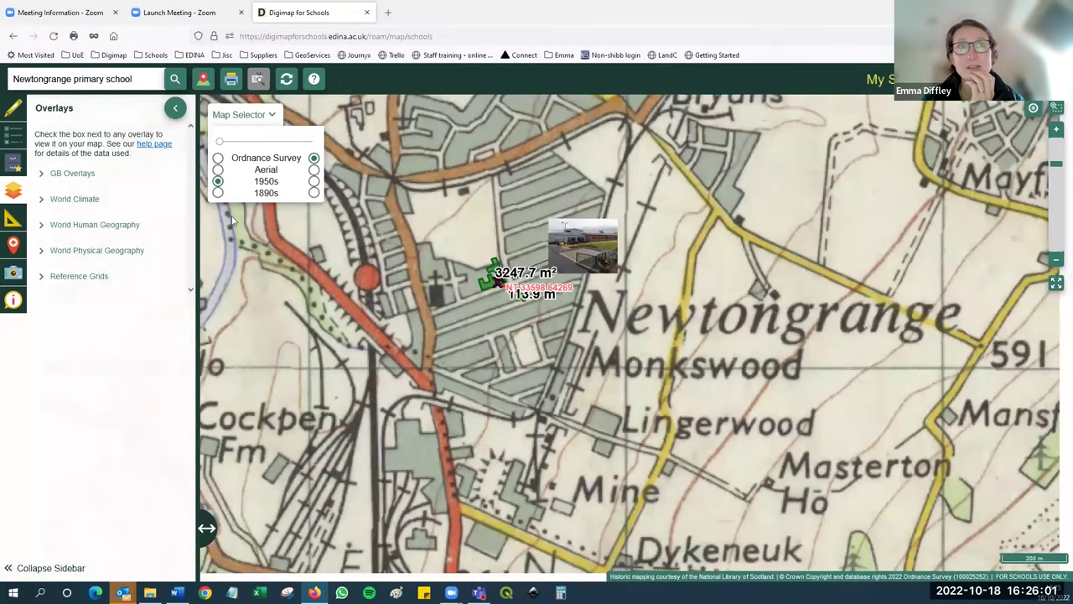
click(314, 193)
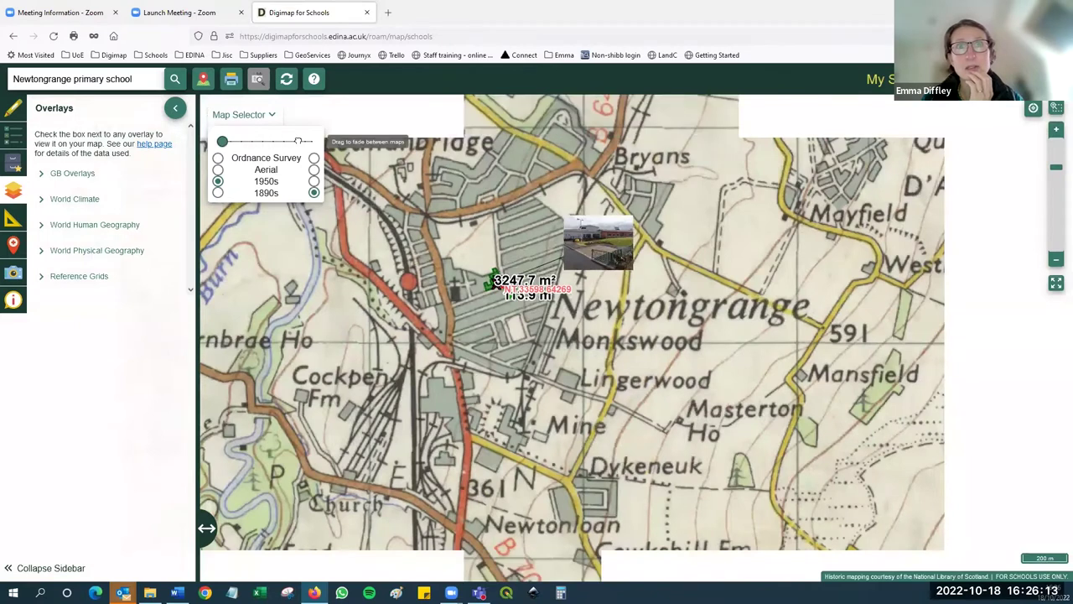
drag(298, 141, 314, 142)
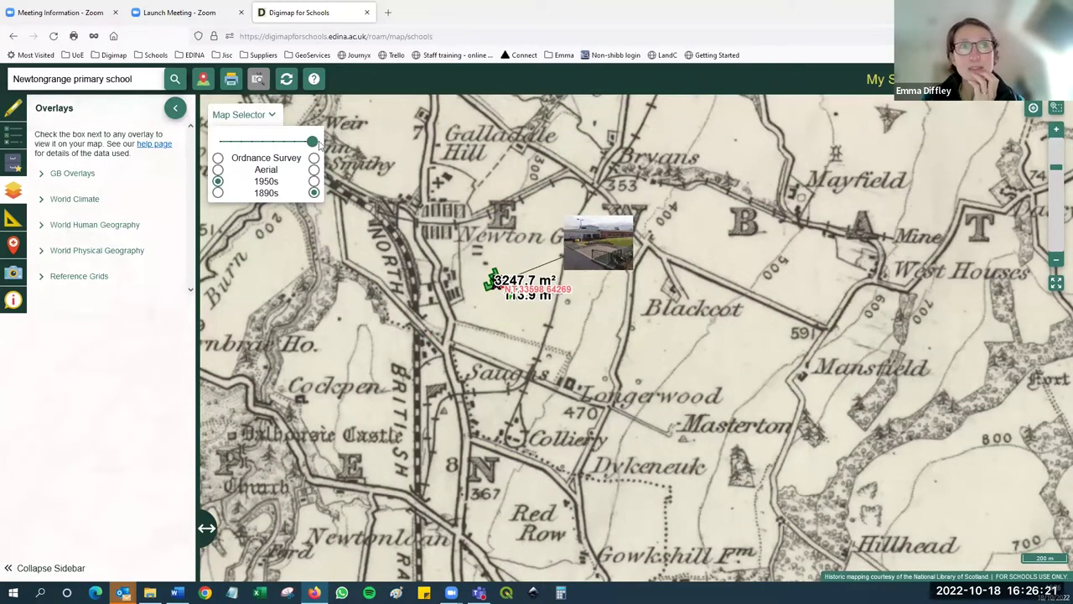
drag(311, 141, 220, 140)
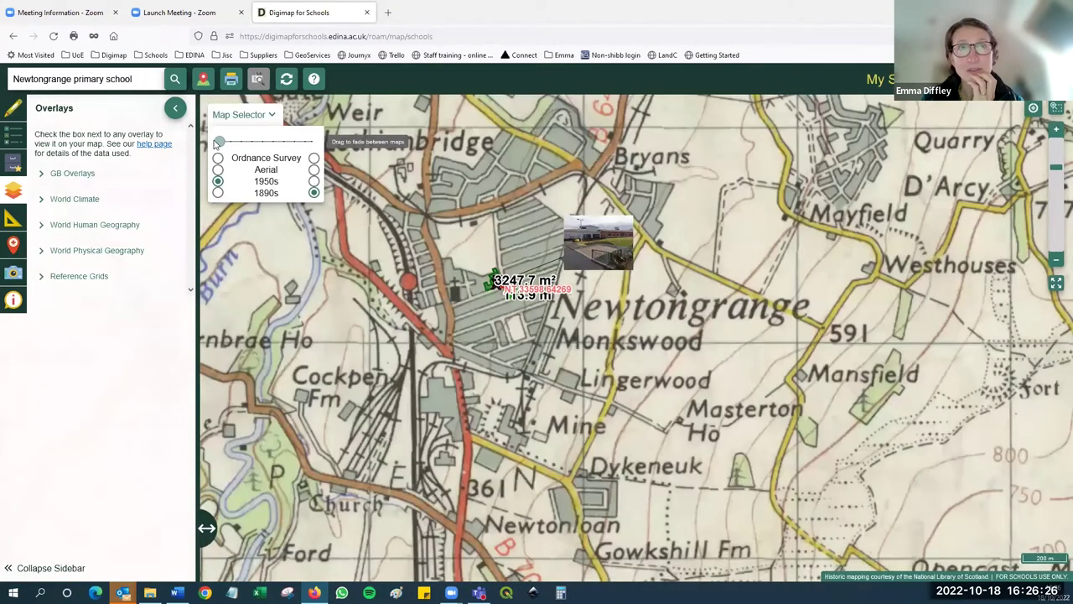
click(314, 158)
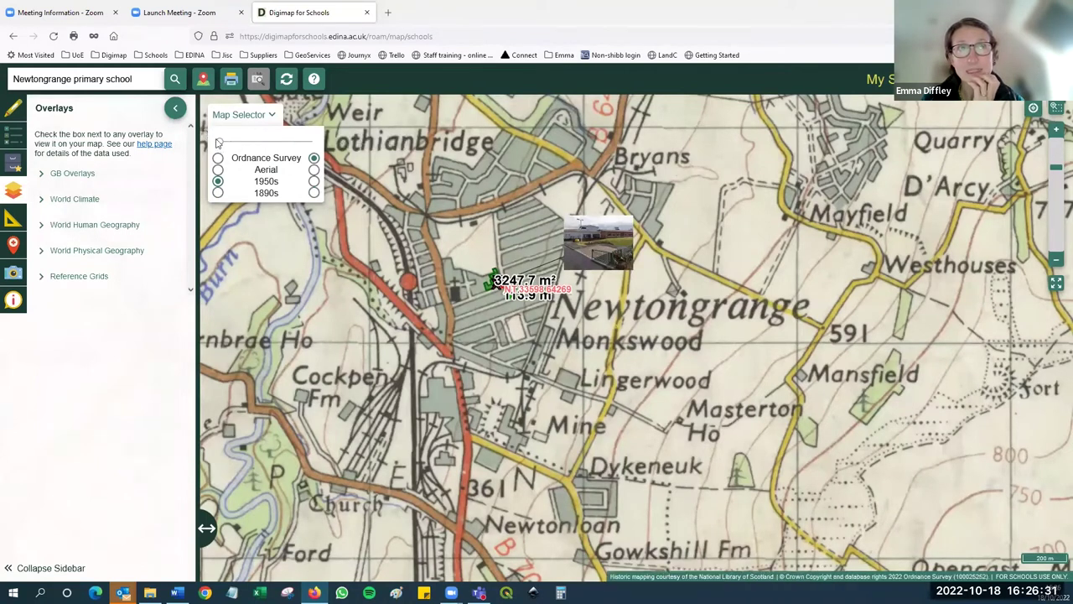
drag(226, 141, 283, 141)
click(297, 141)
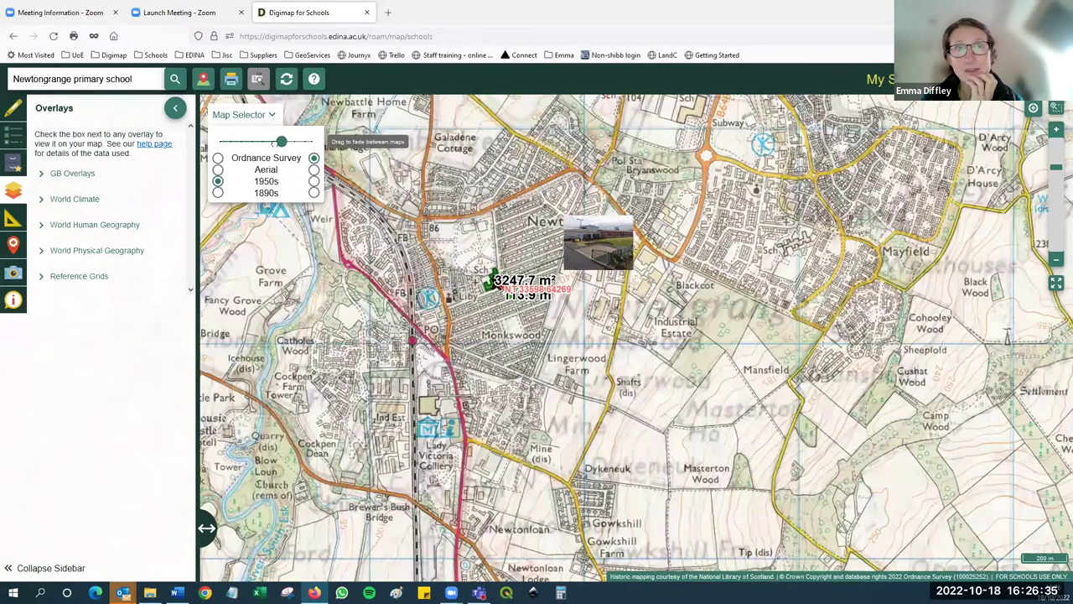
click(238, 142)
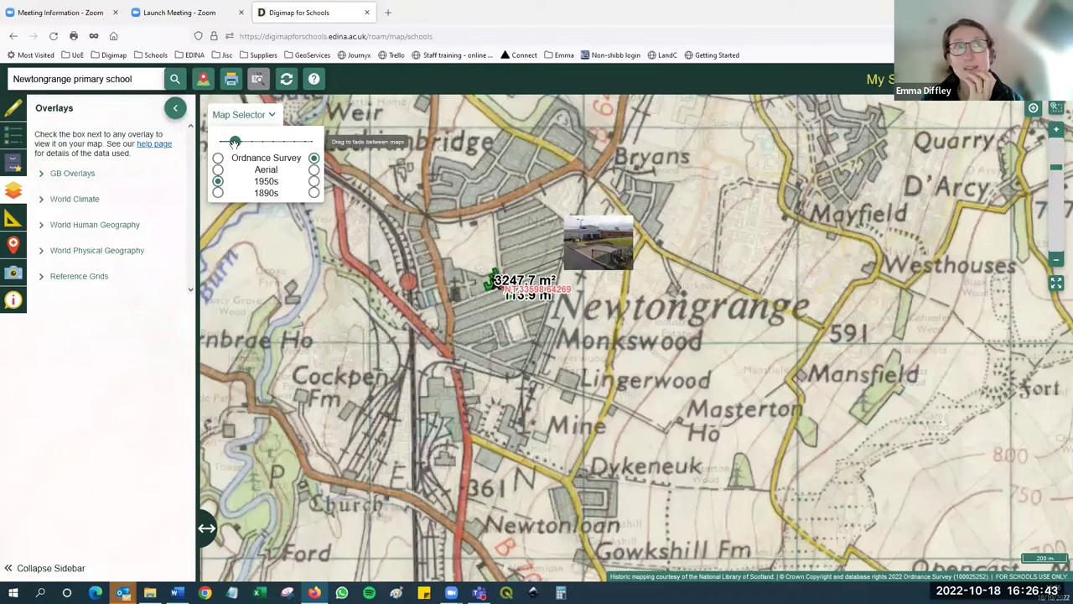
click(264, 143)
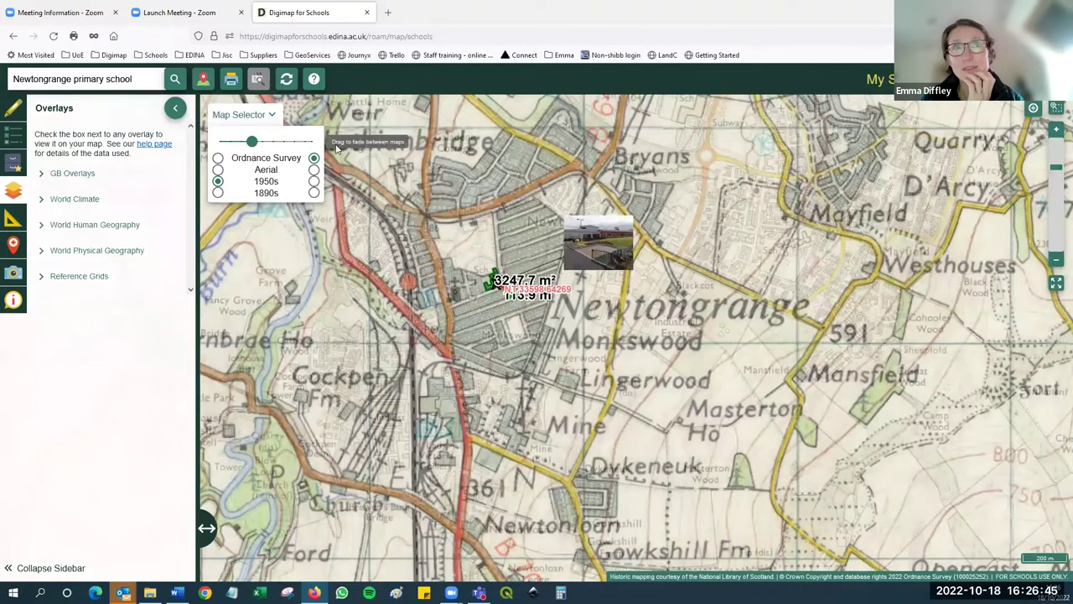
click(312, 142)
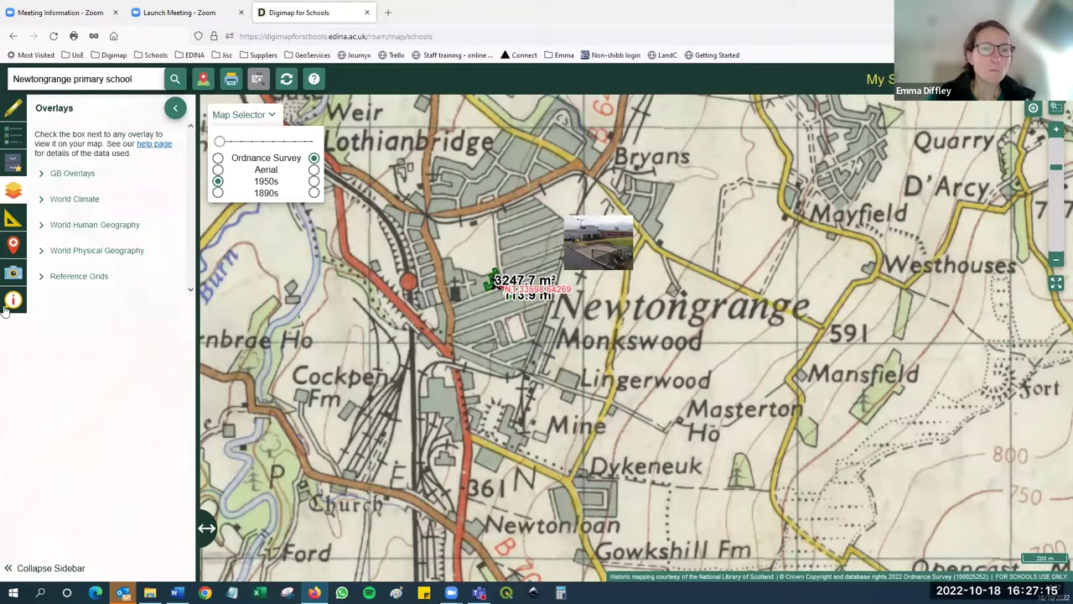
click(14, 109)
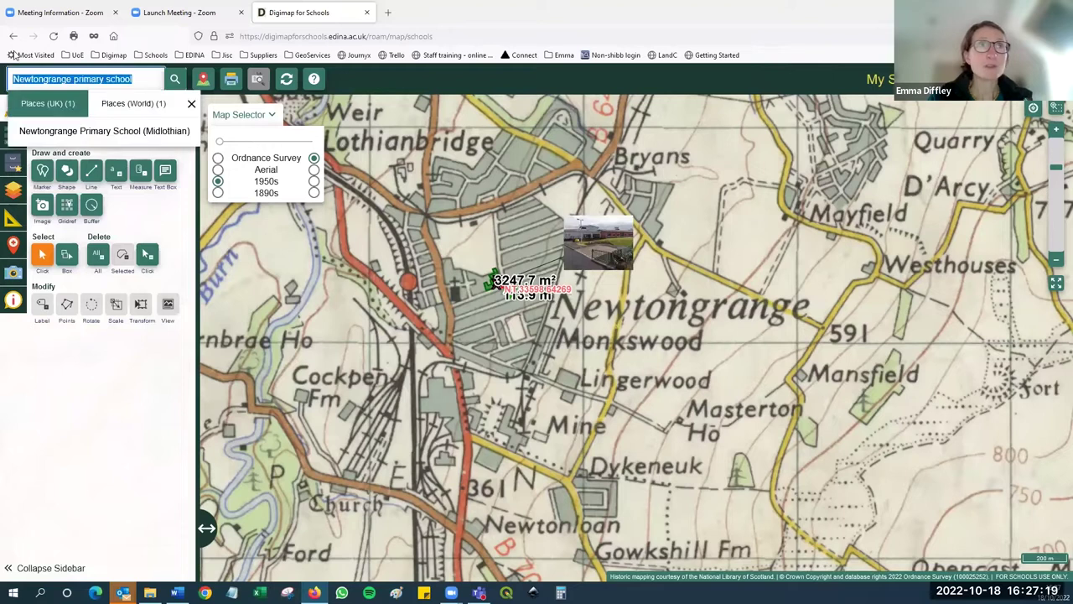
Search for Milton Keynes, go to the first result, and centre it in view
text(Milton K)
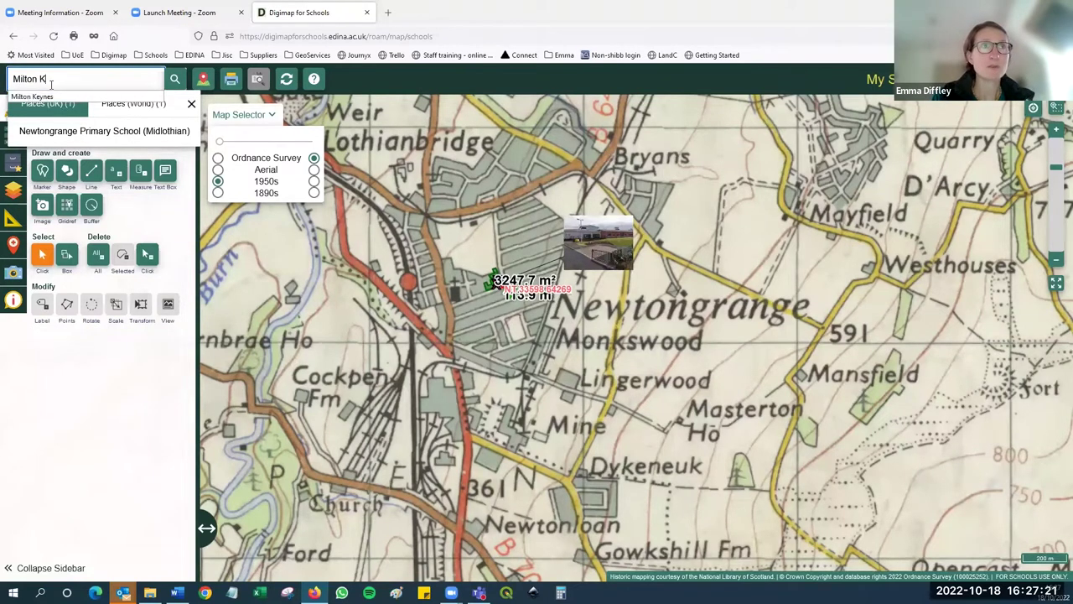
text(eynes)
key(Return)
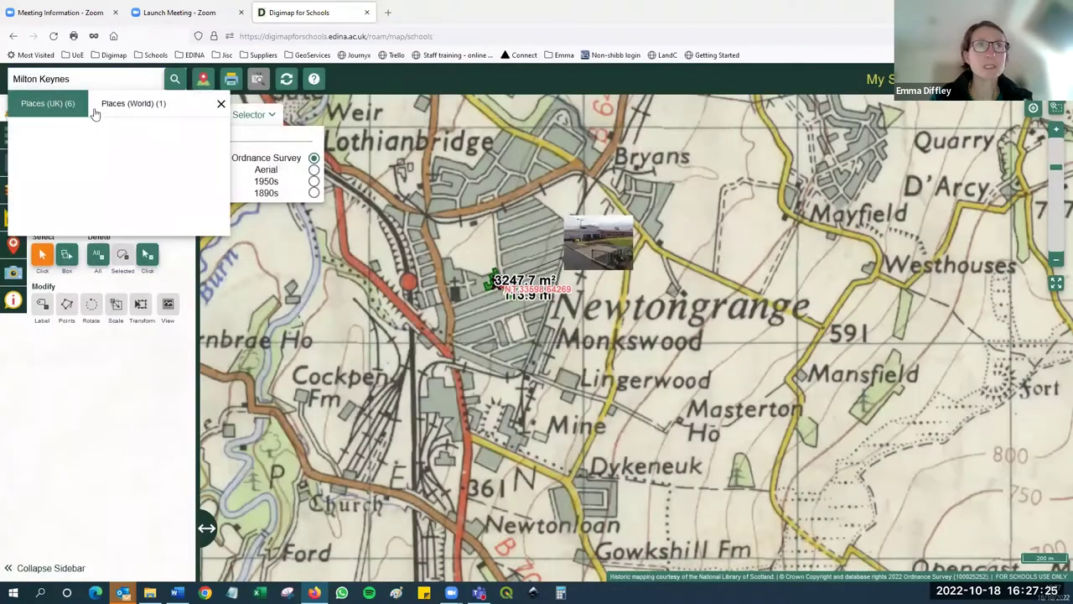
click(84, 131)
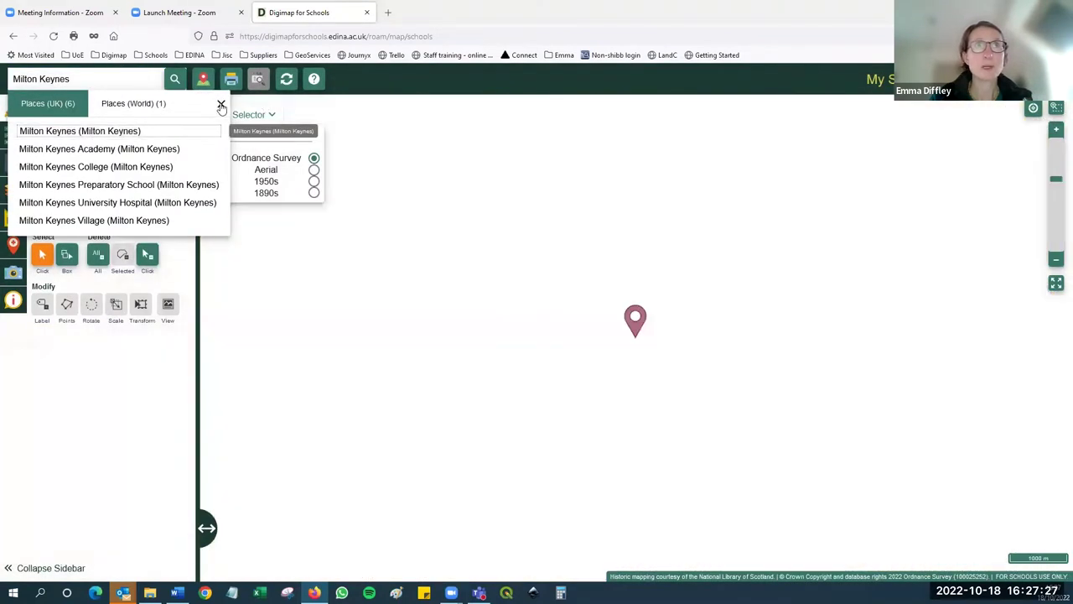
click(221, 104)
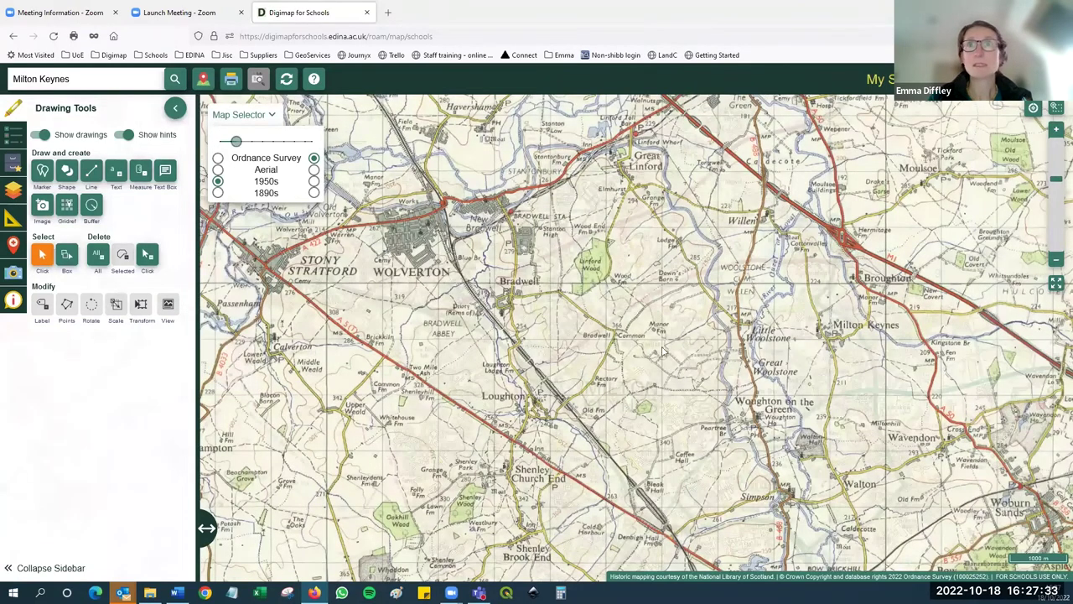
scroll(695, 411, down, 1)
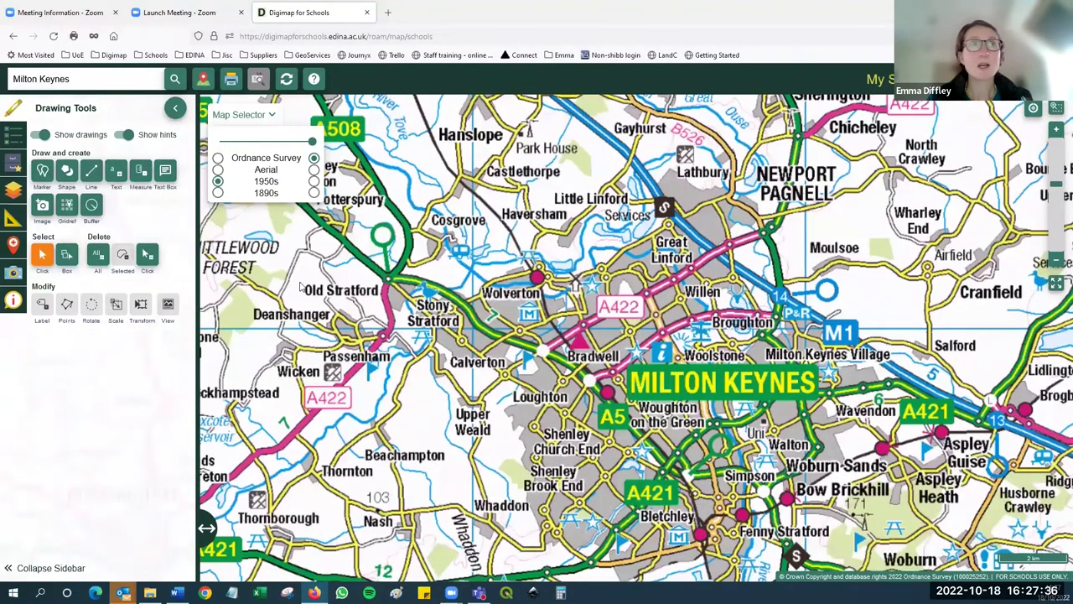
drag(300, 287, 187, 207)
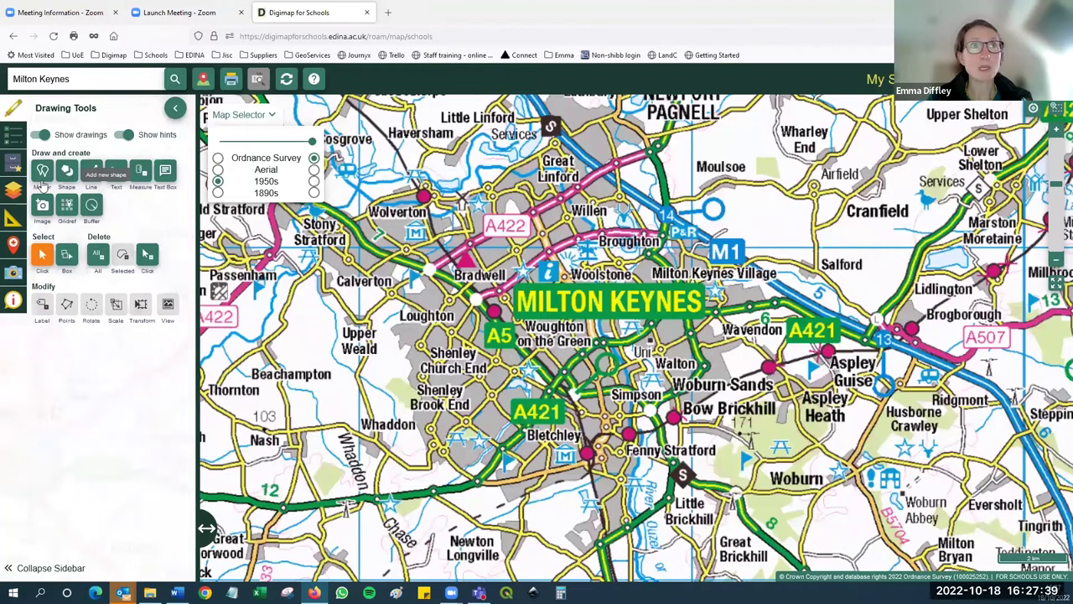
Outline Milton Keynes from Stony Stratford to Bletchley and Wavendon with a polygon, then fade to 1950s
click(67, 171)
click(550, 142)
click(462, 194)
click(389, 188)
click(307, 226)
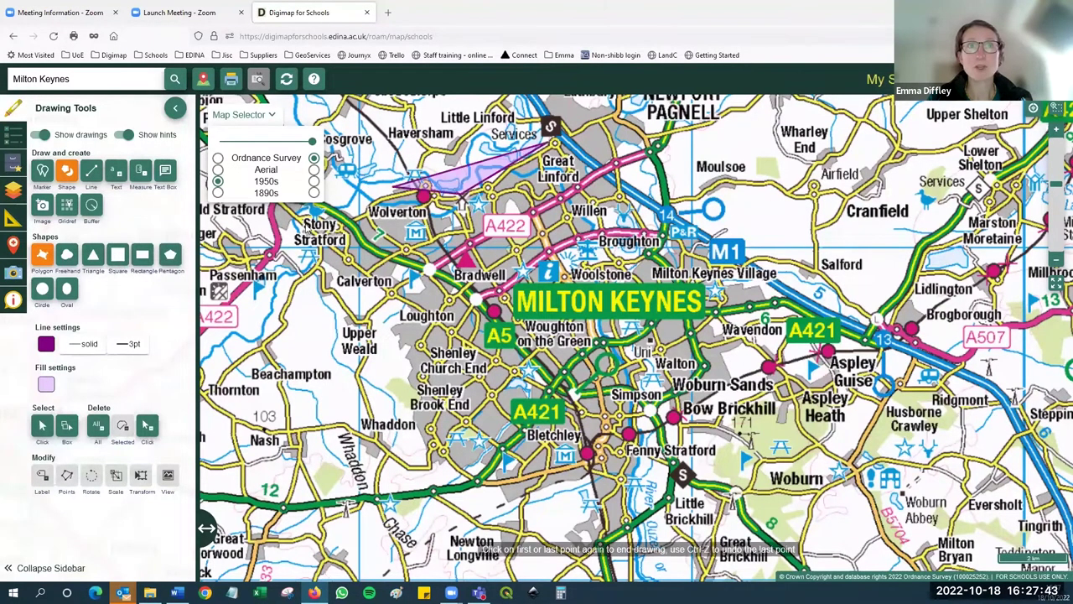
click(345, 292)
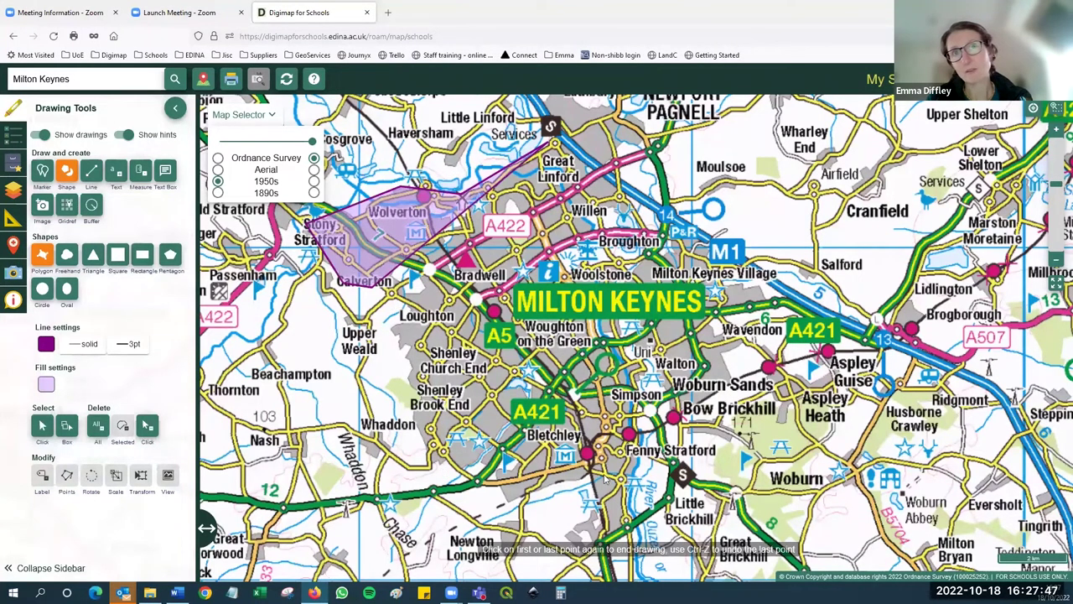
click(627, 527)
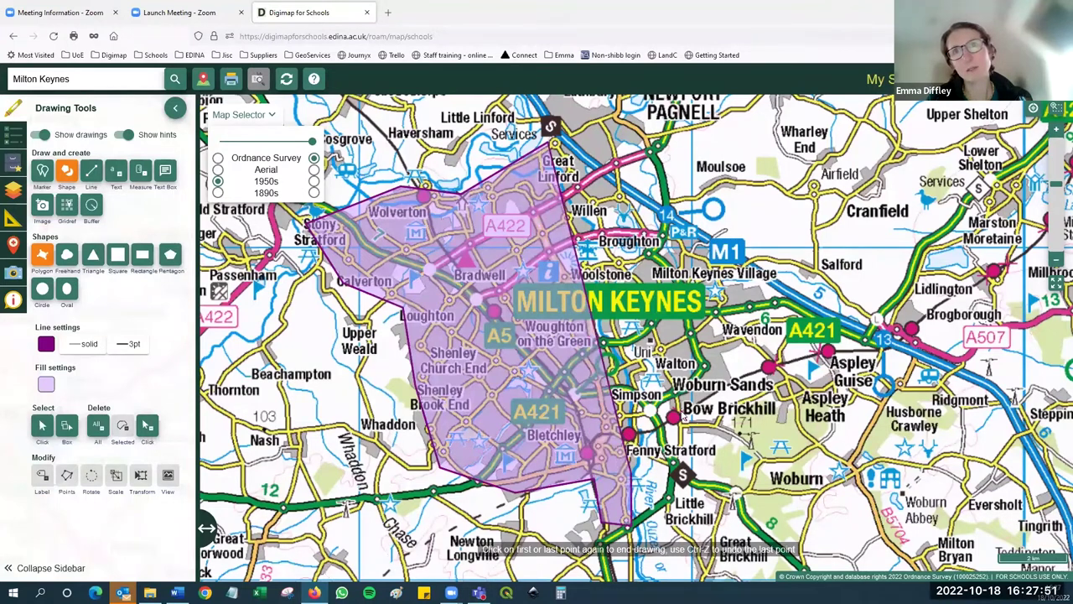
click(771, 297)
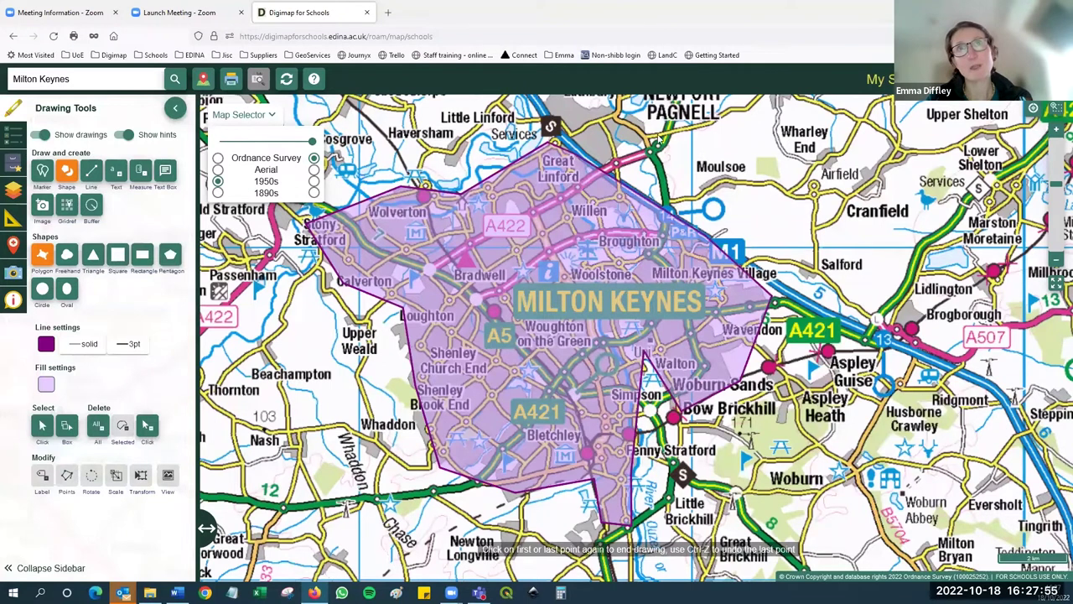
click(560, 101)
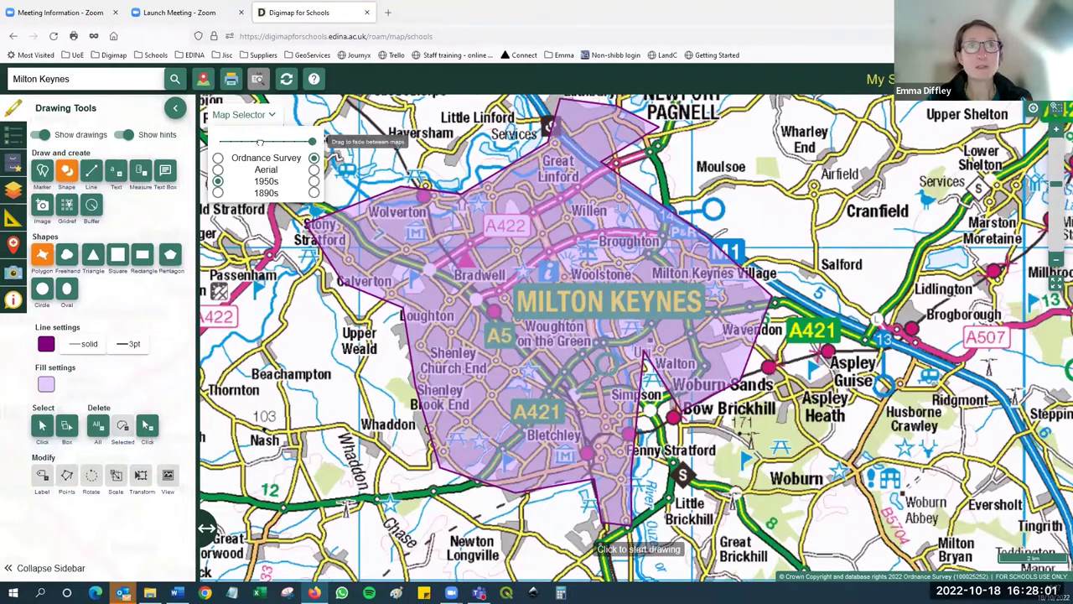
drag(312, 141, 199, 141)
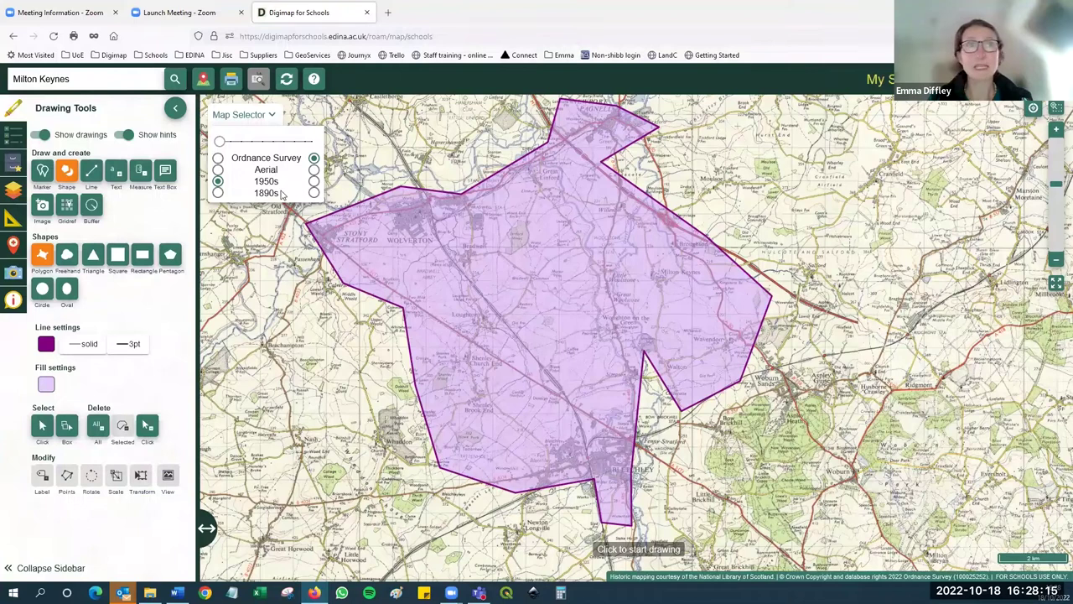
Switch the comparison to the 1890s map, then fade back to modern Ordnance Survey
click(217, 193)
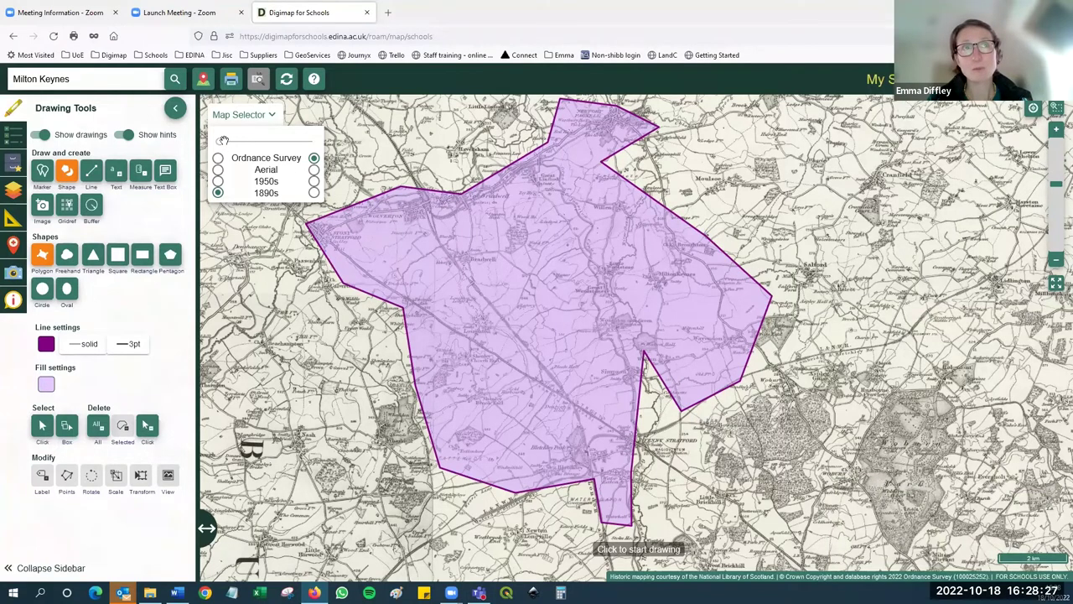
click(312, 142)
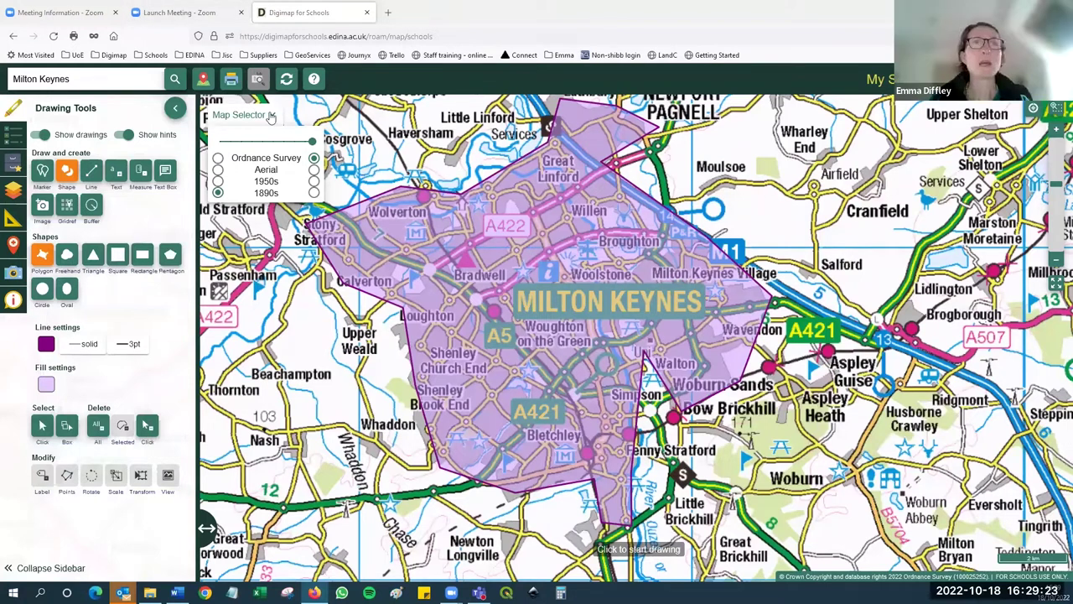
Collapse, reopen, and finally close the Map Selector panel
click(271, 116)
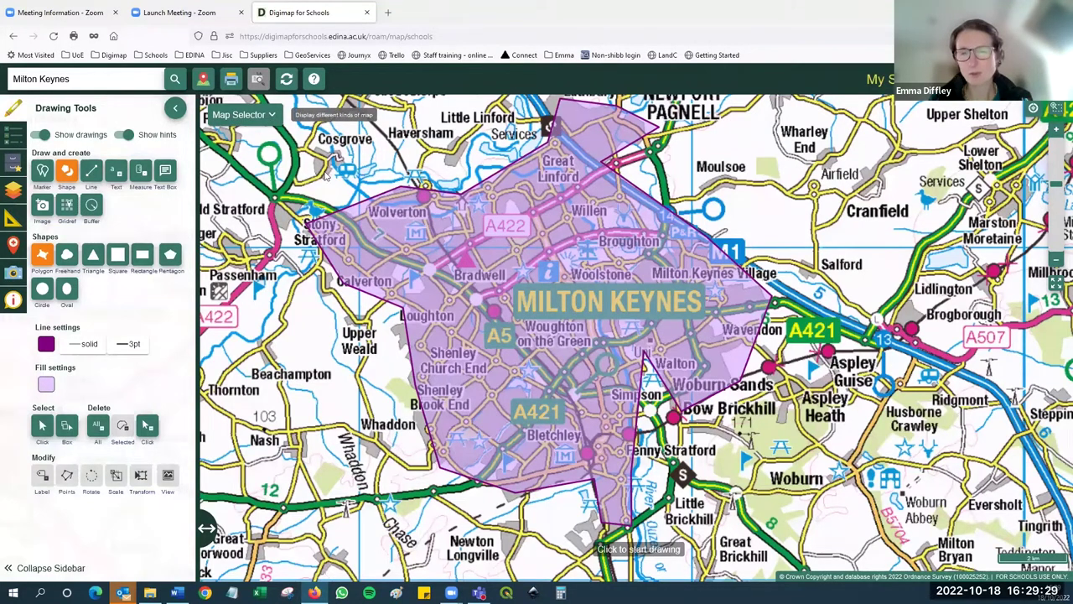
click(273, 117)
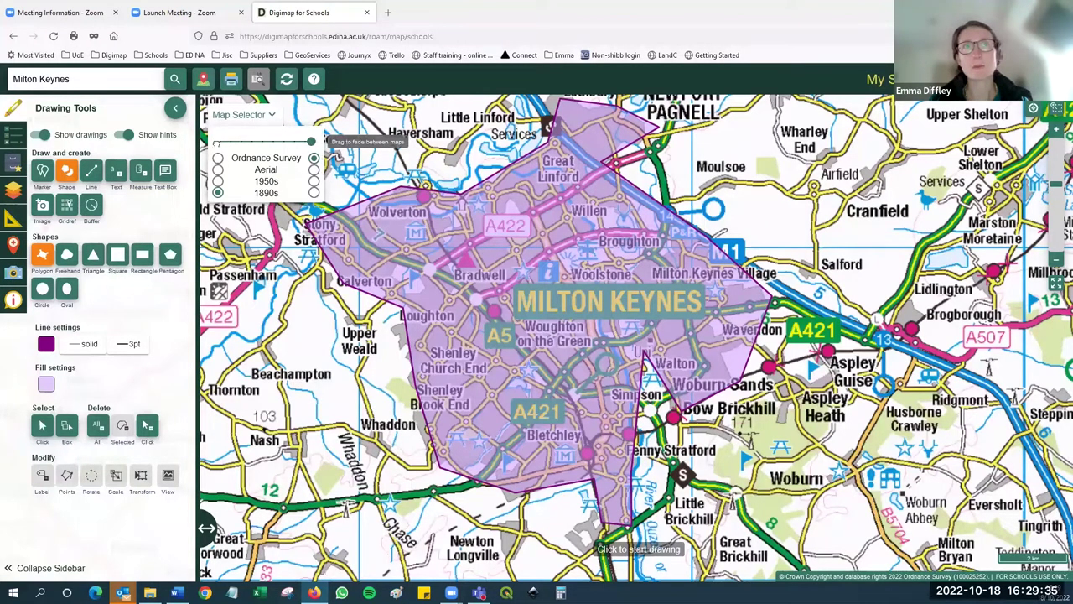
click(270, 115)
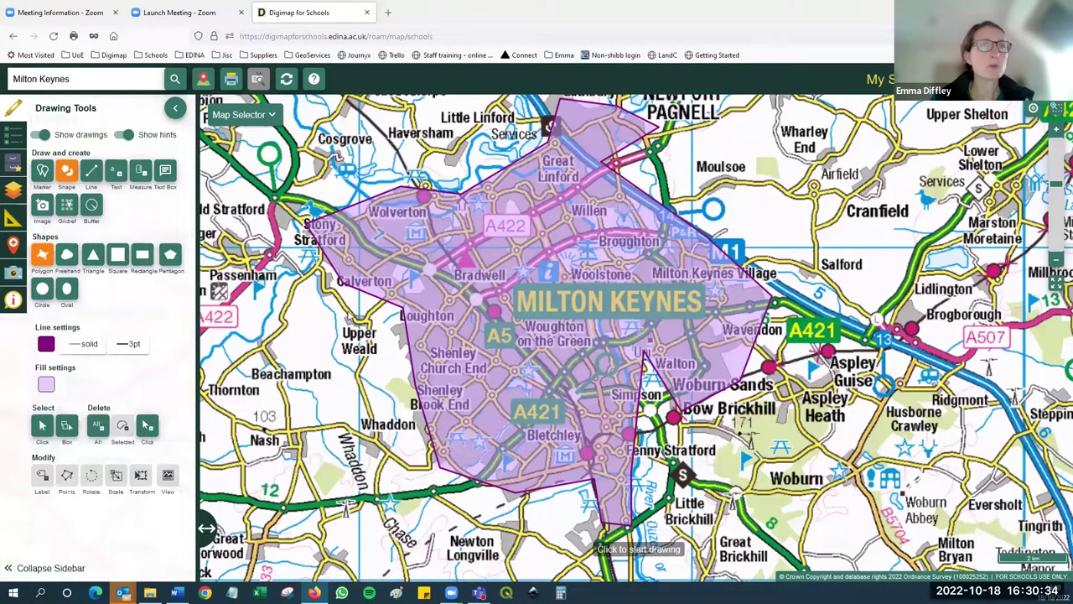
Place X markers at Bletchley and near Beachampton
click(40, 171)
click(518, 425)
click(297, 352)
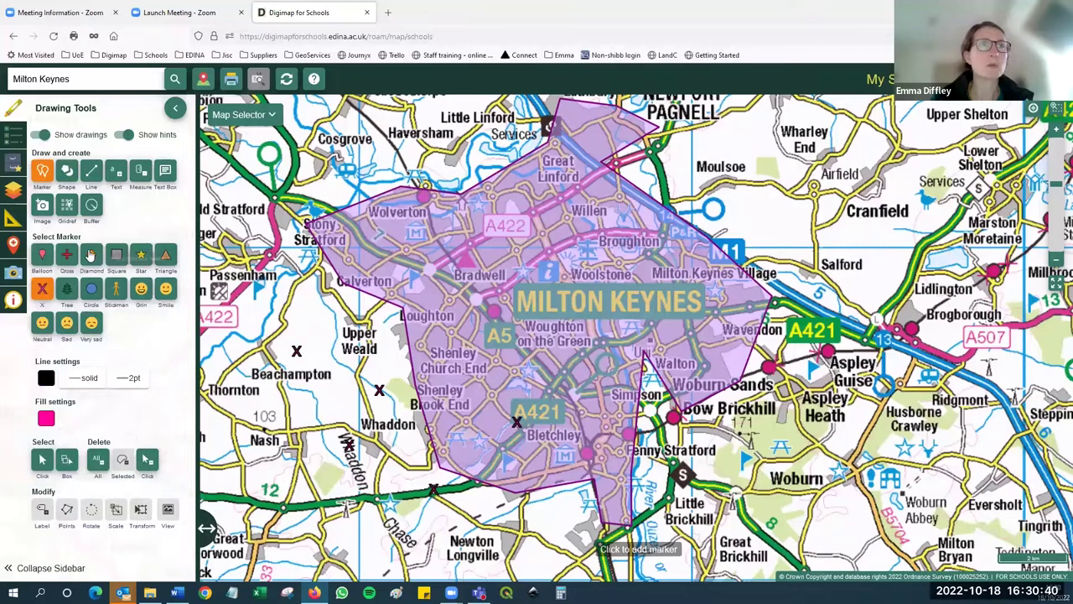
Draw triangles around Beachampton and Cranfield
click(67, 172)
click(93, 256)
drag(287, 369, 344, 408)
drag(874, 195, 924, 257)
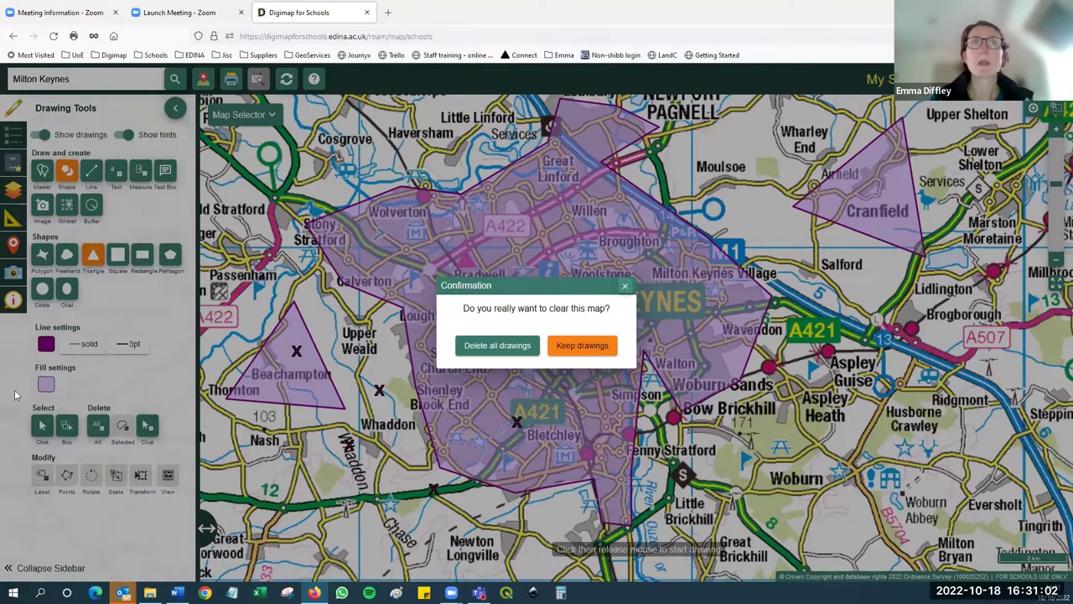
Keep the drawings, then select and delete the Beachampton and Cranfield triangles
click(146, 428)
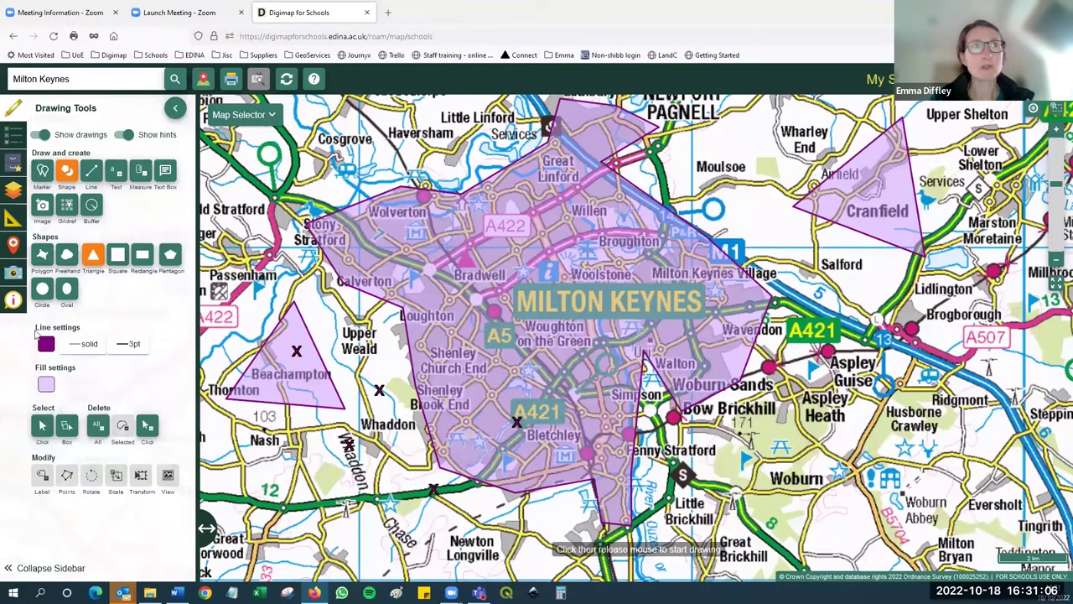
click(40, 428)
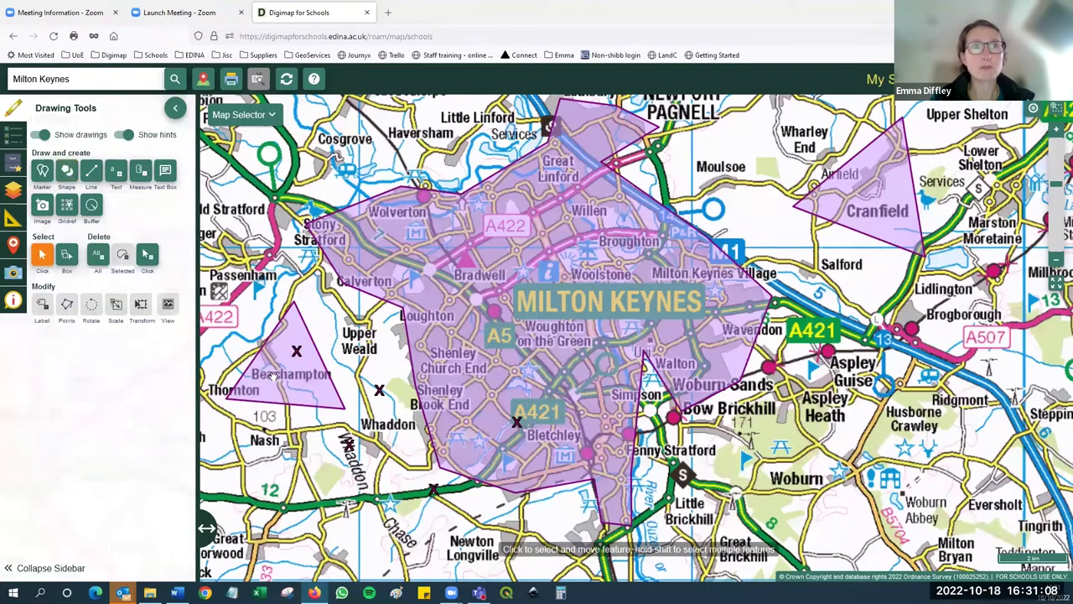
click(281, 379)
click(379, 389)
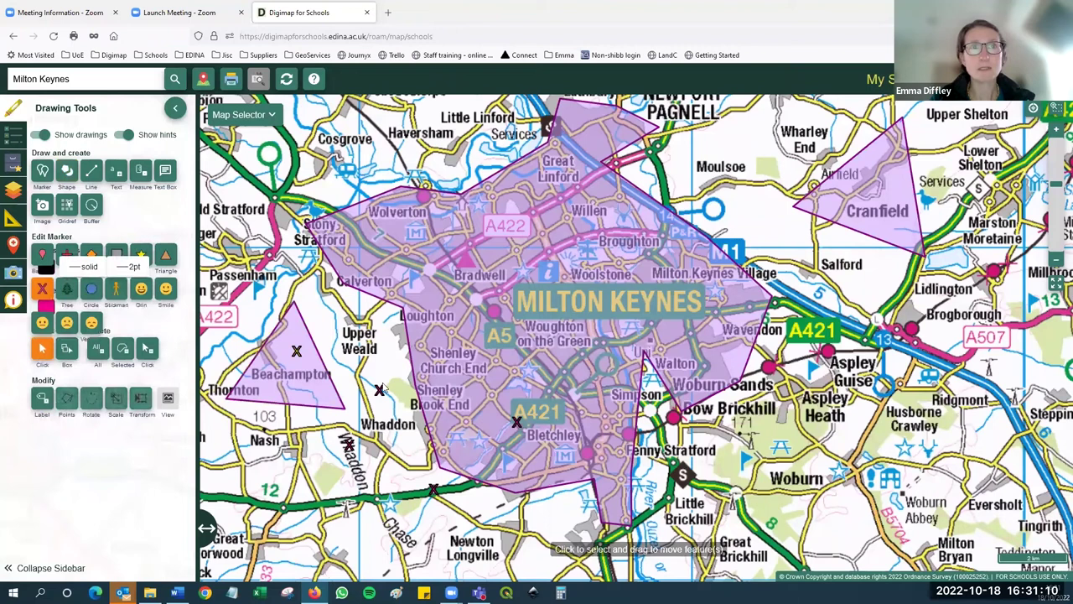
click(329, 360)
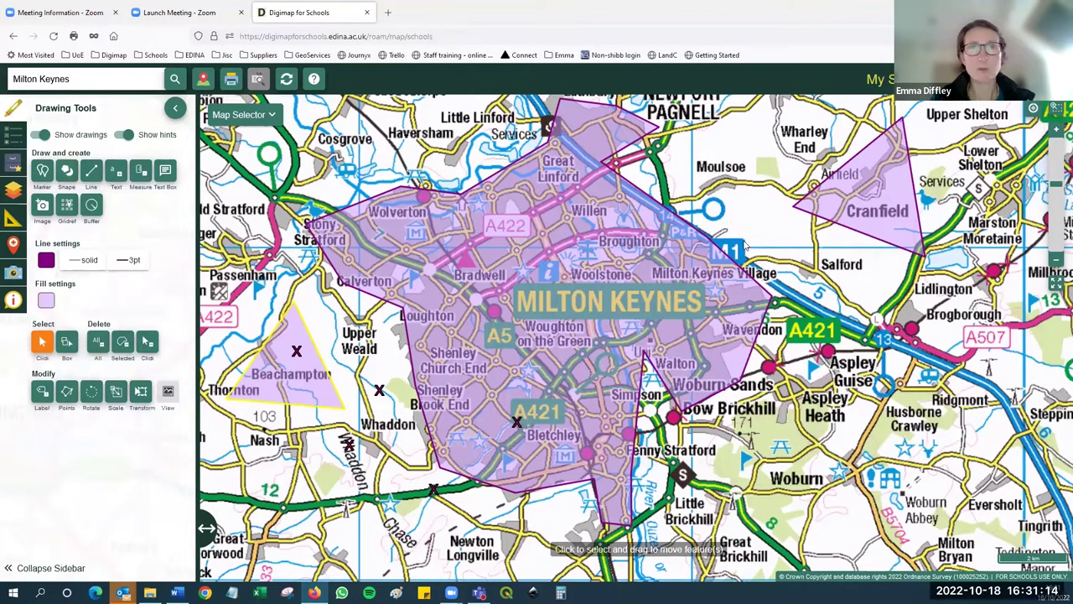
shift+click(285, 379)
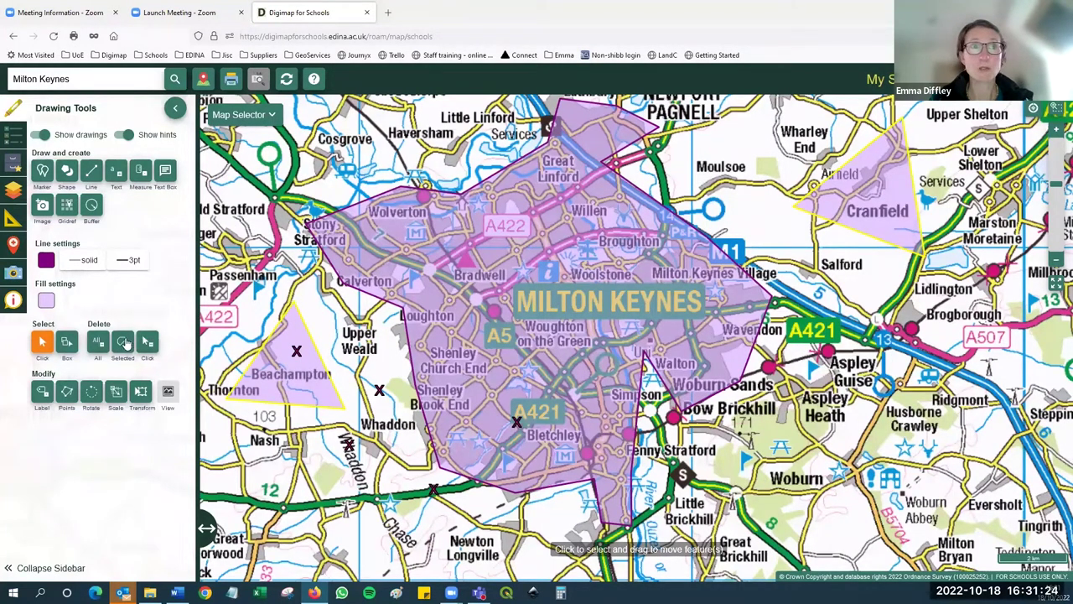
click(122, 341)
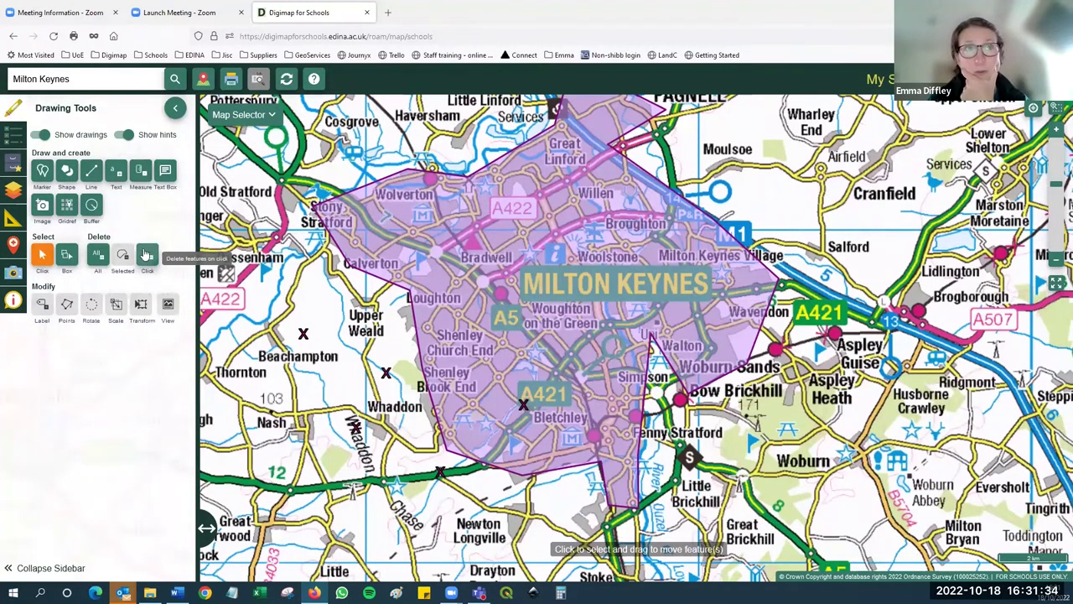
Delete the X markers west of Milton Keynes and near Bletchley
click(147, 256)
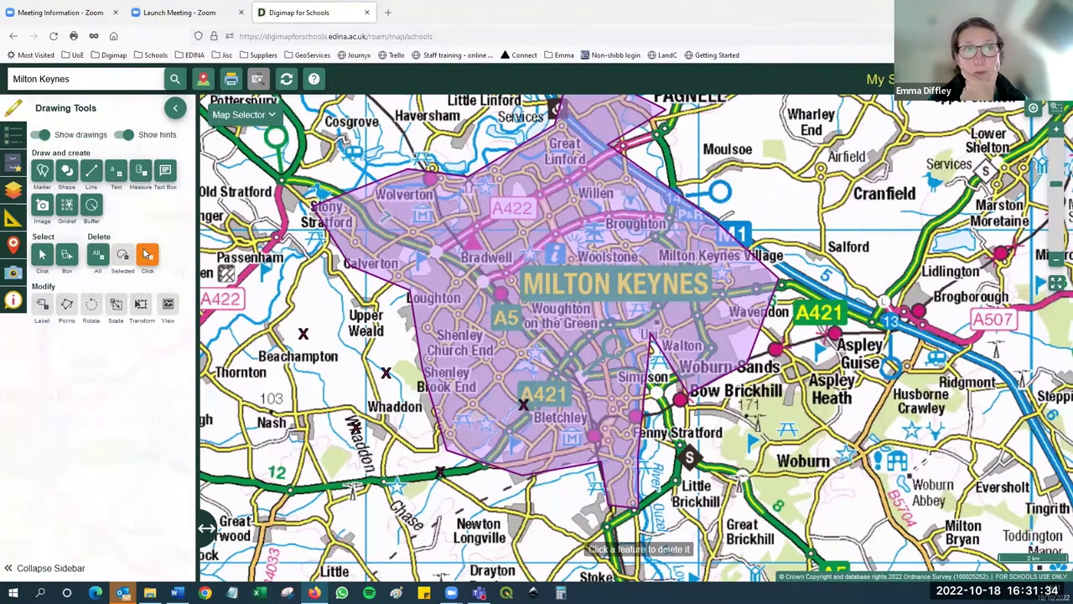
click(386, 373)
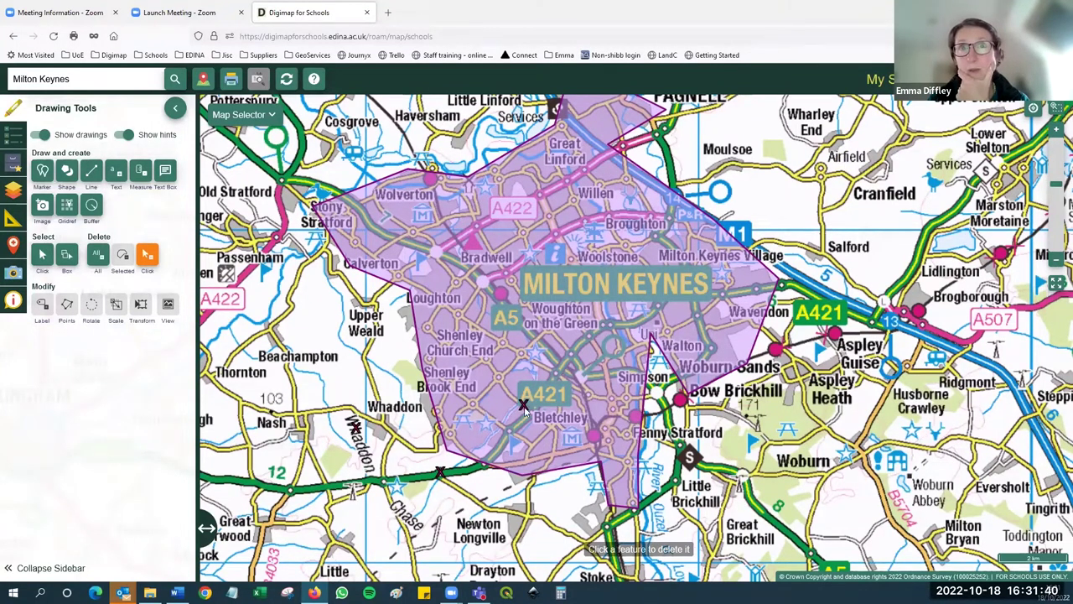
click(523, 407)
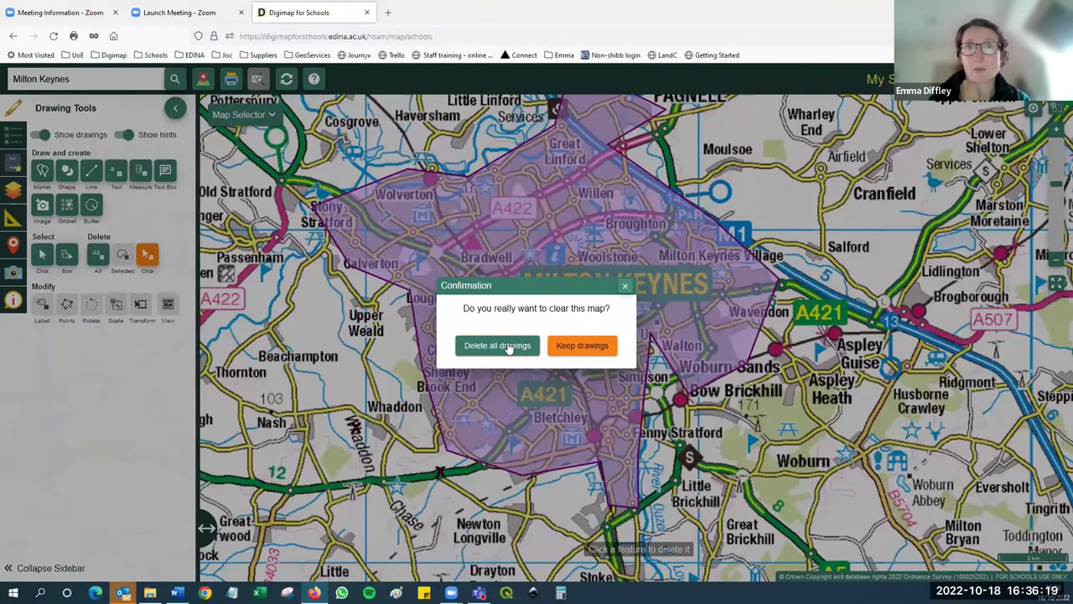
Confirm deleting all drawings and reset the map to its starting view
click(567, 348)
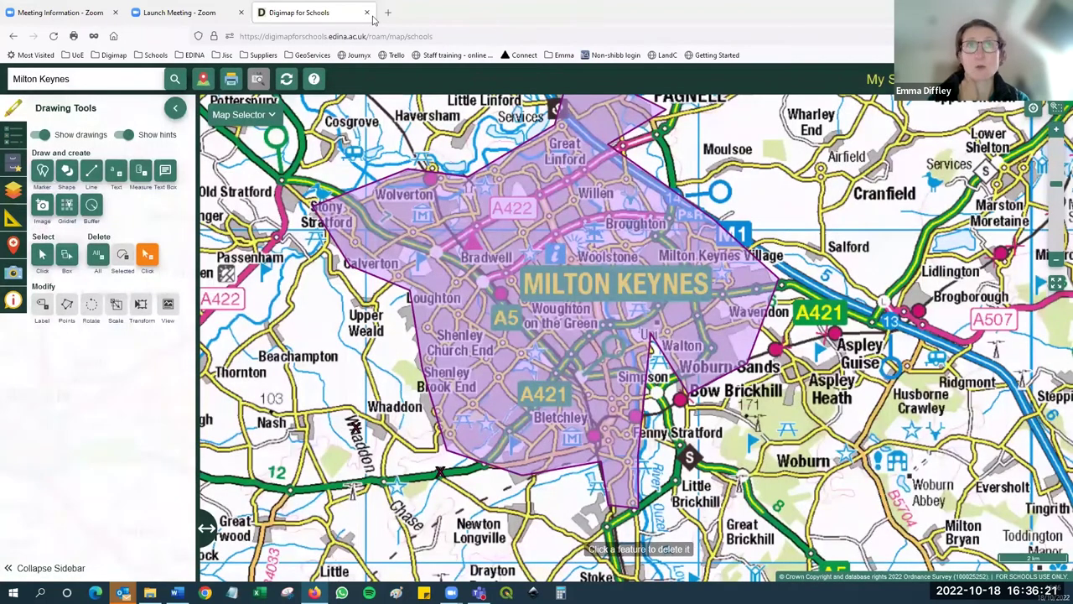
click(286, 78)
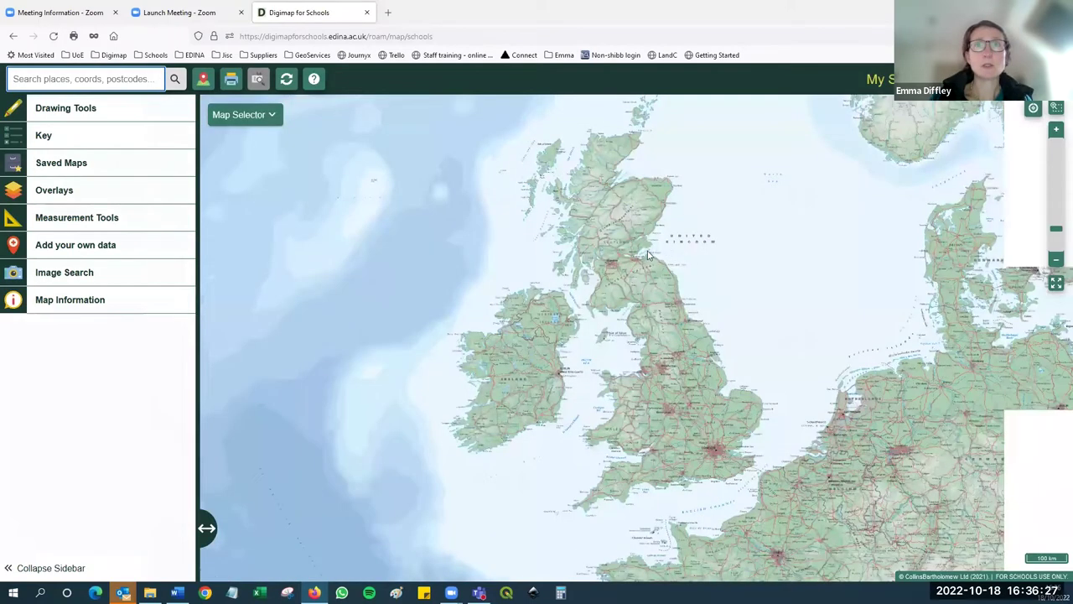
Search for Newtongrange, go to the Midlothian result, and close the results list
click(72, 77)
text(Newtongrange)
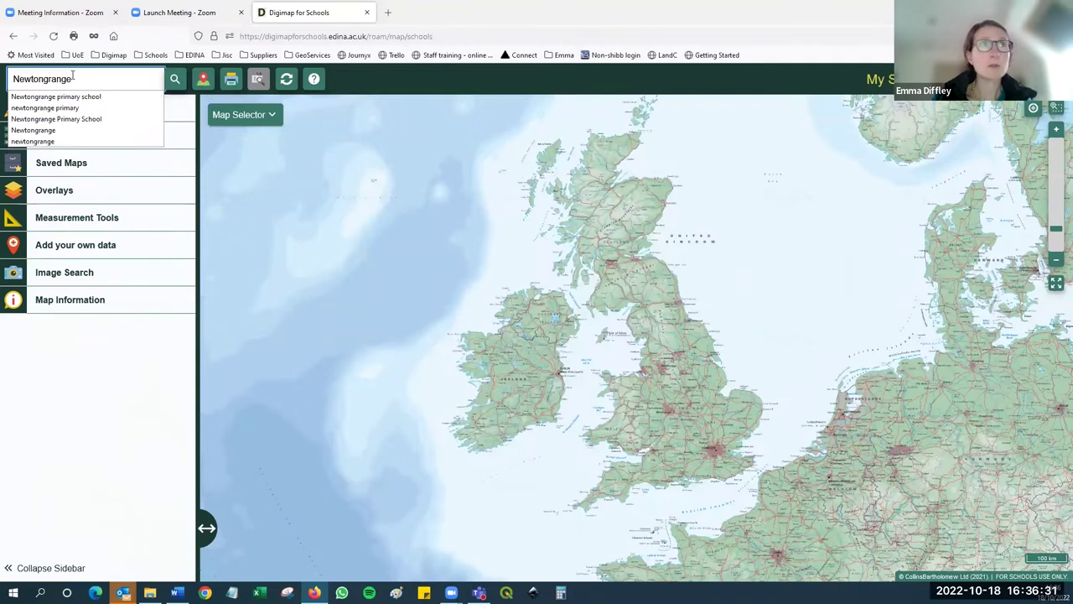
key(Return)
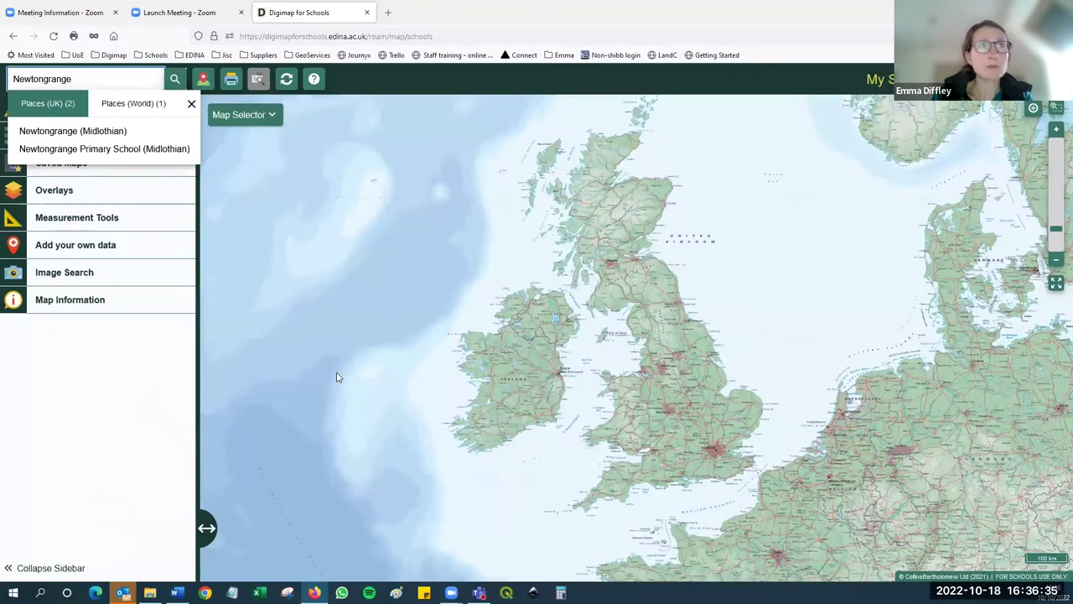
click(104, 130)
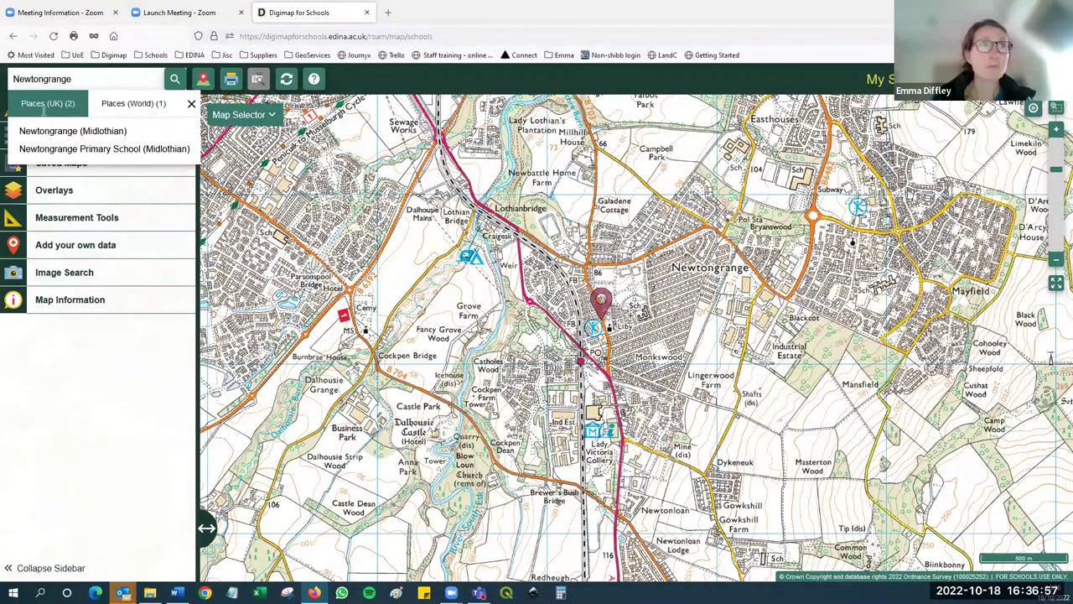
click(191, 103)
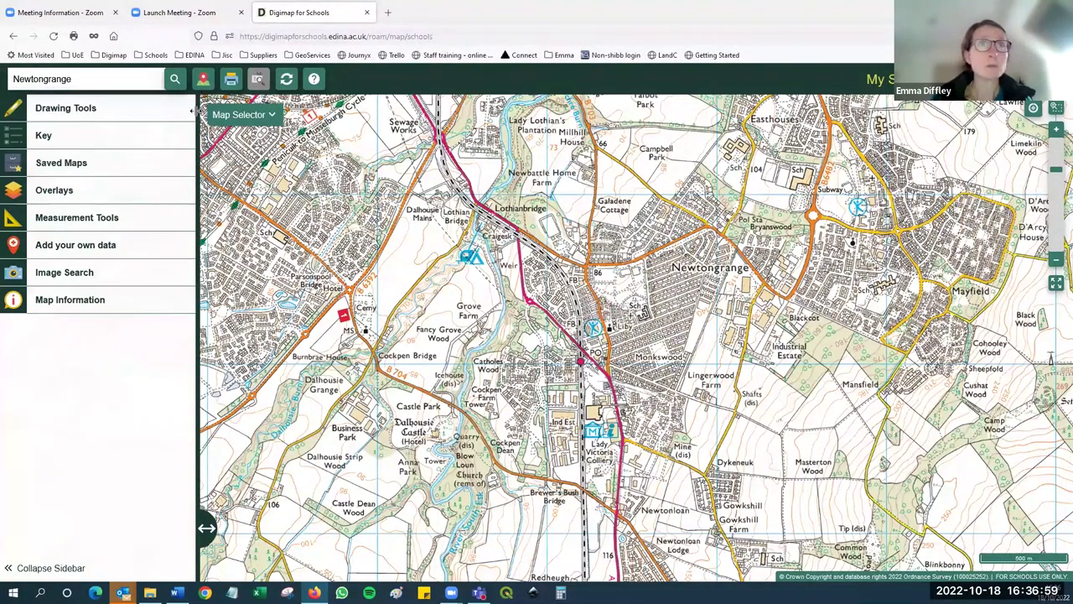
Draw a Buffer with radius 1 mile, centred on central Newtongrange
click(50, 109)
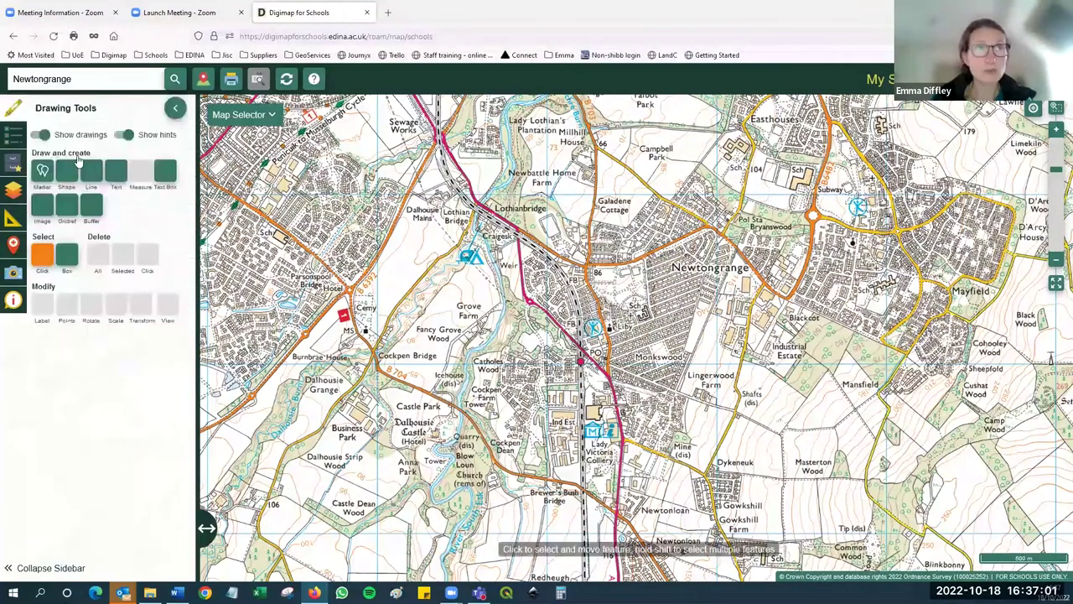
click(92, 206)
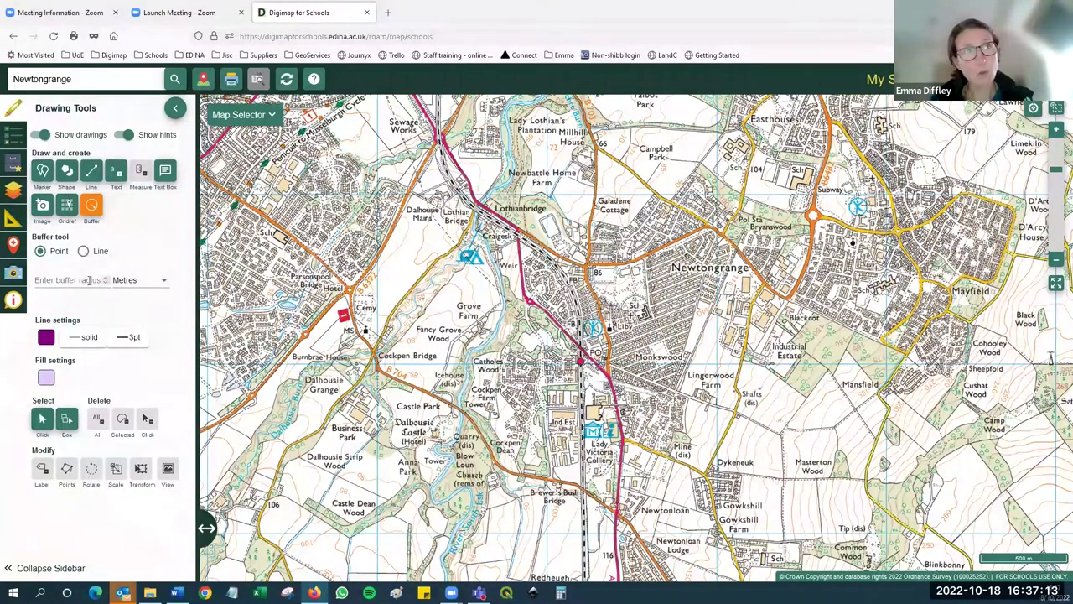
click(89, 280)
click(53, 332)
click(144, 283)
click(145, 307)
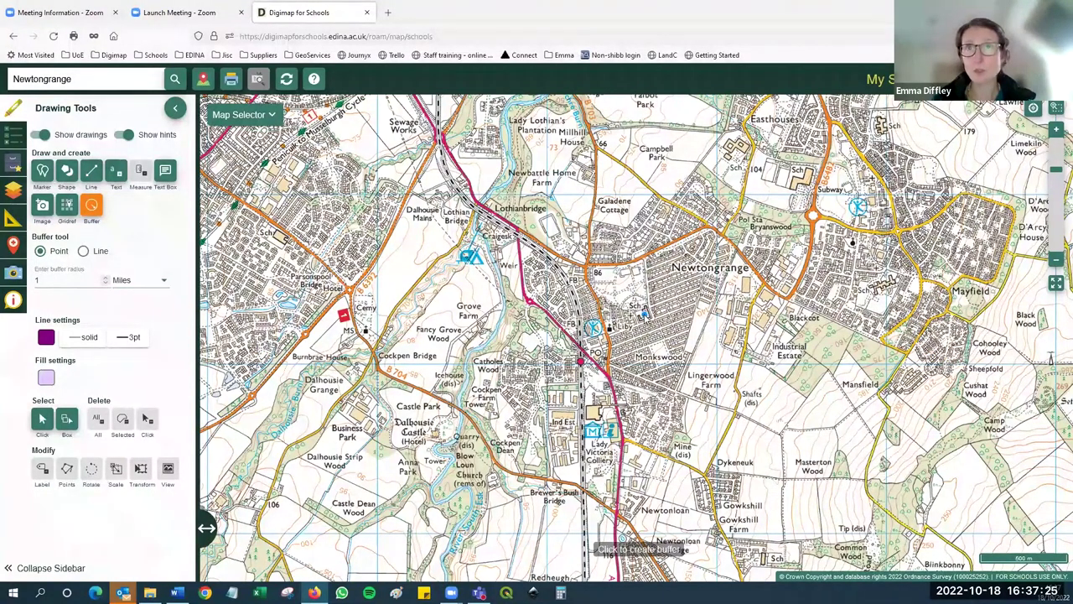
click(644, 315)
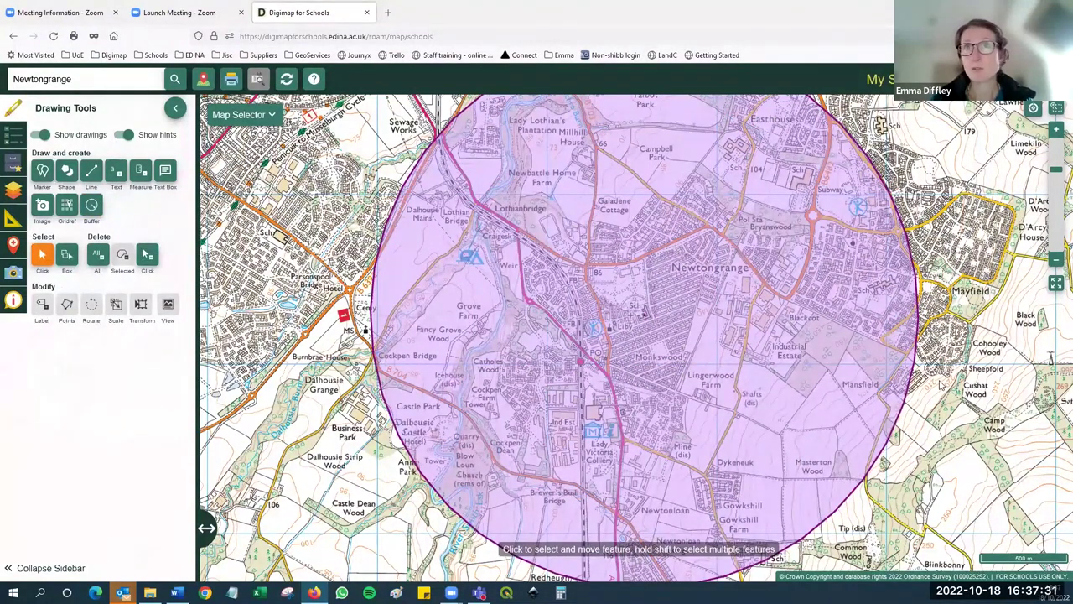
scroll(732, 446, down, 2)
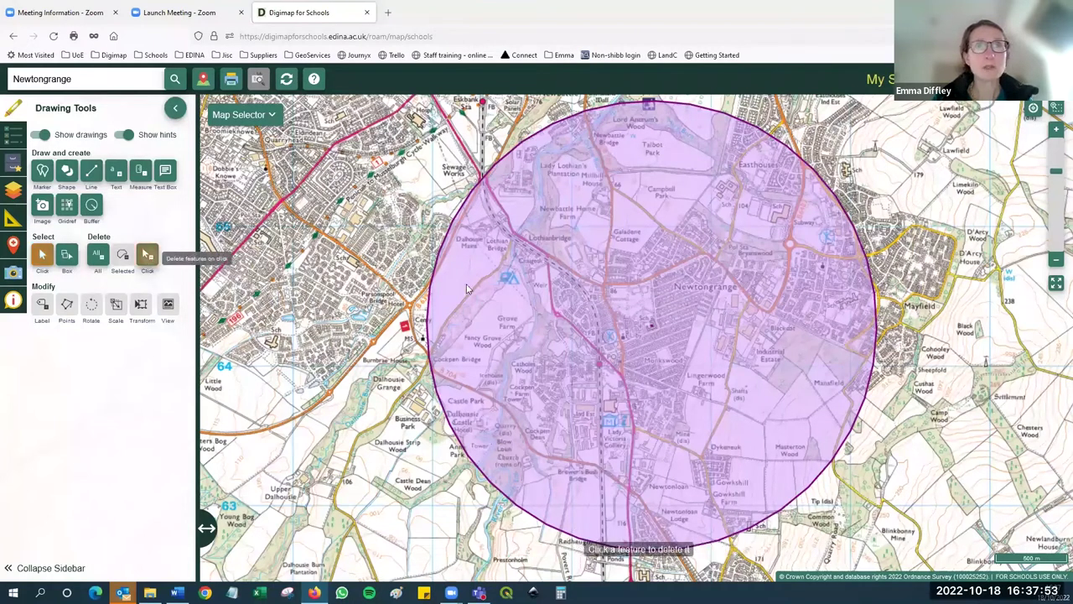
Delete the pink 1-mile buffer circle using the Click delete option
click(148, 258)
click(472, 294)
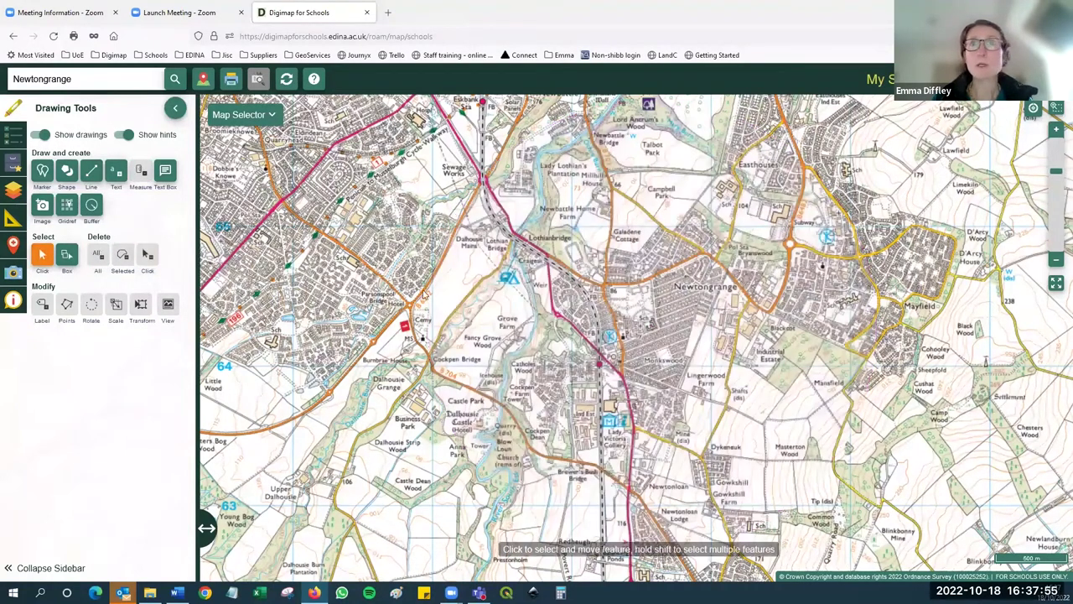
click(92, 207)
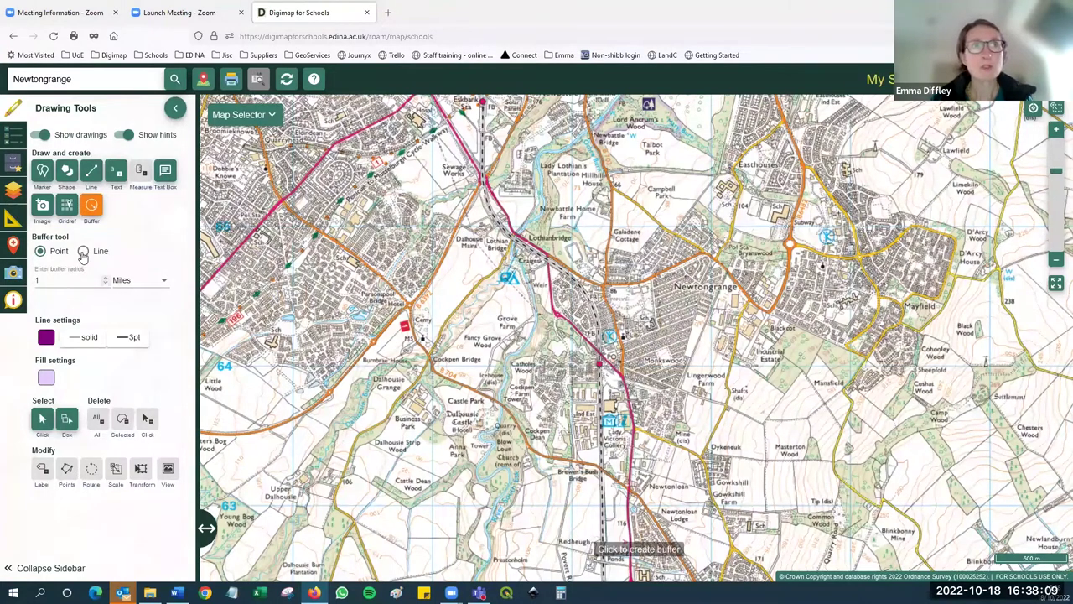
Switch the buffer to Line mode with a 200 Metres radius
click(83, 252)
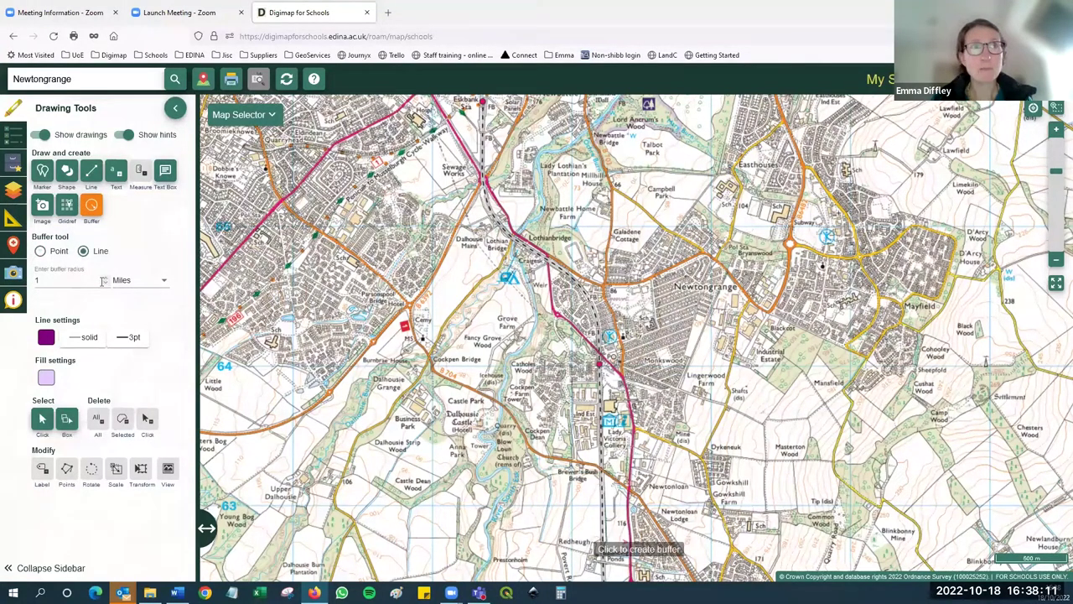
click(88, 281)
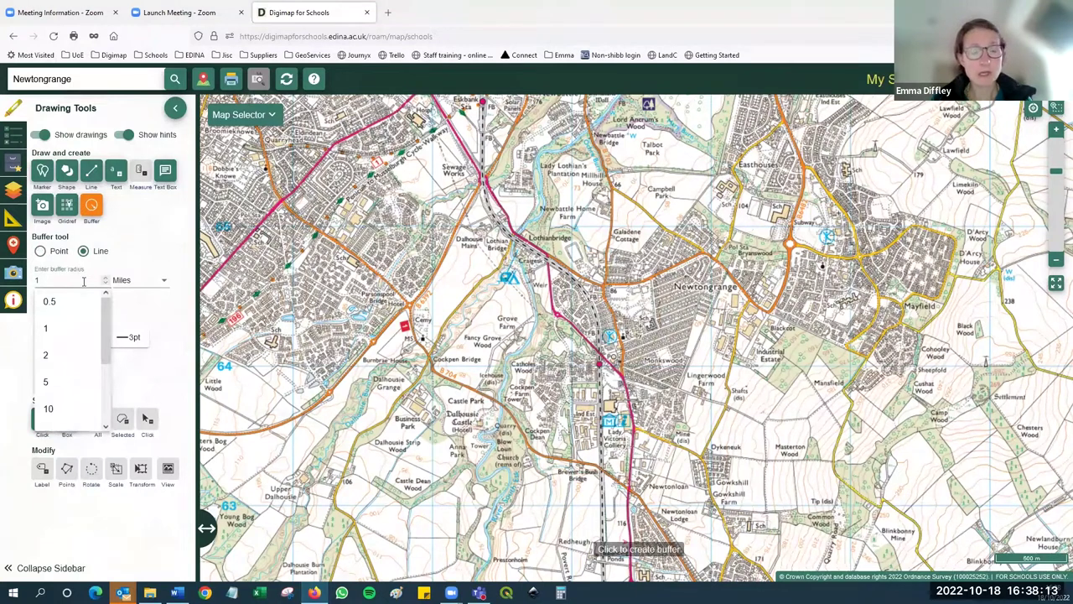
text(200)
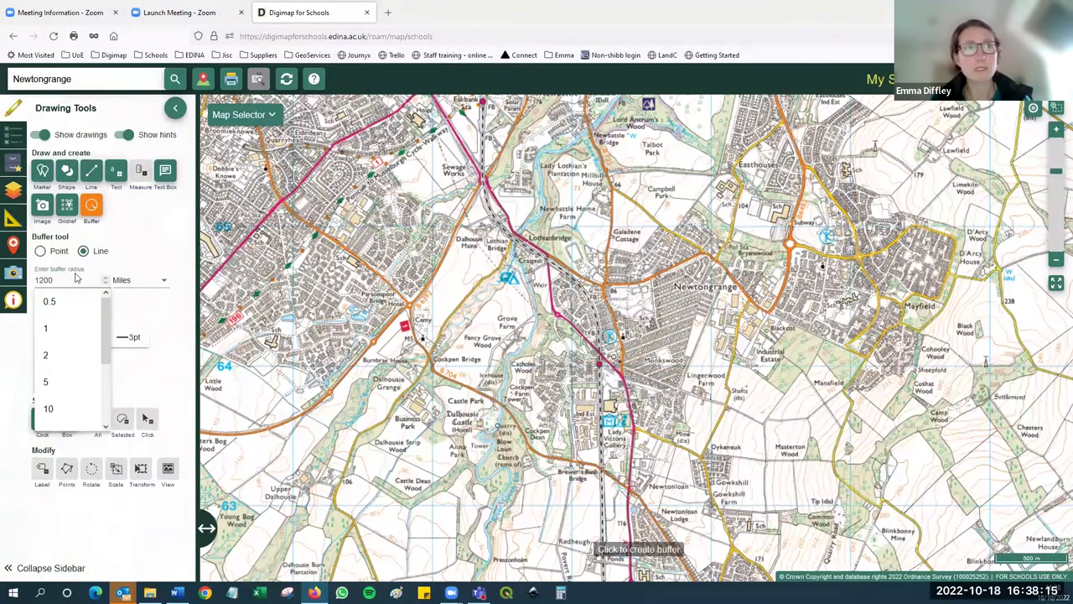
key(BackSpace)
key(BackSpace)
key(BackSpace)
text(200)
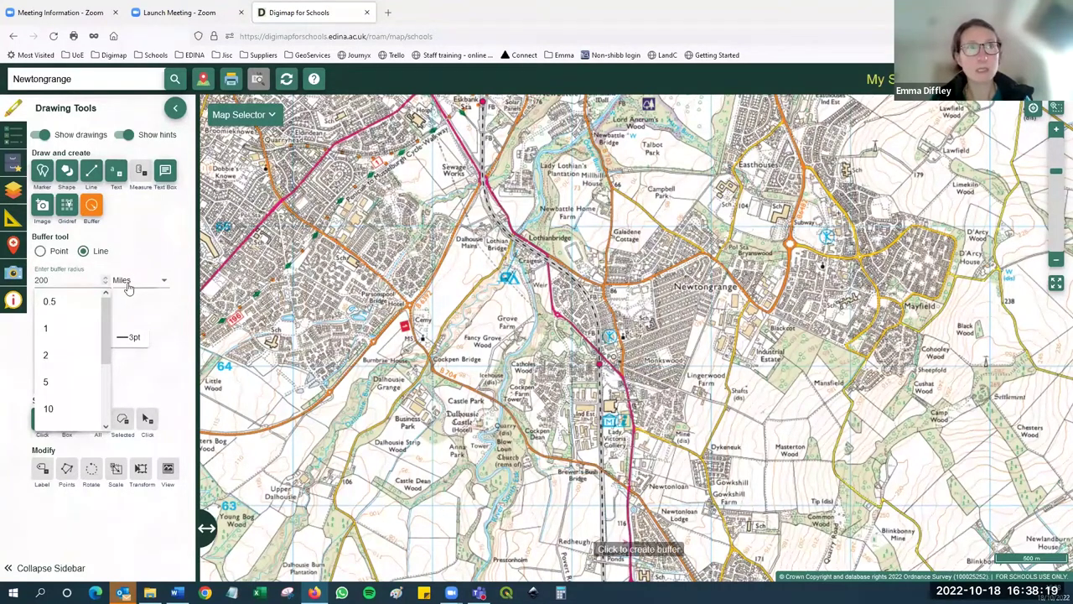
click(132, 279)
click(125, 262)
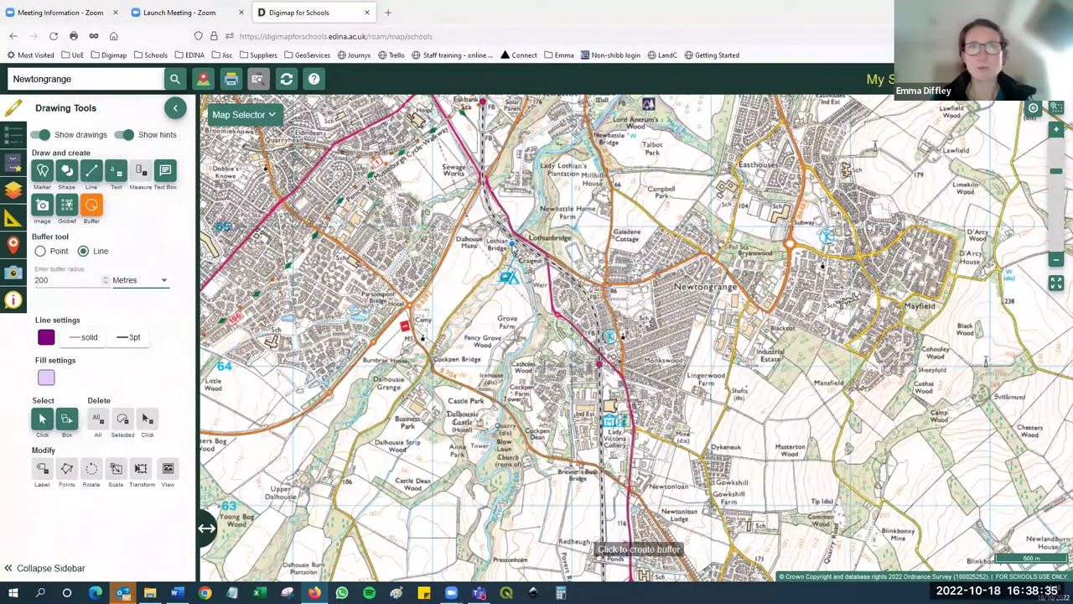
Trace a 200 m line buffer south along the river, finishing on the last point
click(514, 246)
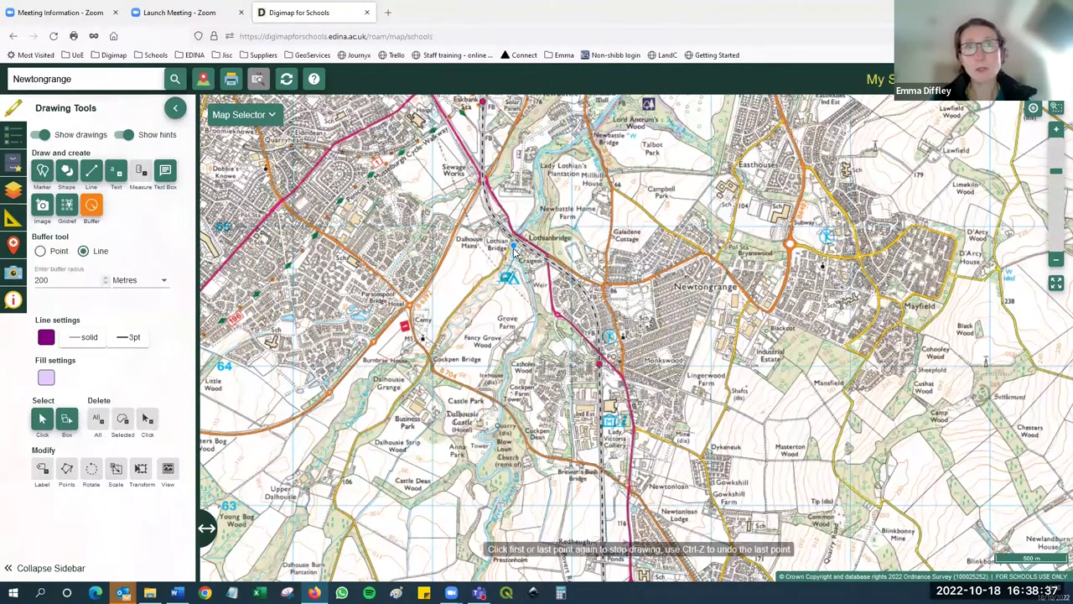
click(535, 332)
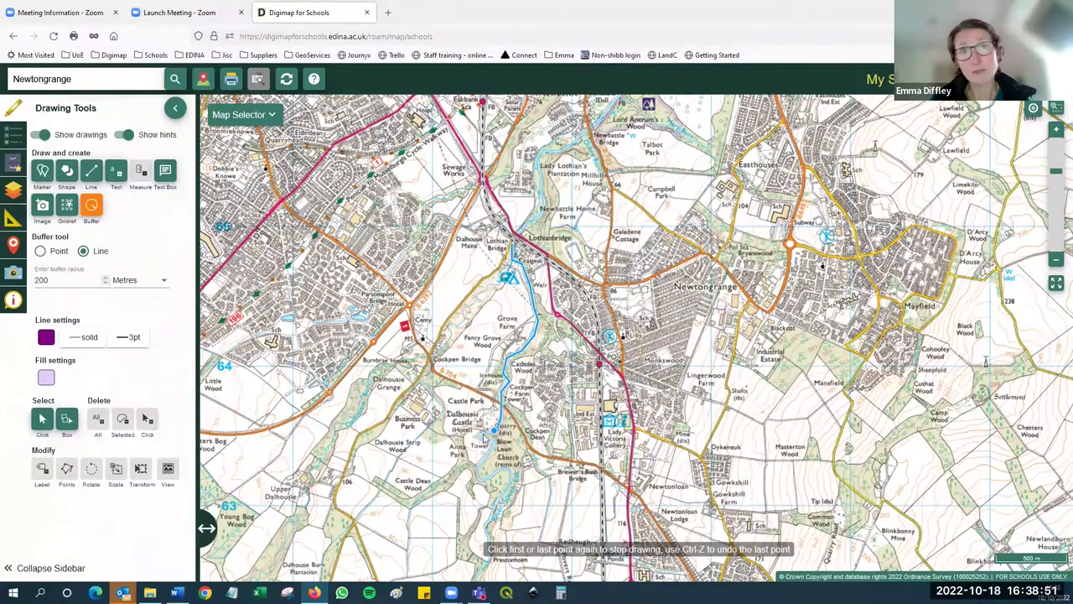
click(481, 434)
click(484, 460)
click(479, 473)
click(480, 474)
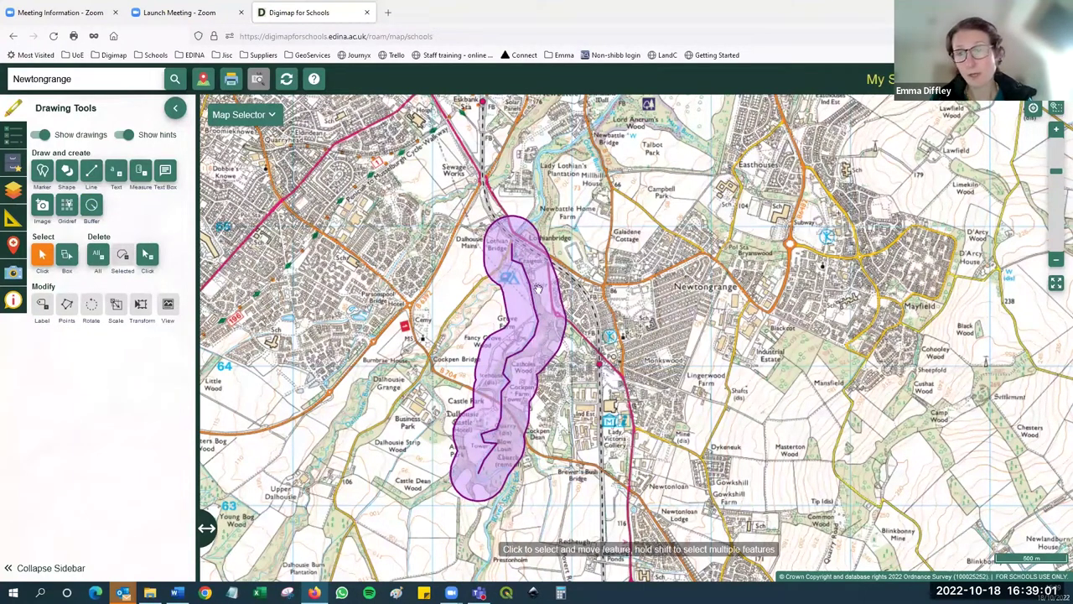
scroll(534, 300, up, 2)
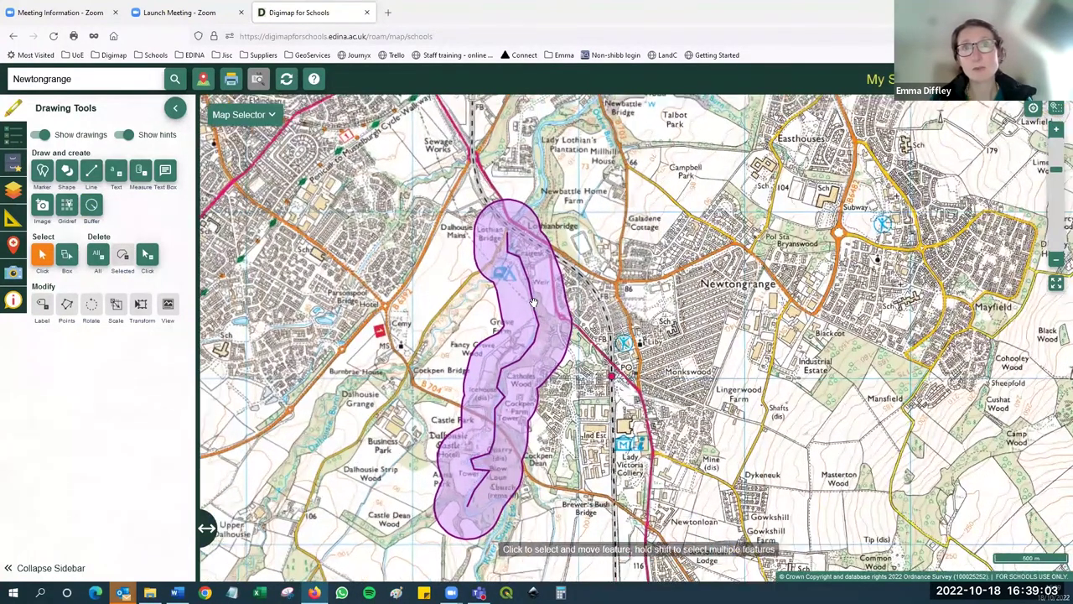
scroll(534, 299, up, 2)
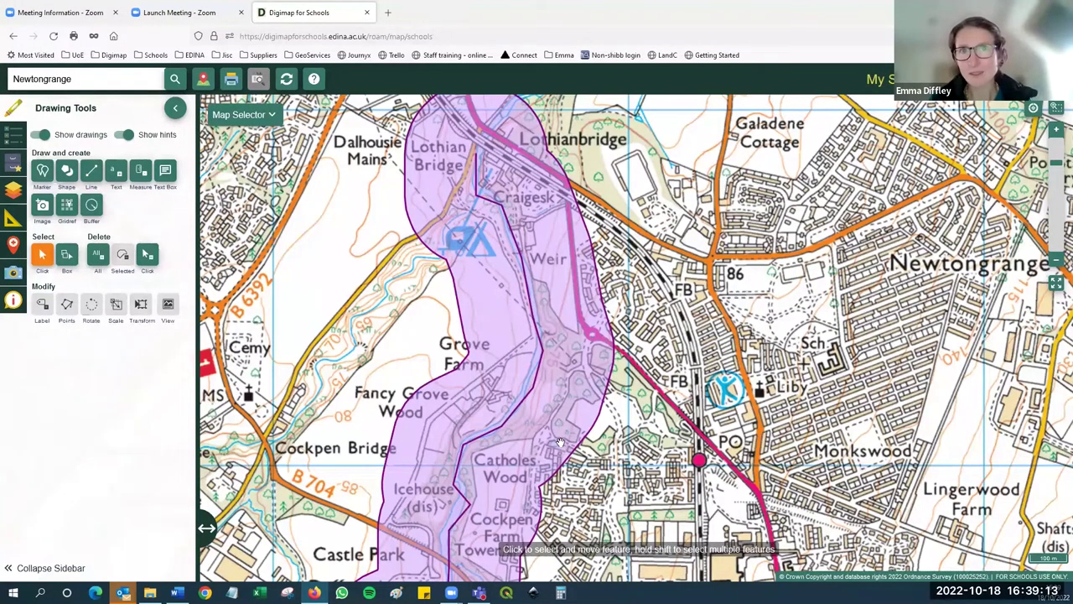
drag(650, 455, 688, 285)
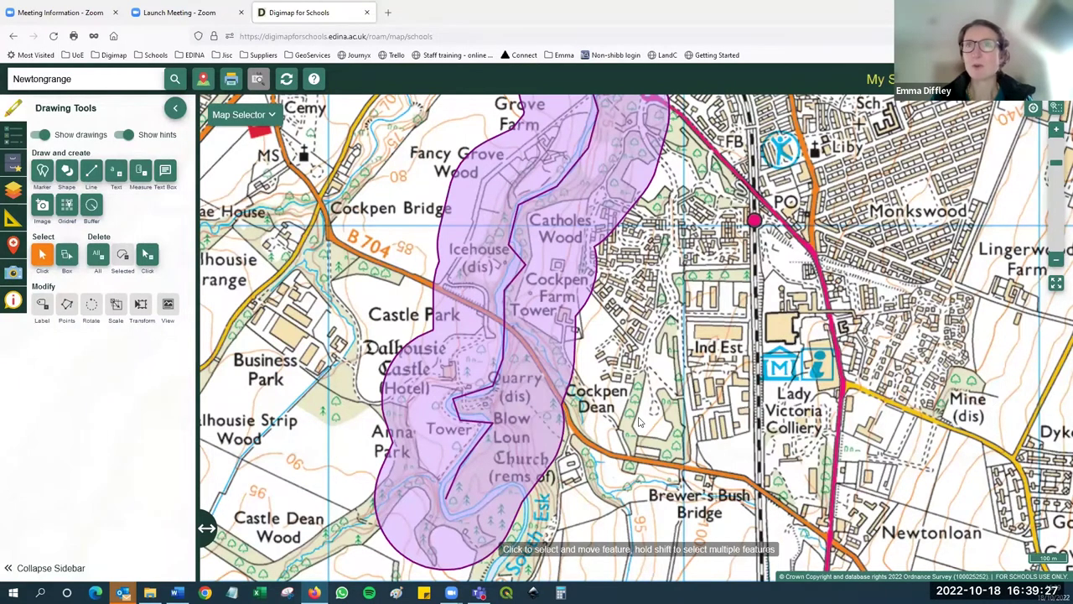
scroll(639, 422, down, 2)
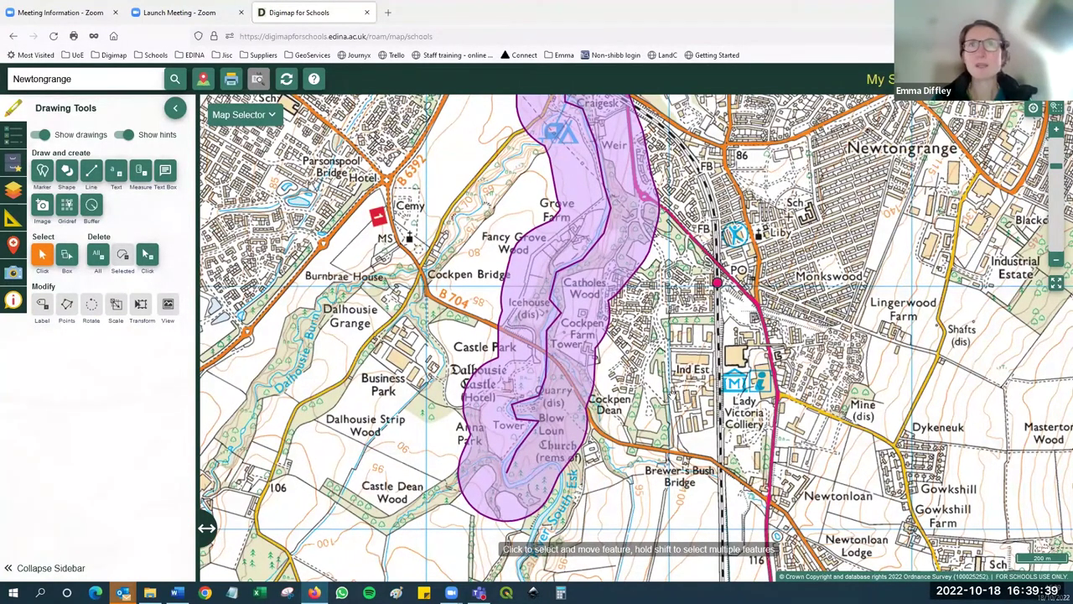
scroll(669, 396, down, 2)
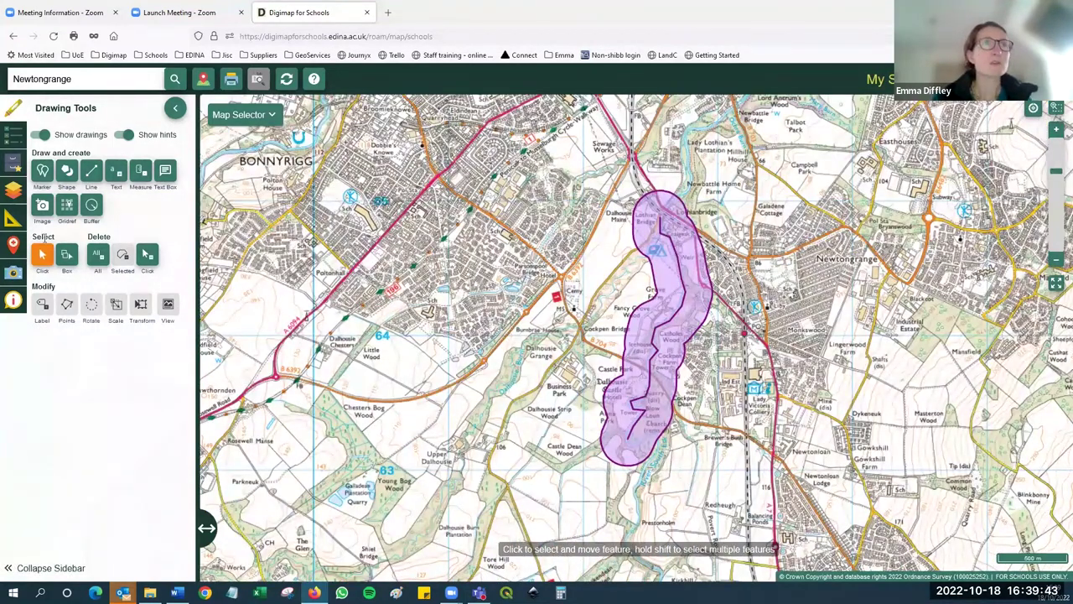
Delete all drawings and confirm, clearing the 200 m river buffer
click(98, 255)
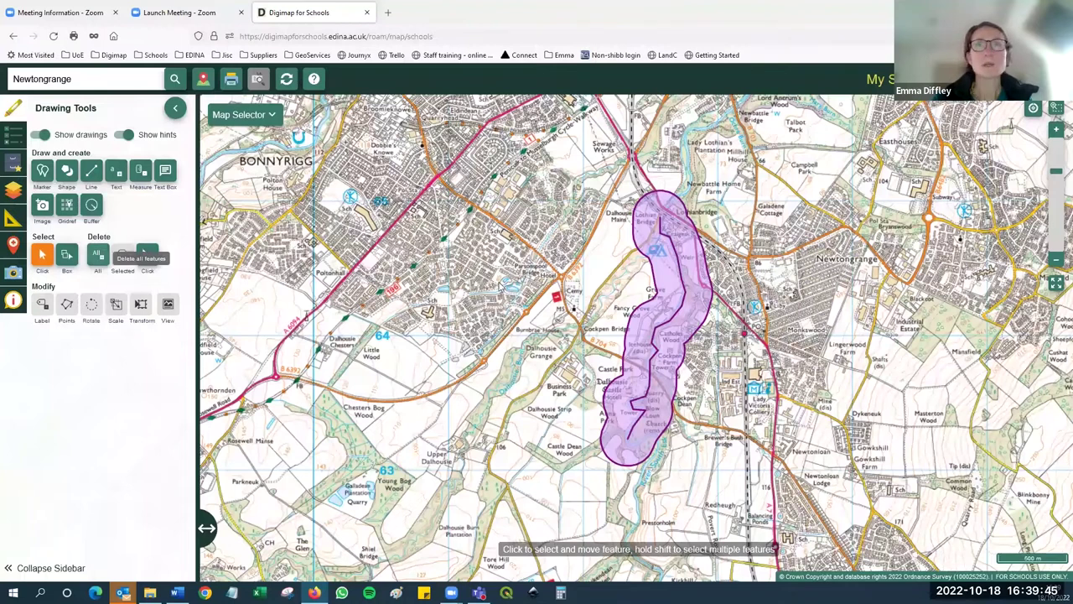
click(414, 394)
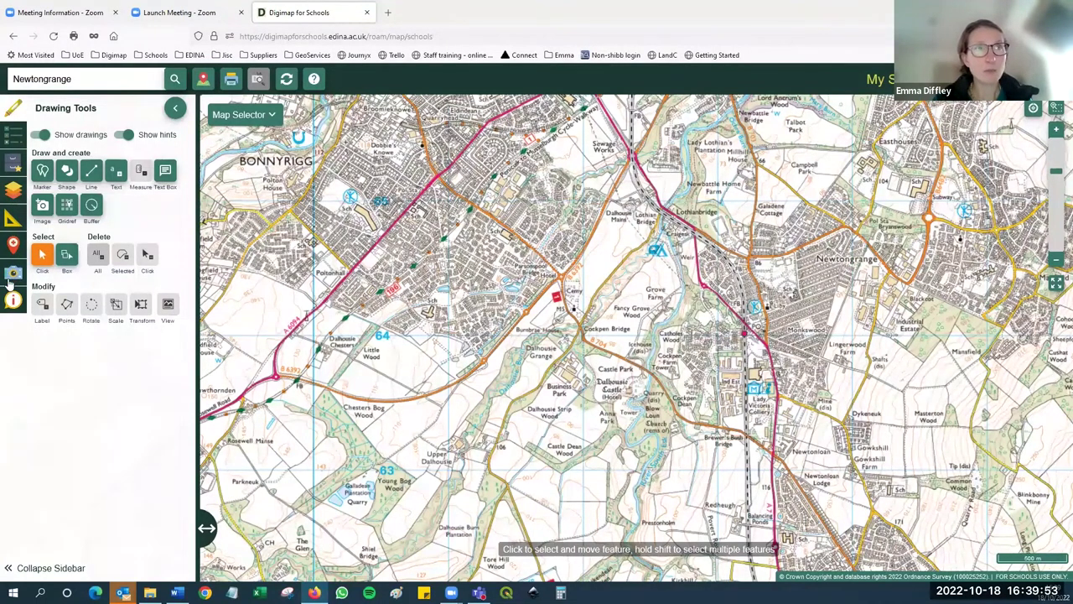
Open the Geograph Image Search panel and select its search box
click(11, 275)
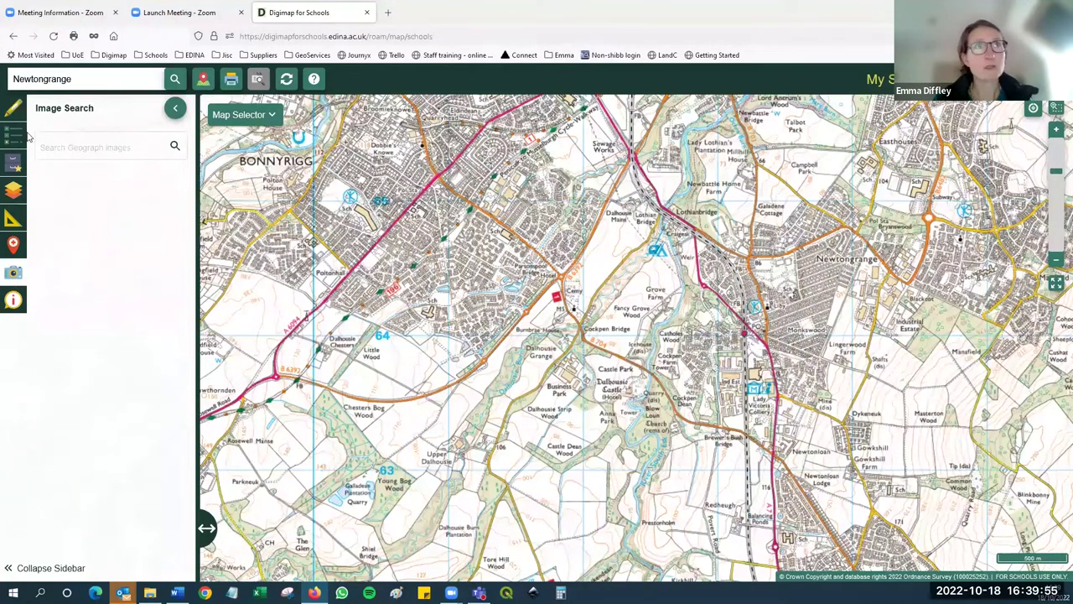
click(98, 154)
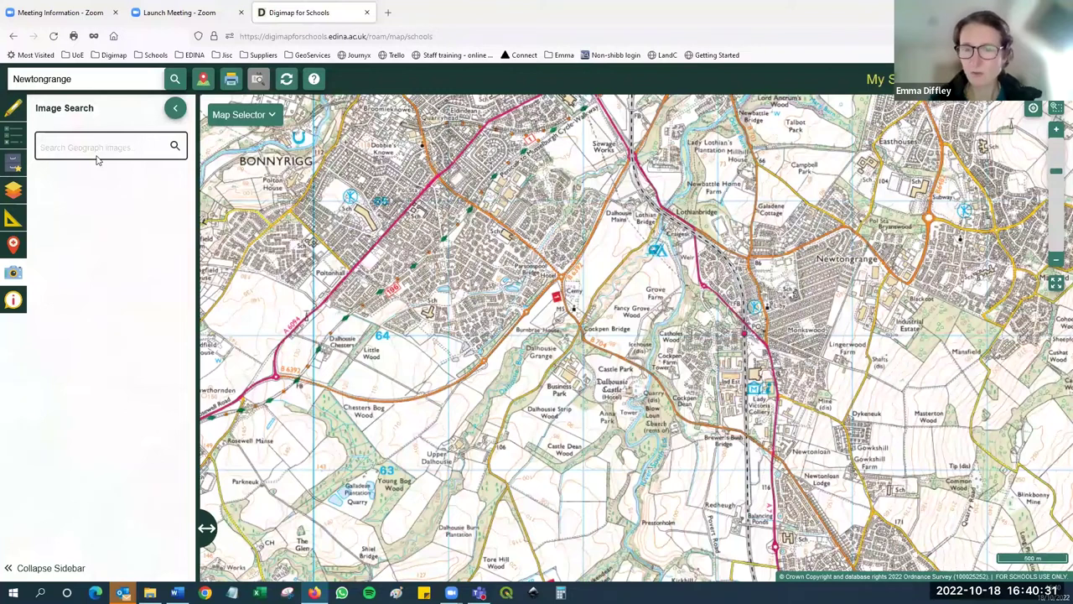
Zoom the map in towards Lady Victoria Colliery to load Geograph image results
click(99, 153)
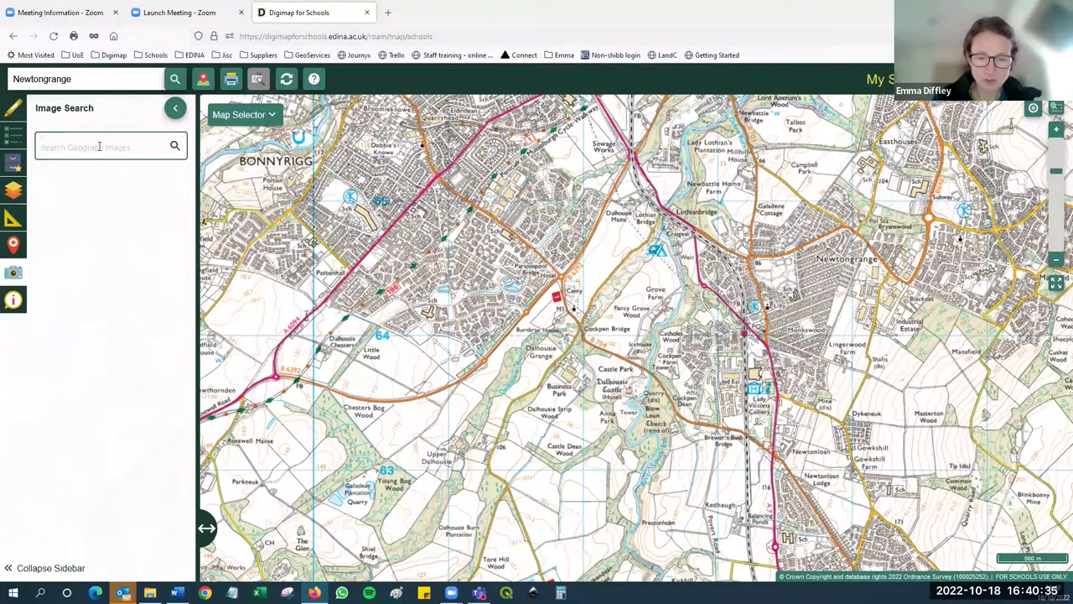
text(')
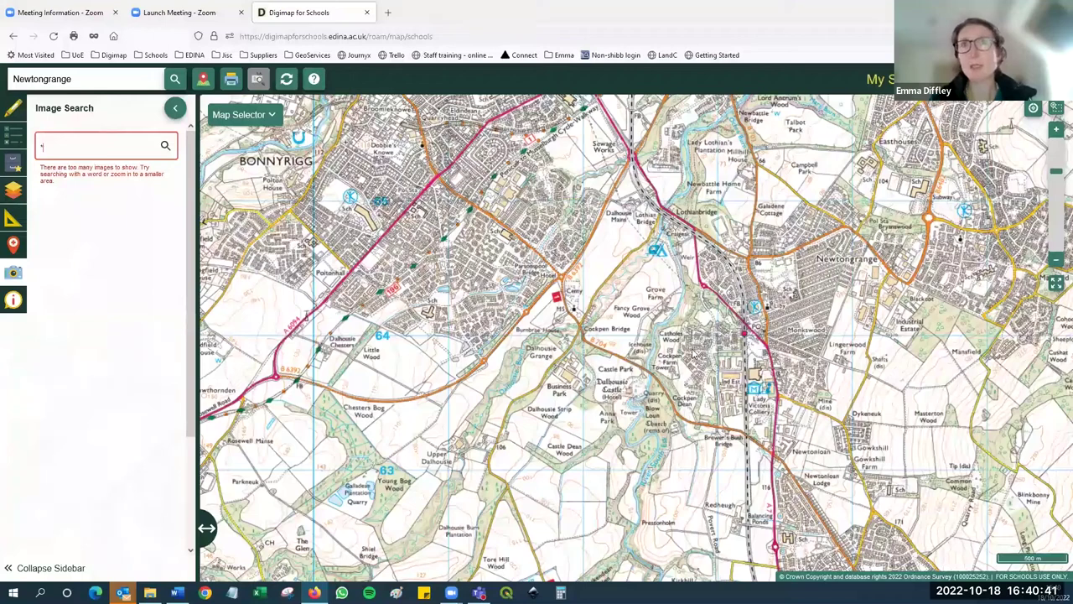
scroll(771, 386, up, 1)
scroll(648, 396, up, 1)
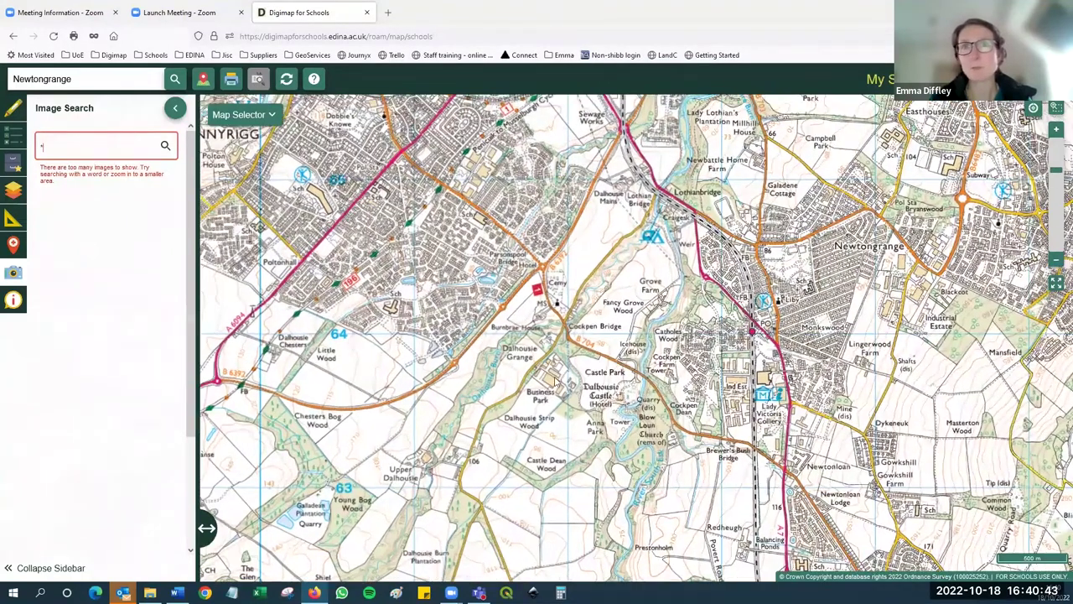
key(Right)
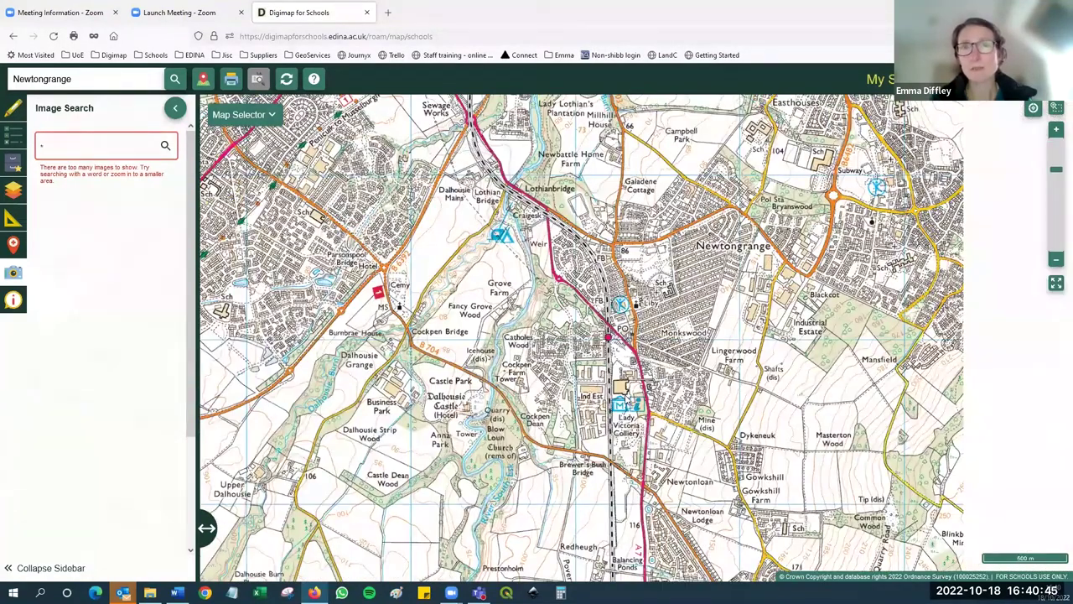
scroll(625, 401, up, 3)
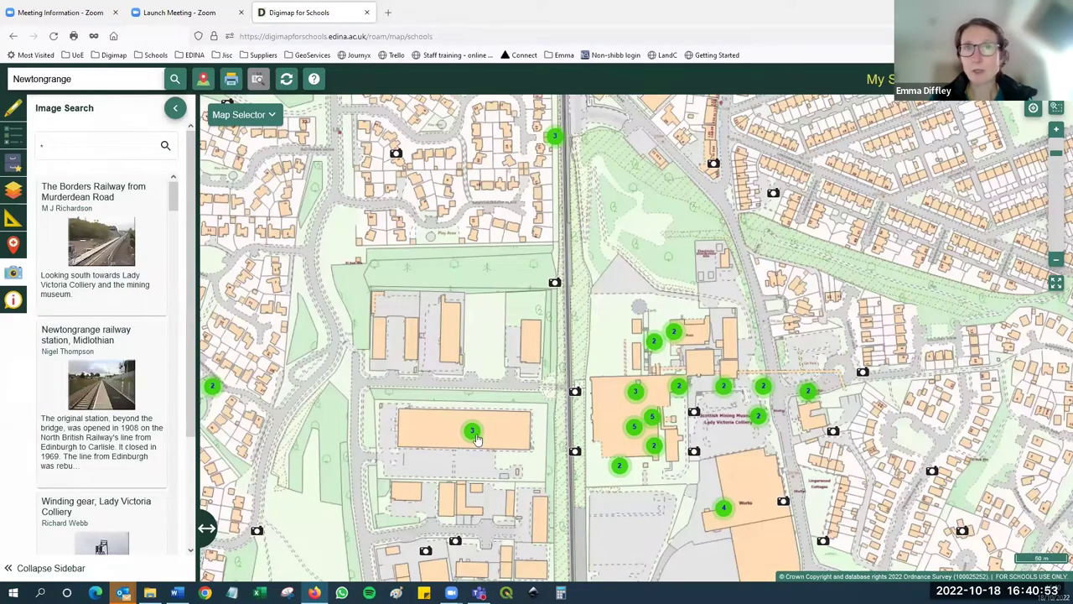
Zoom in on the colliery and show the photo marker at its building
scroll(467, 436, up, 2)
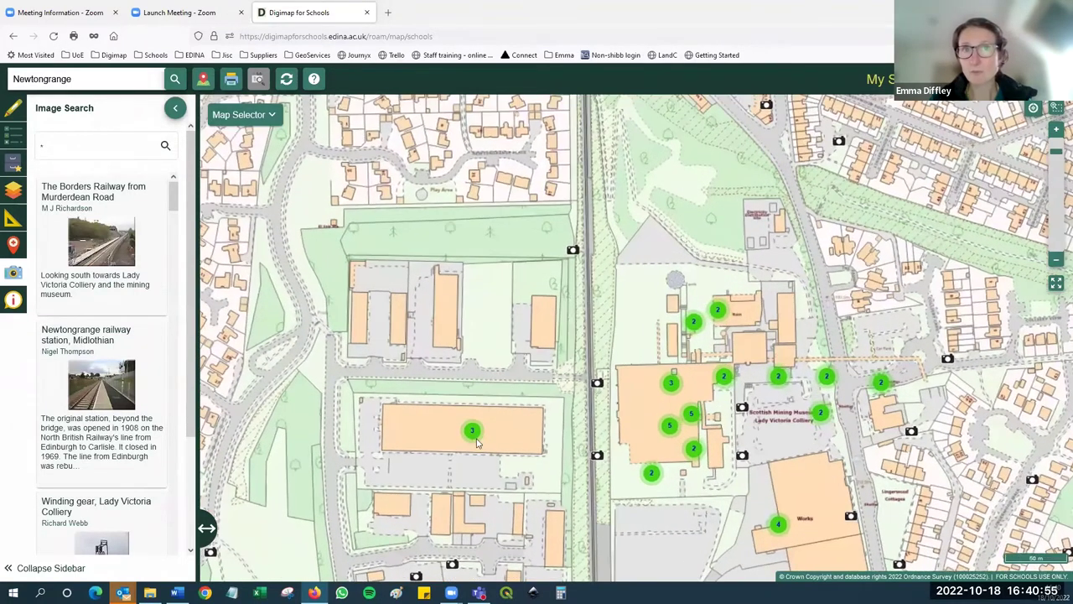
scroll(468, 436, up, 1)
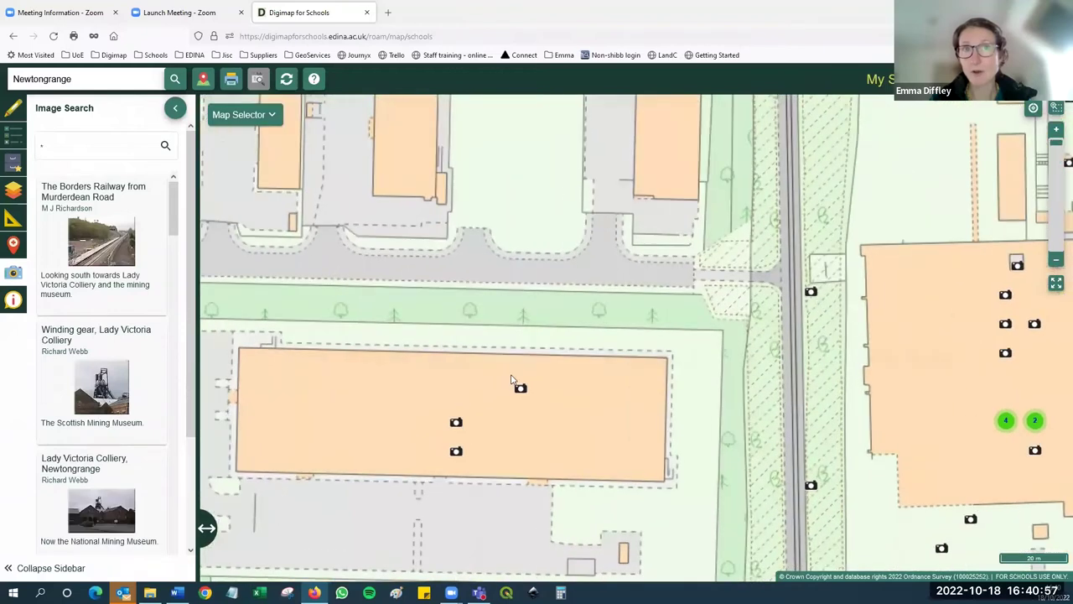
scroll(126, 210, down, 3)
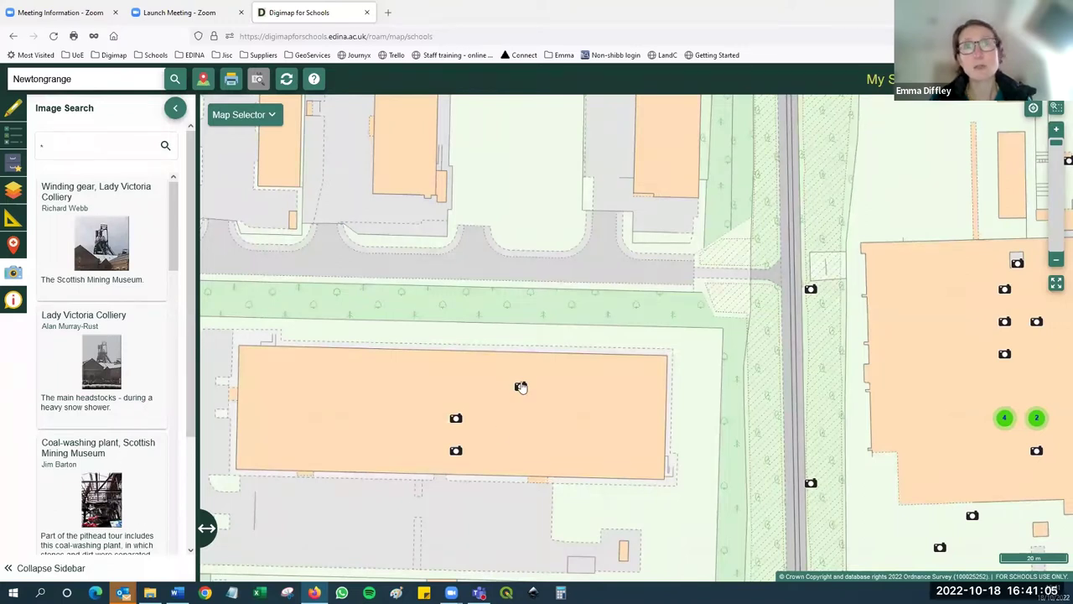
click(521, 387)
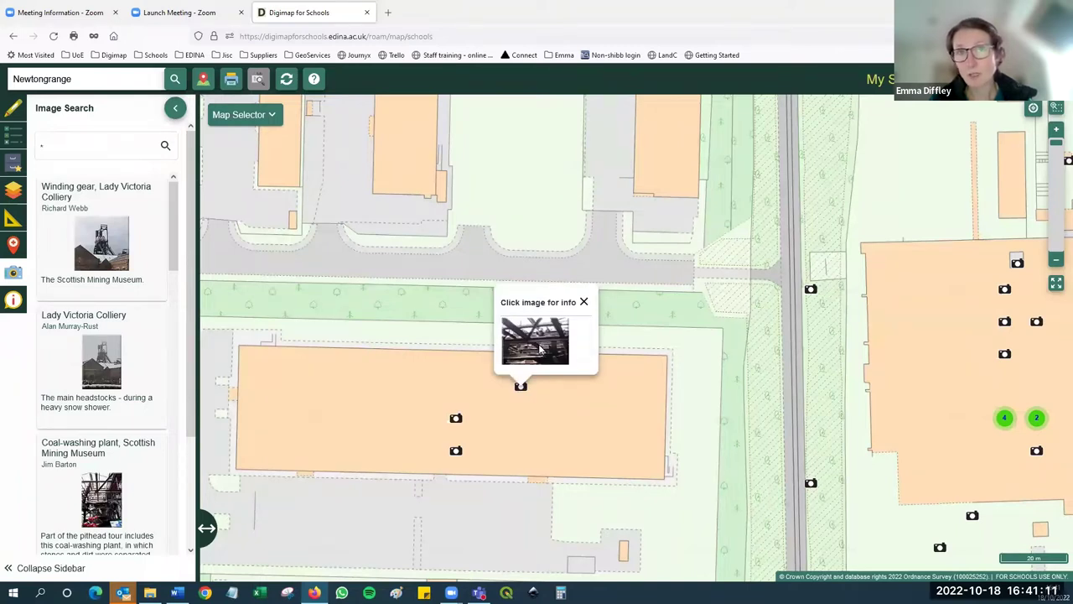
Open the Mining Museum exhibit photo full size, read its details, then close it
click(541, 349)
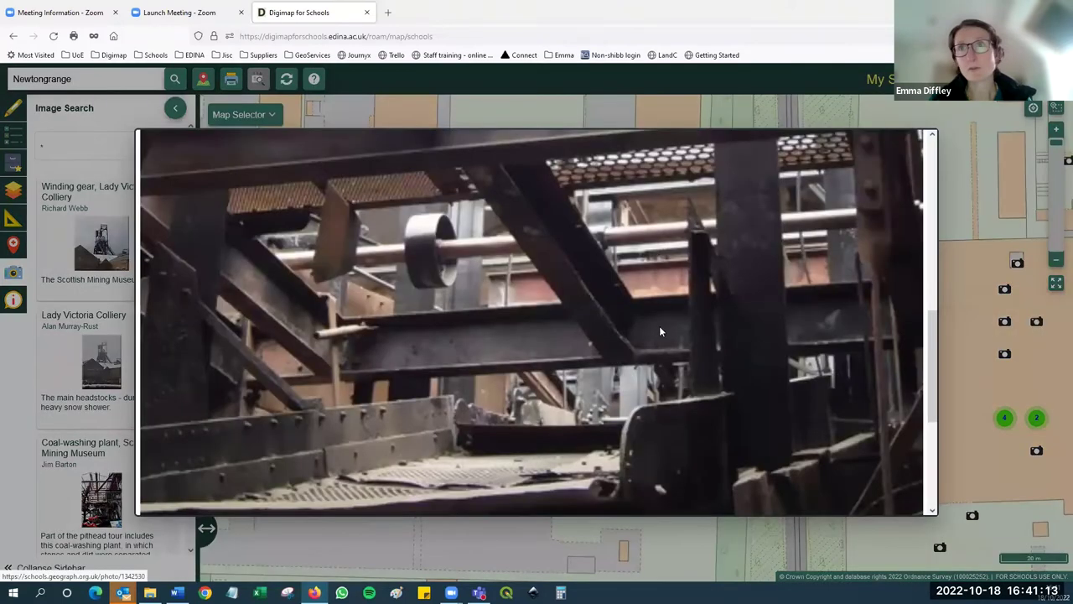
scroll(666, 344, down, 5)
scroll(666, 350, up, 5)
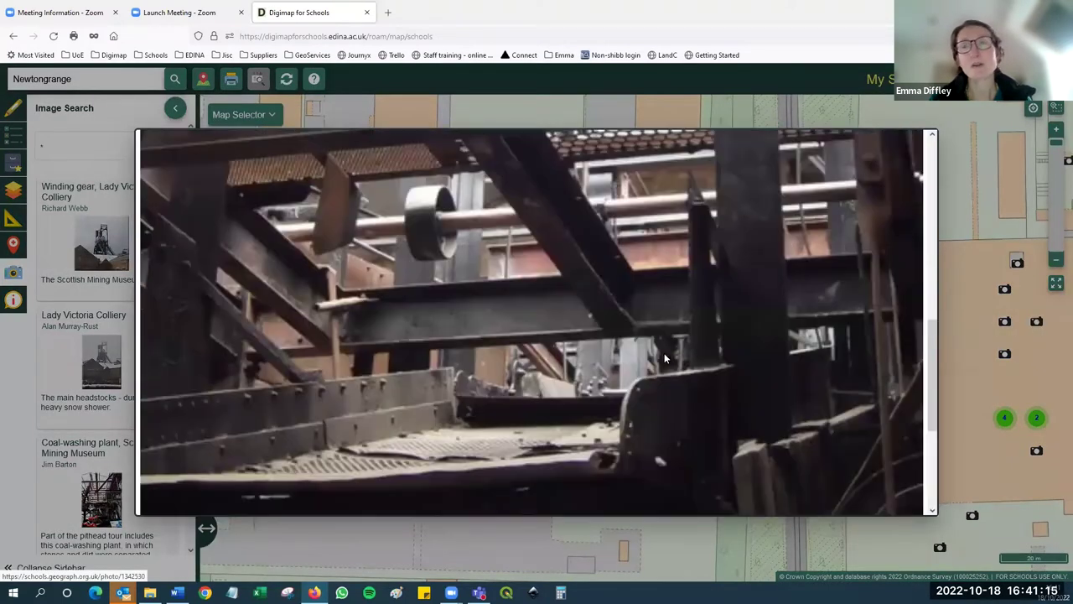
scroll(658, 360, up, 3)
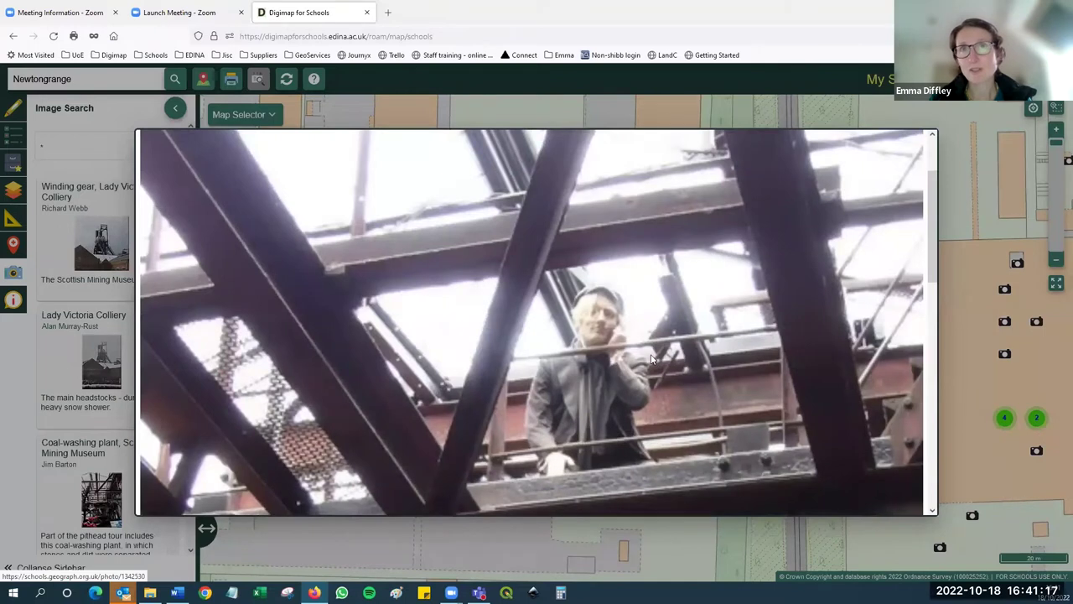
scroll(653, 359, up, 1)
scroll(646, 358, up, 1)
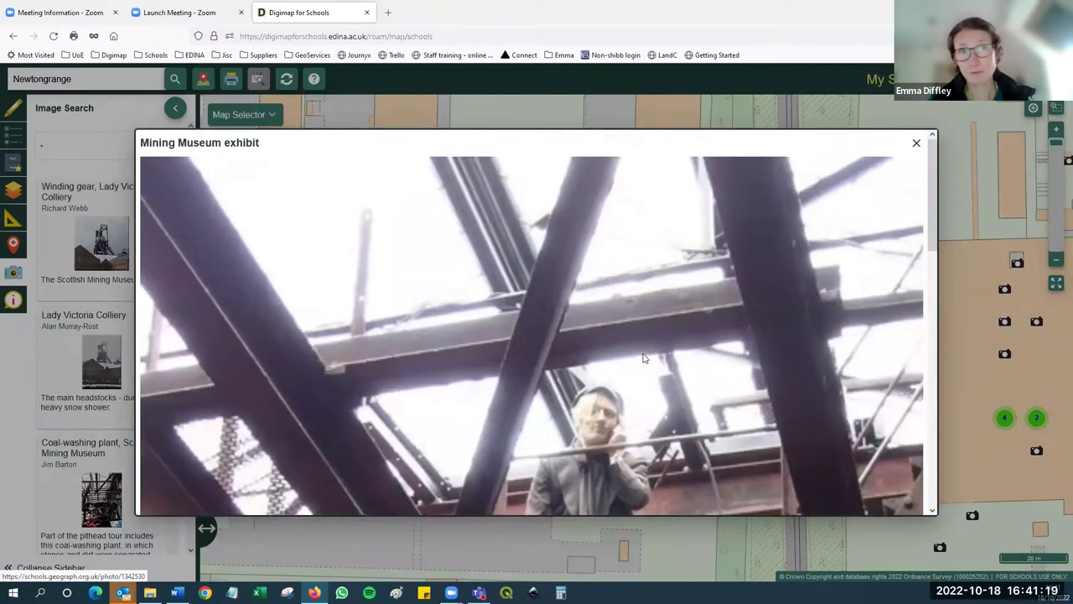
scroll(642, 352, down, 2)
scroll(639, 362, down, 3)
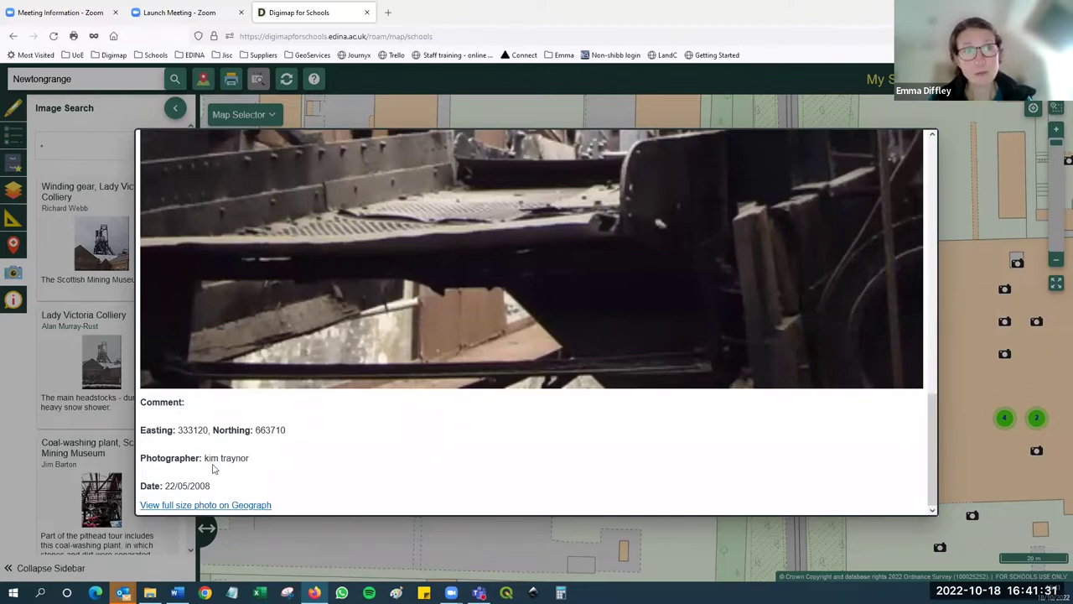
scroll(883, 187, up, 5)
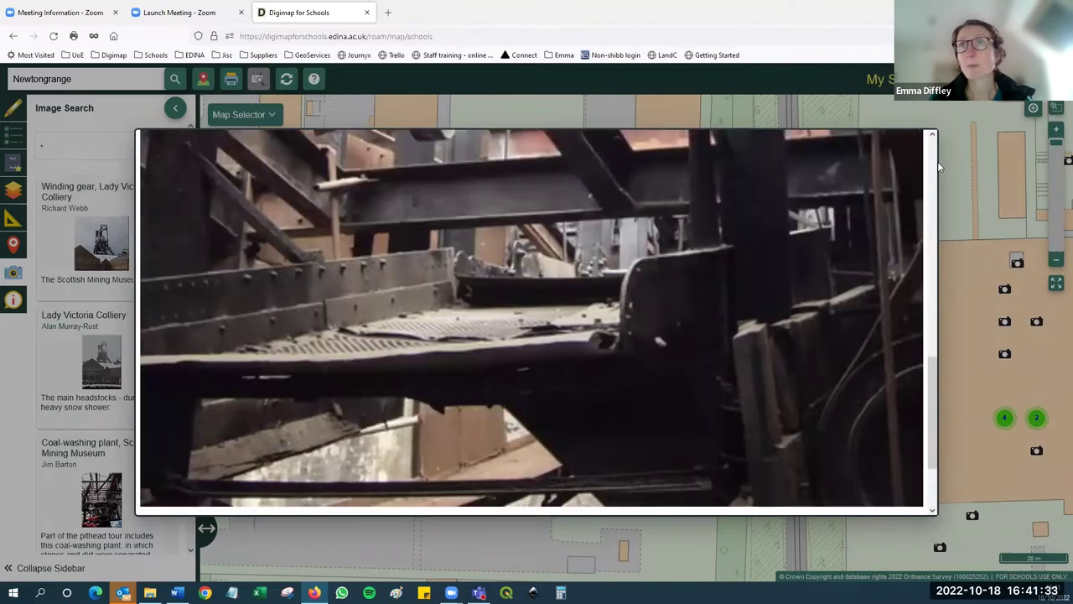
scroll(890, 166, up, 3)
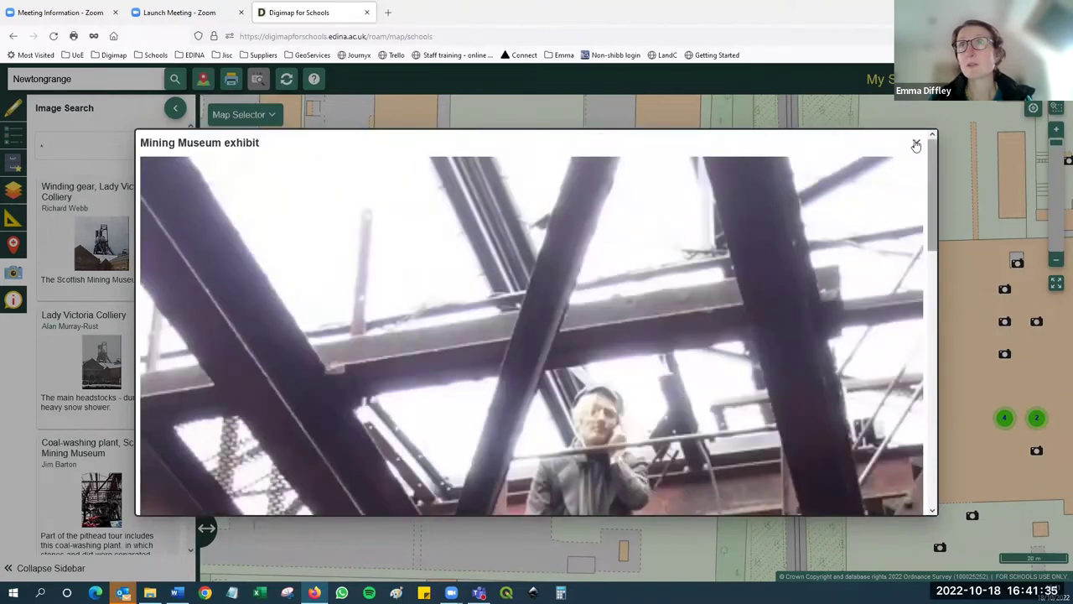
click(918, 147)
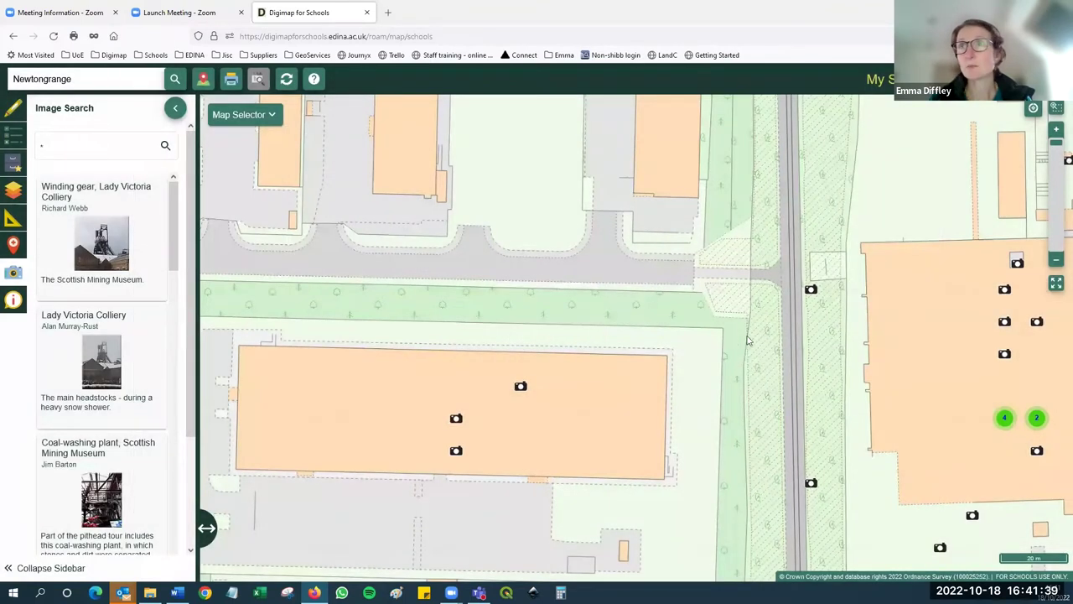
Zoom out and move the map north to the railway near Monkswood
scroll(751, 339, down, 2)
scroll(754, 335, down, 2)
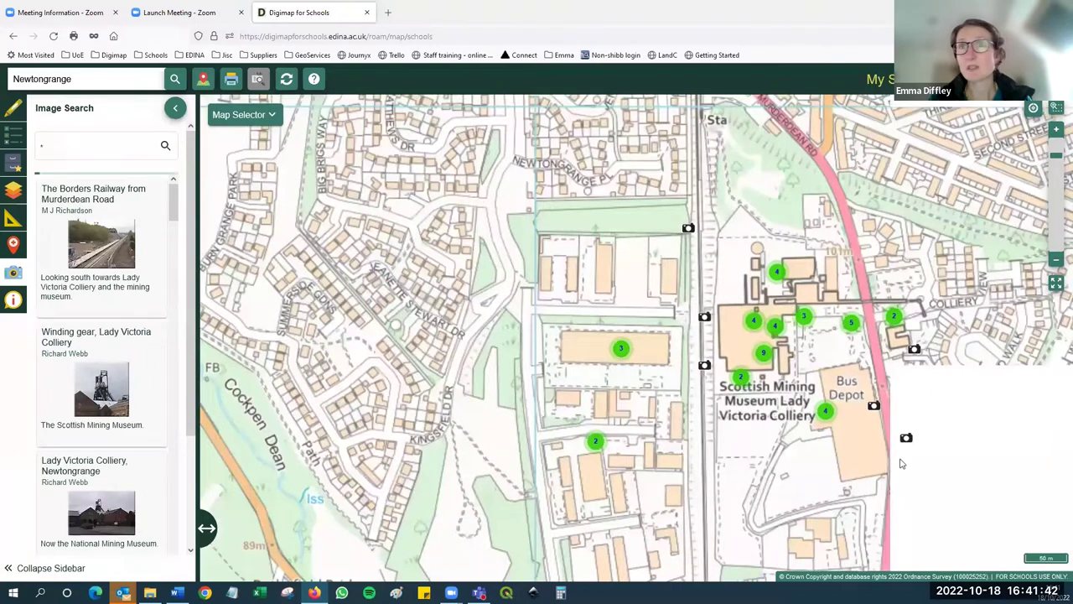
drag(901, 463, 582, 314)
drag(584, 341, 709, 447)
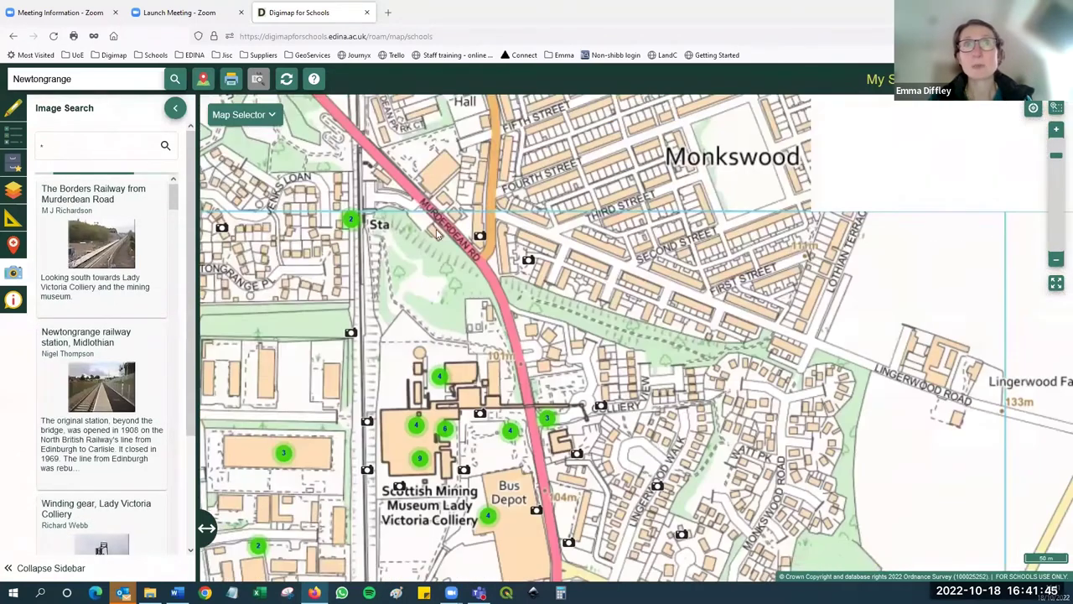
scroll(520, 300, up, 1)
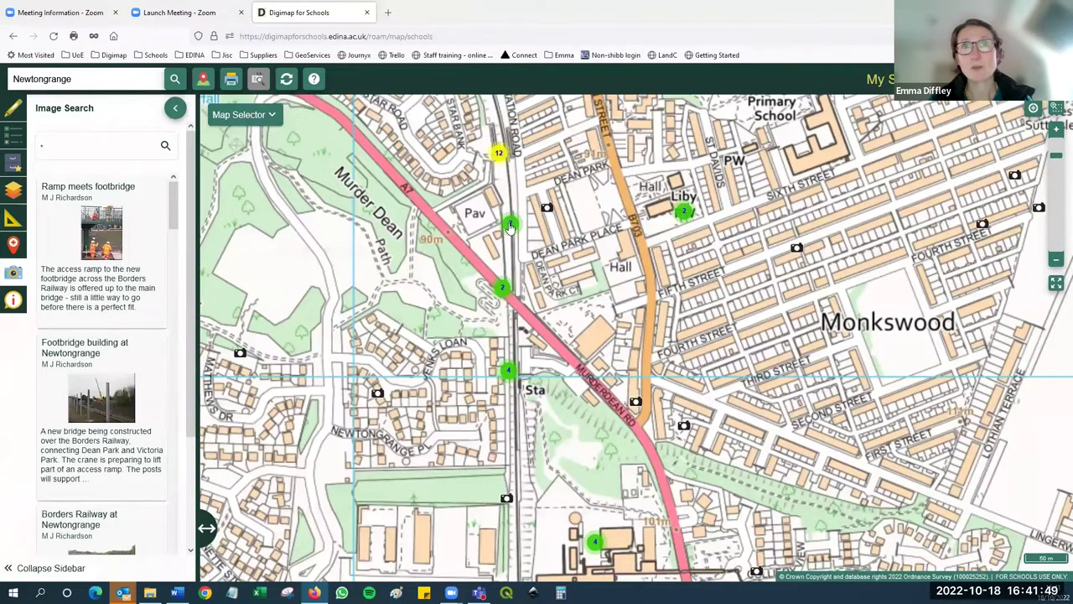
View the Borders Railway at Newtongrange photo from the green 2 cluster, then close it
click(509, 226)
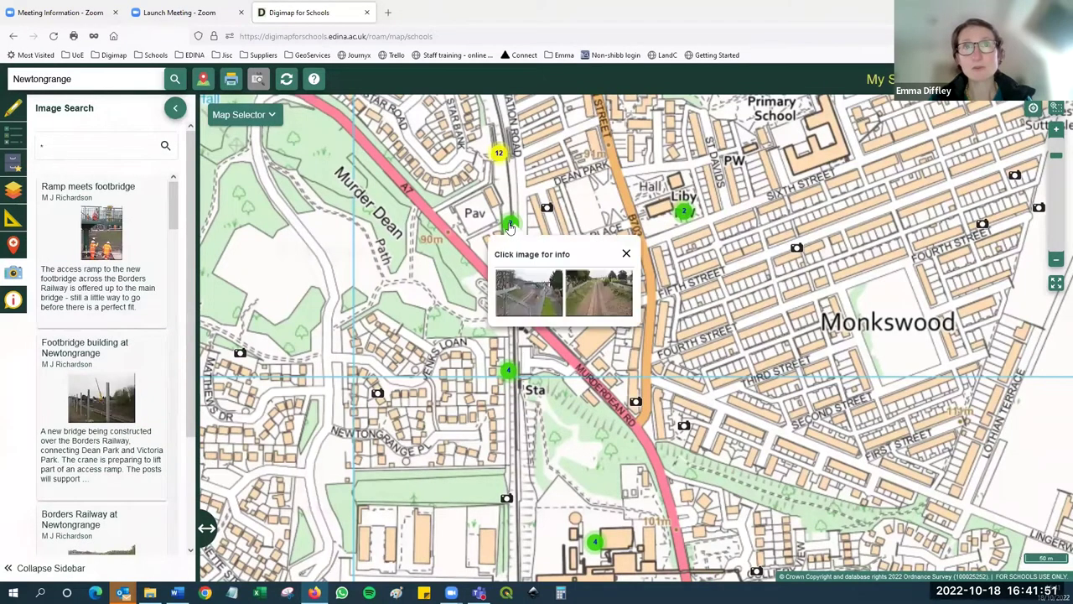
click(528, 298)
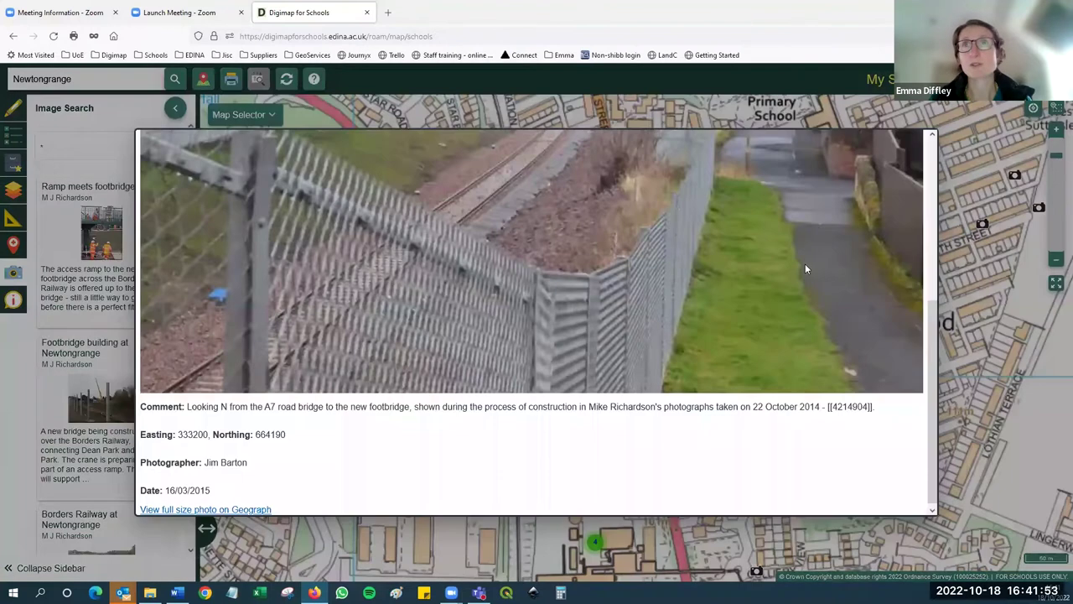
scroll(775, 260, up, 5)
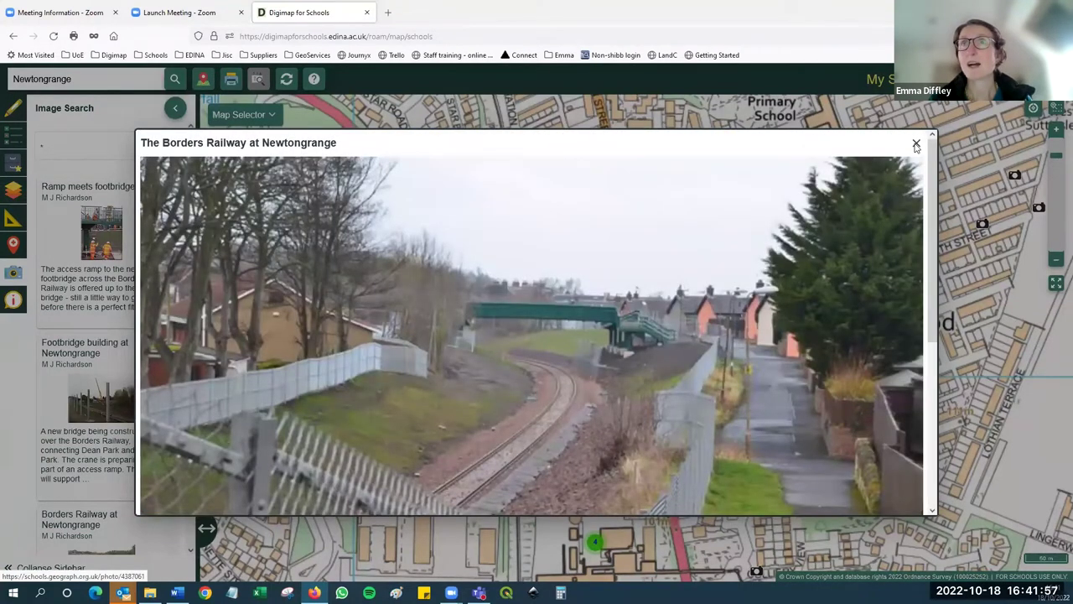
click(629, 258)
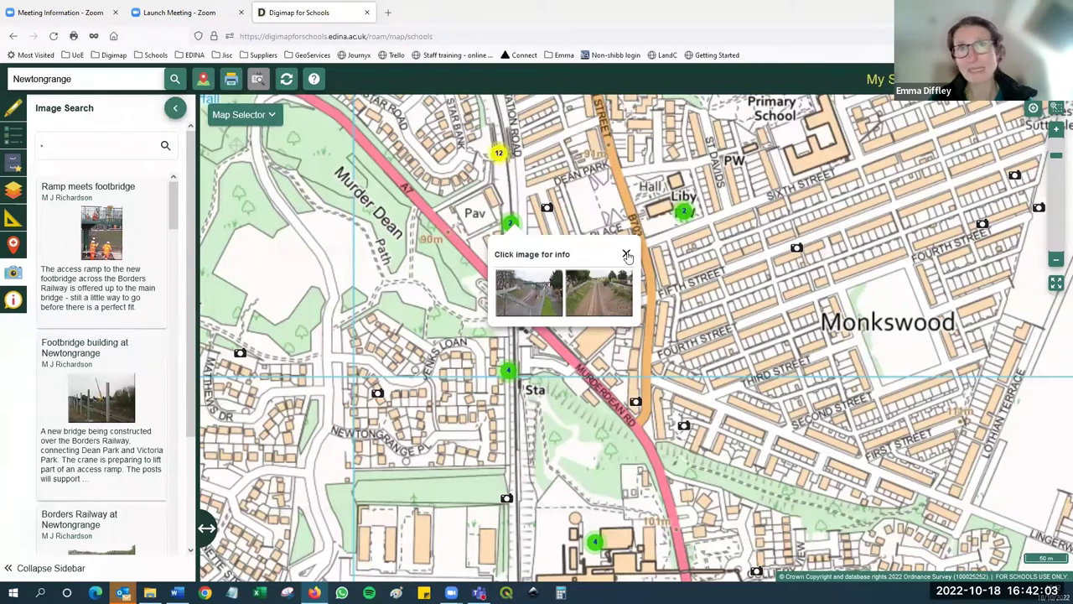
click(628, 256)
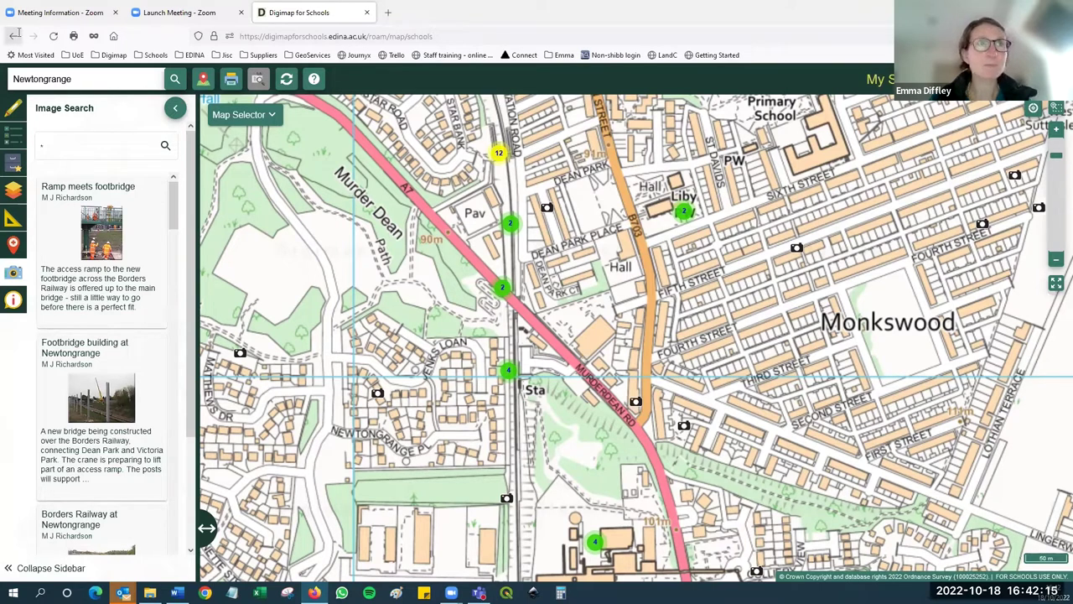
click(68, 153)
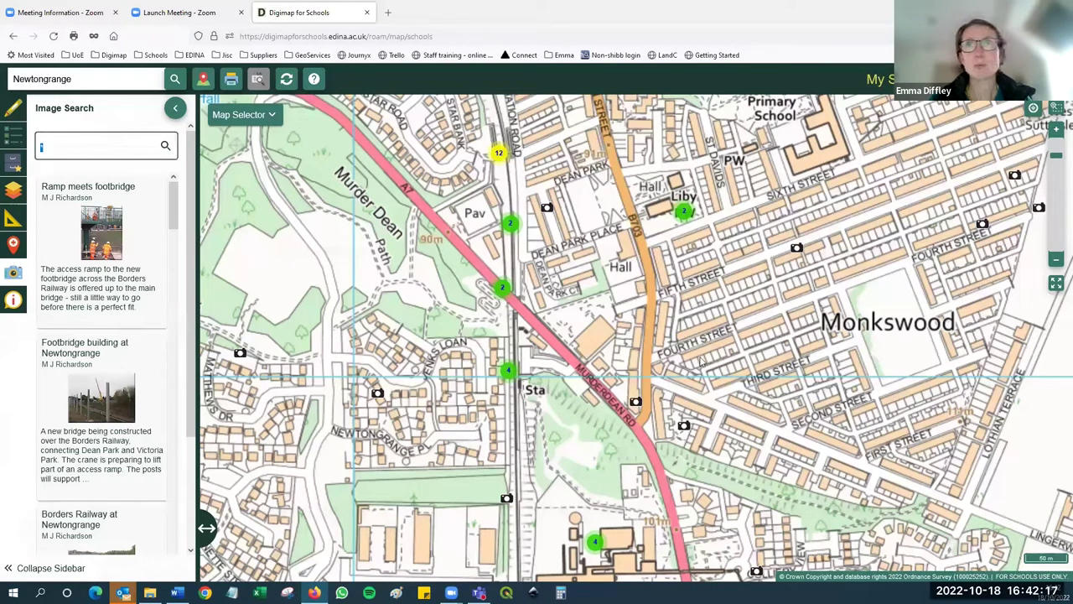
Search Geograph images for 'church' and jump to the Cockpen Church results
scroll(683, 343, down, 2)
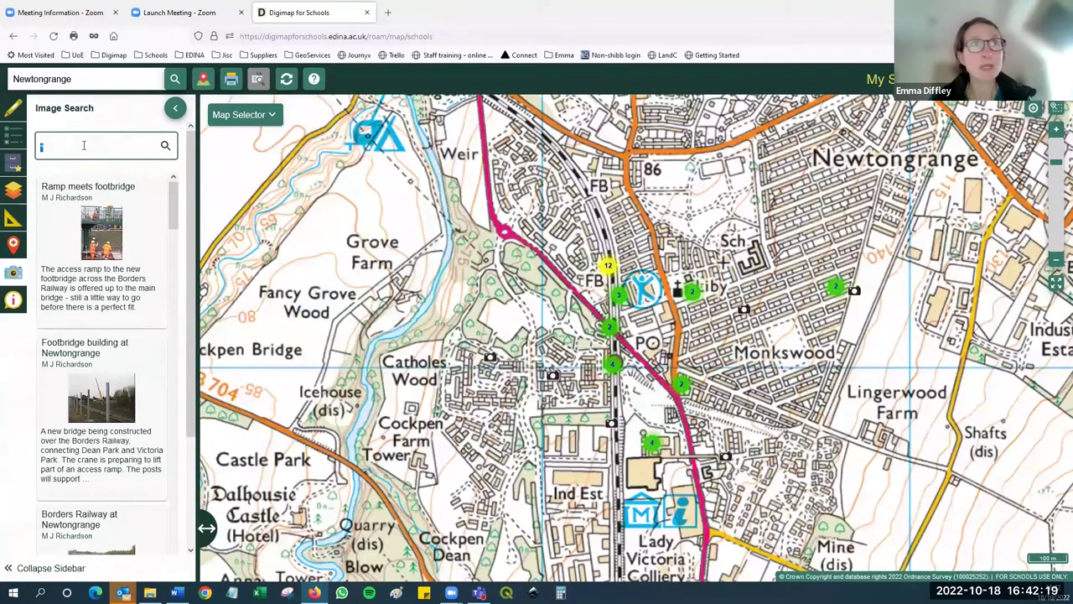
text(c)
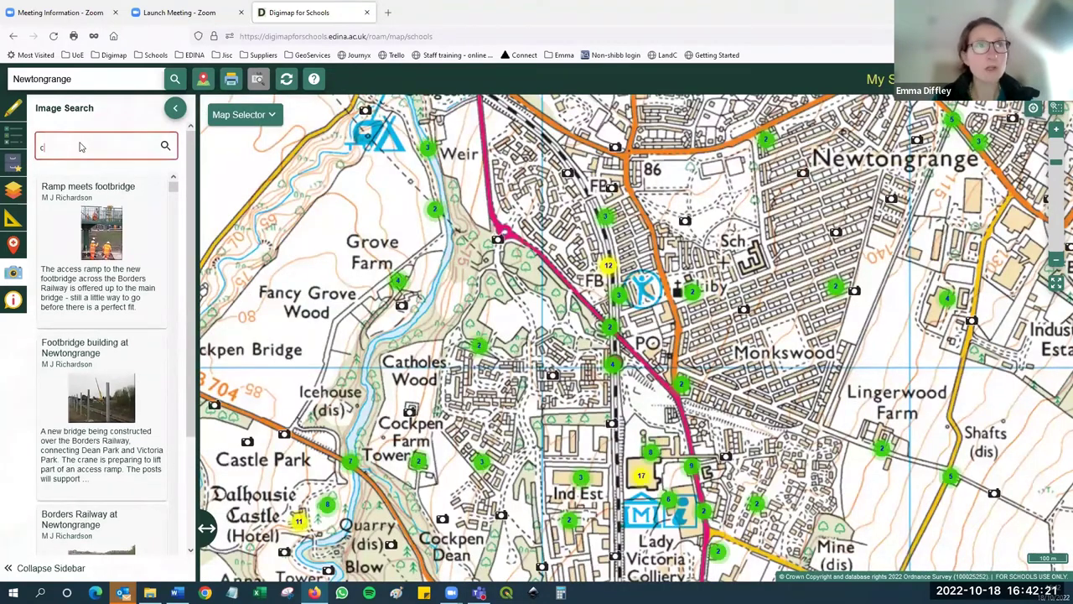
text(hurch)
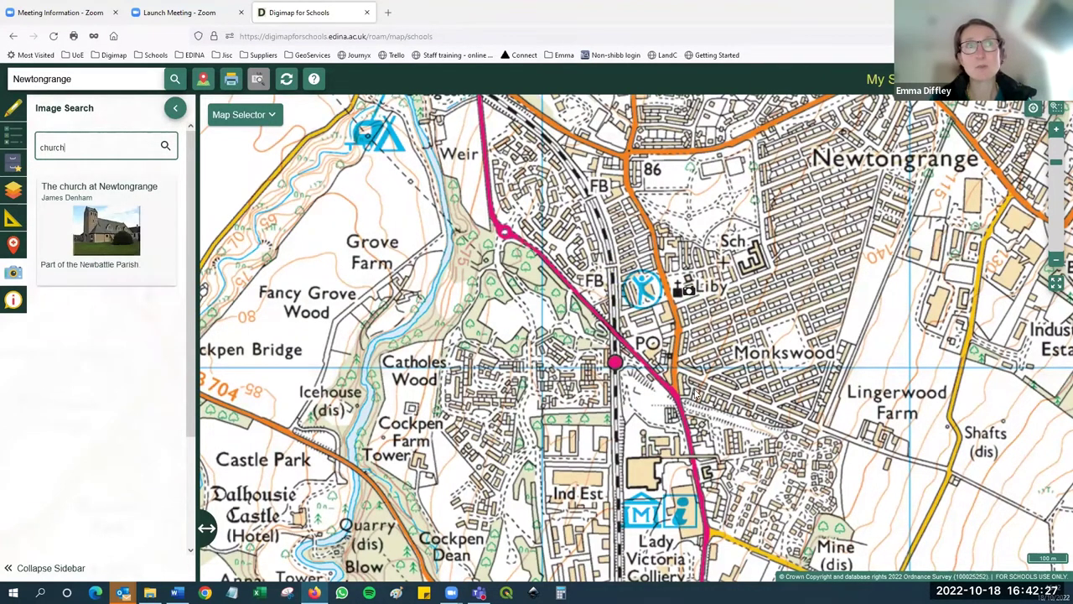
scroll(695, 395, down, 1)
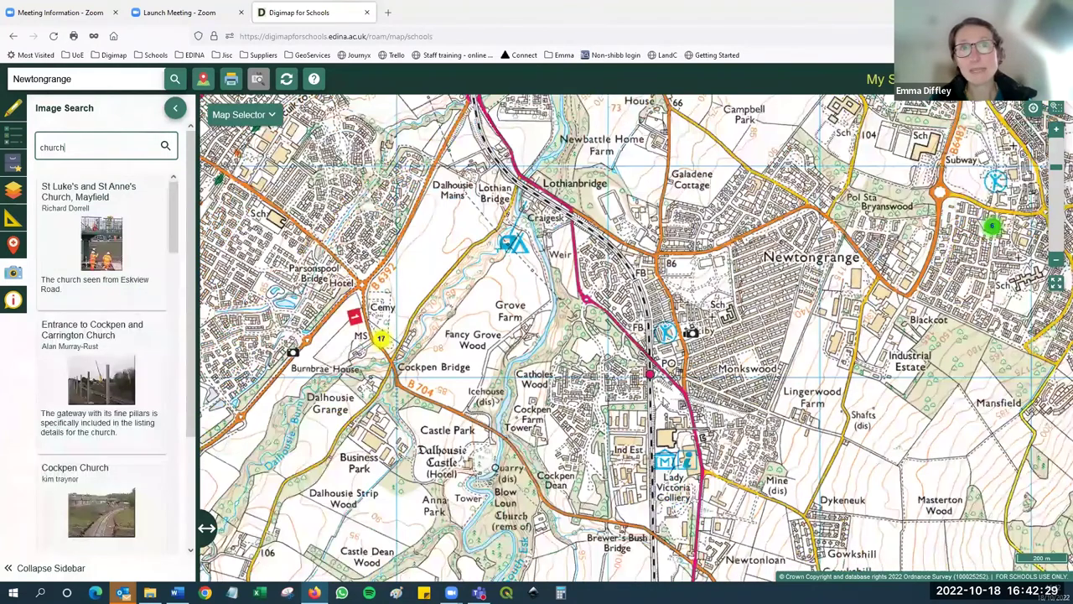
scroll(490, 362, down, 1)
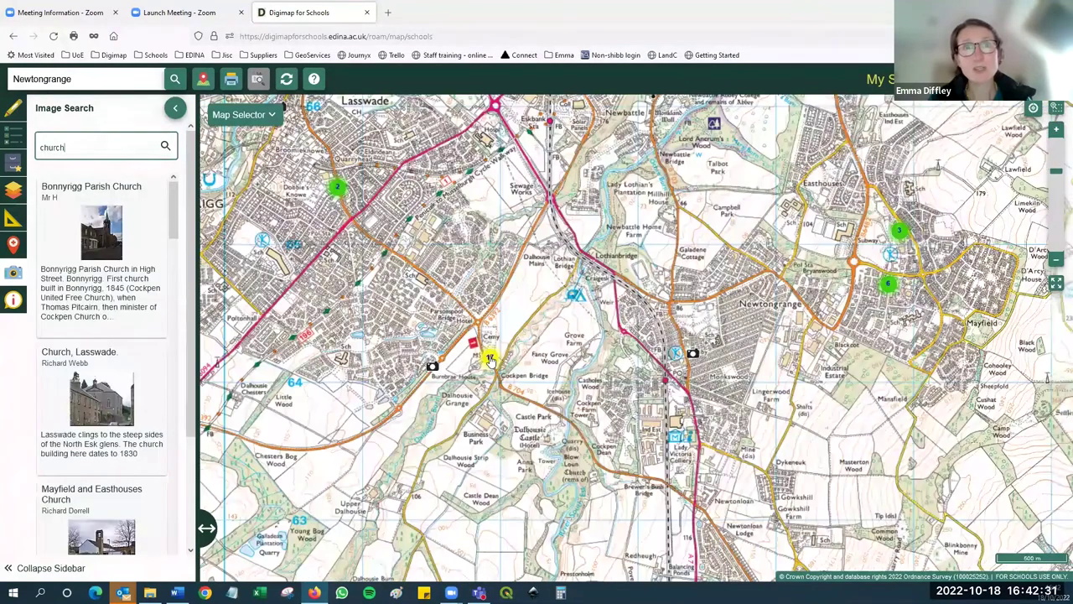
click(489, 359)
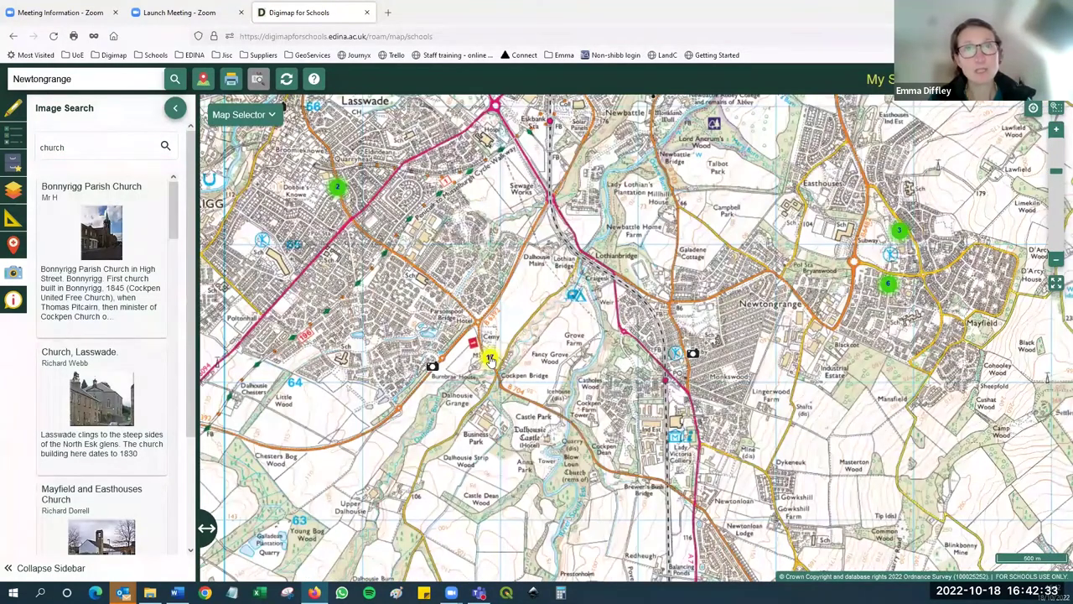
click(489, 359)
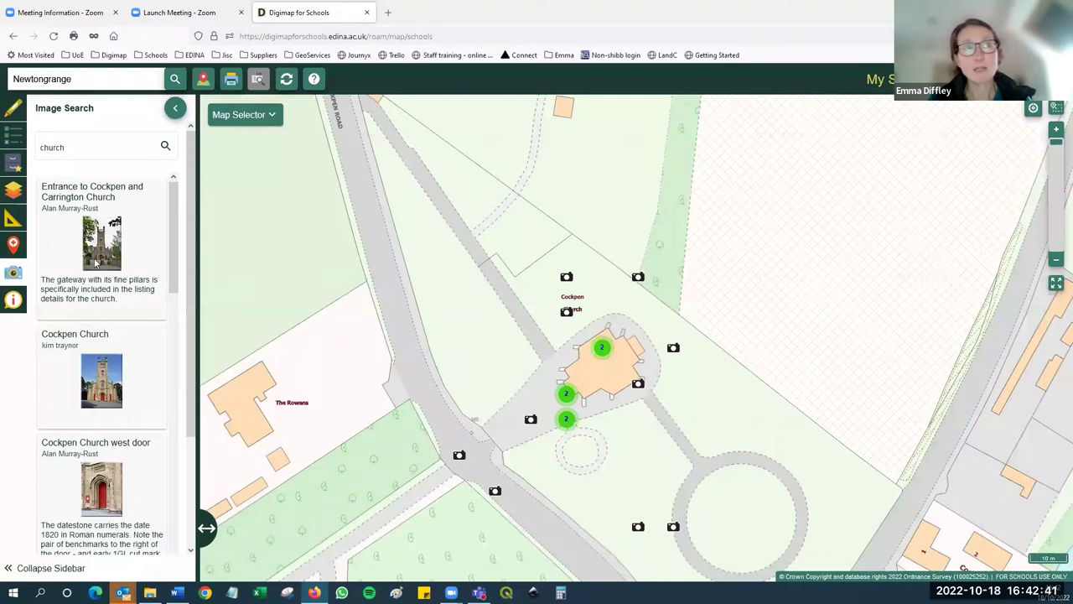
Show the Cockpen Church west door photo on the map
click(567, 419)
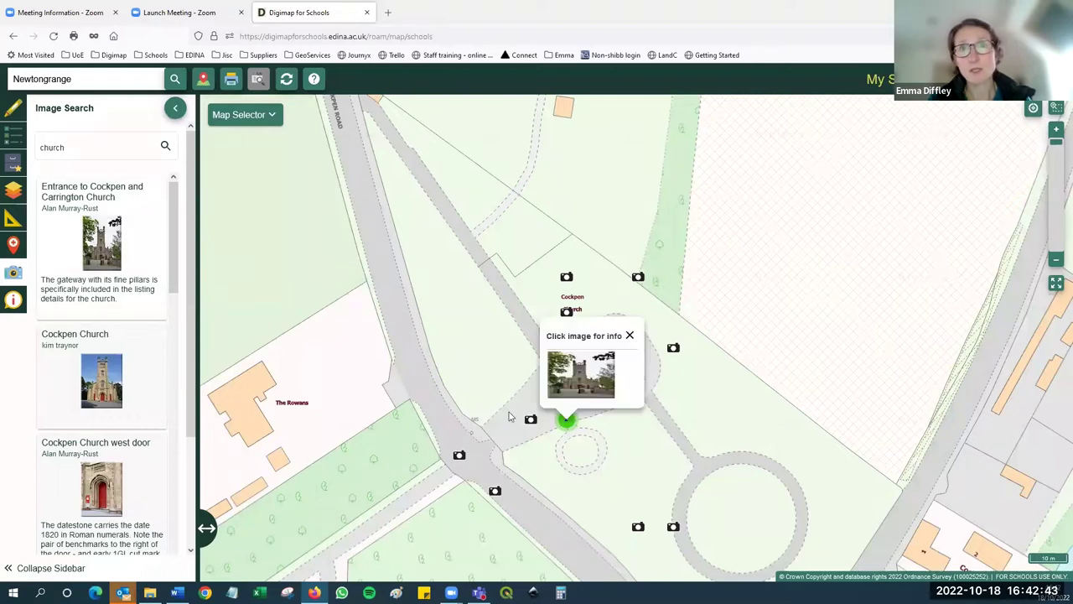
click(105, 486)
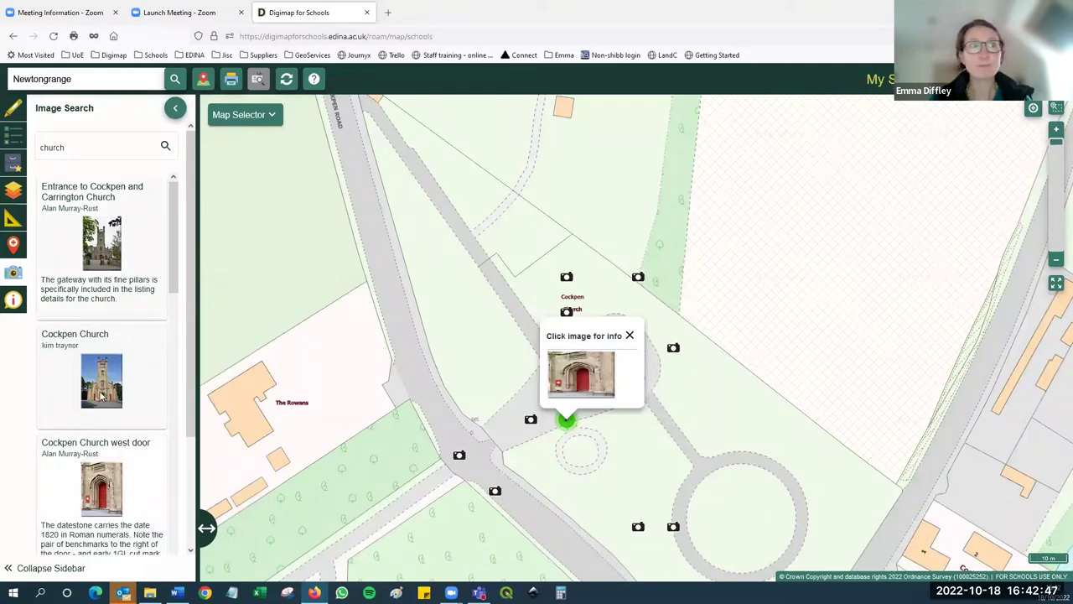
scroll(101, 384, down, 3)
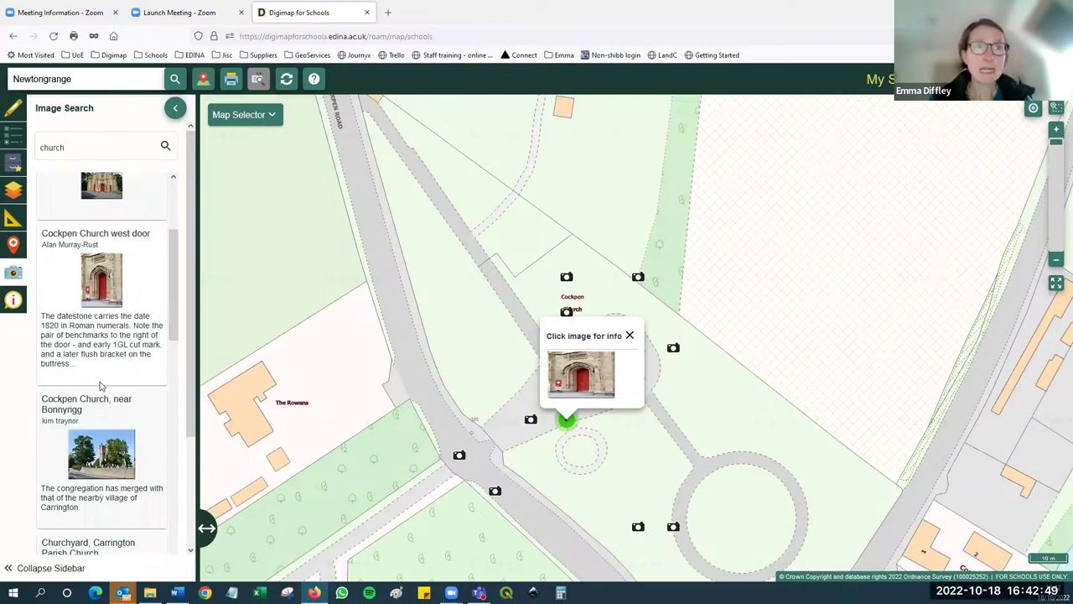
scroll(89, 368, down, 1)
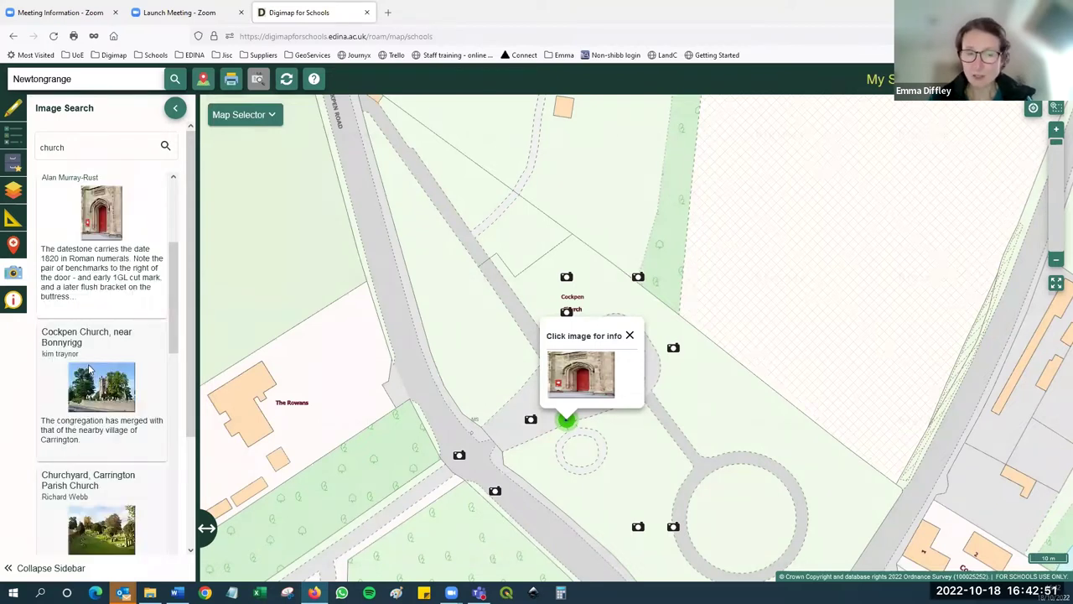
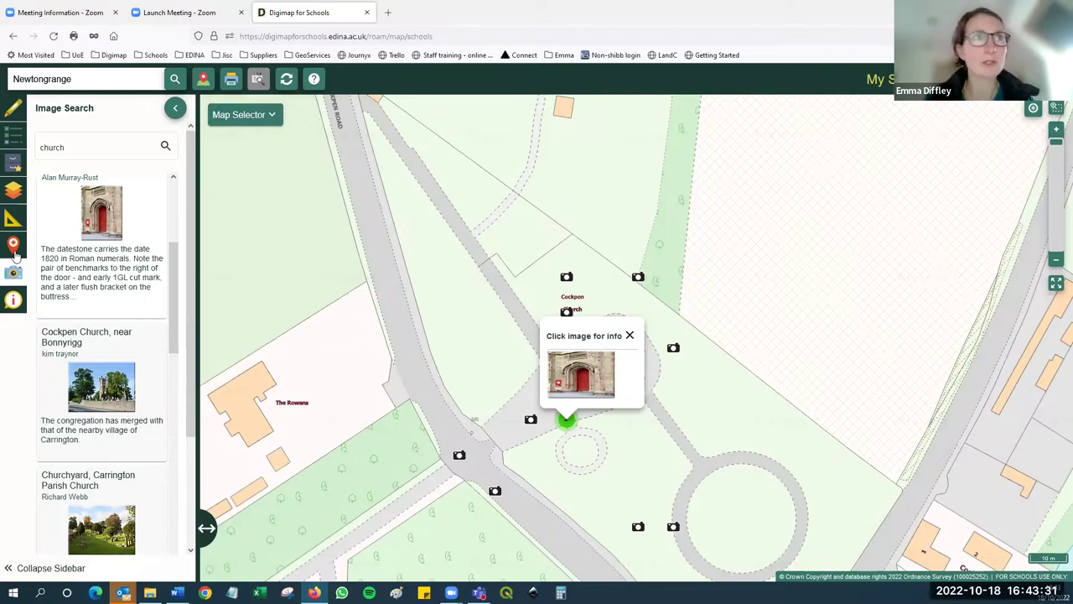
Reload Digimap so it returns to the overview of the British Isles and north-west Europe
click(11, 252)
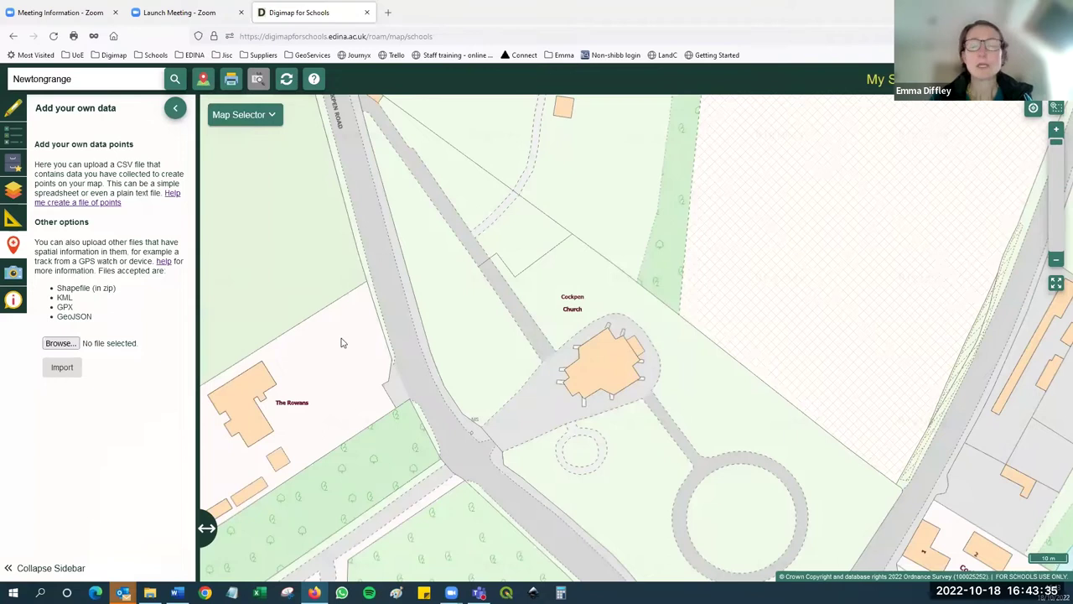
click(286, 78)
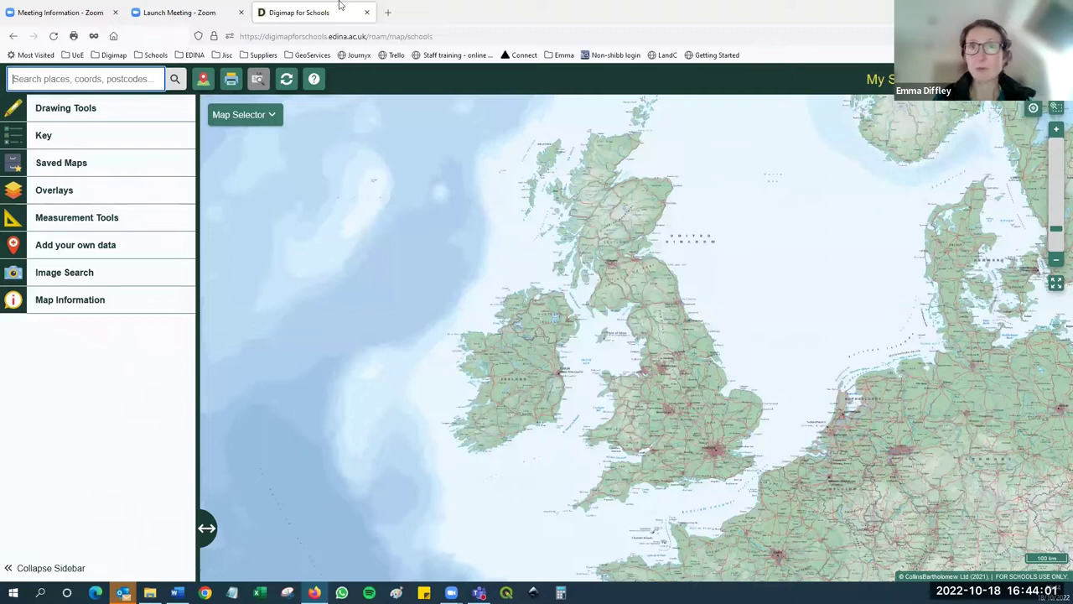
Open the Add your own data panel and discard Excel's recovered documents
click(14, 250)
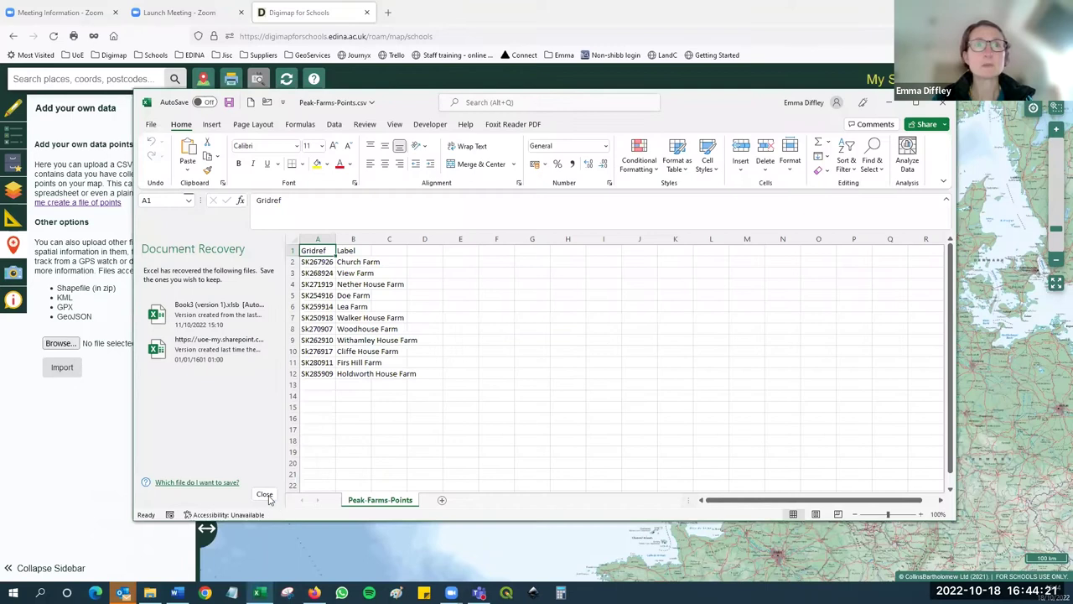
click(375, 244)
click(411, 263)
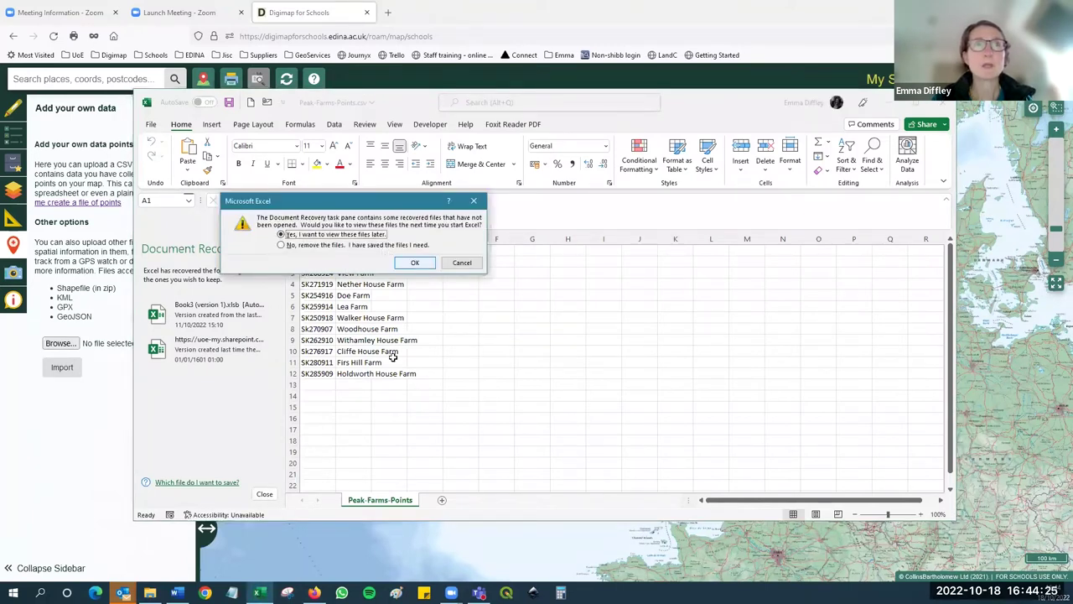
Widen columns A and B to fit the grid references and farm names, then browse for an upload file
drag(182, 239, 202, 239)
drag(287, 239, 288, 239)
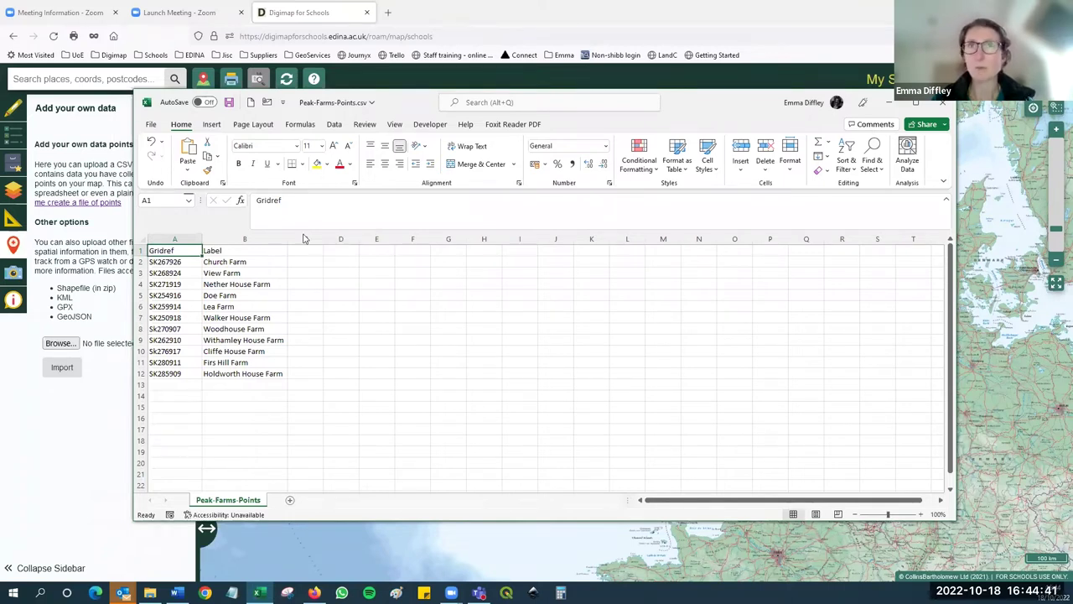
click(888, 104)
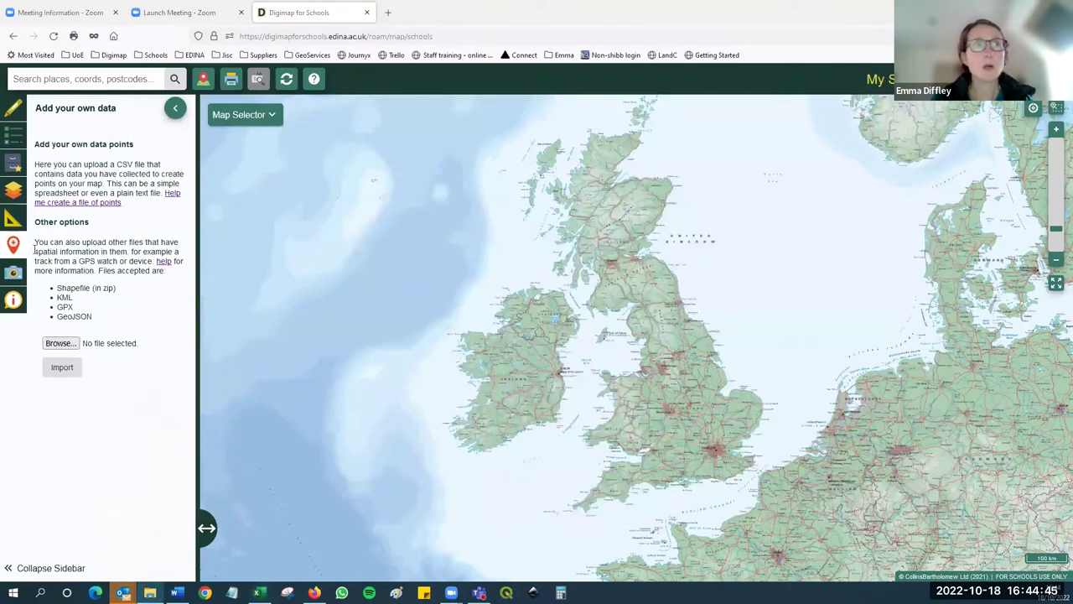
click(60, 344)
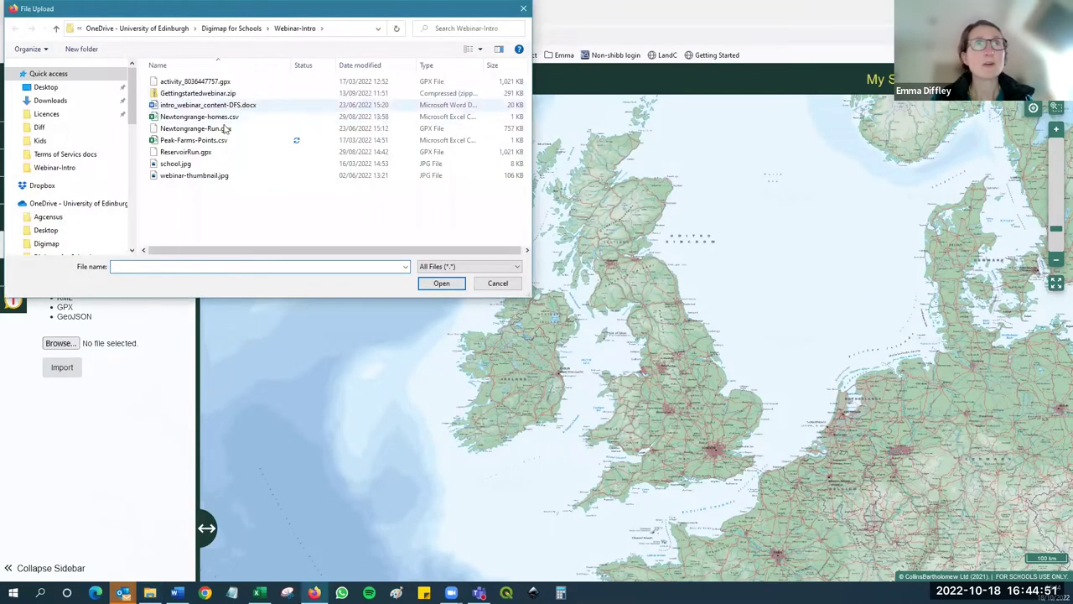
Import Peak-Farms-Points.csv so the farms appear as labelled markers near Agden and Damflask reservoirs
click(207, 141)
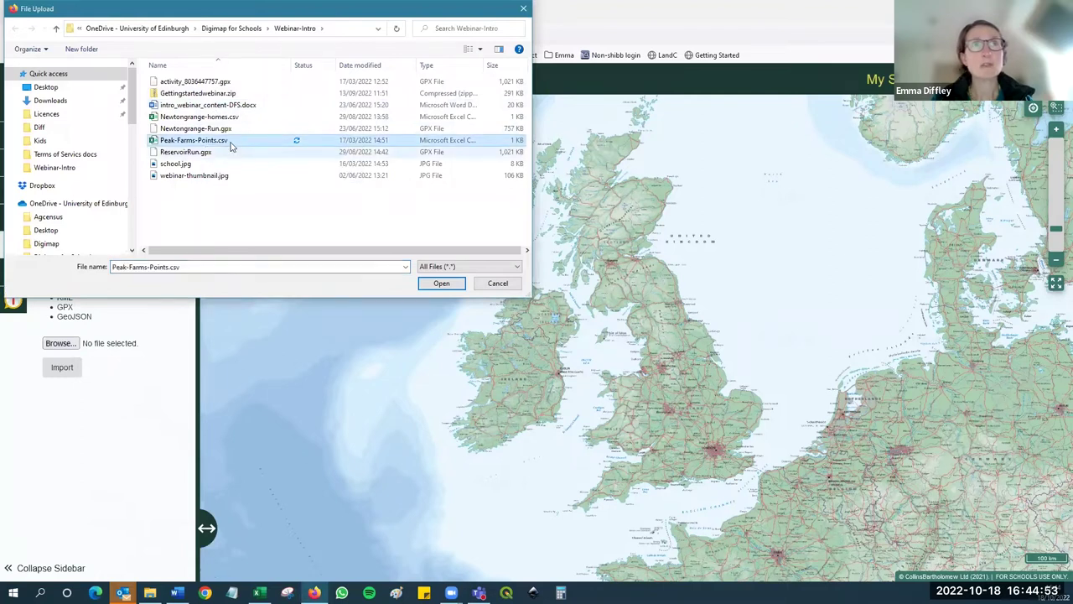
click(445, 285)
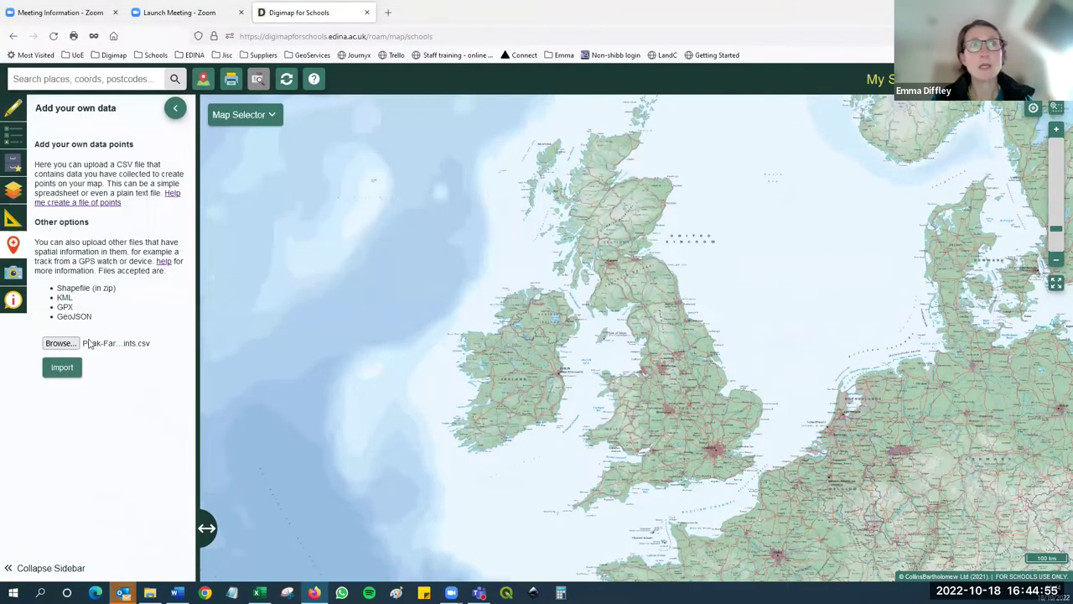
click(62, 369)
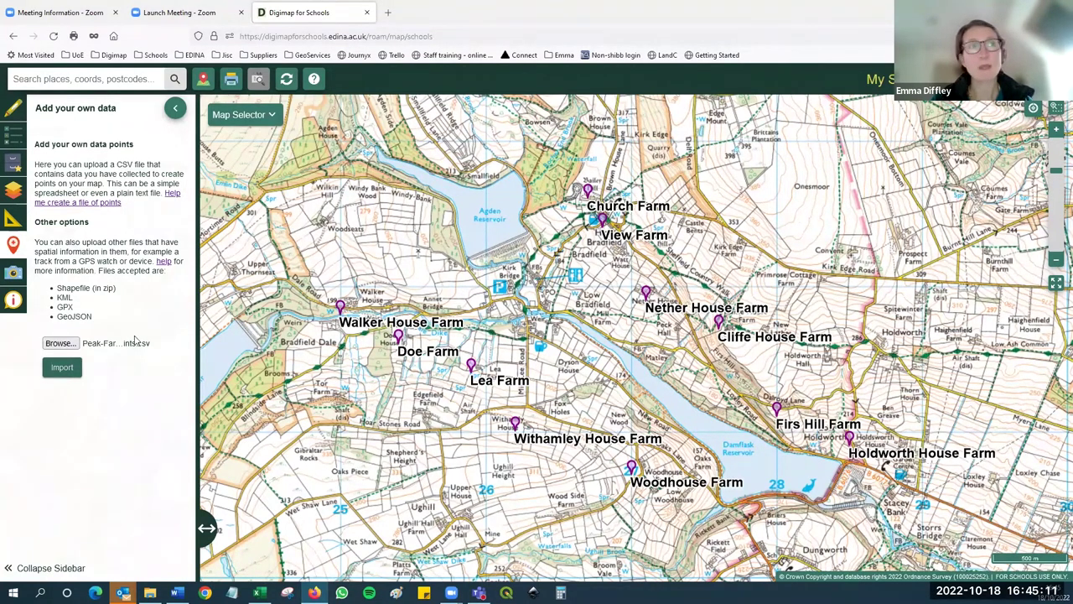
click(14, 109)
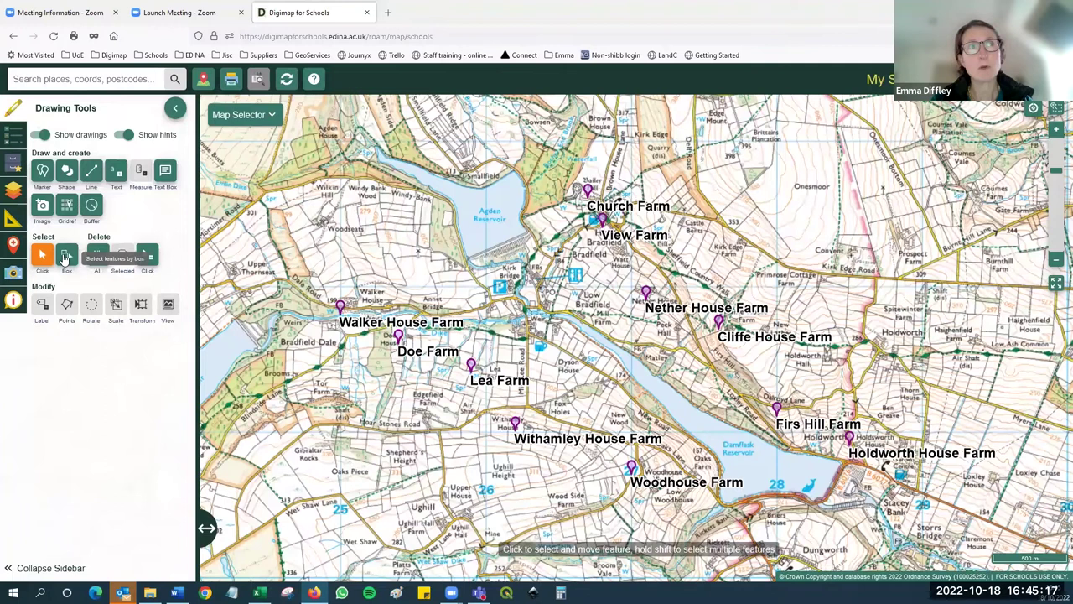
Box-select every farm marker and change them from balloon pins to circles
click(64, 257)
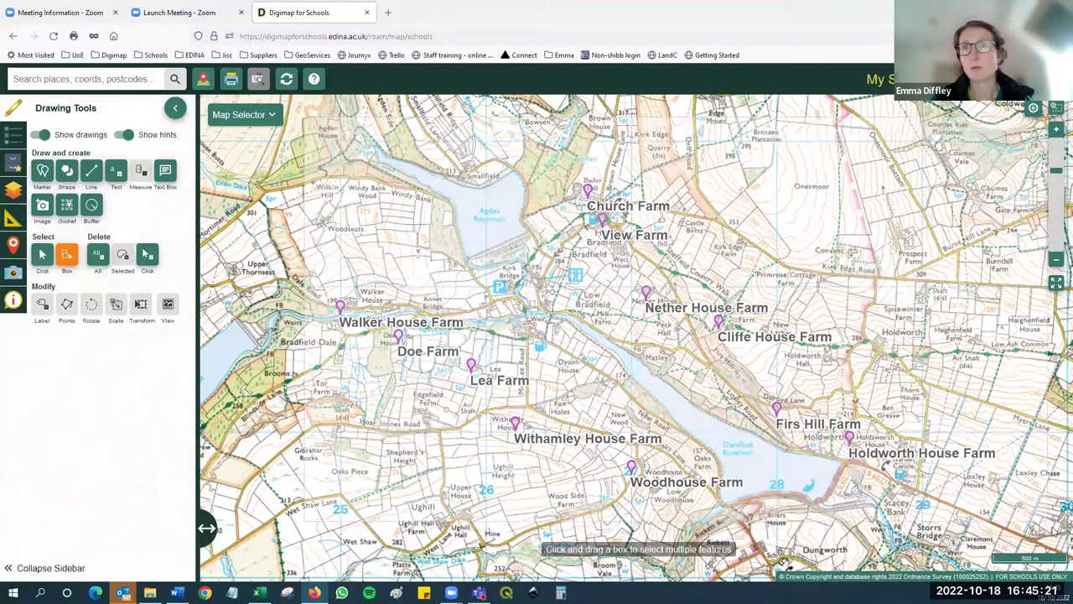
mouse_move(1055, 534)
mouse_down()
mouse_move(931, 499)
mouse_move(618, 266)
mouse_move(332, 315)
mouse_up()
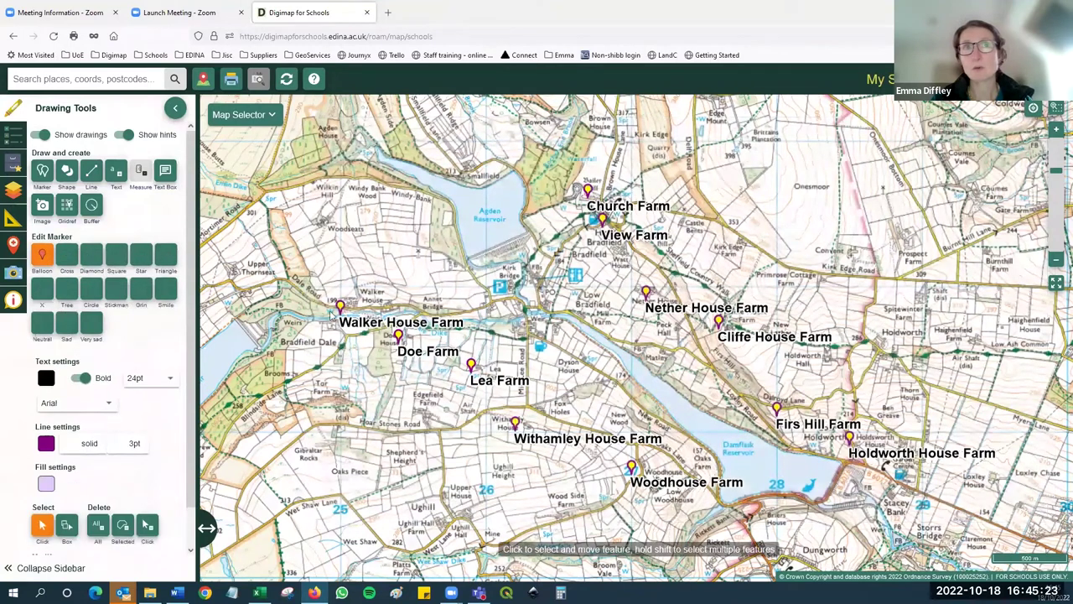
click(93, 291)
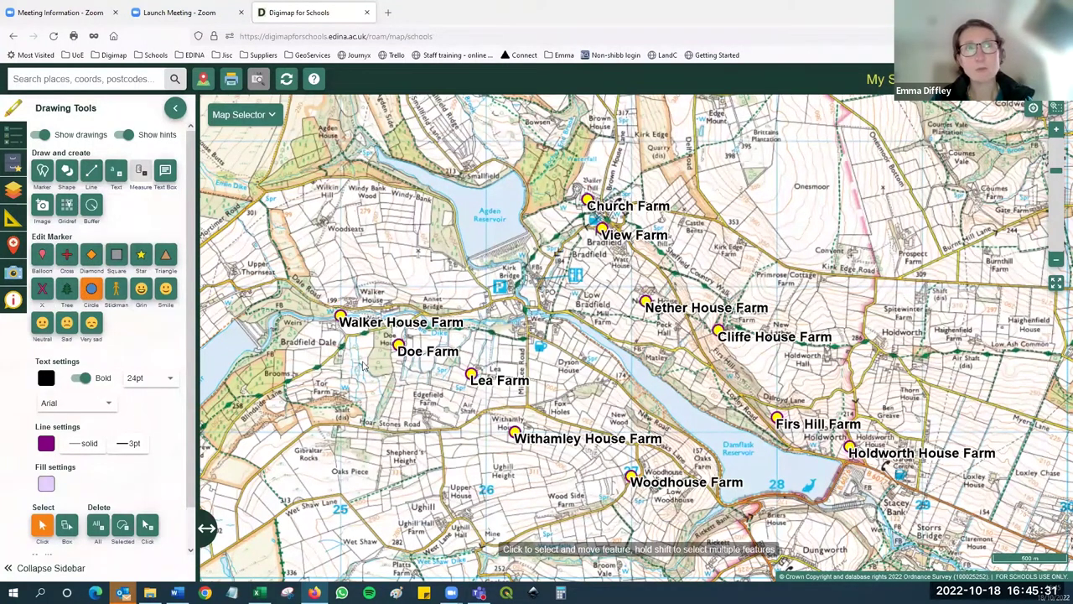
click(225, 290)
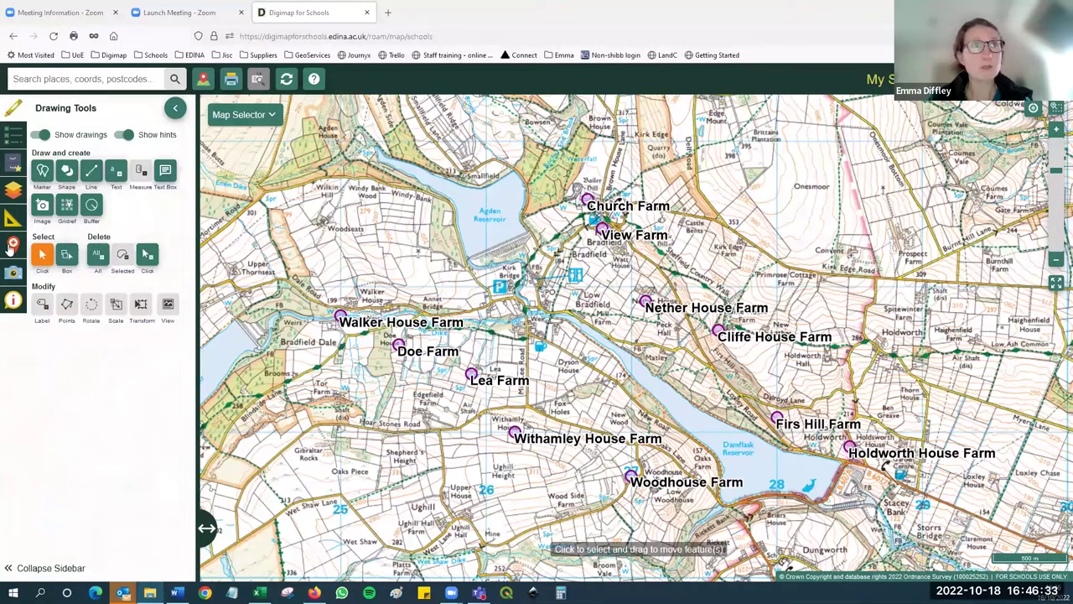
click(12, 245)
Import the ReservoirRun.gpx route so it traces around Damflask Reservoir
click(58, 347)
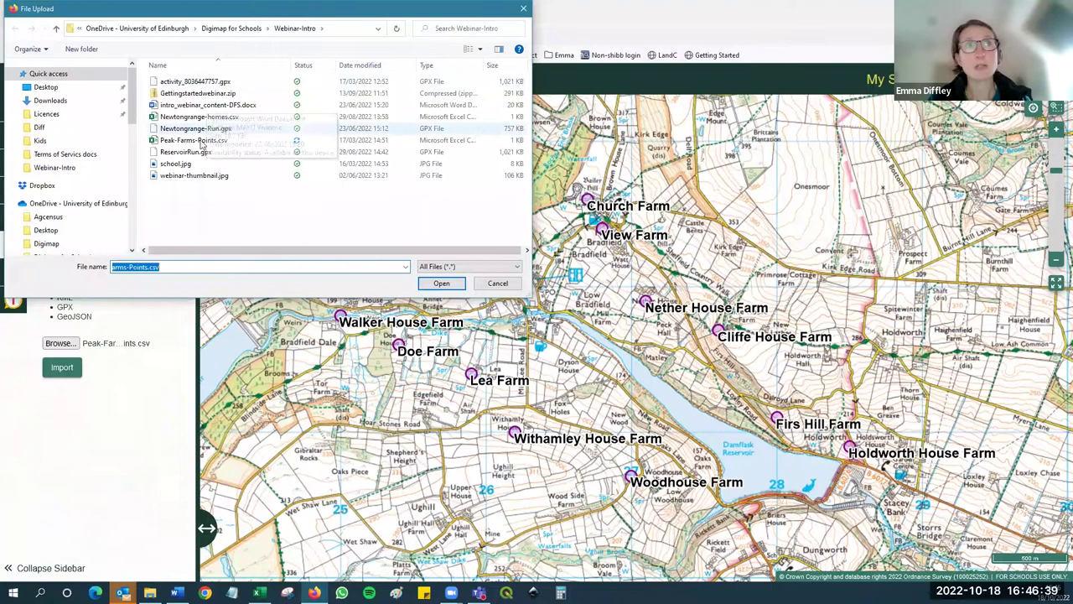
click(182, 156)
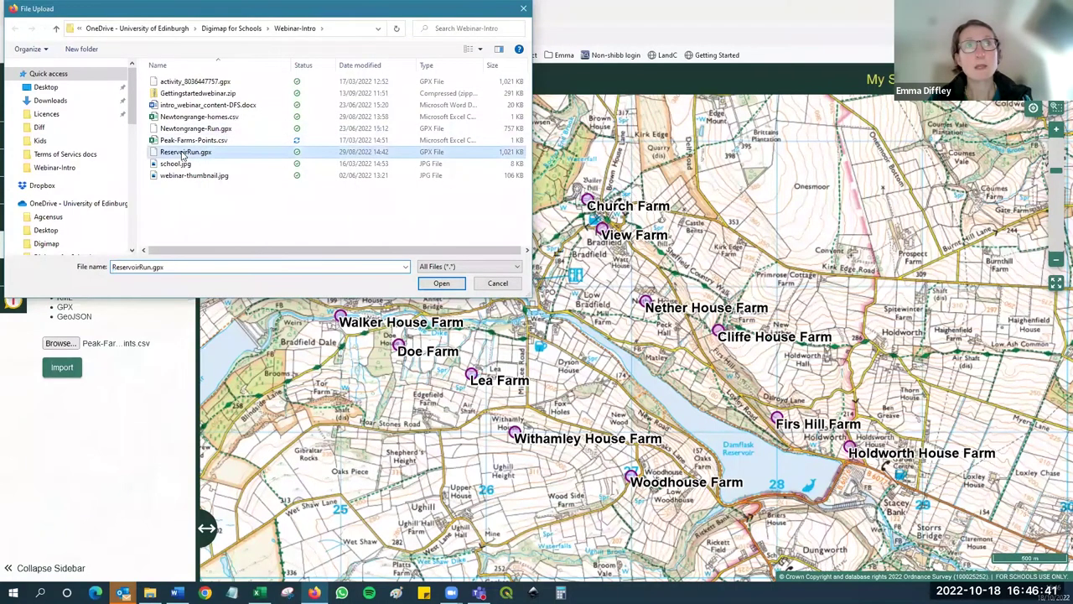
click(441, 282)
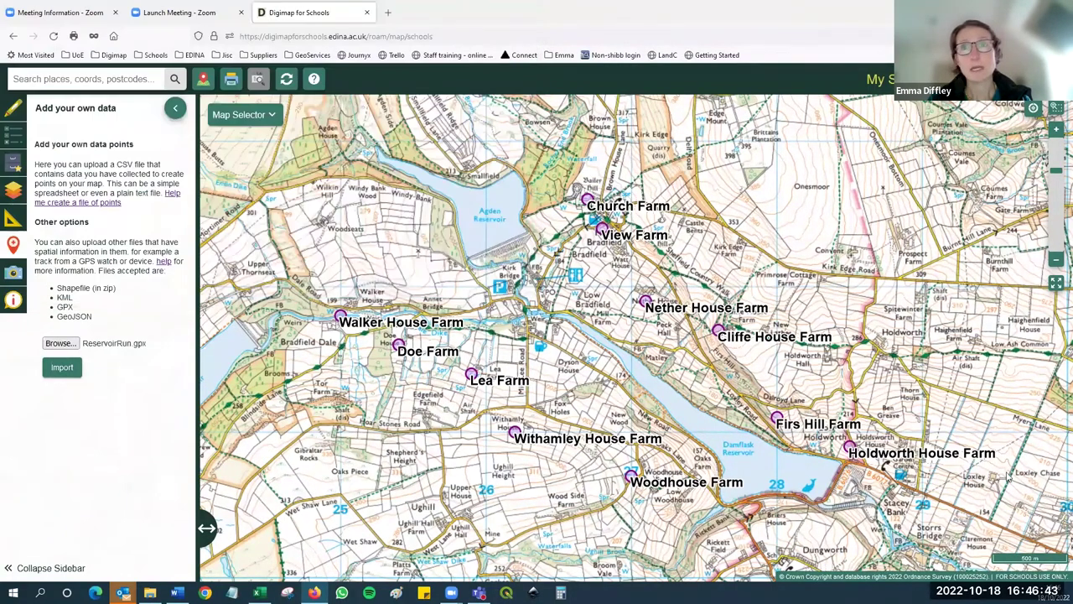
click(74, 374)
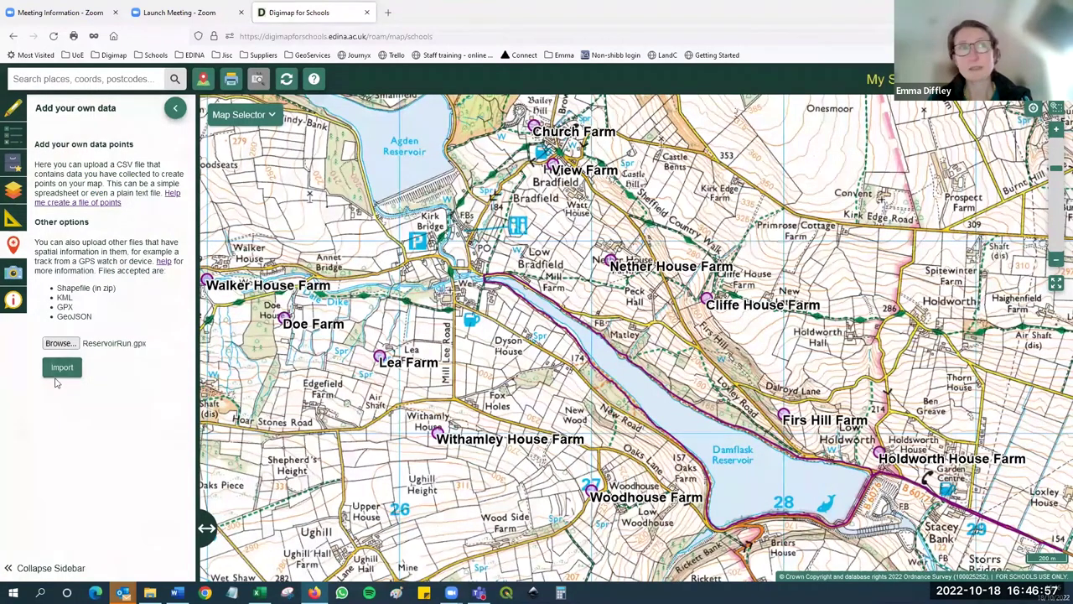
Restyle the reservoir route as a red dotted line 6pt wide
click(13, 105)
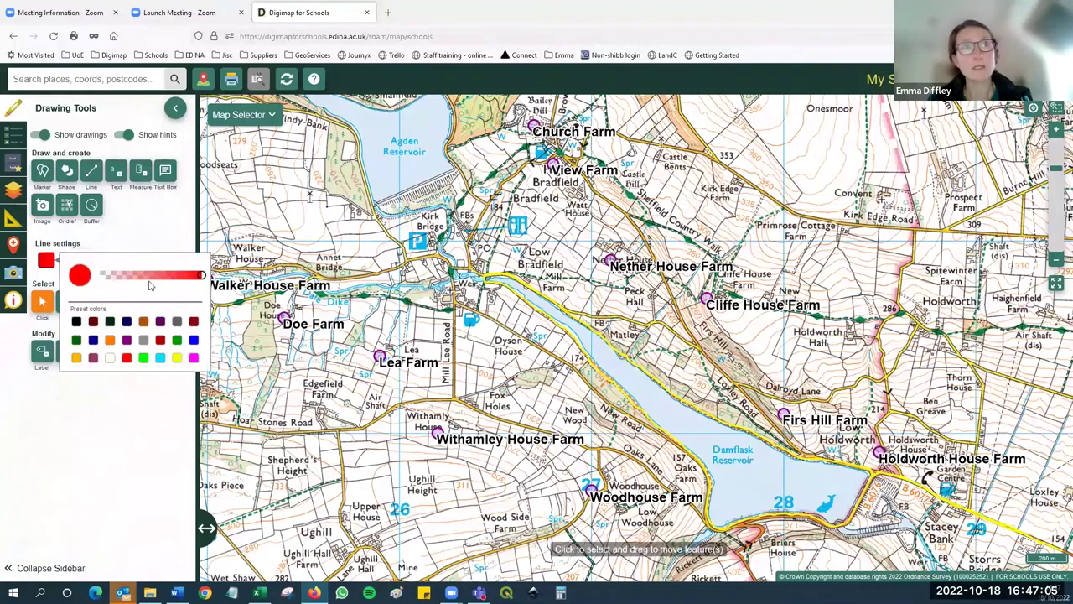
click(94, 261)
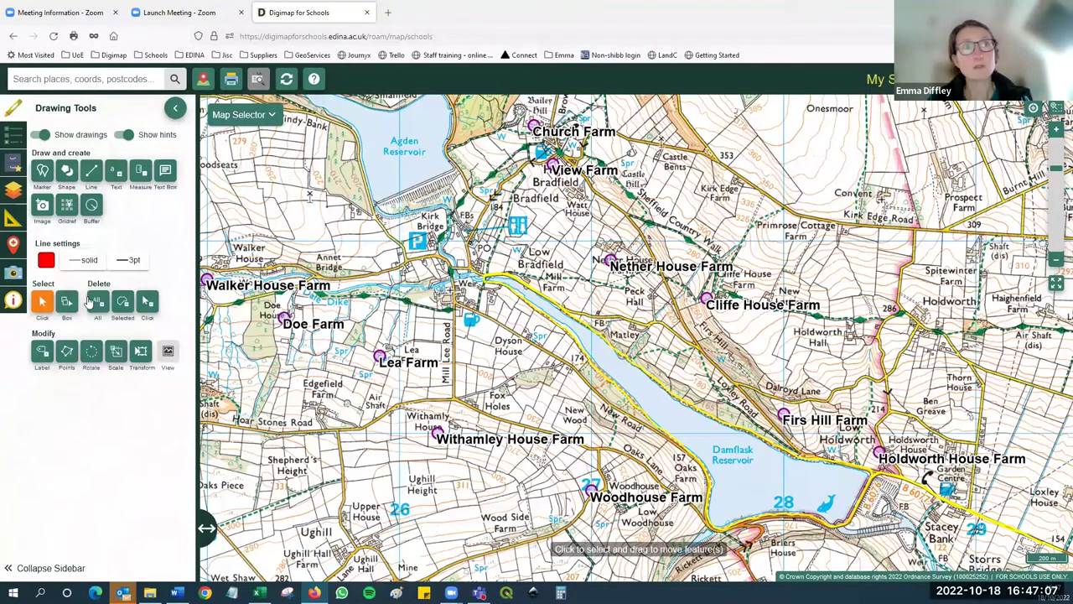
click(131, 261)
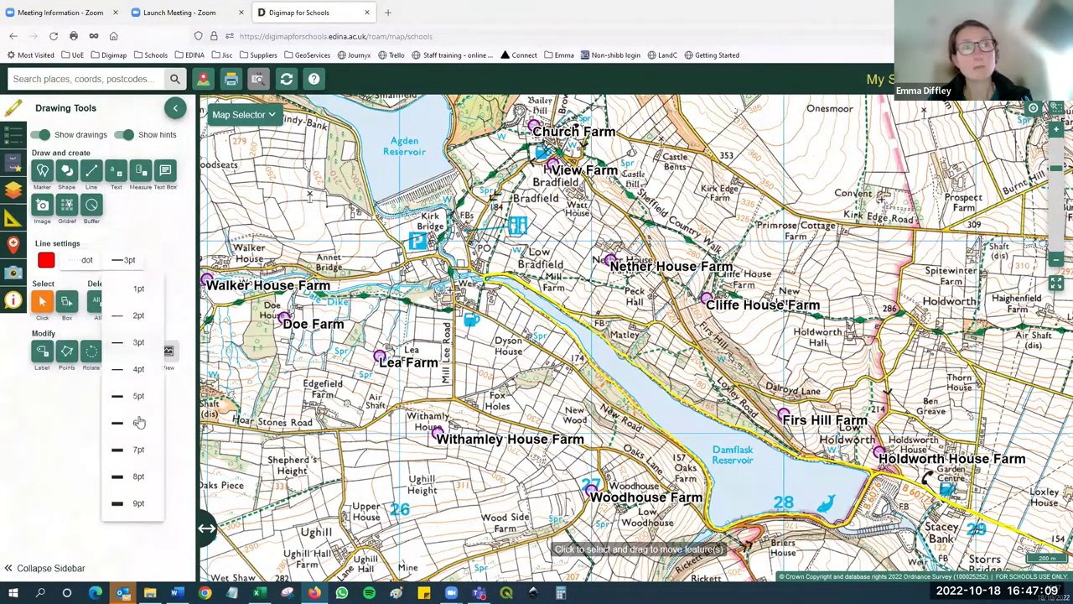
click(137, 425)
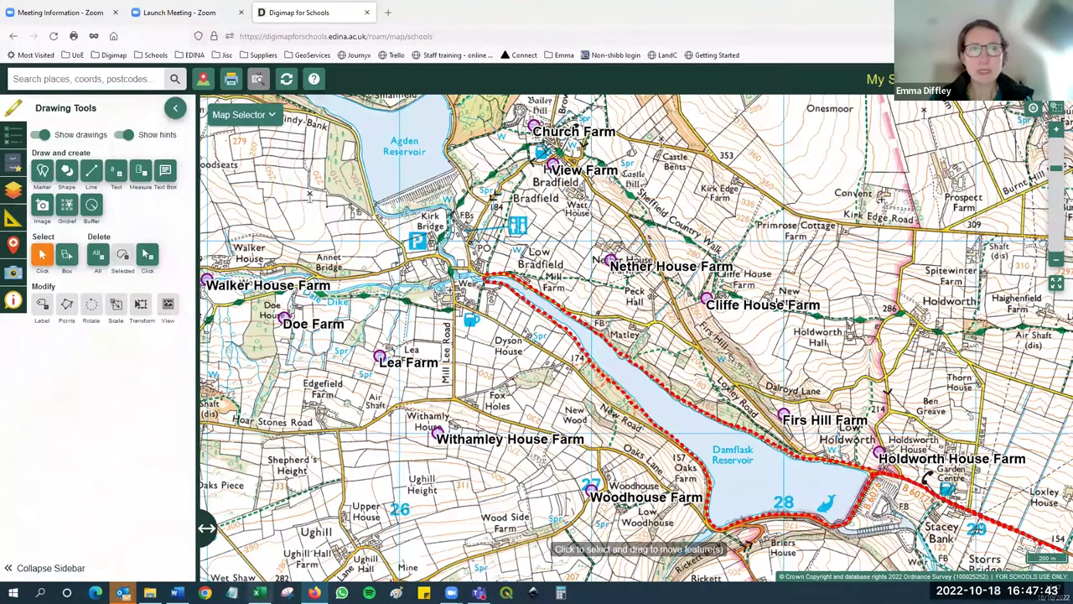
click(265, 582)
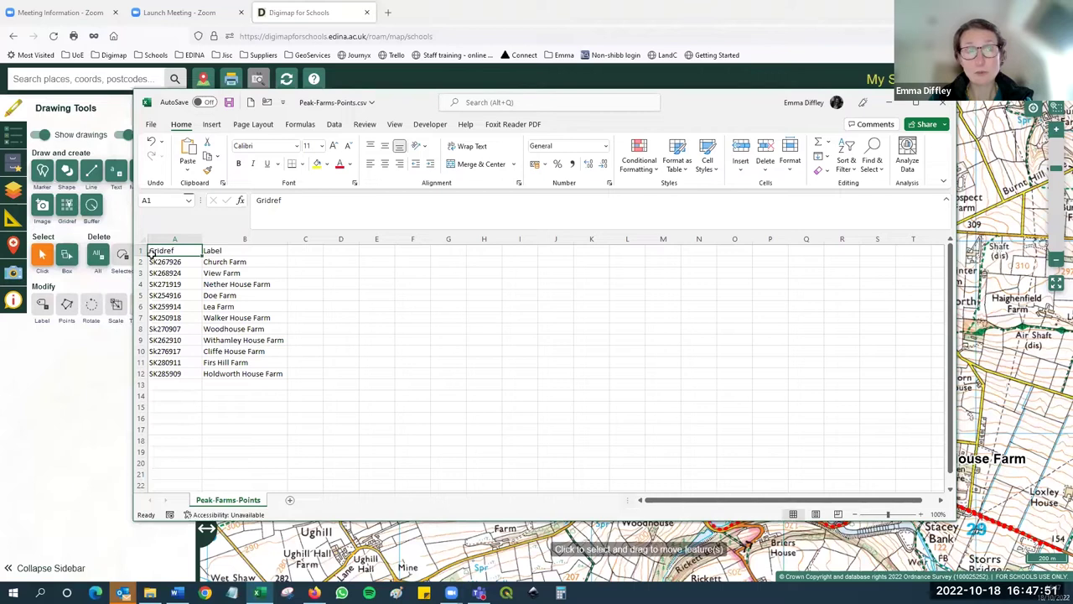
click(151, 124)
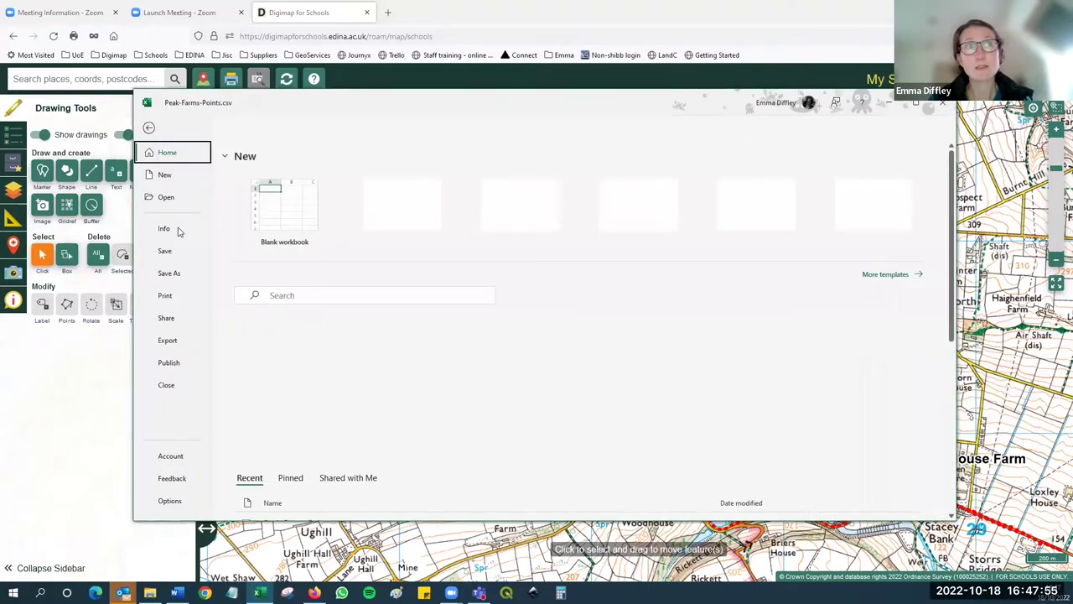
click(171, 275)
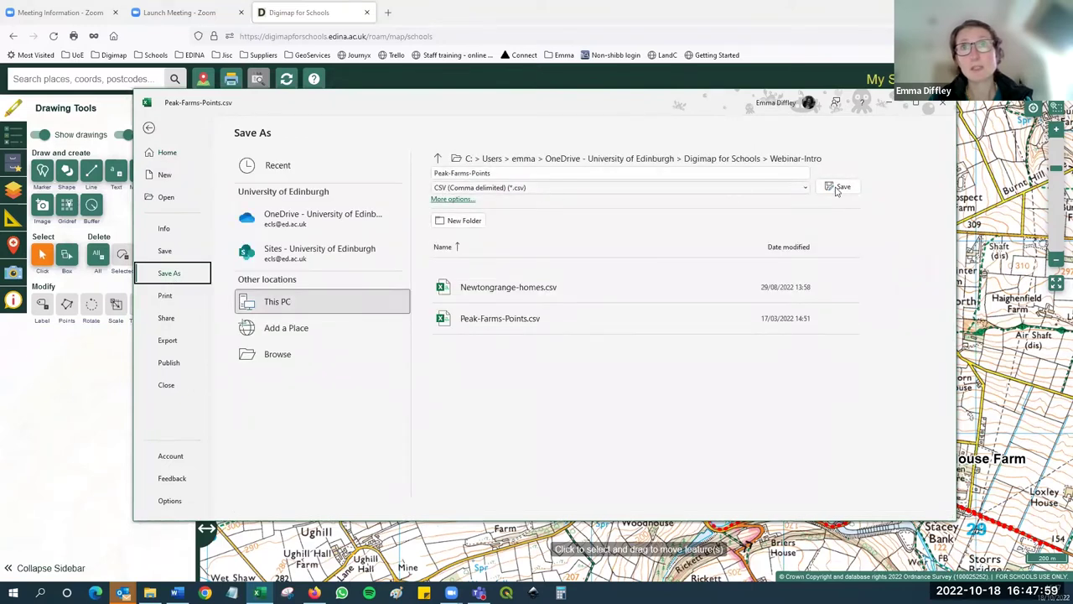
click(805, 188)
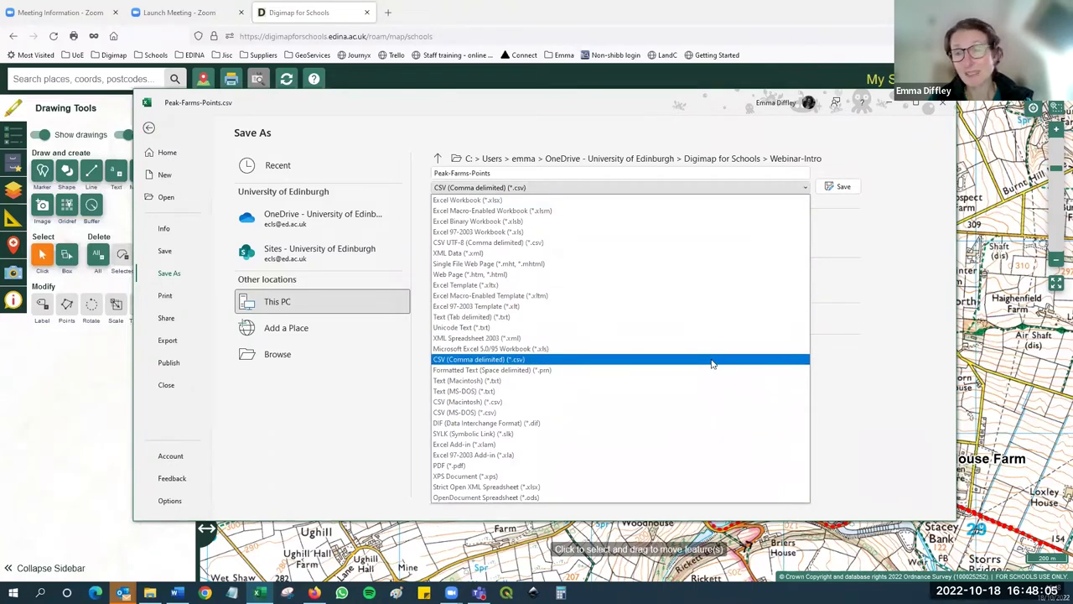
key(Escape)
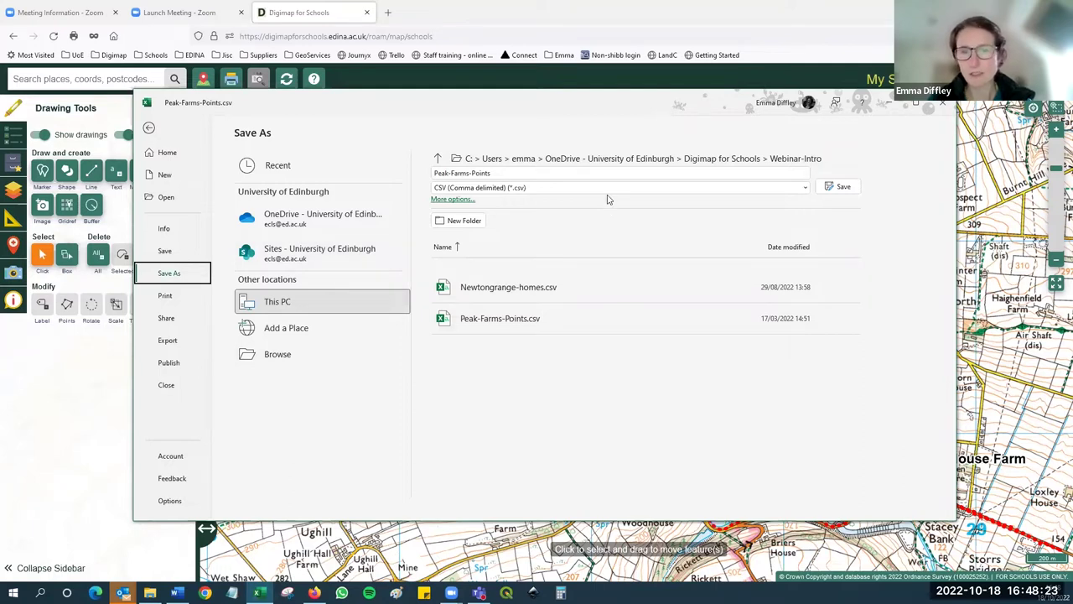
click(148, 127)
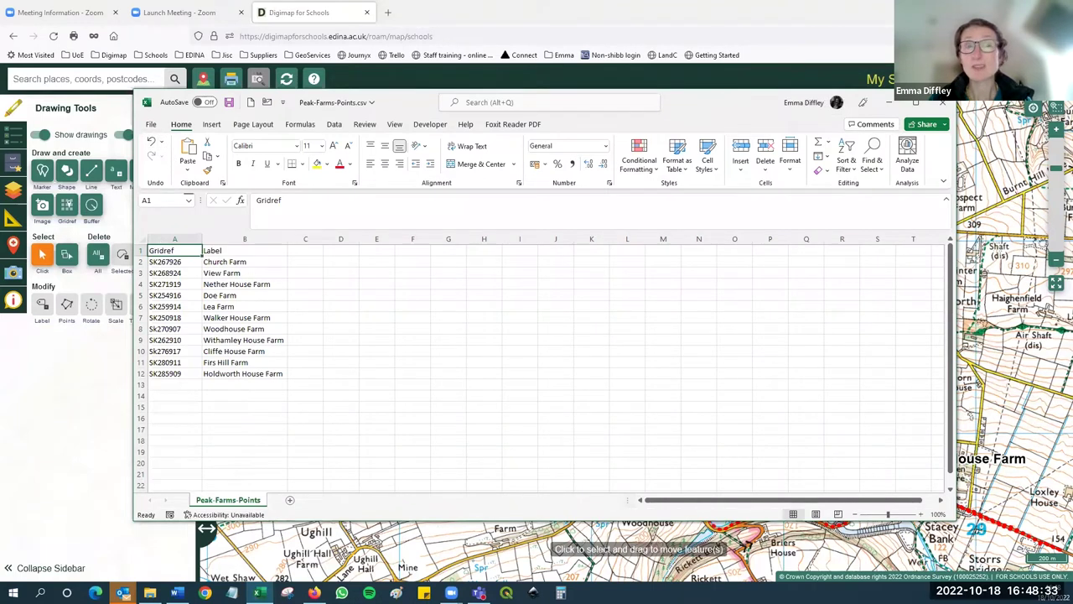
click(231, 593)
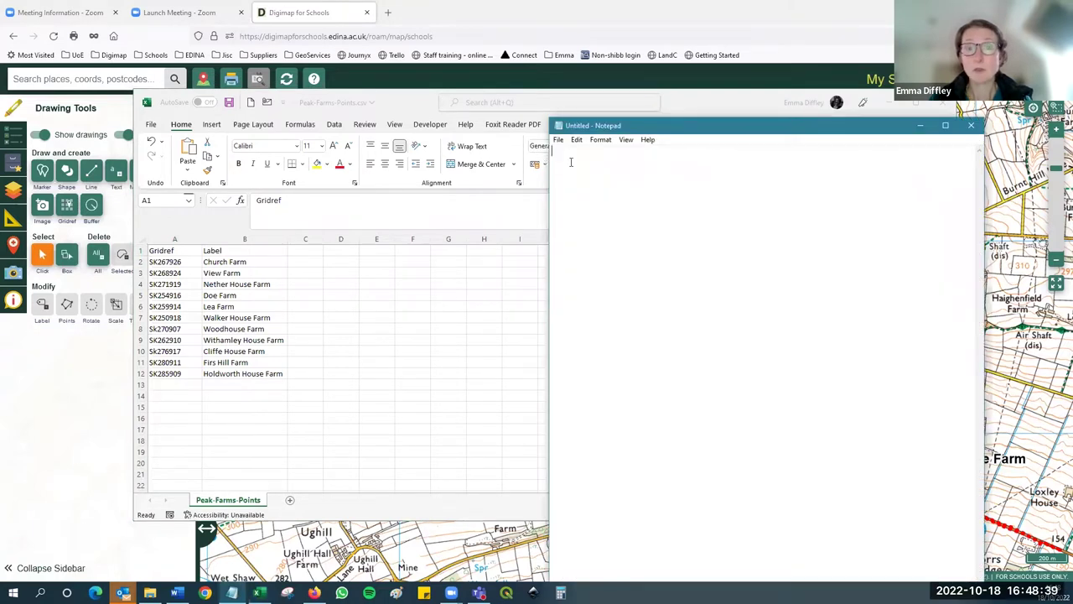
Write a 'Postcode, Label' list with three postcode rows labelled My House, Granny and Sister
text(Postcode)
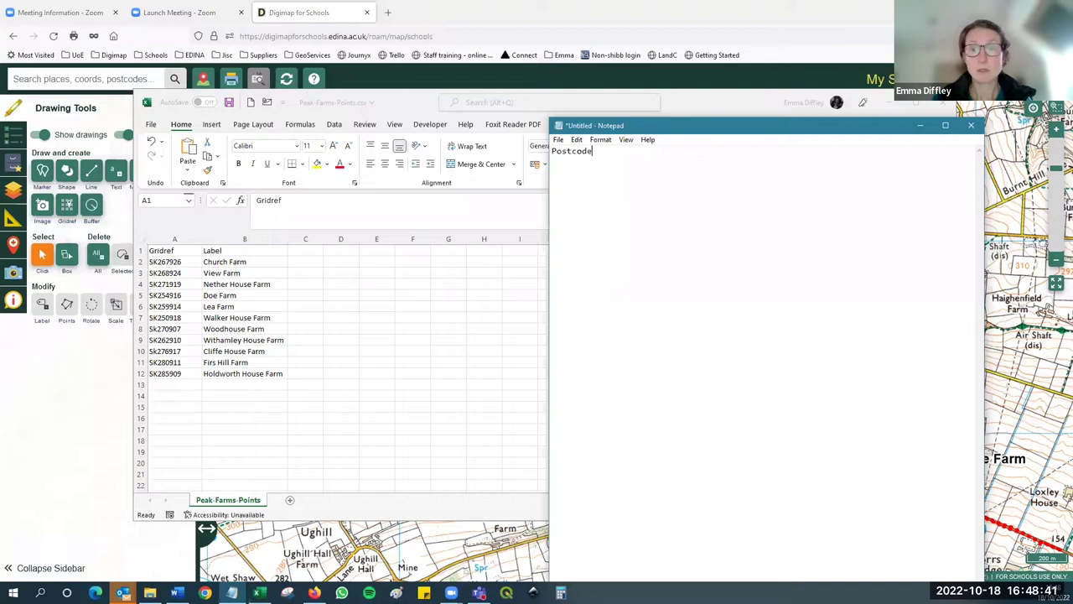
text(, Label )
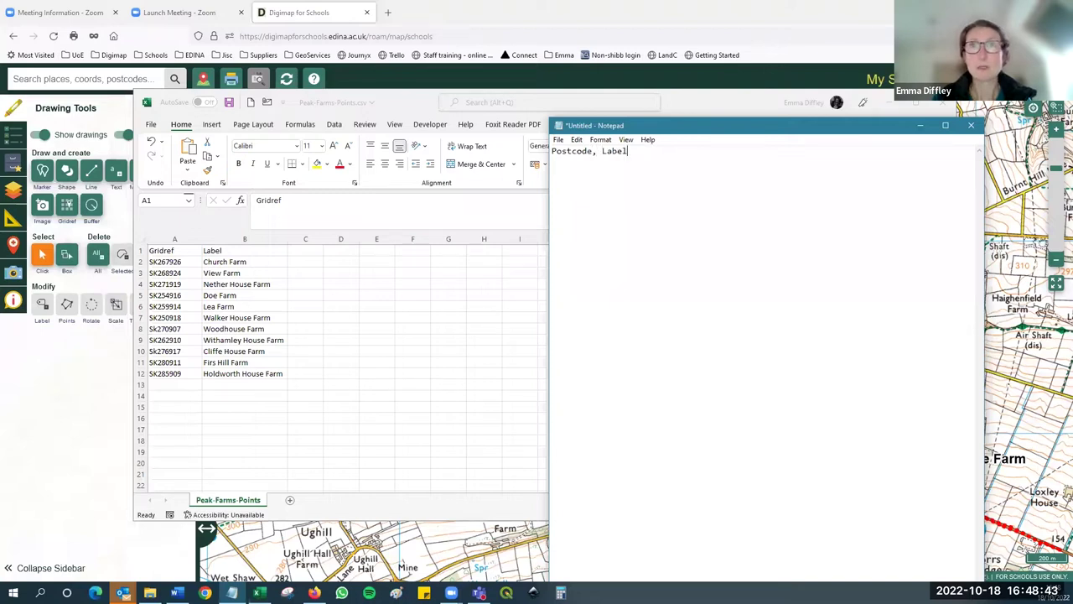
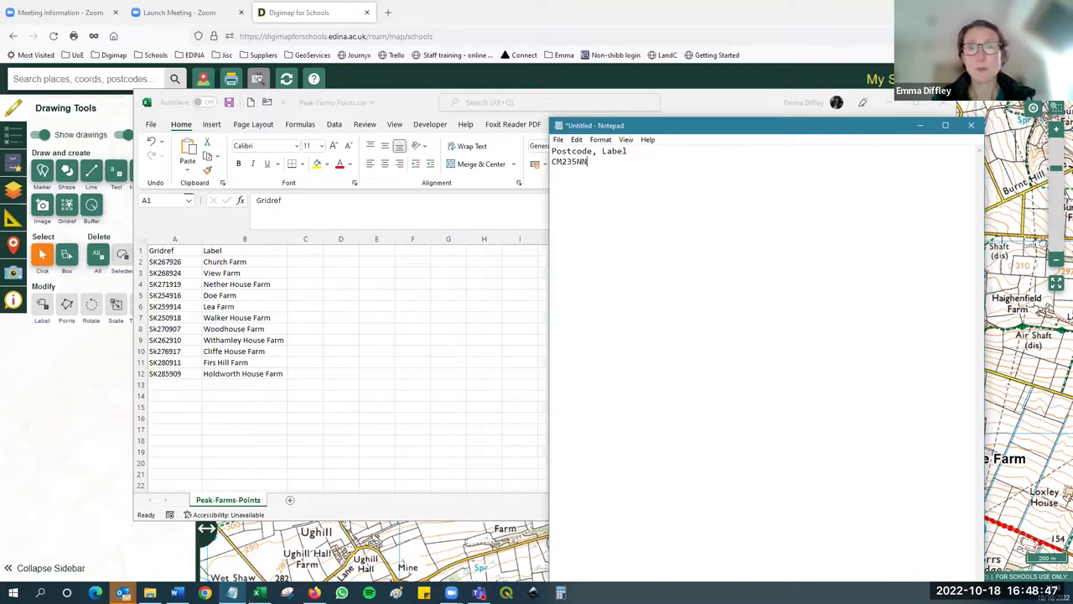
text(,)
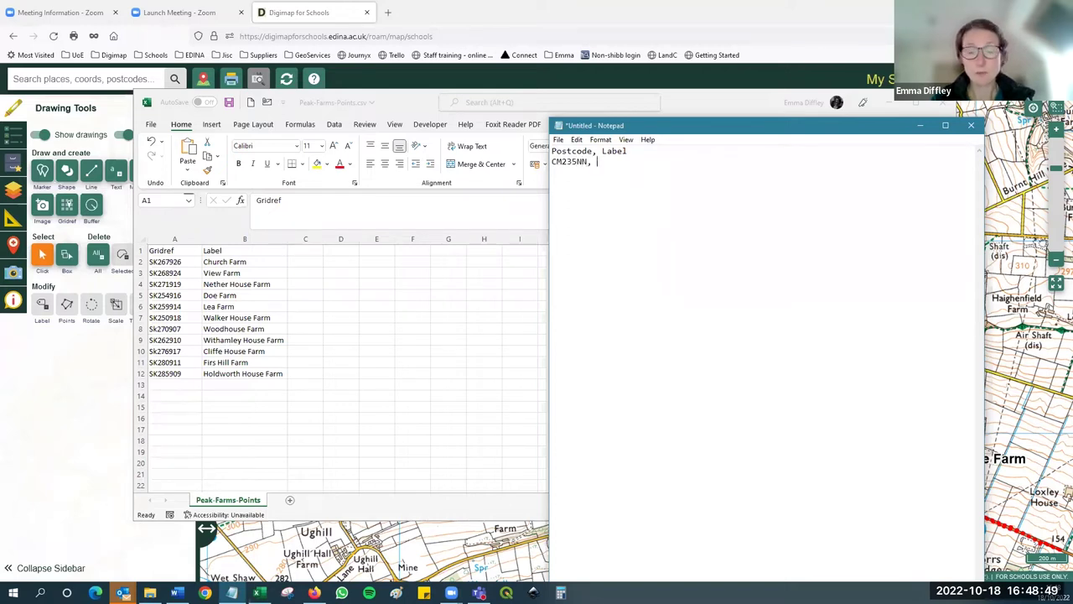
text( My House )
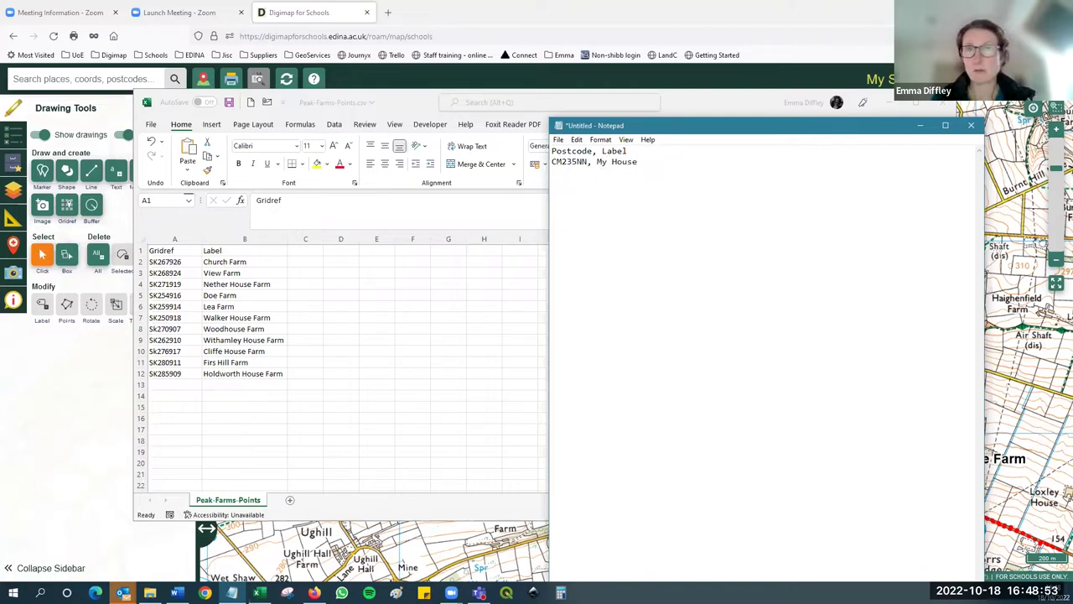
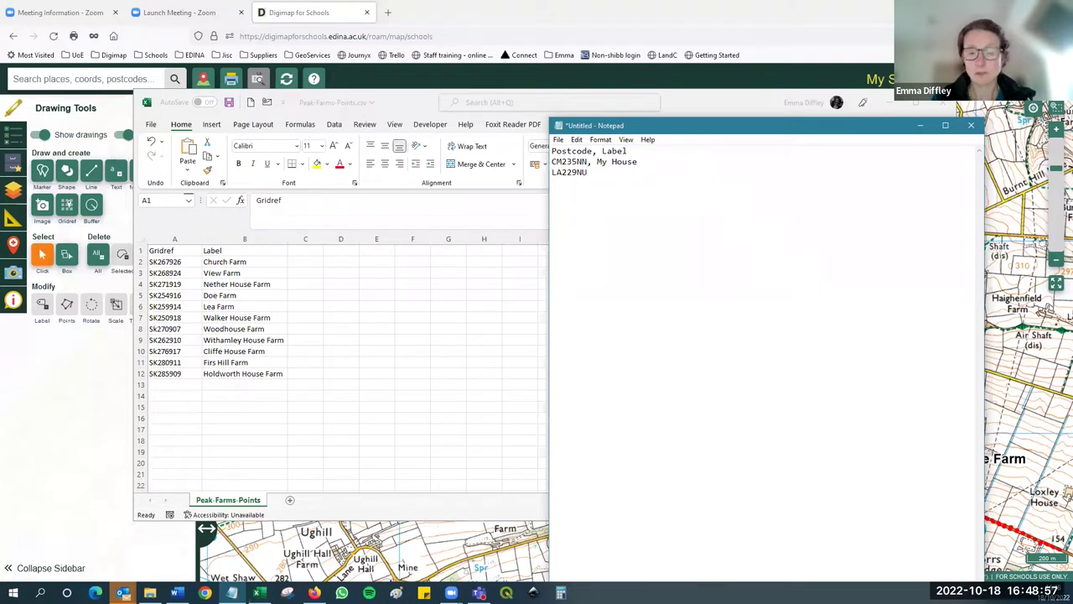
text(, Granny)
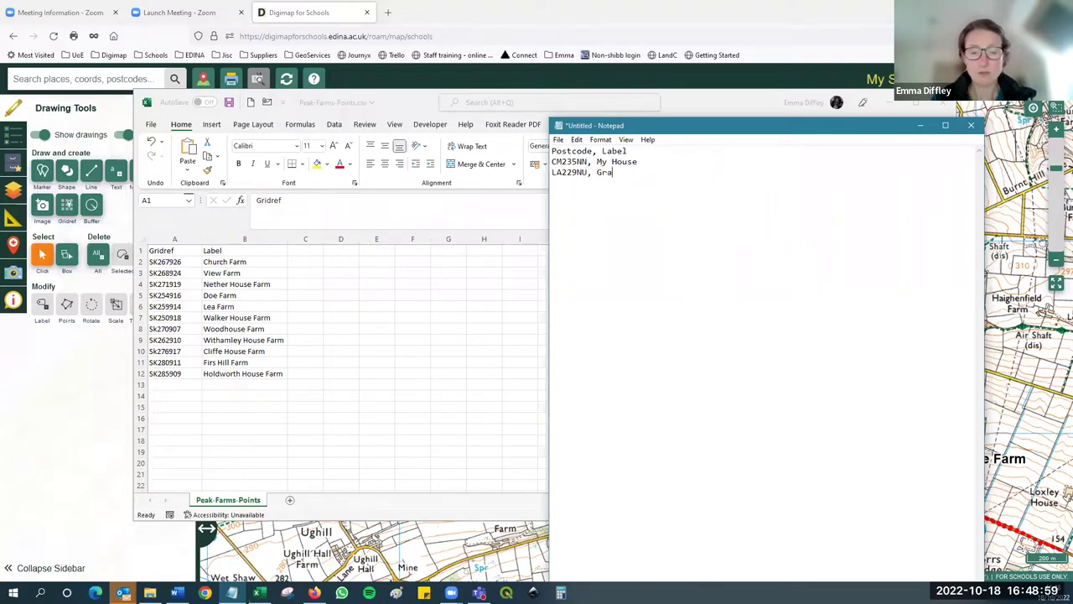
key(Return)
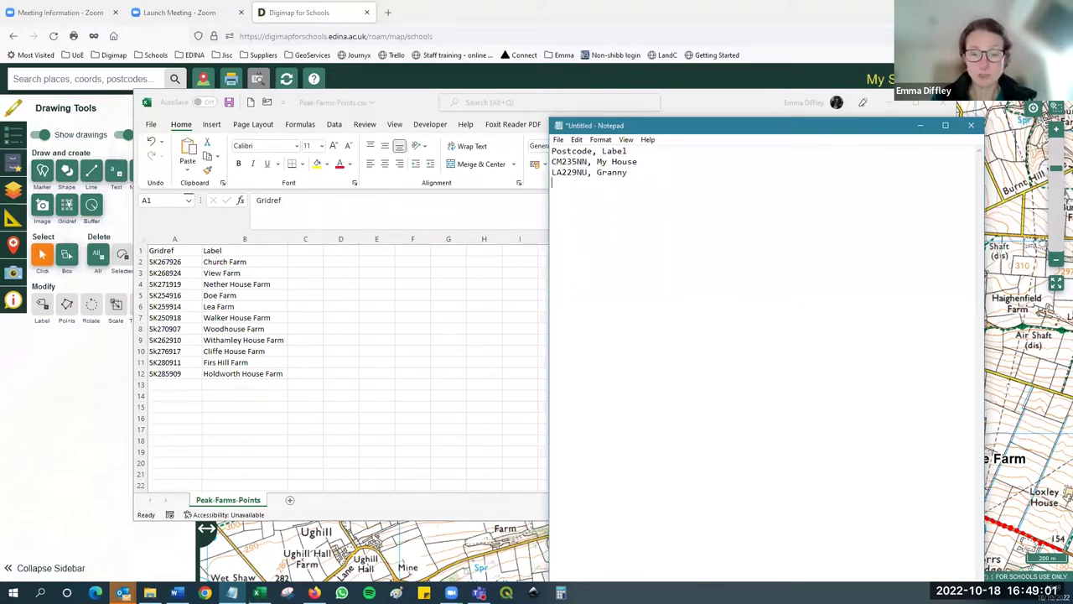
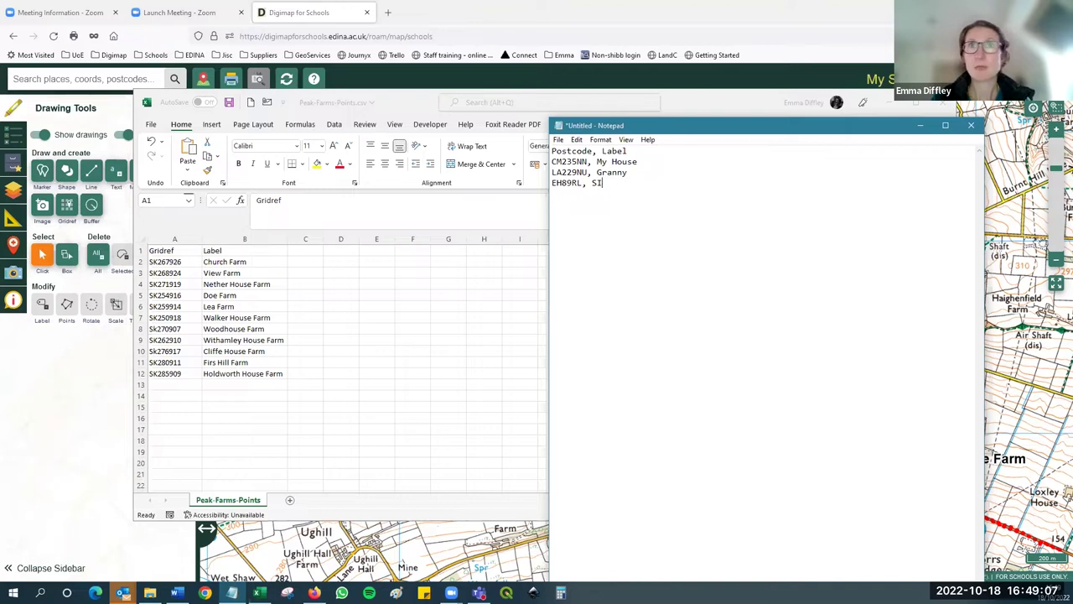
text(ister)
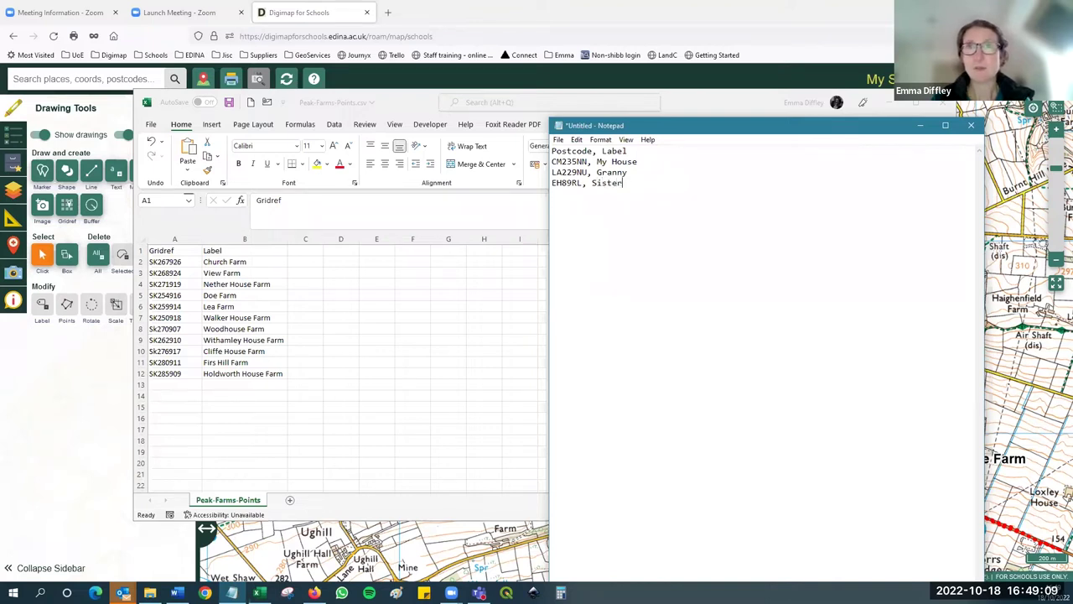
key(Left)
key(Left)
key(Left)
key(Left)
key(Left)
key(Left)
key(Left)
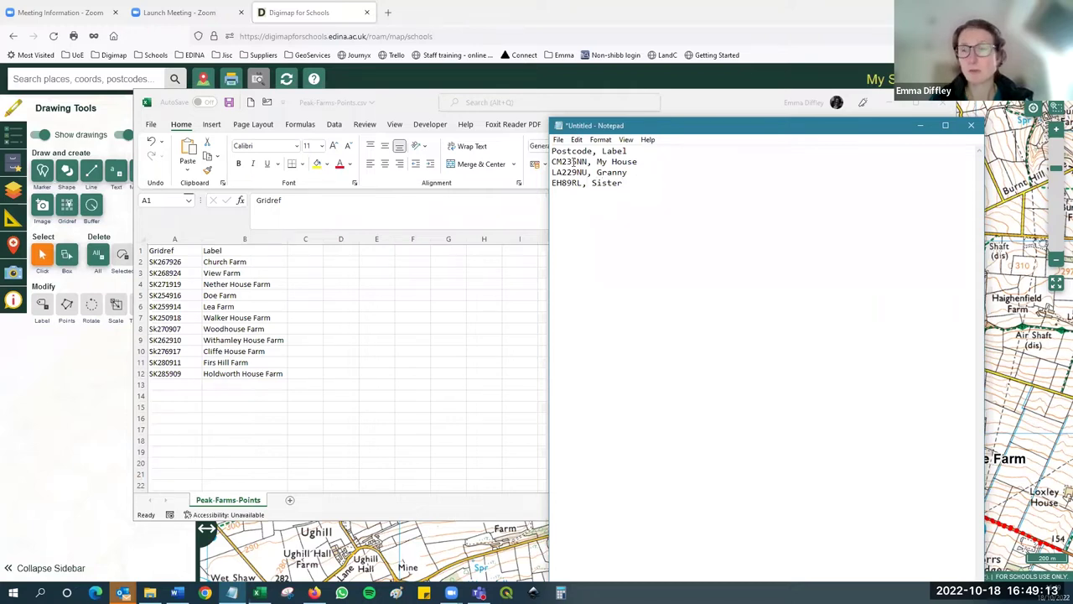
key(Right)
key(Right)
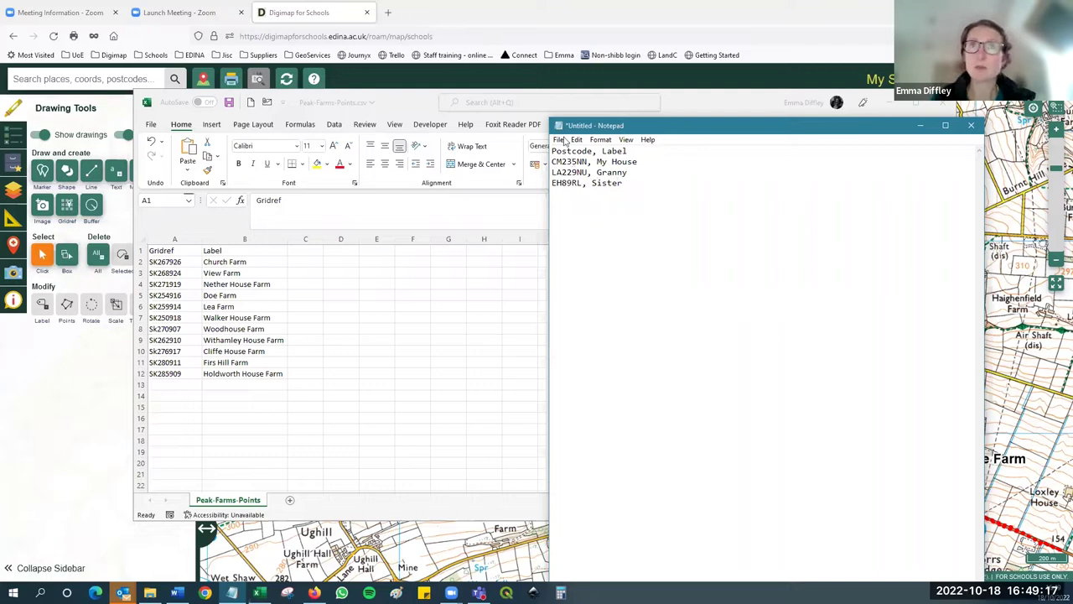
click(559, 139)
click(587, 206)
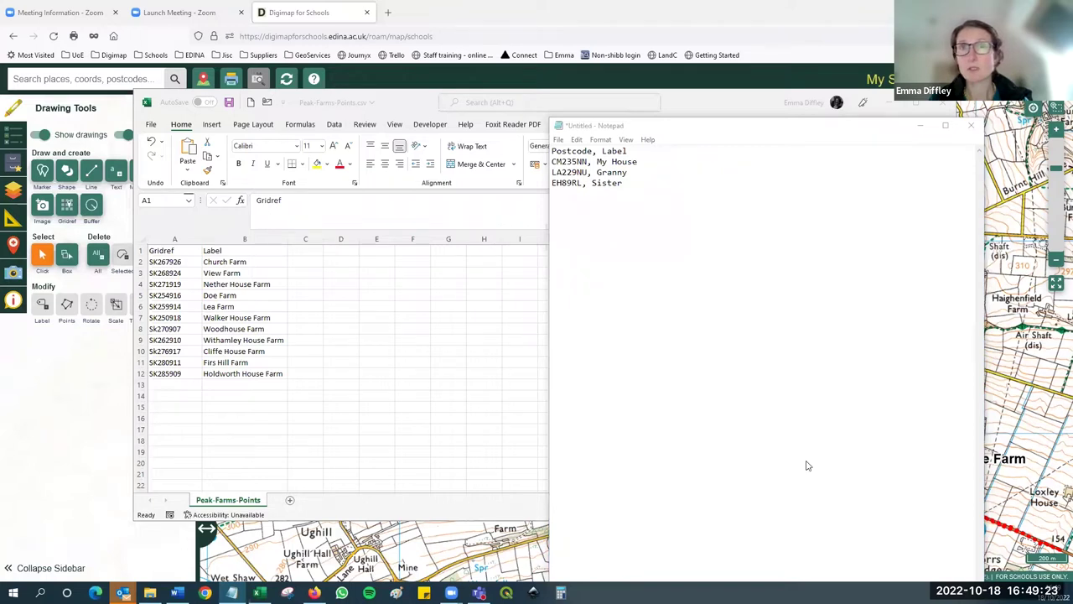
Start saving the list as test.csv on the Desktop as All Files, then cancel and return to Excel
click(395, 316)
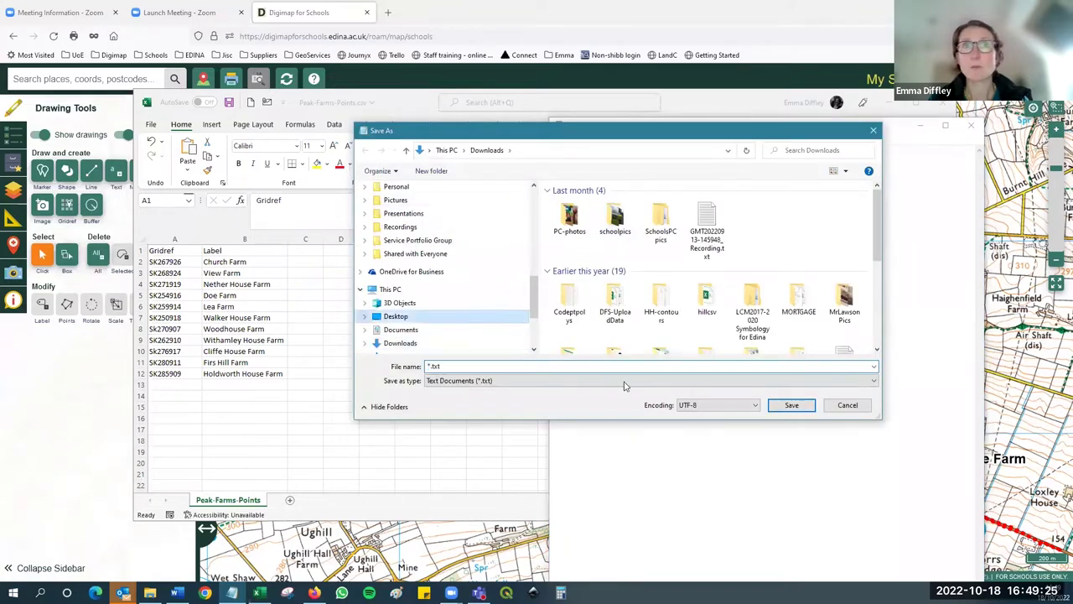
click(453, 380)
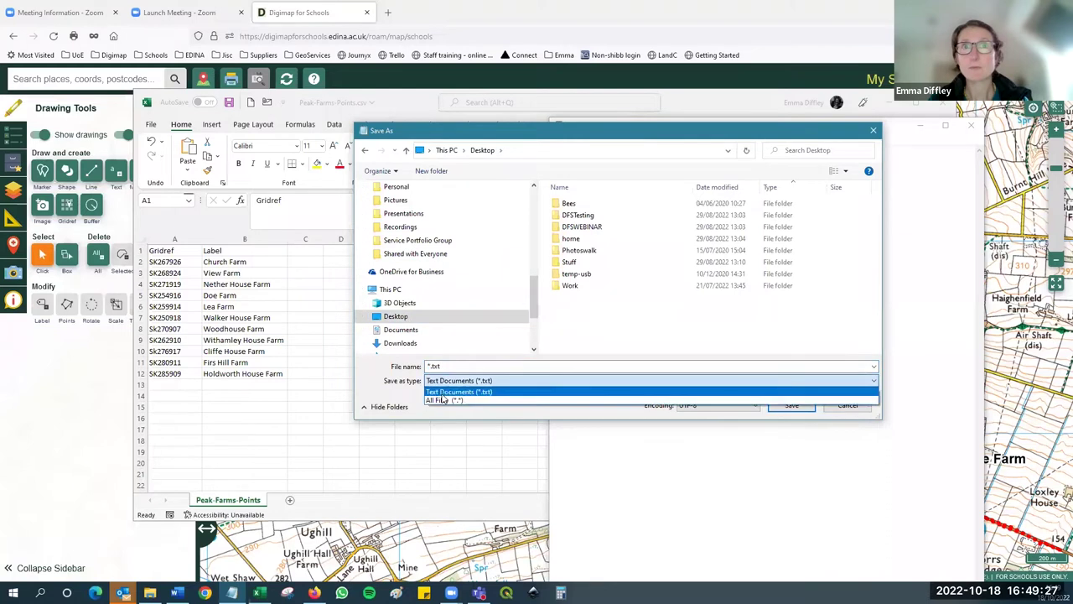
click(444, 400)
key(BackSpace)
text(test.csv)
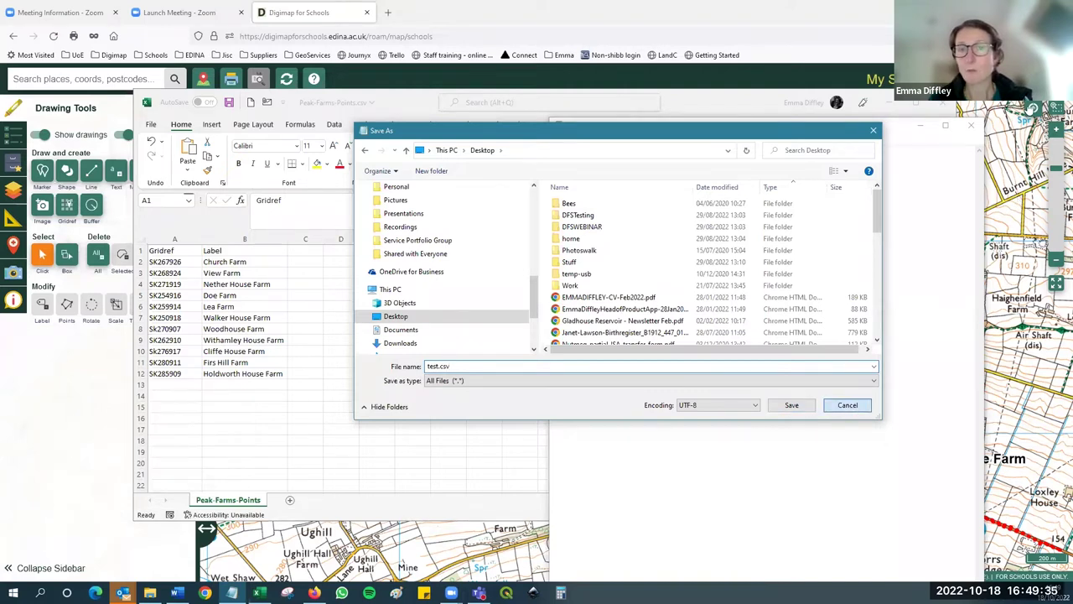
click(848, 405)
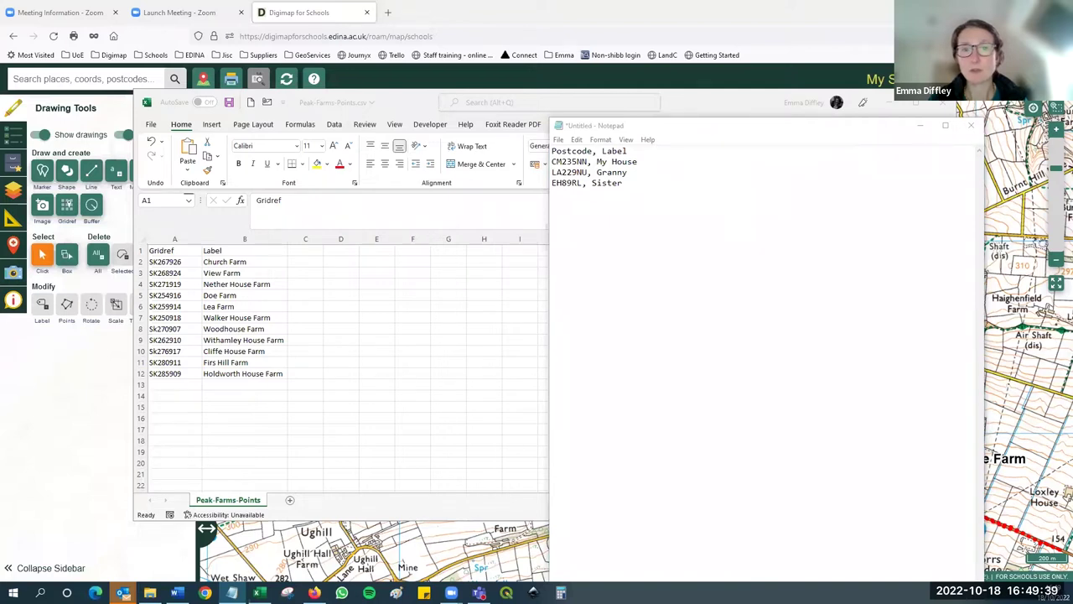
click(233, 593)
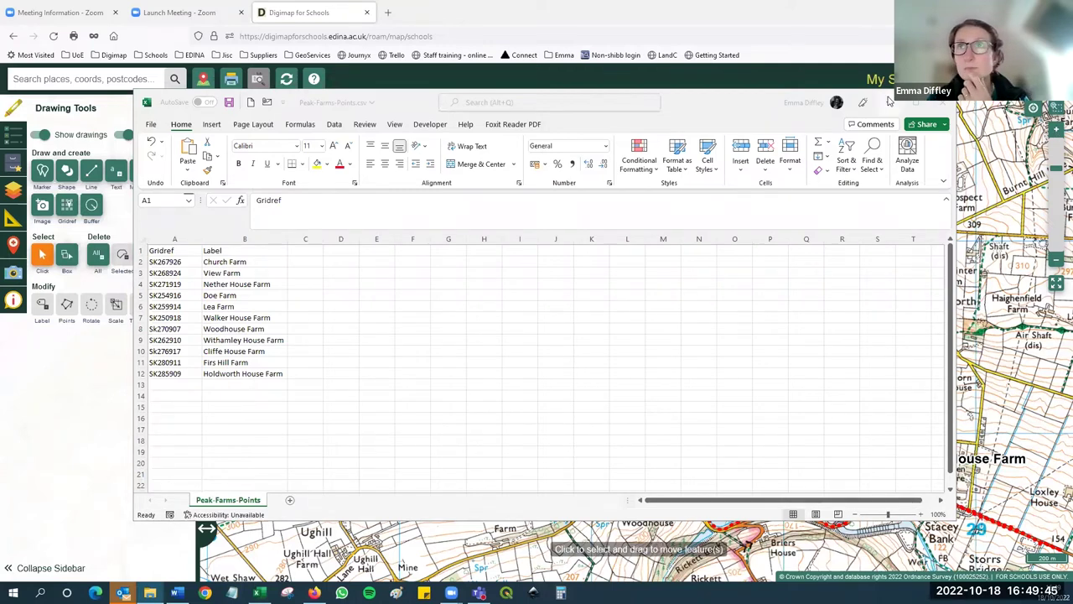
click(891, 99)
Minimise Excel to bring the Digimap map with the farms and route back into view
click(890, 101)
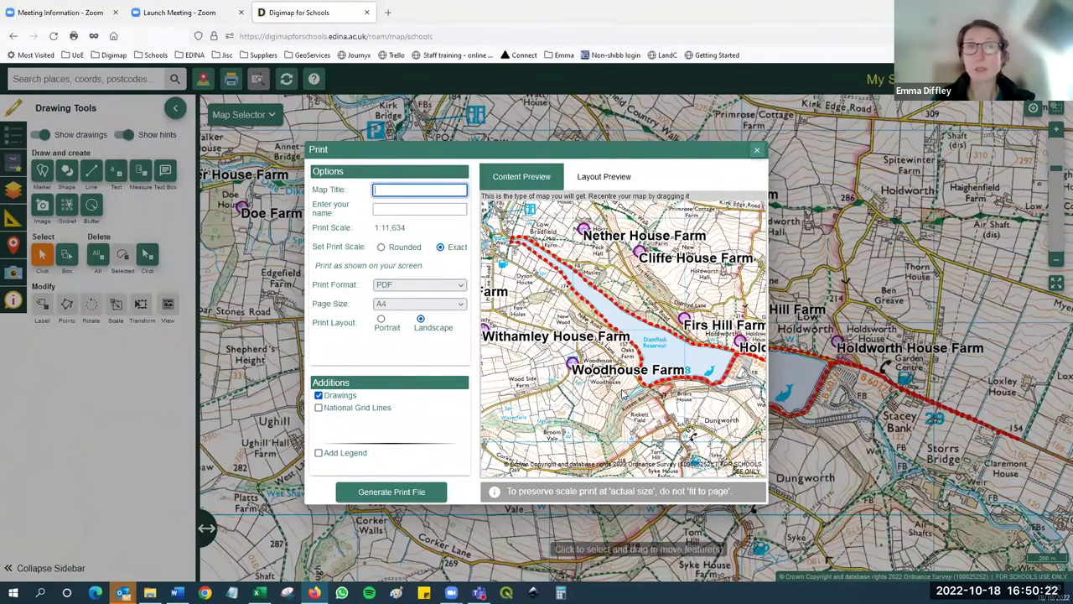
Title the print 'My Map' at rounded 1:25,000 scale, PDF A4 with drawings, and preview its coverage
text(My Map)
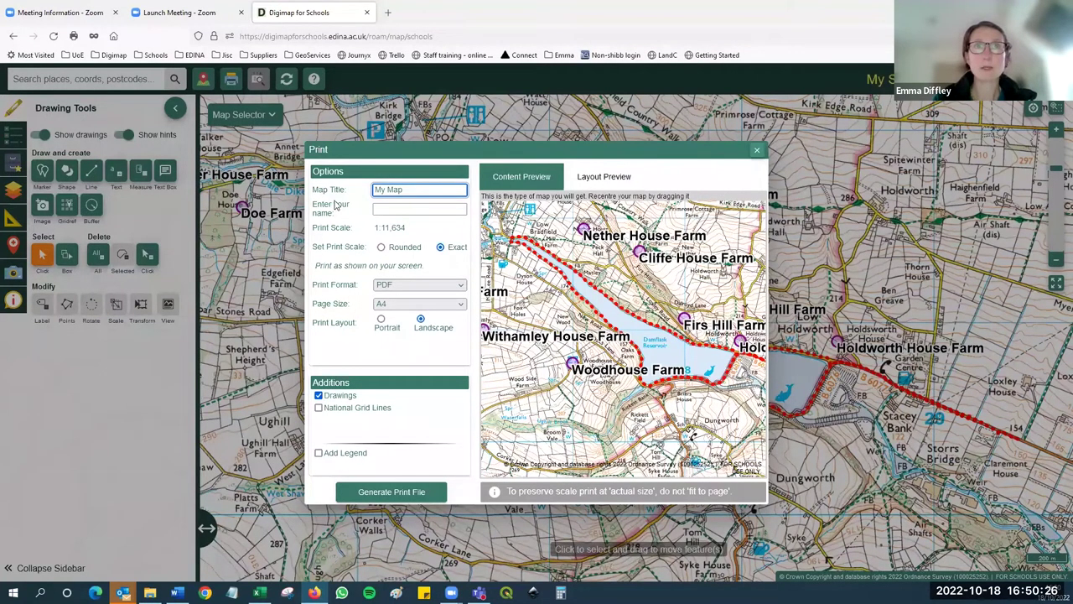
click(383, 209)
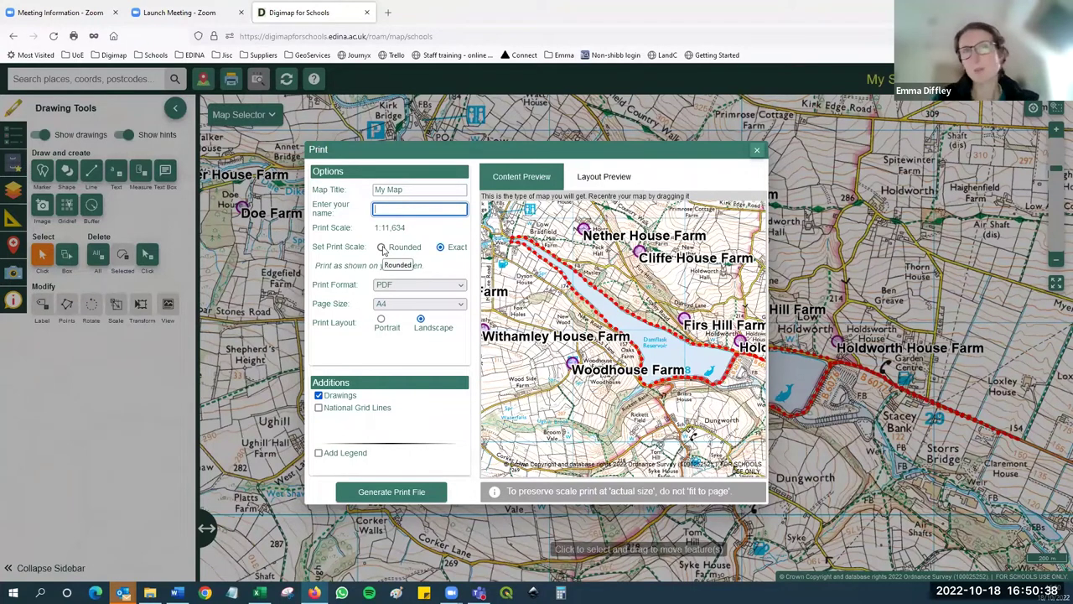
click(382, 248)
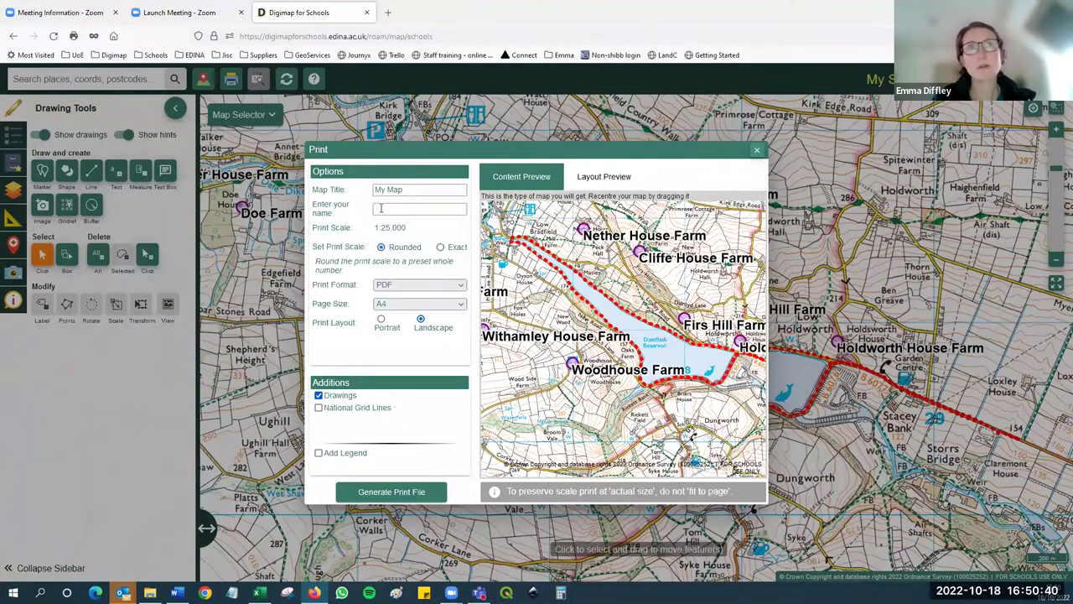
click(459, 289)
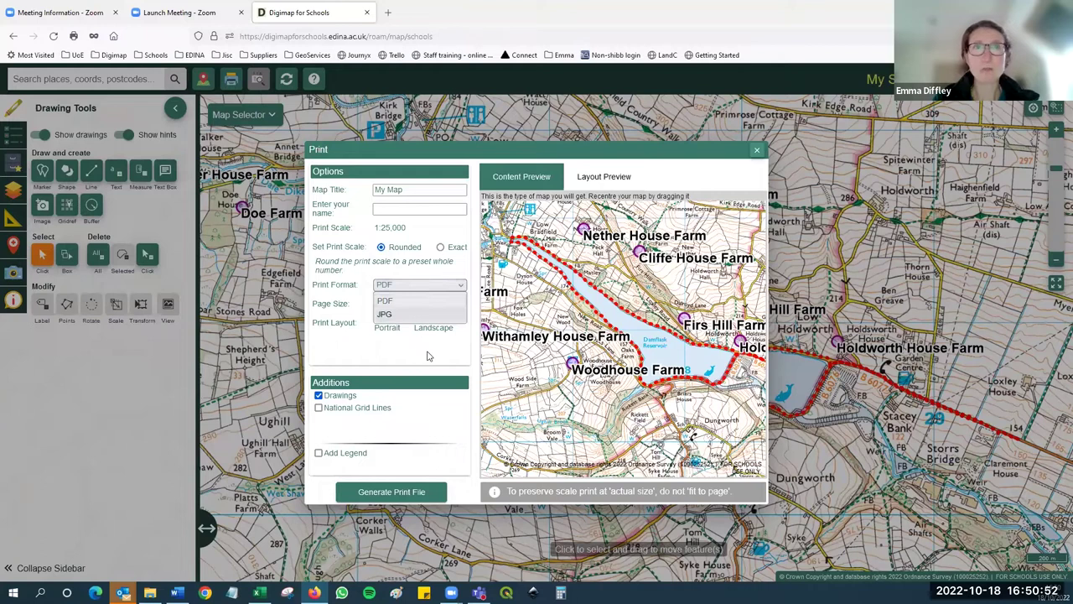
click(482, 307)
click(453, 304)
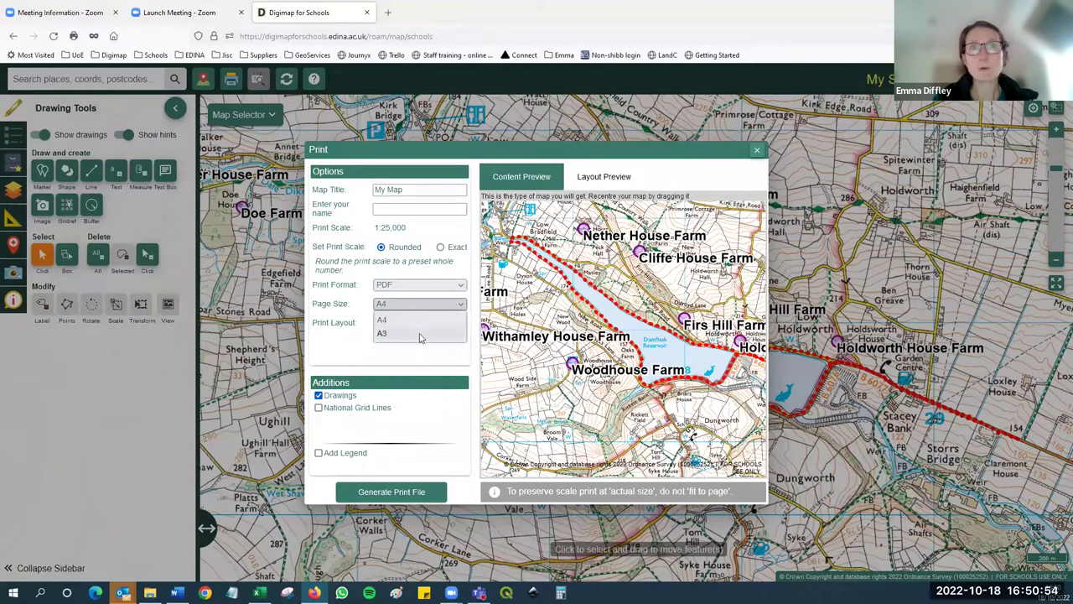
click(382, 319)
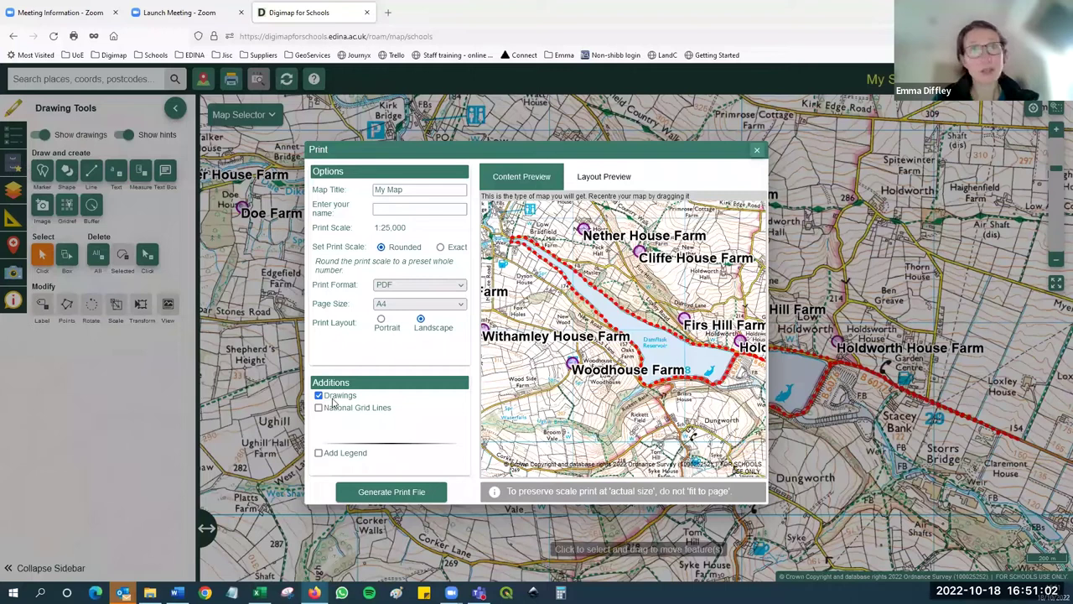
click(334, 402)
click(334, 401)
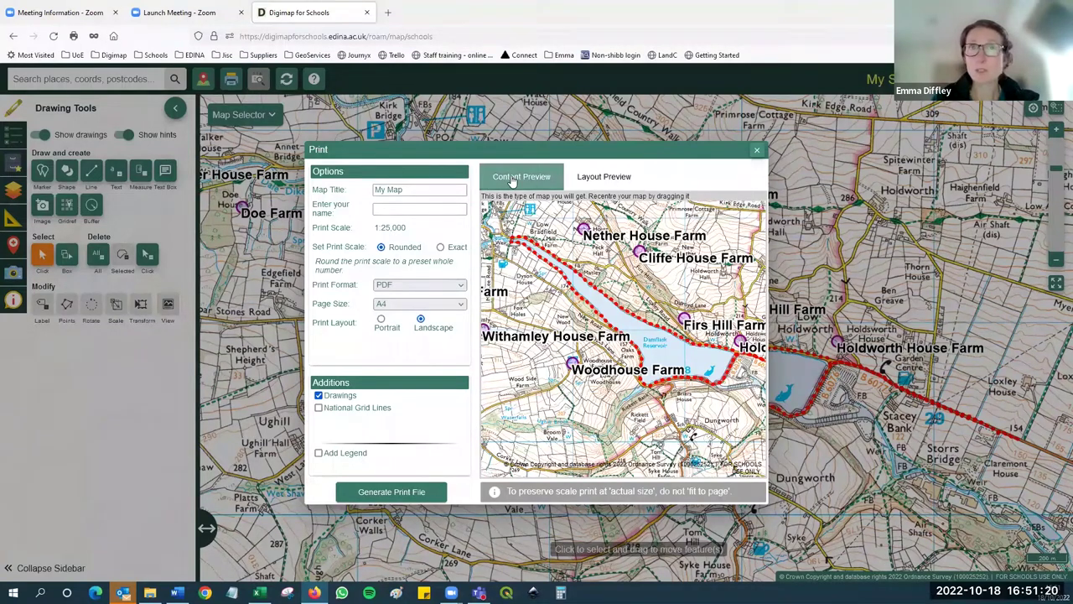
click(592, 181)
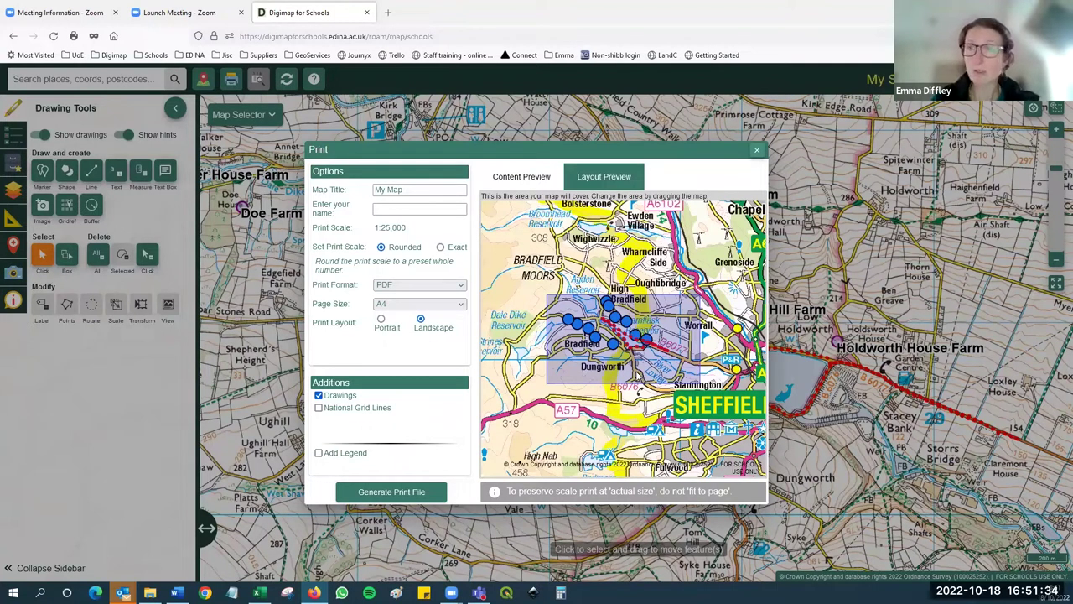
Nudge the print area slightly and preview the map content the 1:25,000 print will contain
drag(637, 376, 651, 390)
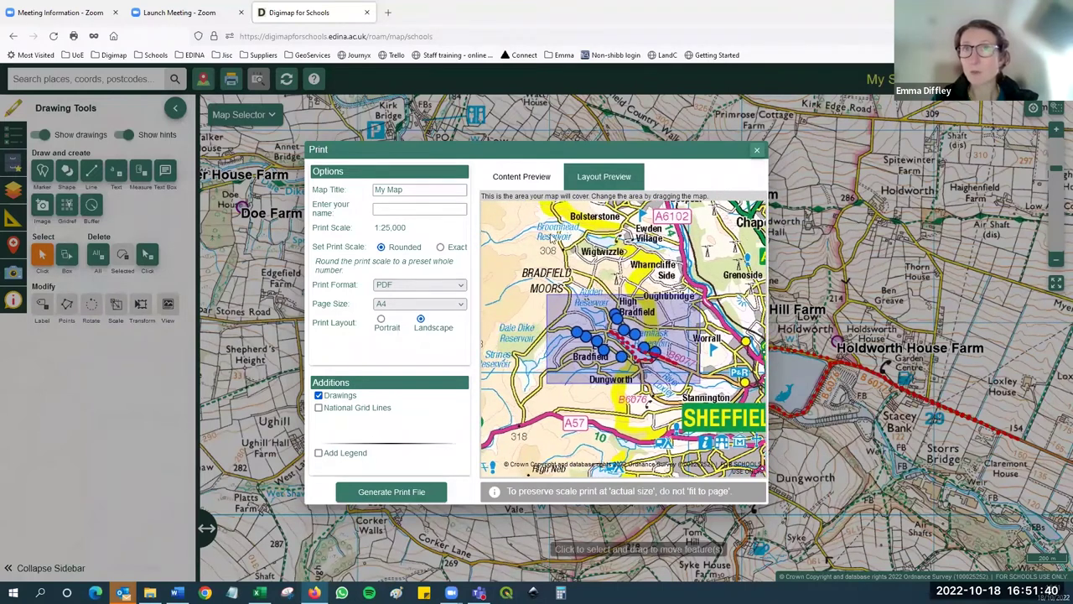
click(523, 173)
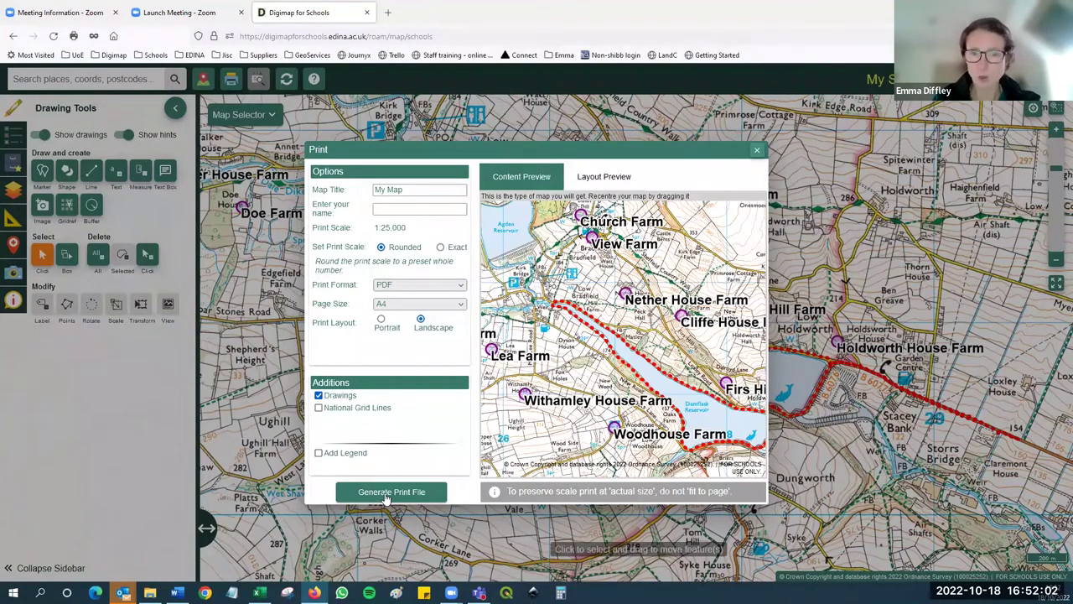
Generate the A4 landscape PDF of My Map, then close the PDF to return to the map
click(386, 495)
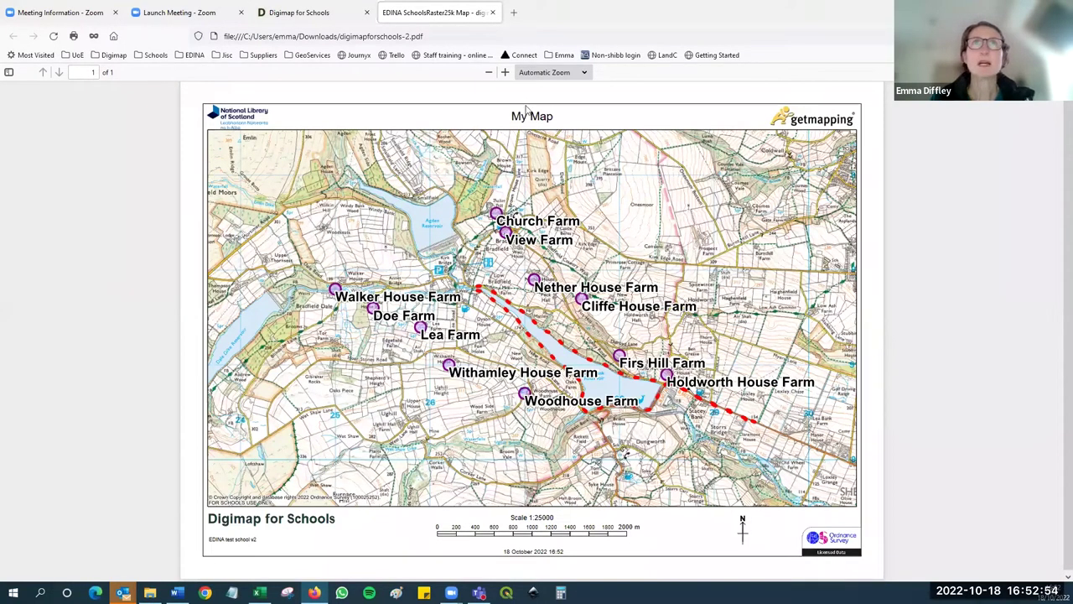
click(494, 14)
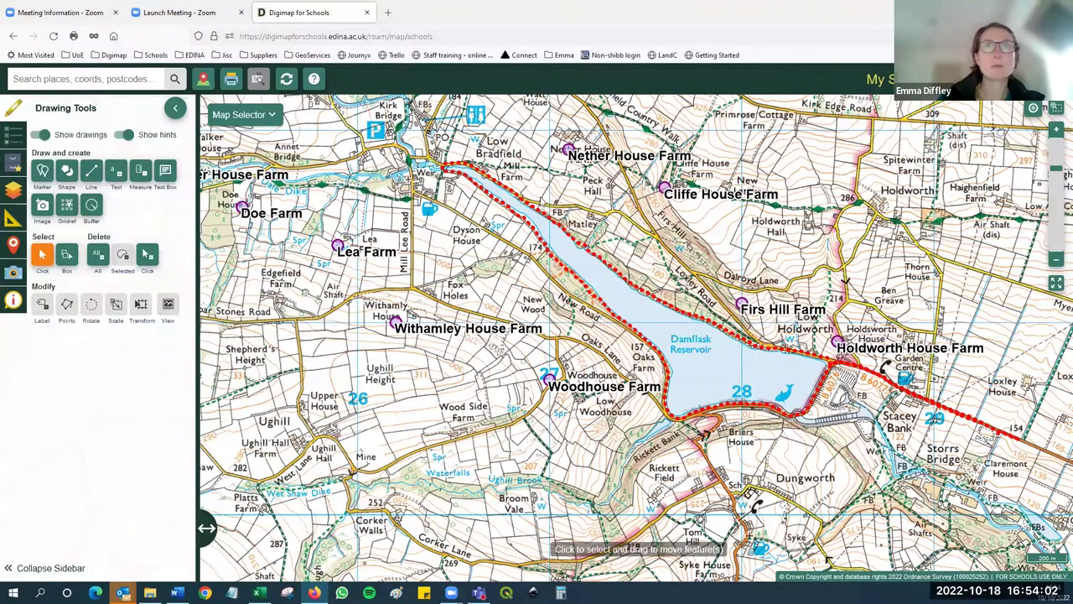
Choose Delete All under Drawing Tools to clear the route and farm drawings
click(97, 254)
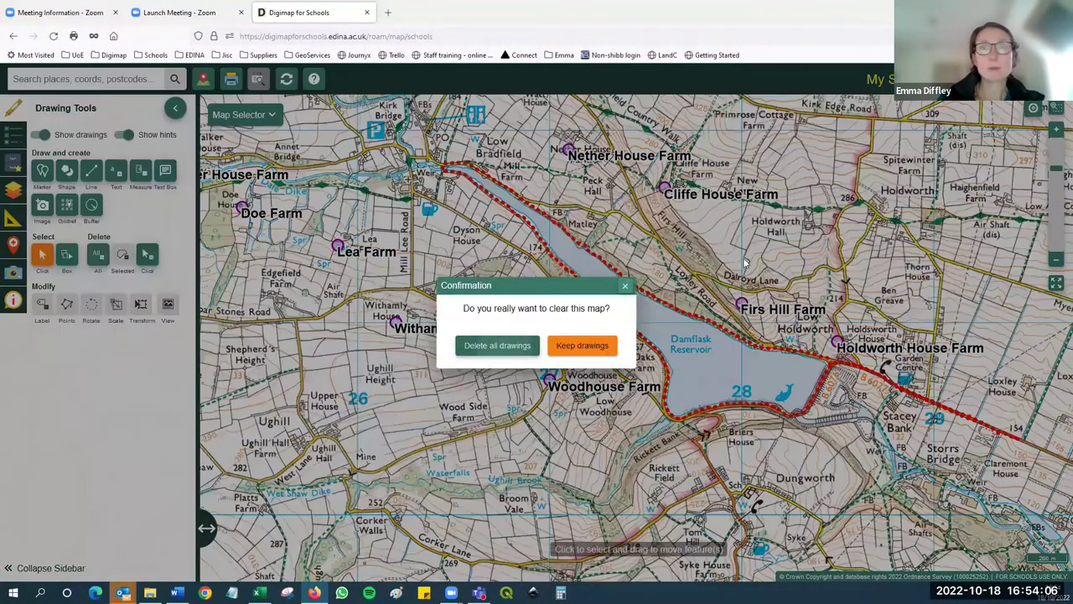
Keep the drawings, zoom out to the whole world and search for Mount Everest
click(1057, 282)
click(1052, 286)
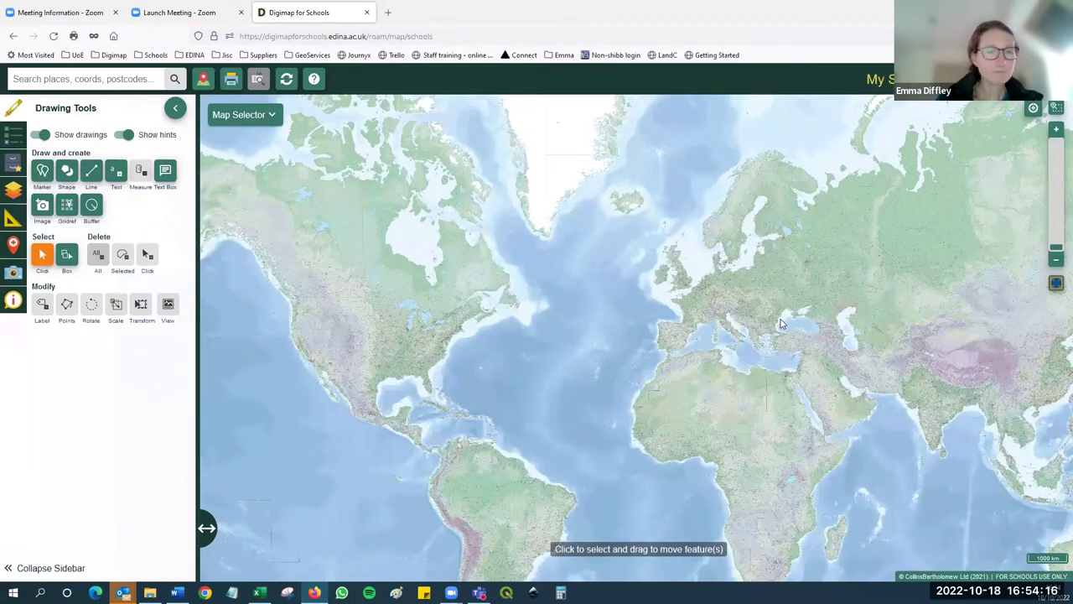
click(78, 82)
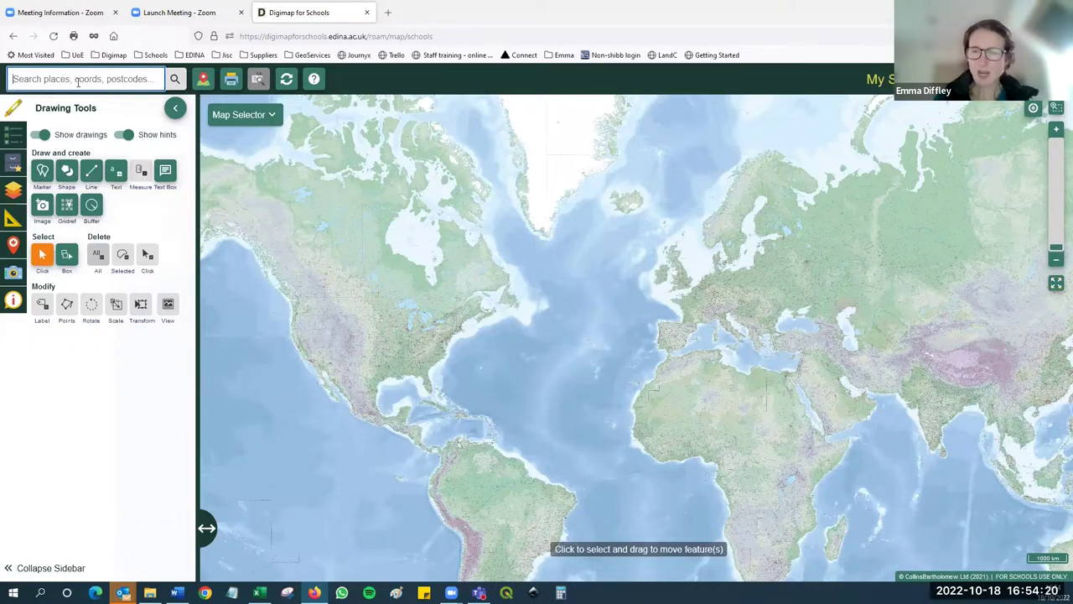
text(Mount Eve)
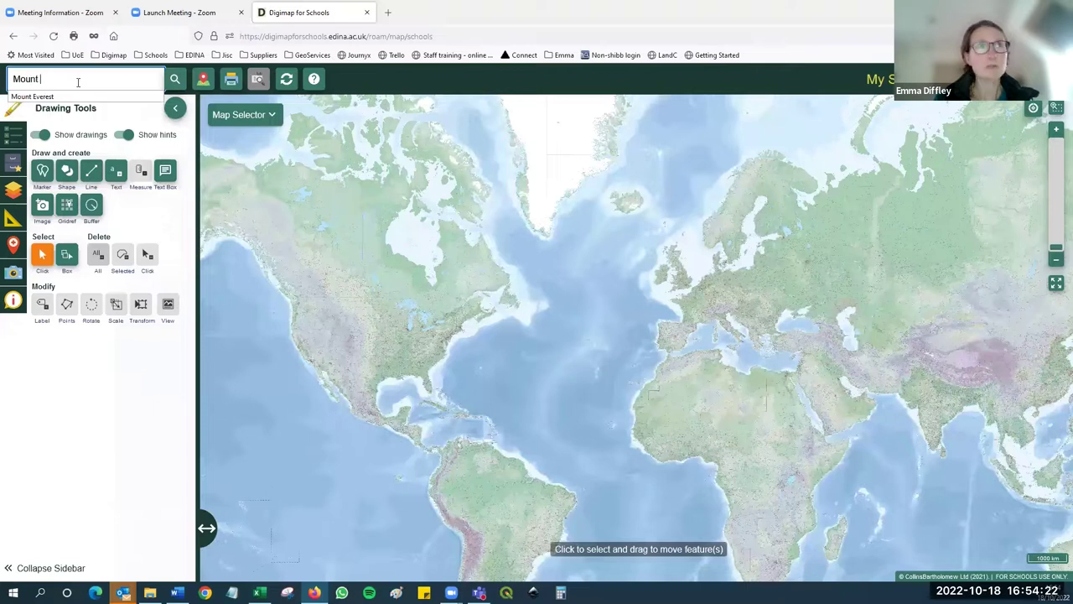
text(st)
key(Return)
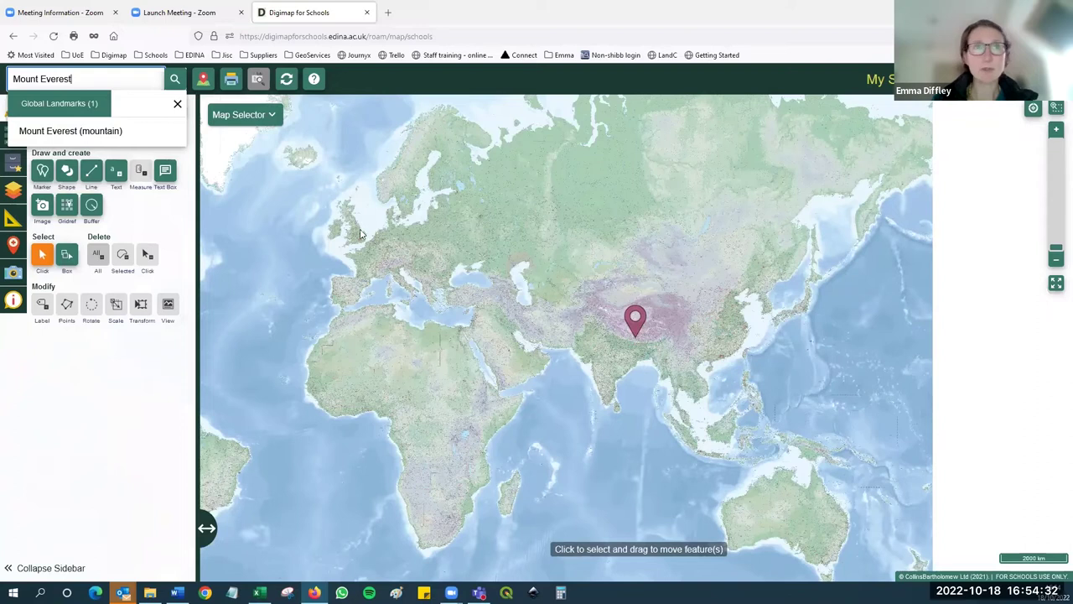
click(271, 117)
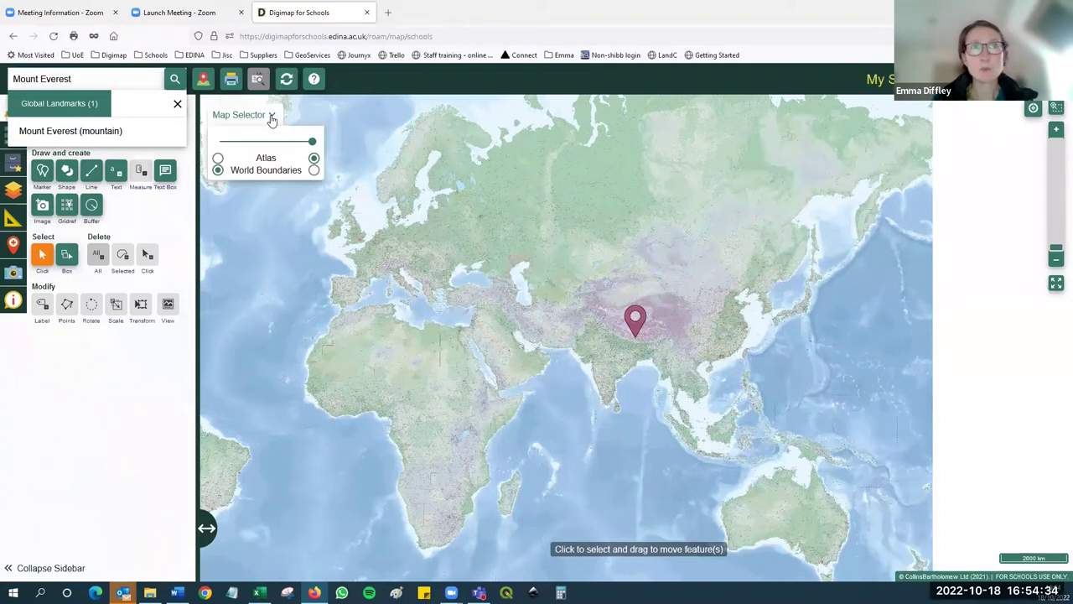
Switch to the World Boundaries map and zoom in over Tajikistan to detailed OpenStreetMap mapping
click(314, 170)
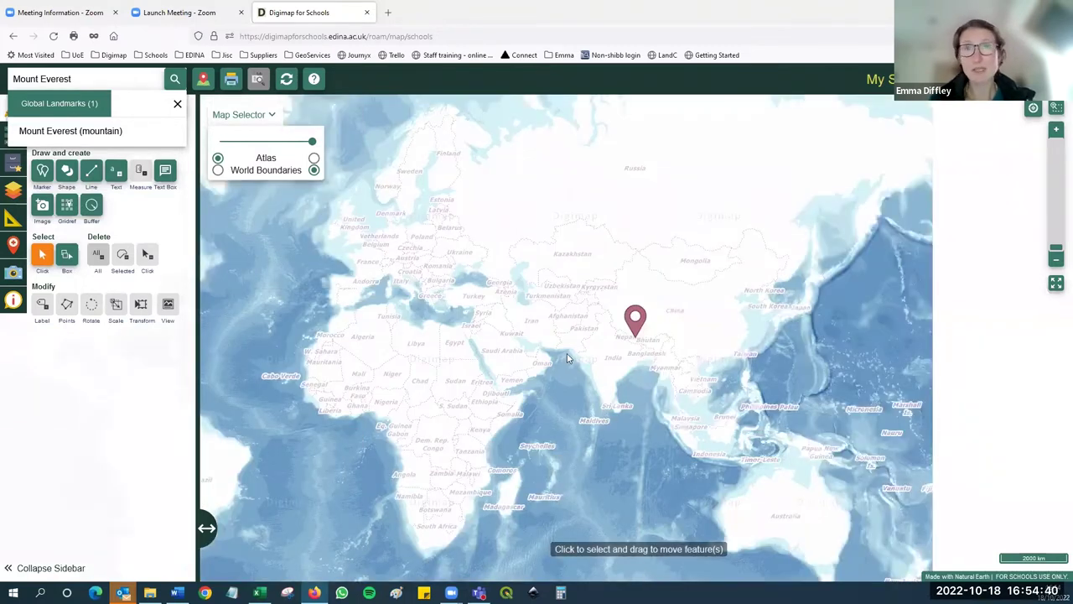
scroll(575, 310, up, 1)
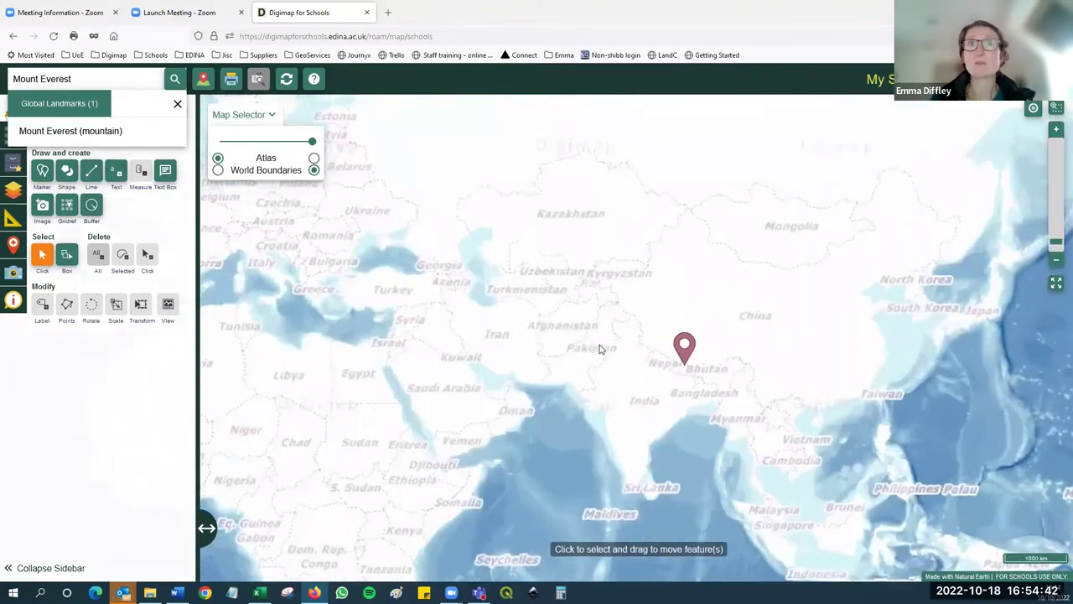
scroll(599, 349, up, 1)
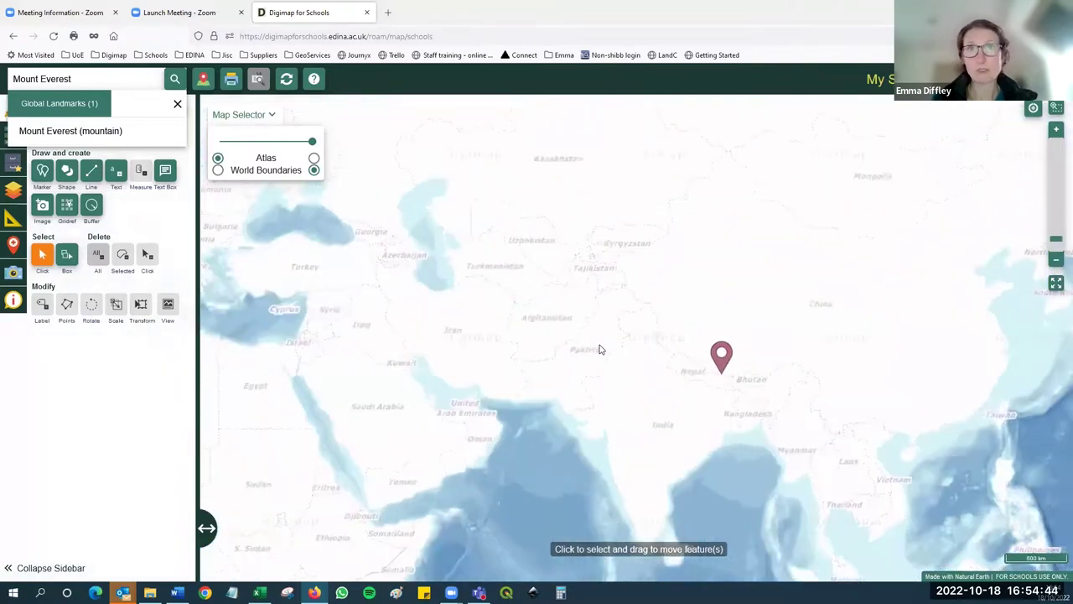
scroll(599, 345, up, 1)
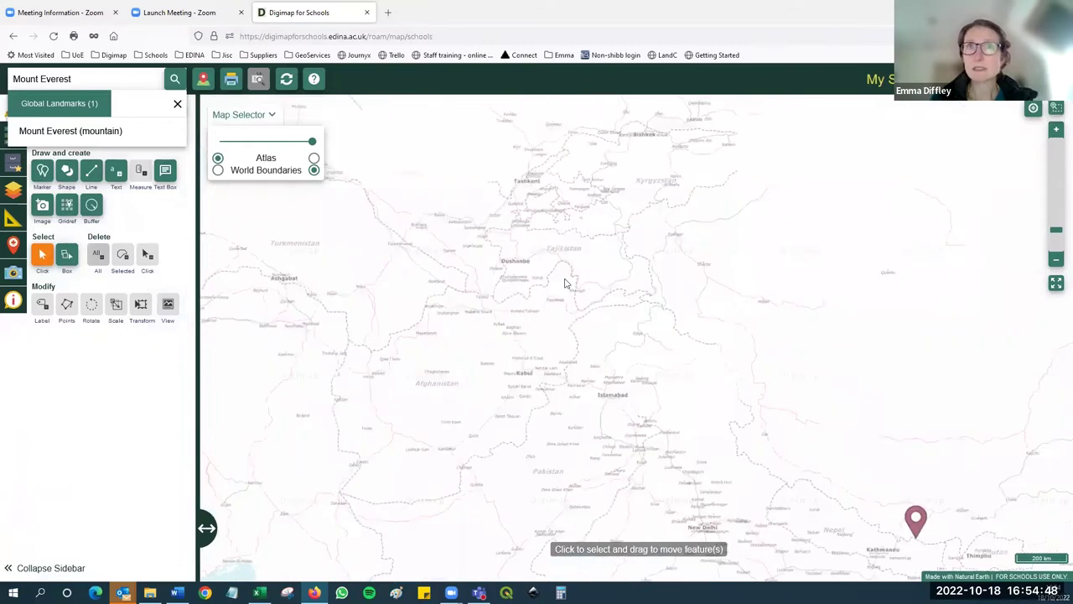
scroll(568, 282, up, 1)
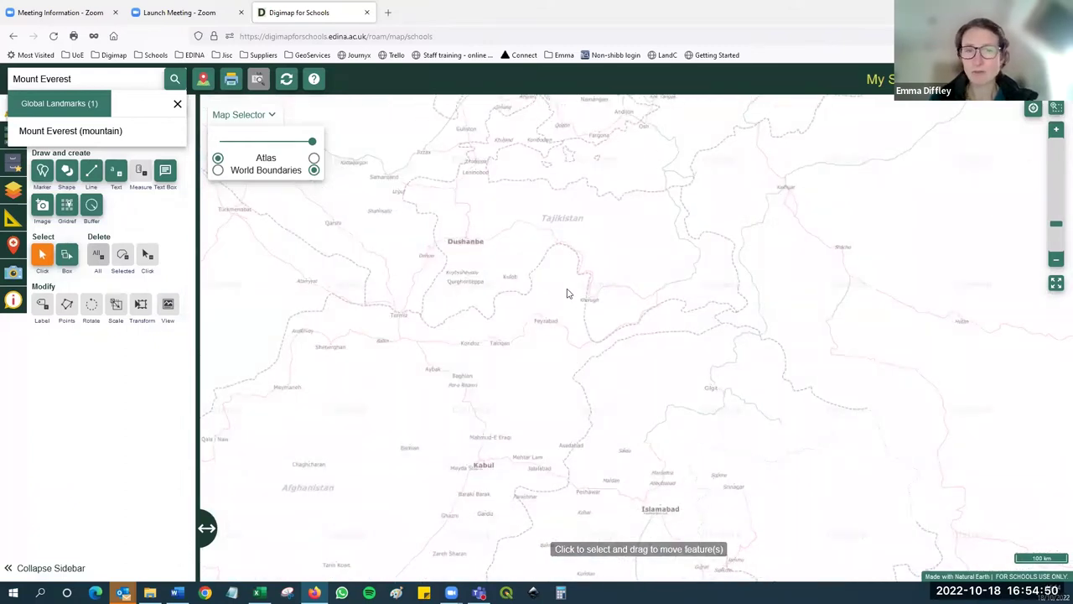
scroll(566, 292, up, 1)
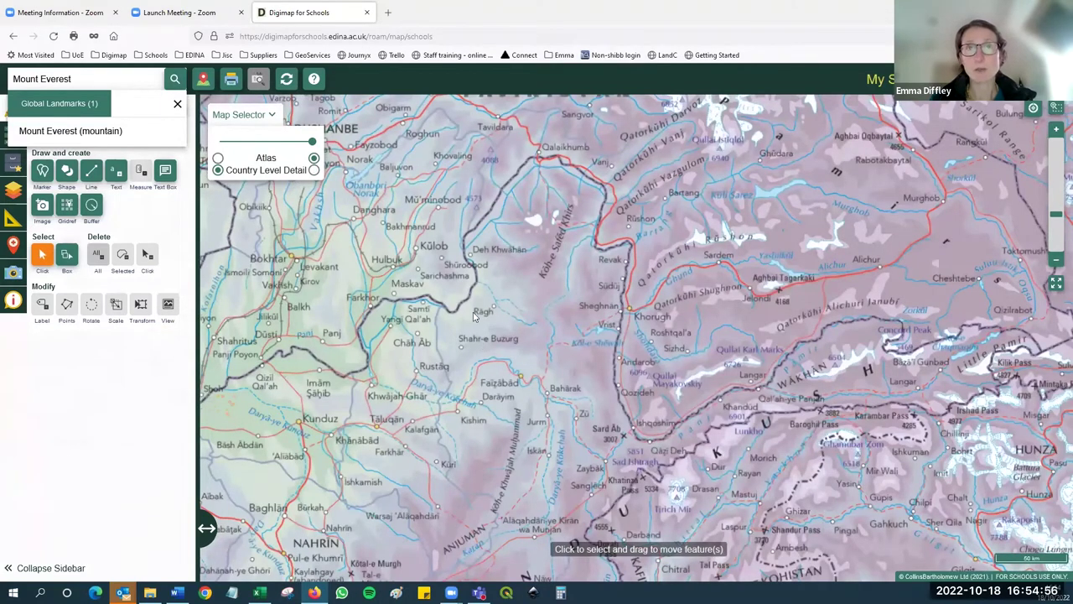
scroll(467, 308, up, 1)
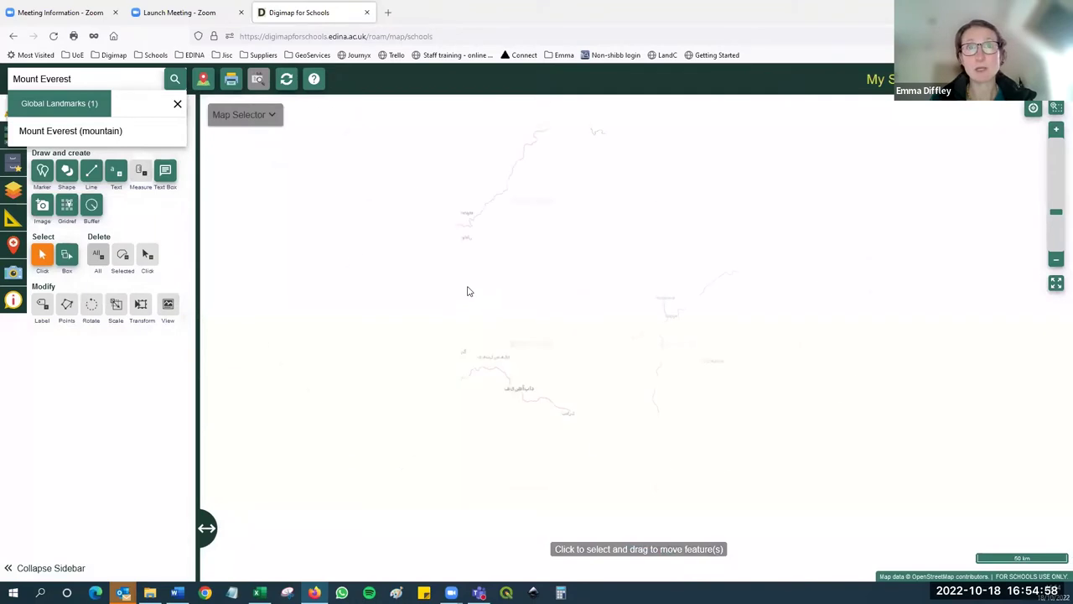
scroll(467, 292, up, 1)
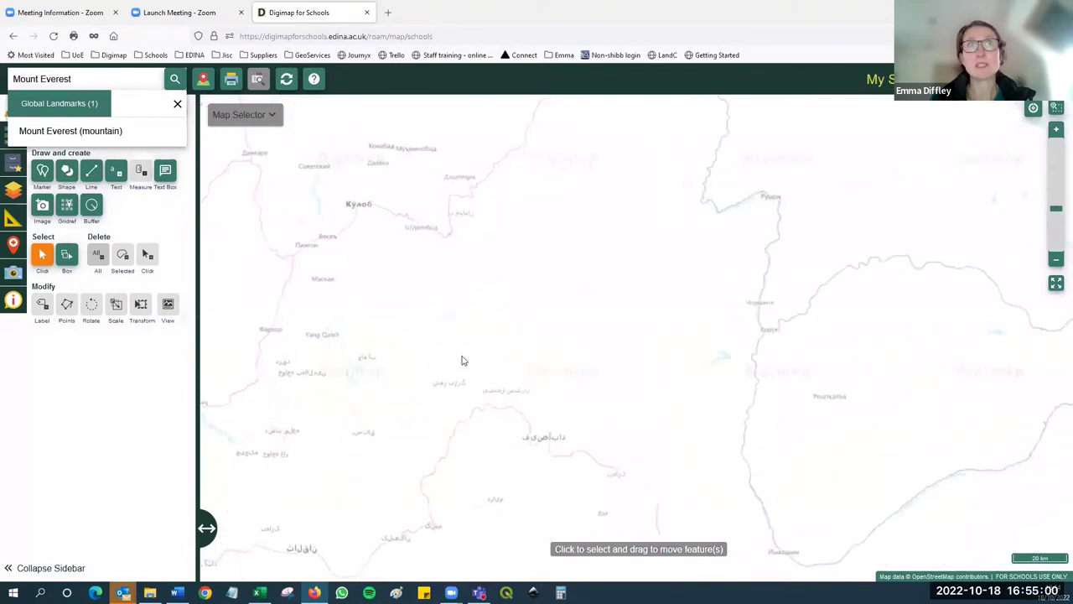
scroll(500, 327, up, 1)
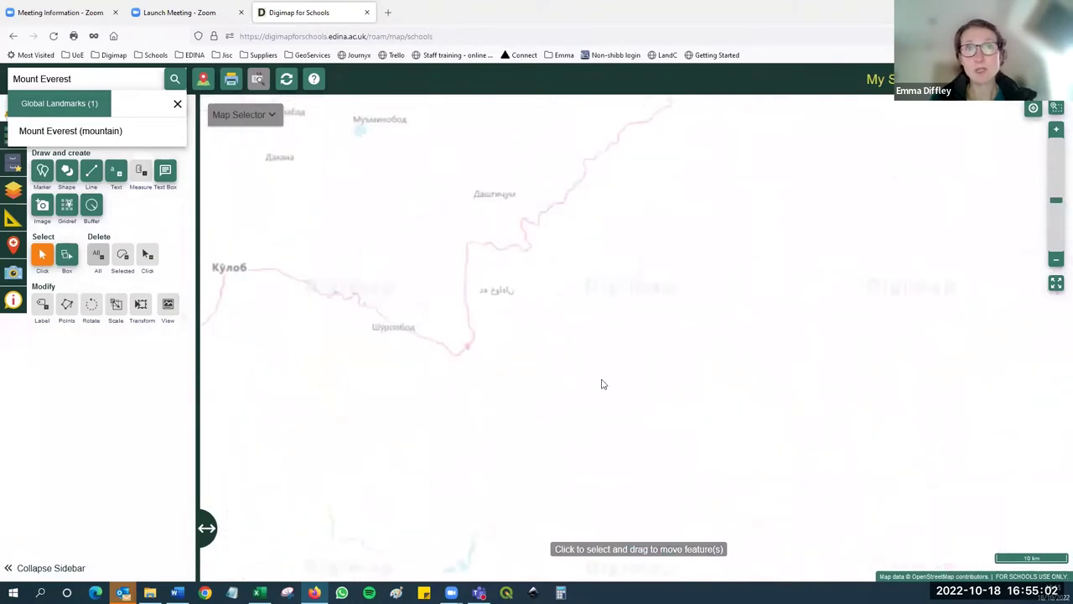
scroll(493, 319, up, 1)
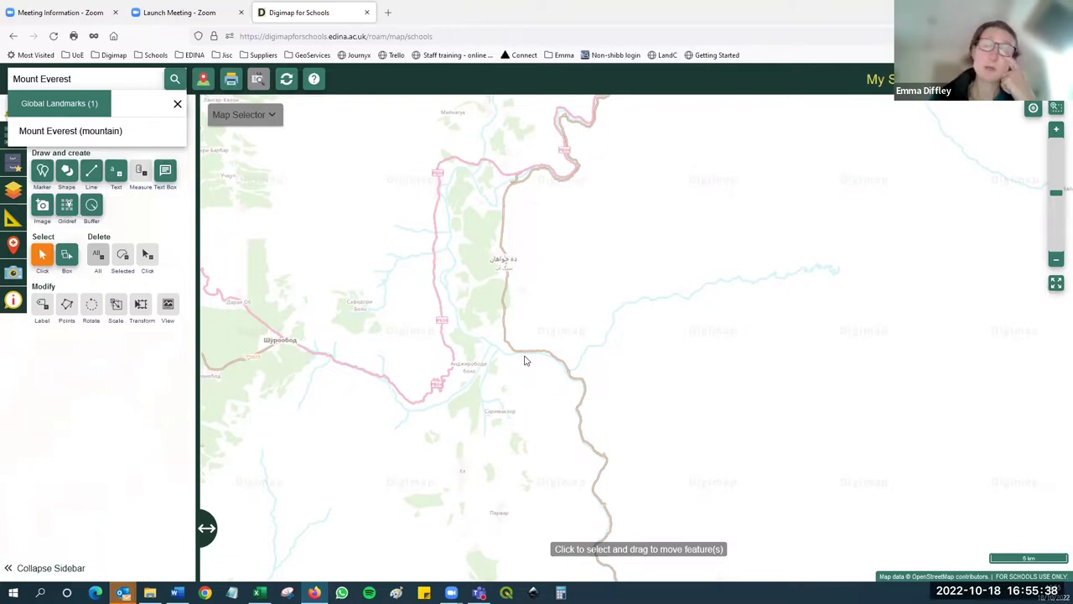
Zoom out one notch to show more of the Tajikistan–Afghanistan border area
scroll(519, 369, down, 2)
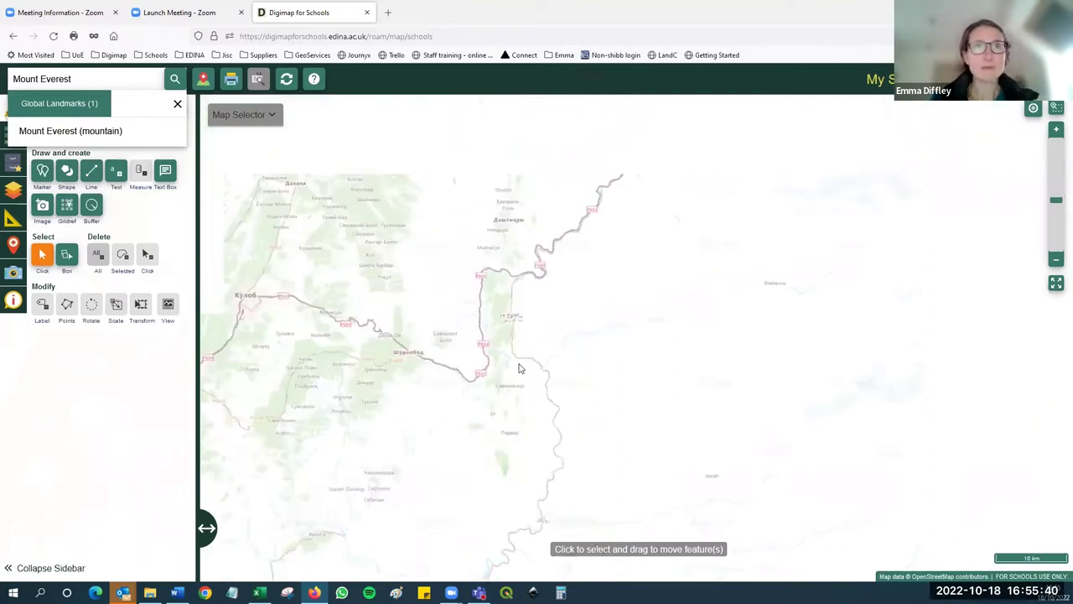
Recentre on the Mount Everest result, zoom in around the pin, then zoom back out
click(80, 131)
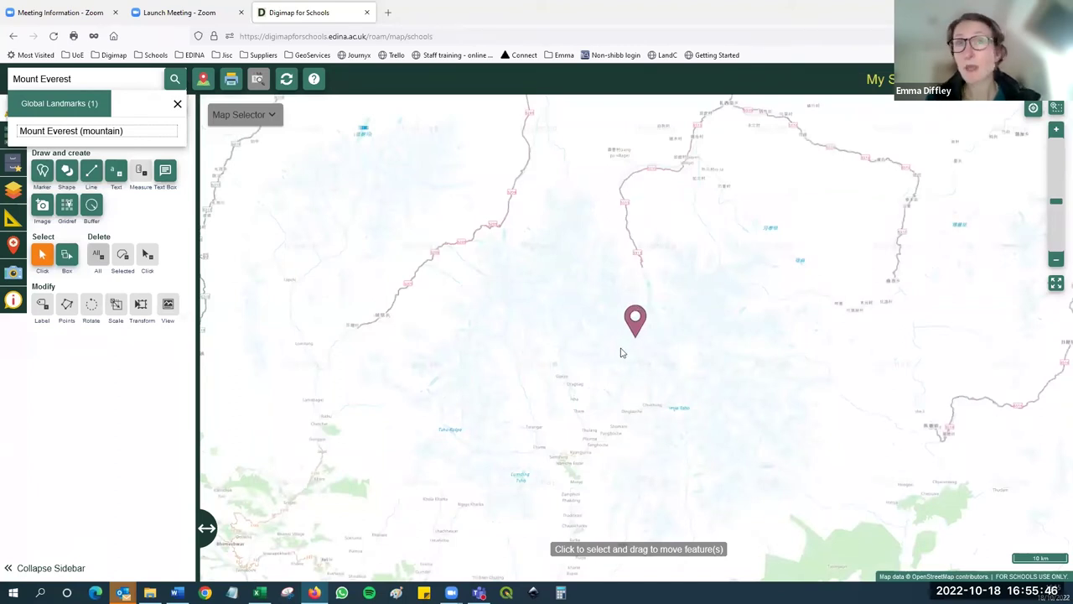
scroll(624, 351, up, 2)
scroll(671, 327, up, 1)
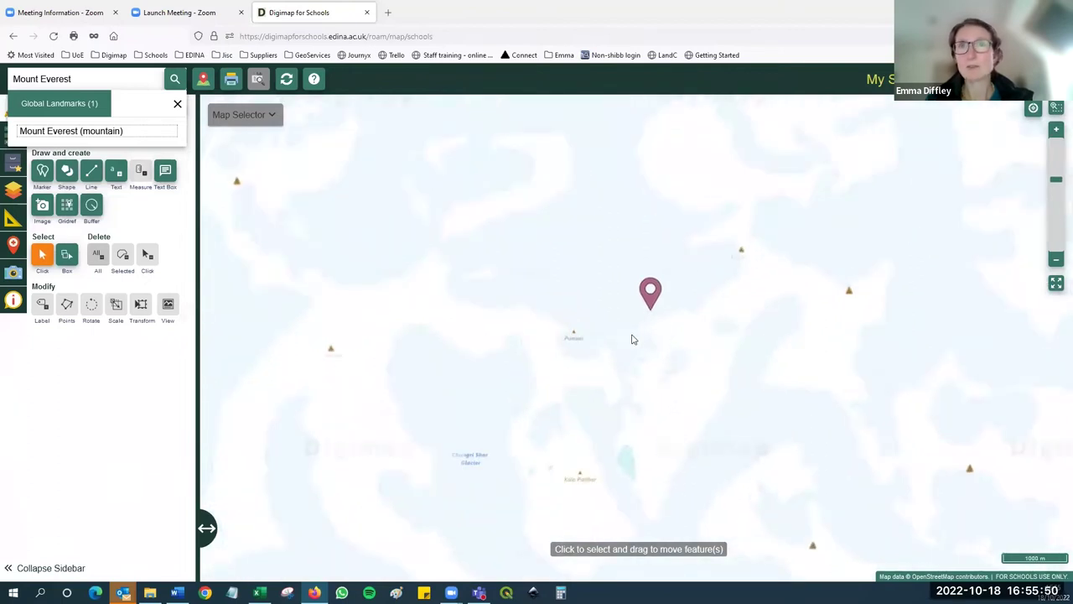
scroll(664, 331, up, 1)
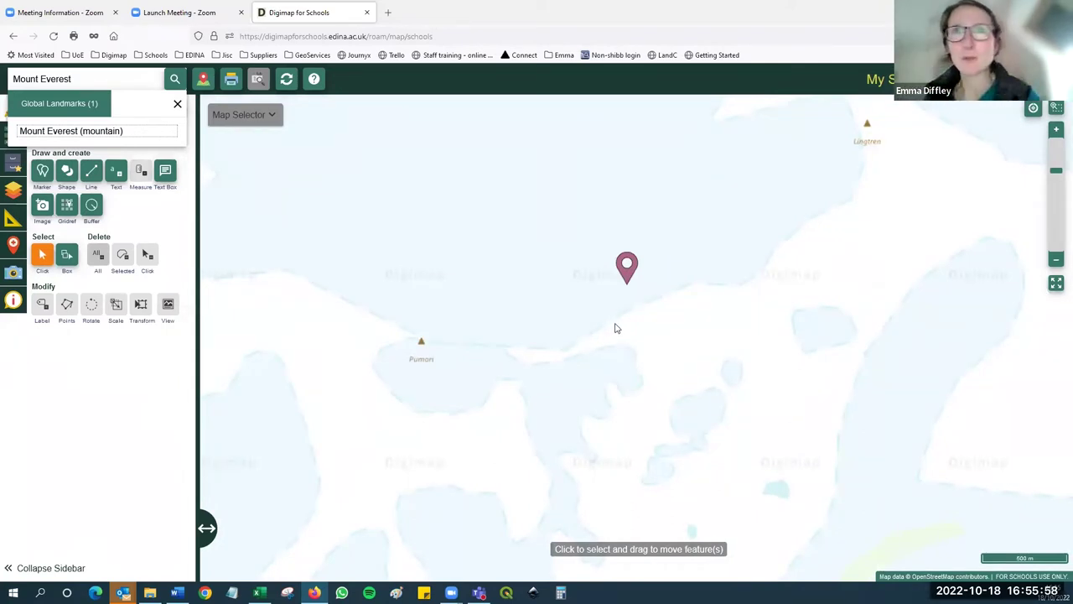
scroll(726, 307, up, 1)
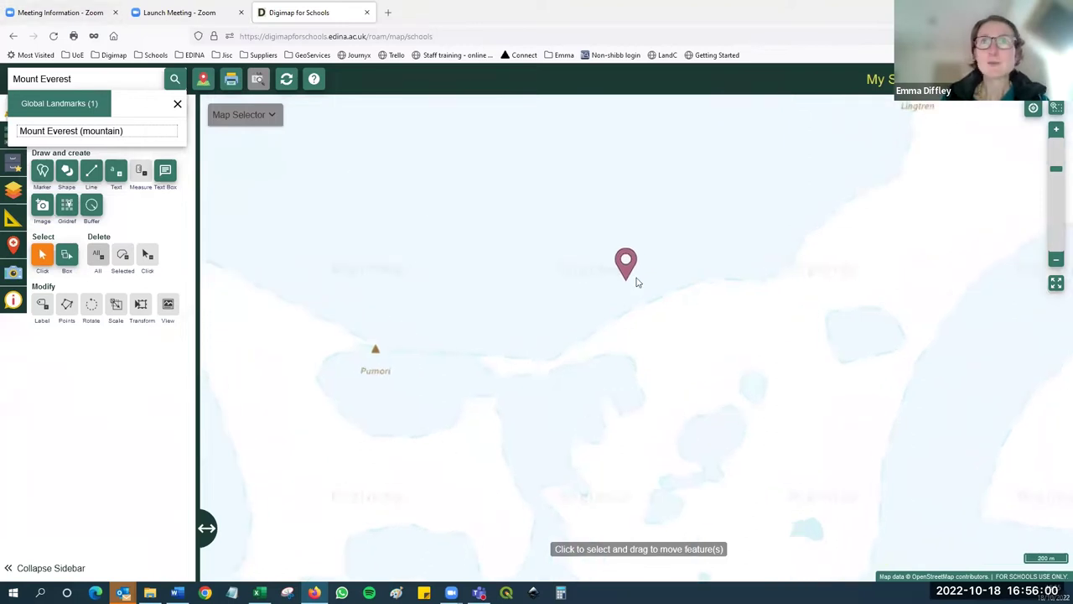
scroll(612, 287, down, 1)
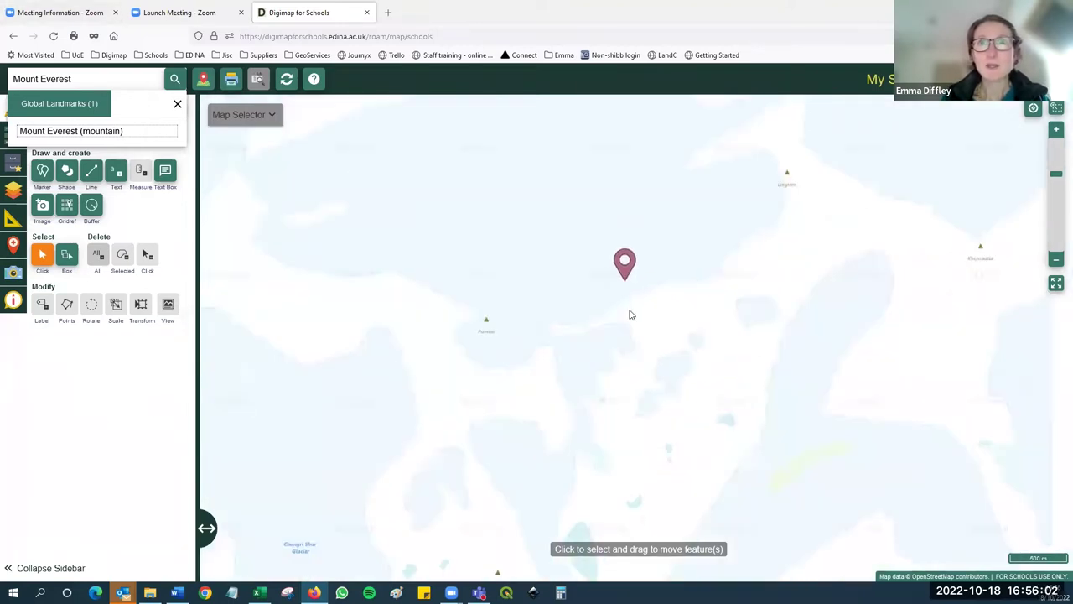
scroll(637, 335, down, 2)
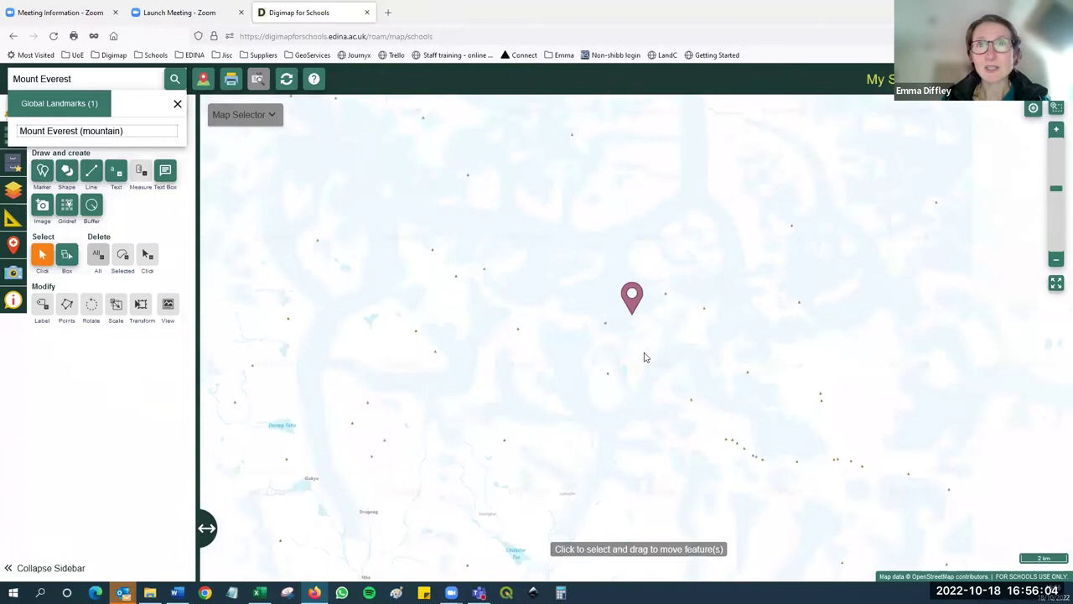
scroll(646, 361, down, 1)
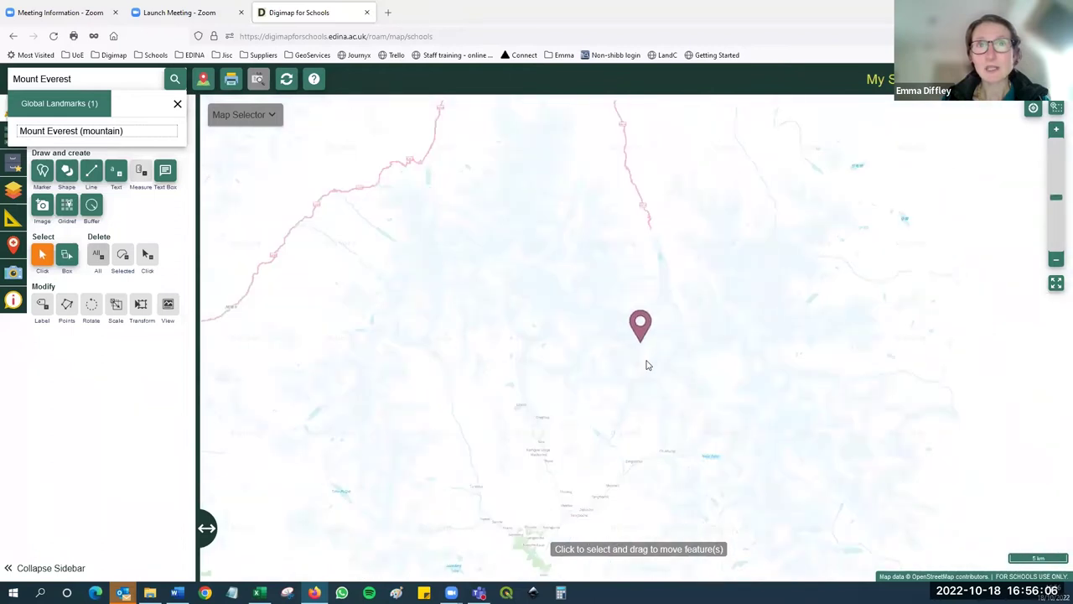
scroll(648, 371, down, 1)
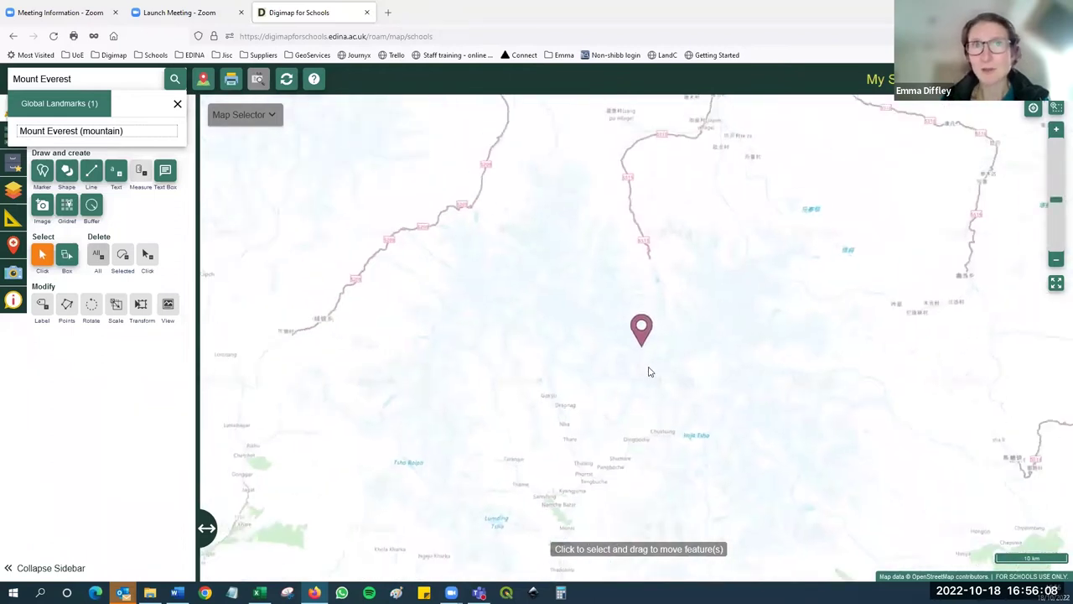
scroll(648, 371, down, 1)
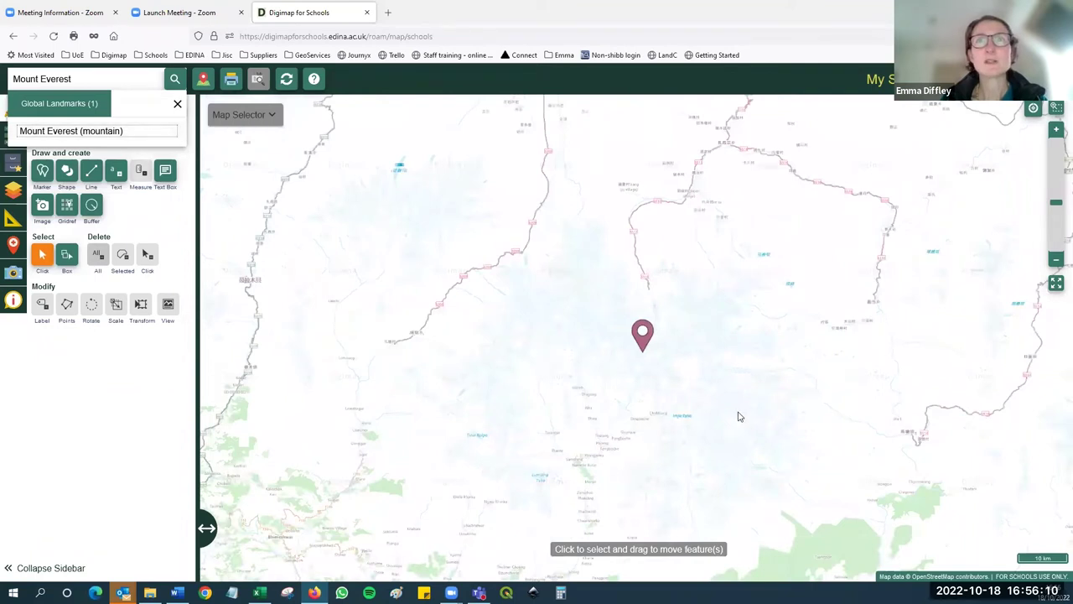
scroll(738, 415, down, 2)
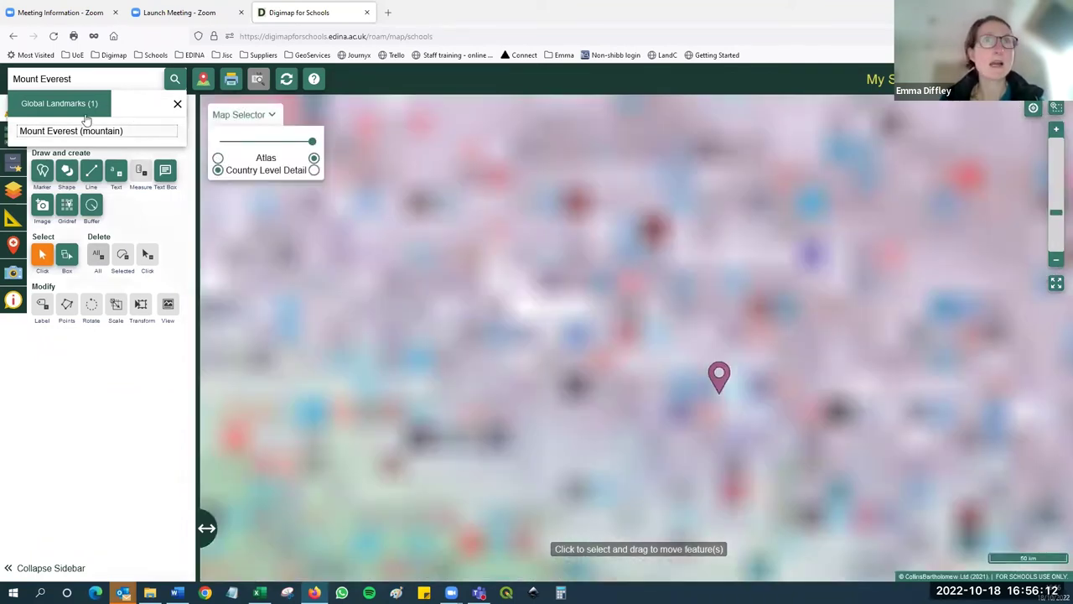
Search for the Eiffel Tower via its suggestion and close the Global Landmarks results
click(177, 103)
text(E)
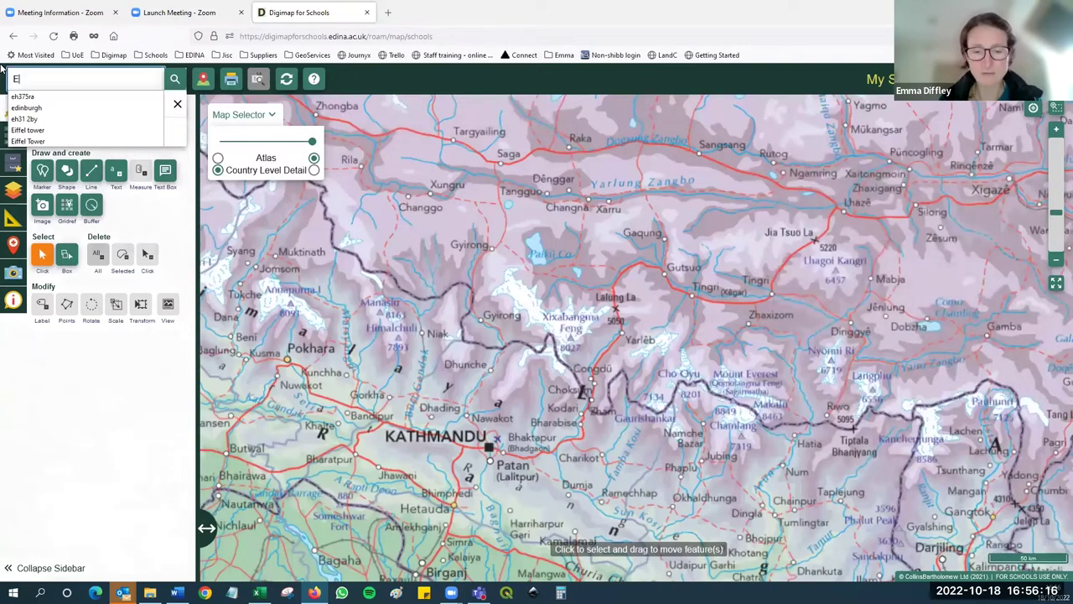
text(ig)
text(eel)
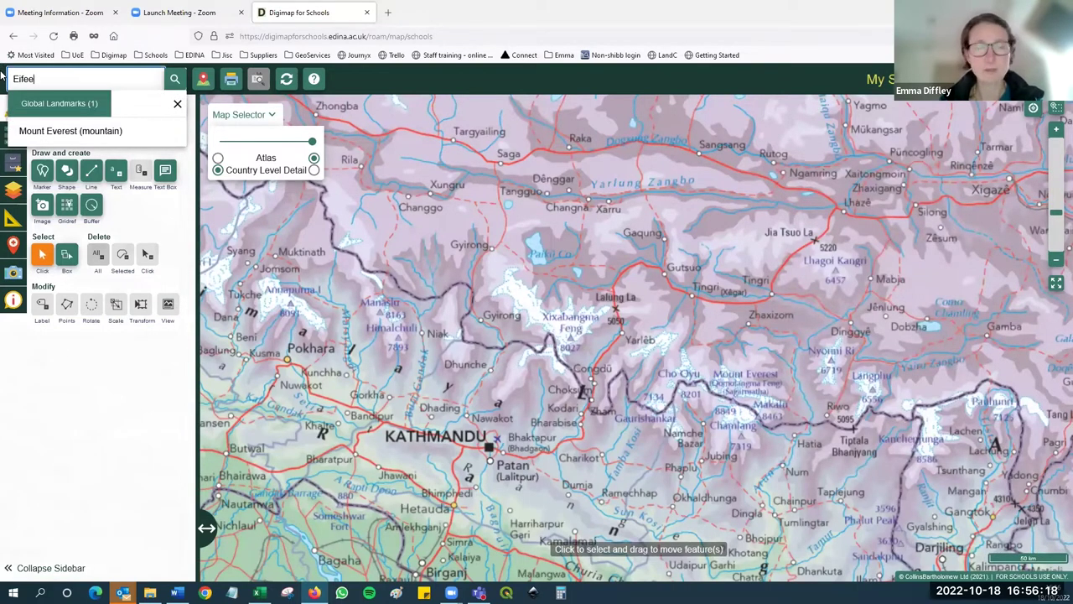
key(BackSpace)
key(BackSpace)
text(fel)
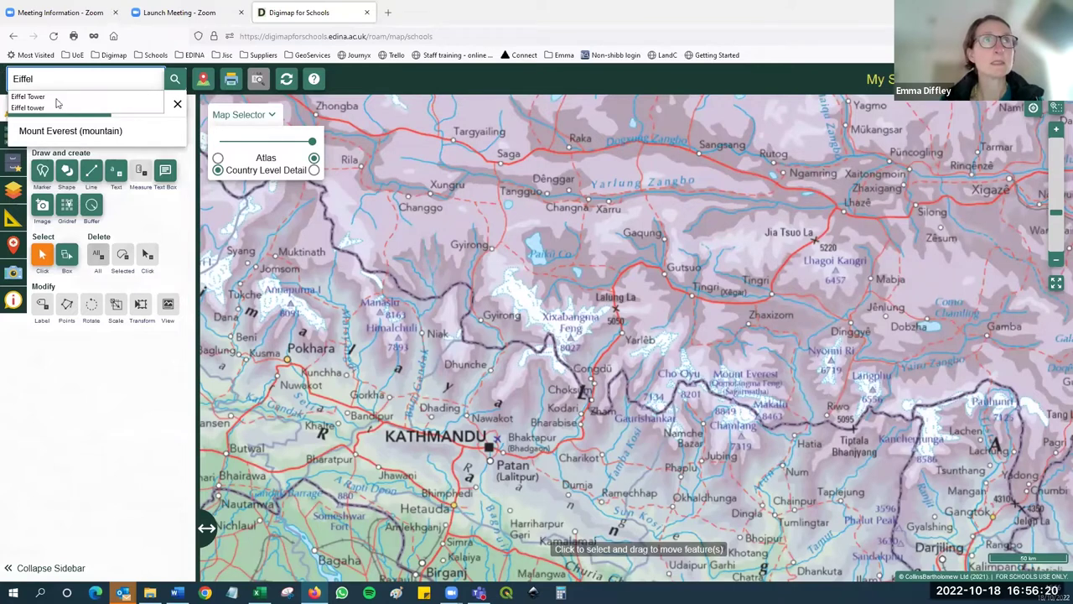
click(59, 98)
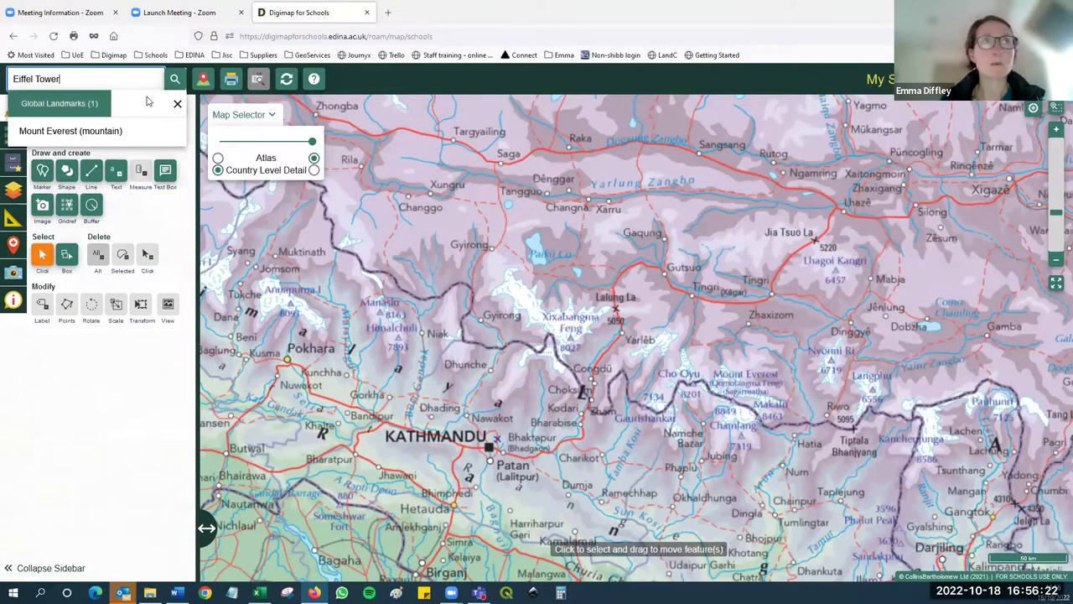
key(Return)
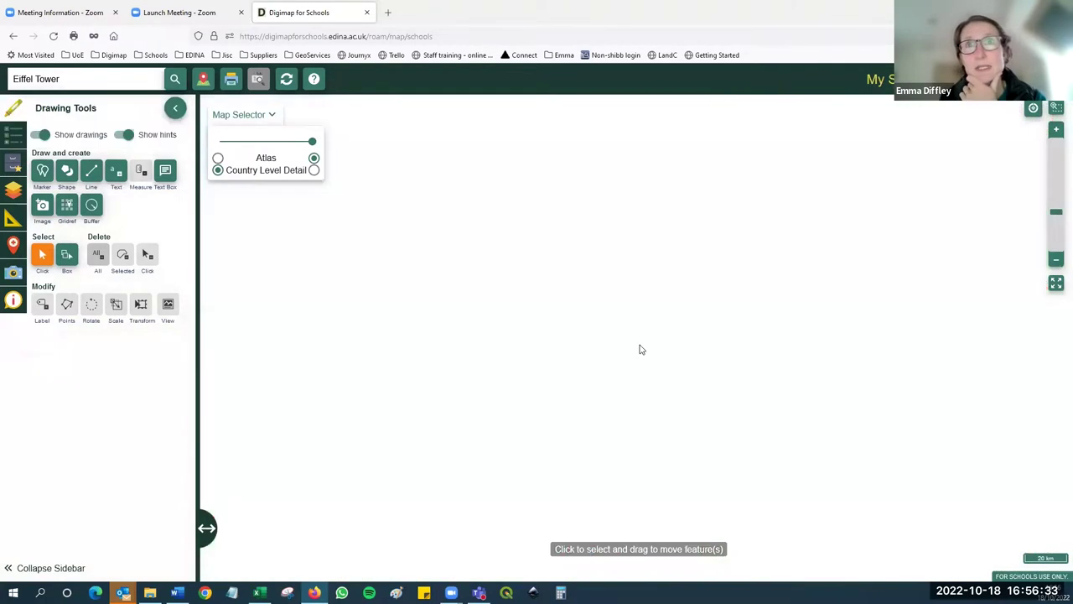
click(640, 347)
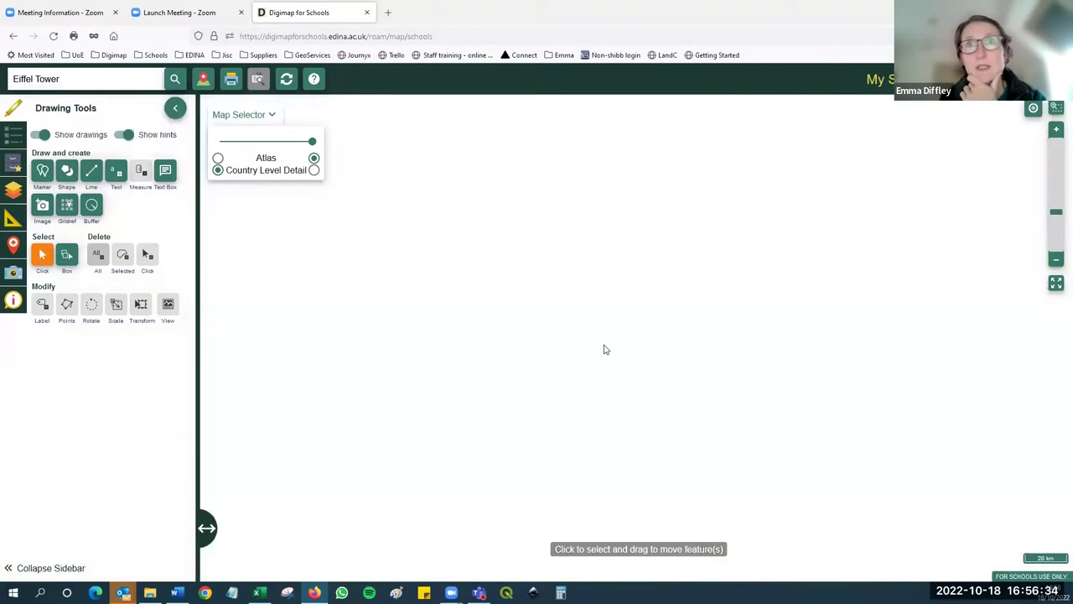
Zoom into Paris and pan the central city map into view
scroll(670, 343, up, 1)
scroll(670, 347, up, 1)
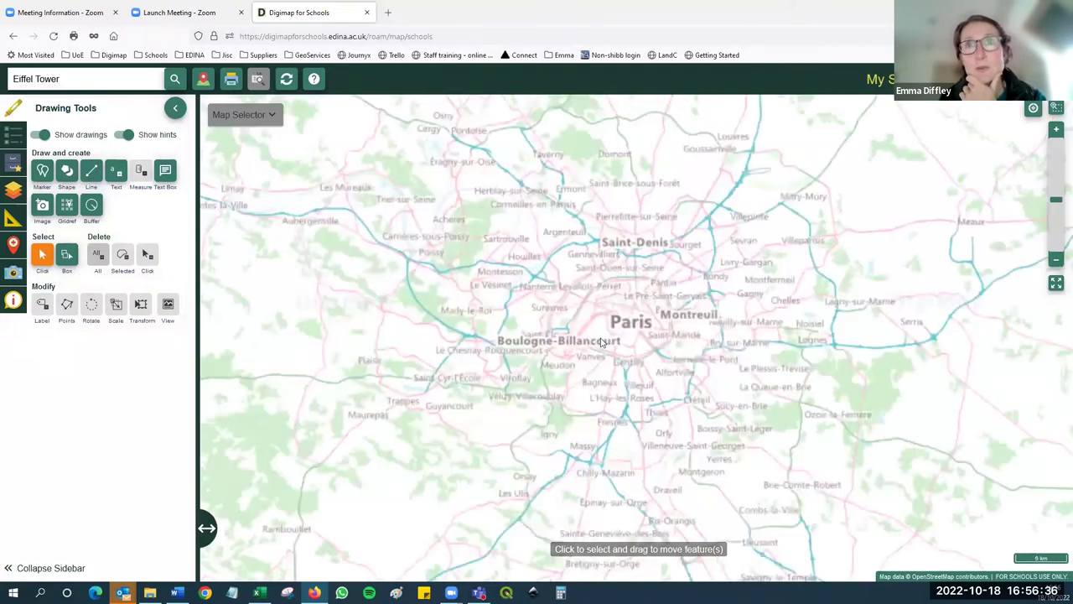
scroll(628, 309, up, 1)
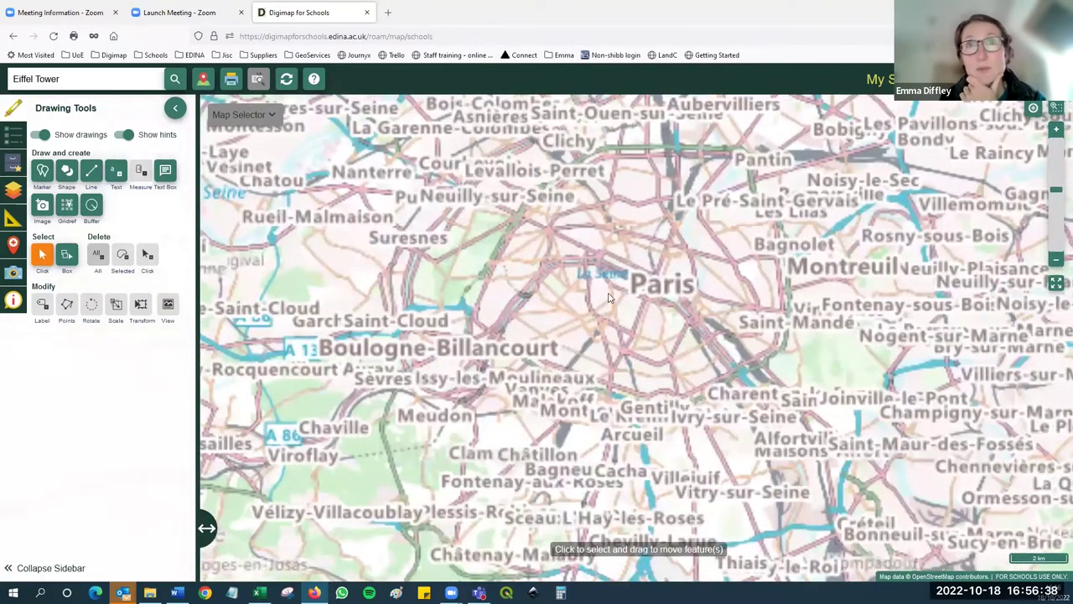
scroll(598, 298, up, 1)
scroll(580, 299, up, 1)
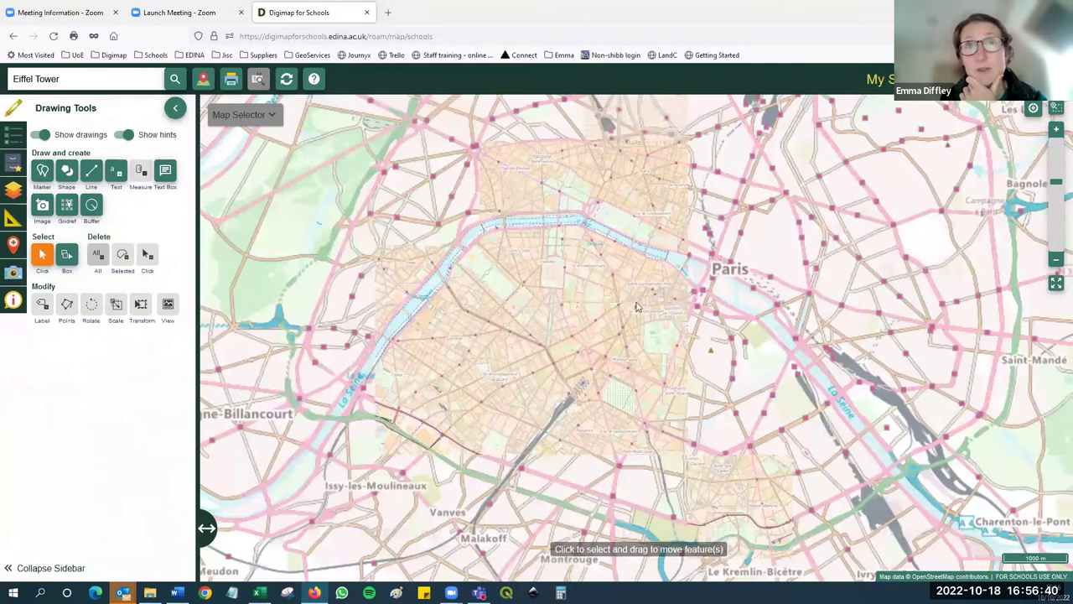
scroll(635, 307, up, 1)
scroll(658, 260, up, 1)
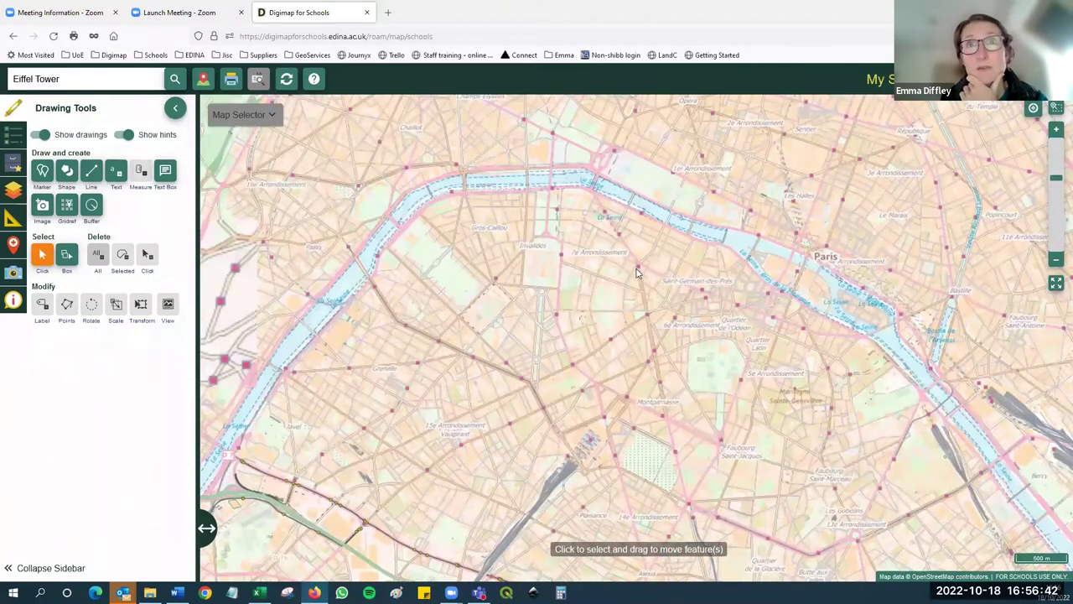
drag(632, 257, 616, 354)
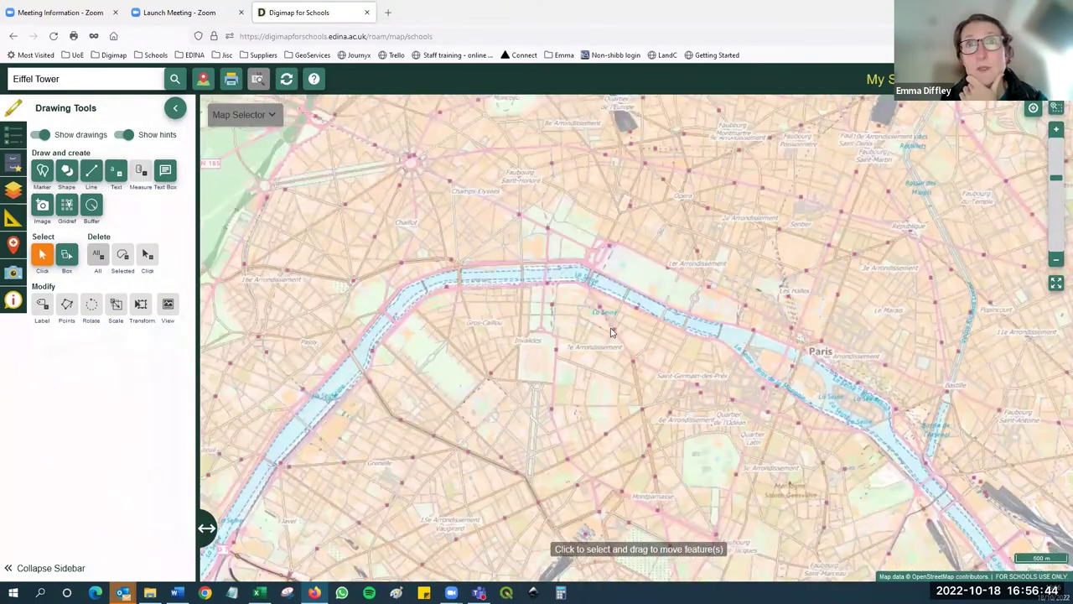
scroll(665, 305, up, 1)
scroll(659, 264, up, 1)
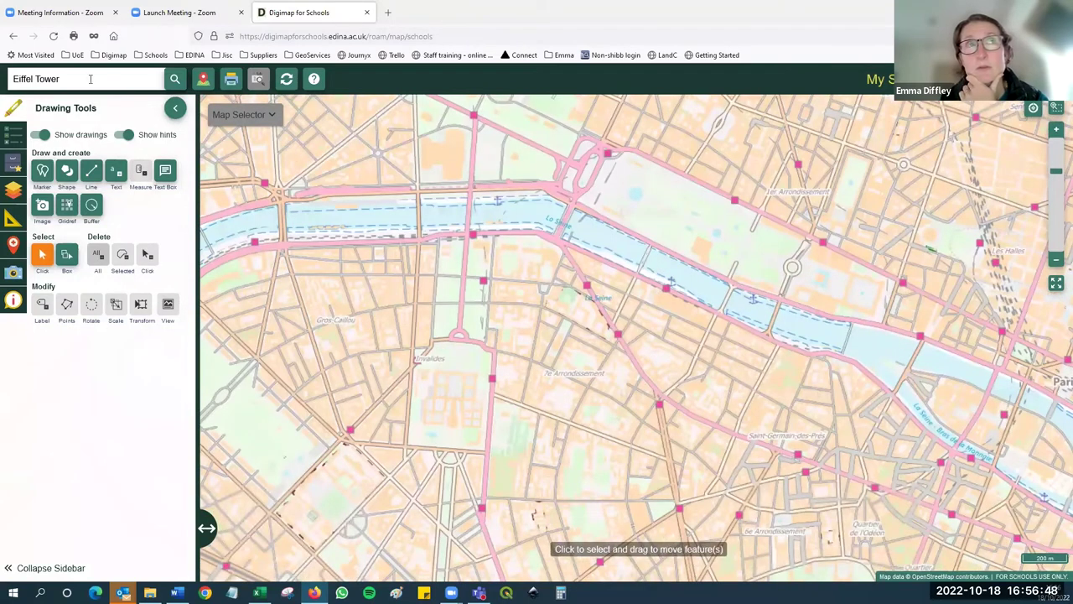
Re-run the Eiffel Tower search, centre on it at street level, close results and zoom out slightly
click(117, 94)
key(Return)
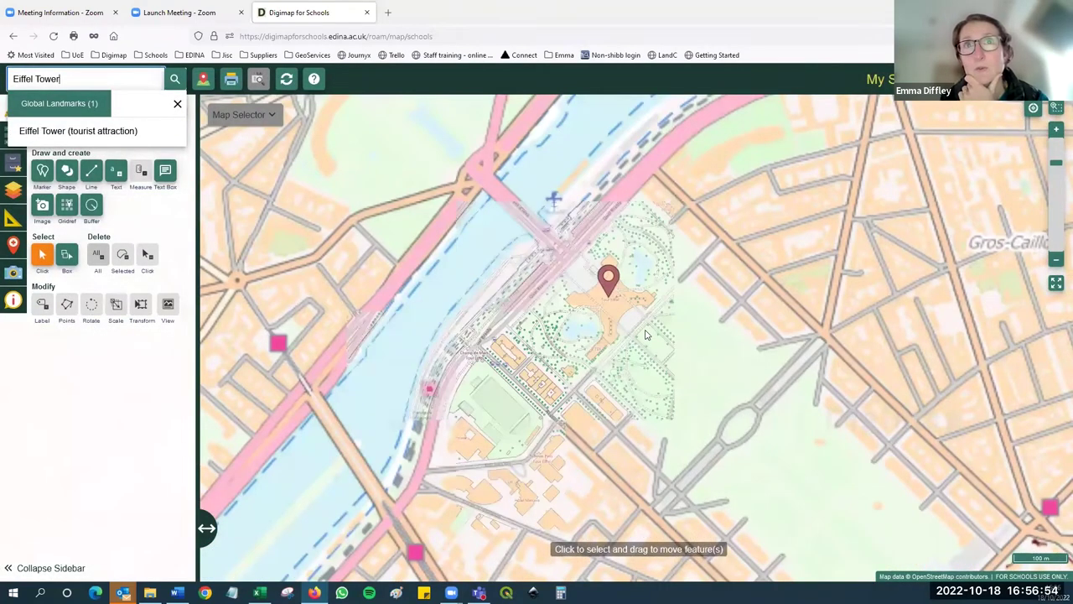
scroll(646, 335, up, 1)
scroll(620, 293, up, 1)
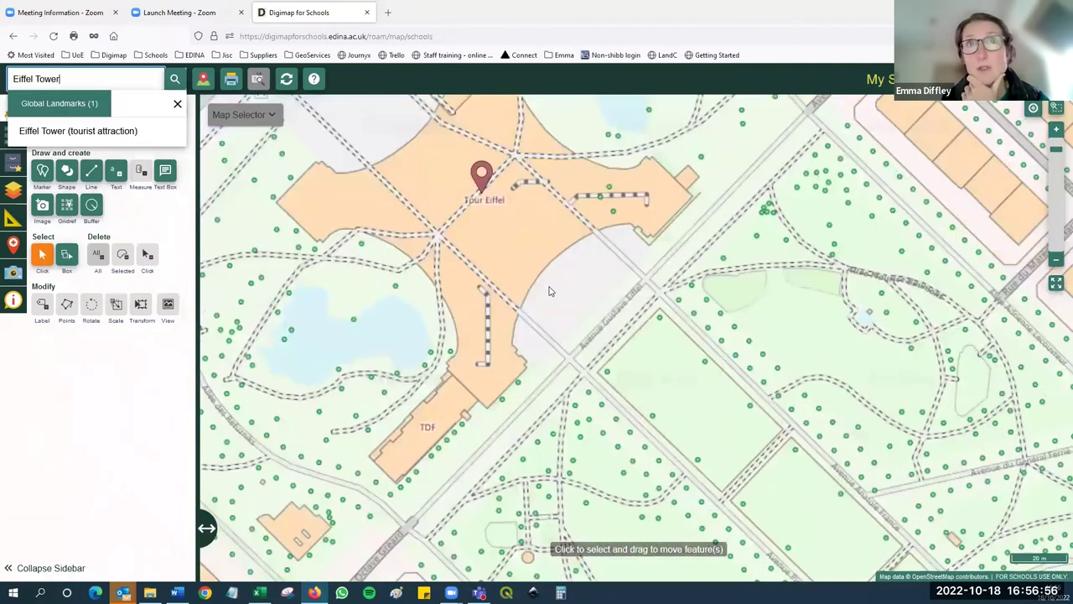
drag(554, 295, 597, 344)
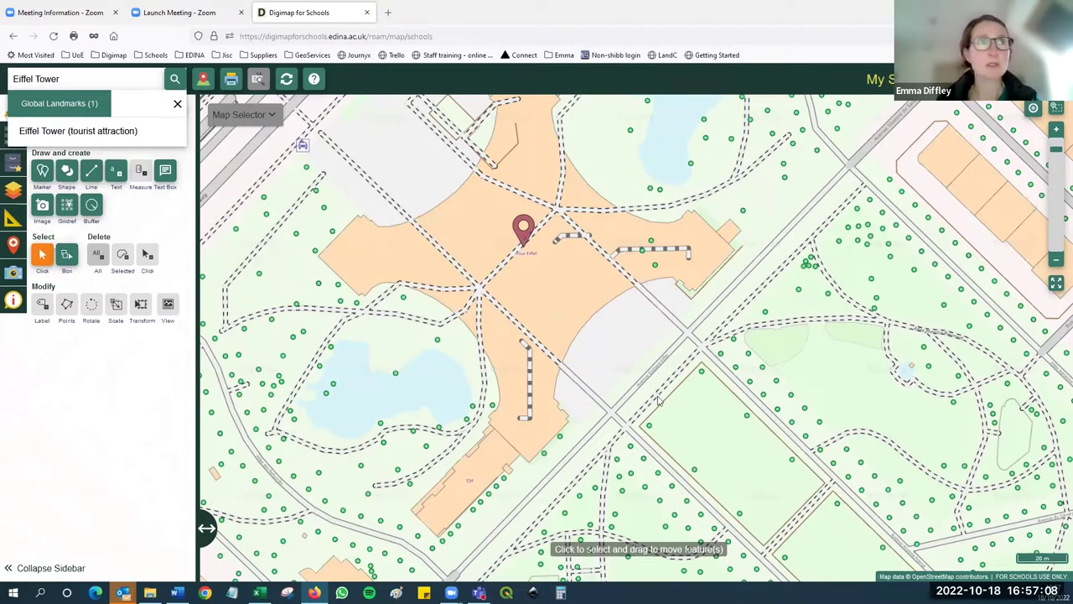
click(177, 106)
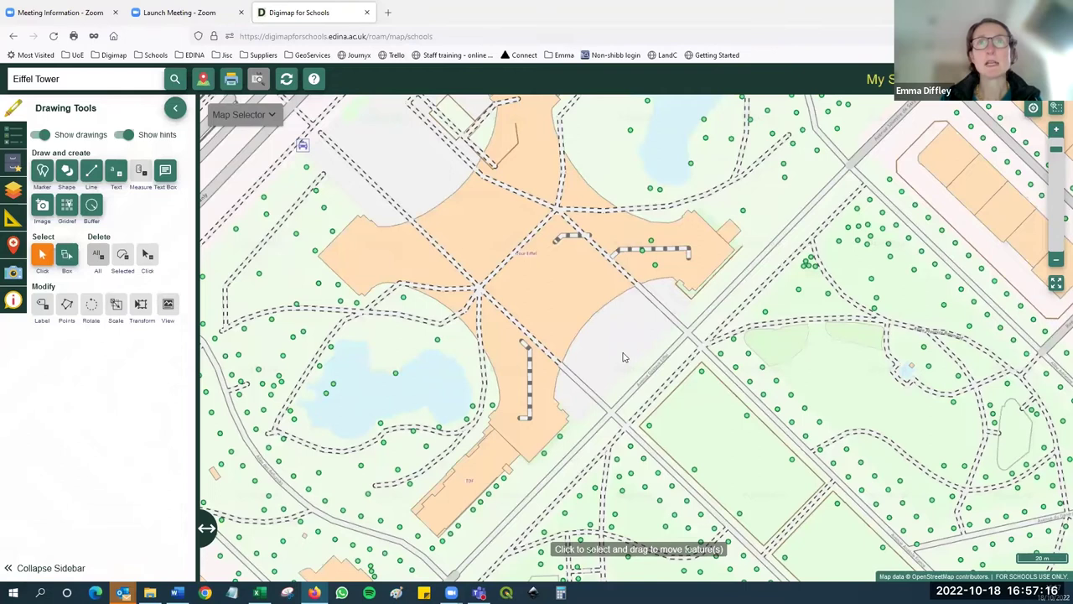
scroll(616, 348, down, 3)
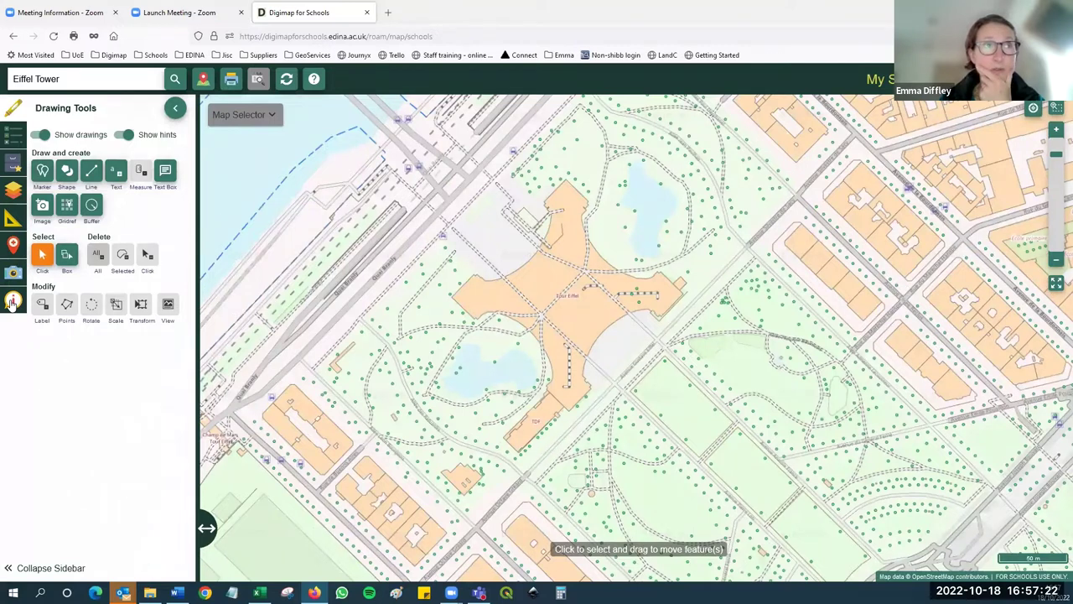
click(11, 302)
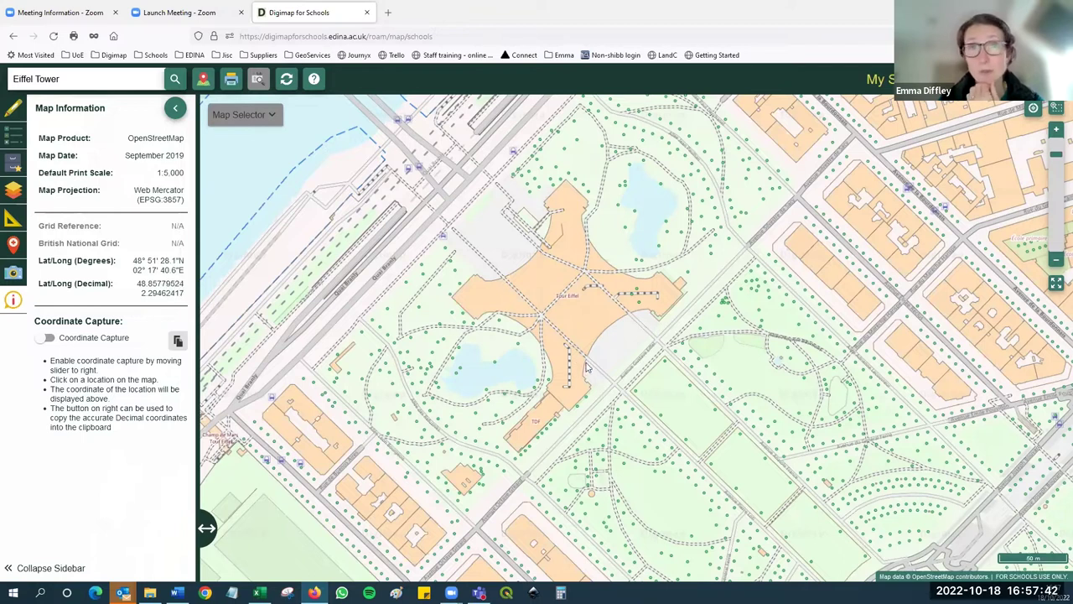
Turn on Coordinate Capture, click the Eiffel Tower and copy its latitude 48° 51' 29.8"N
click(49, 340)
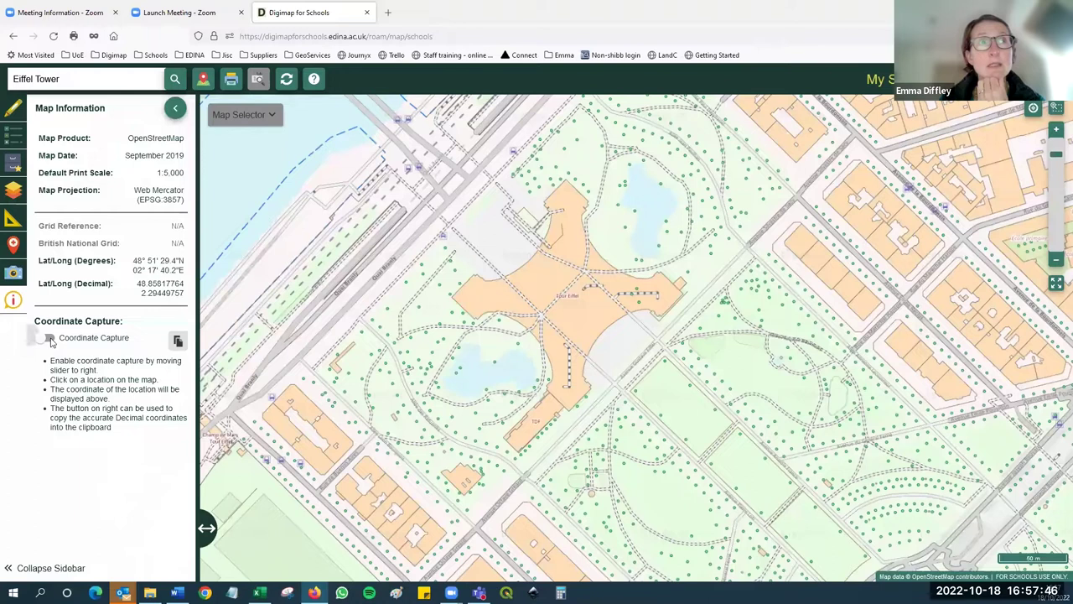
click(566, 299)
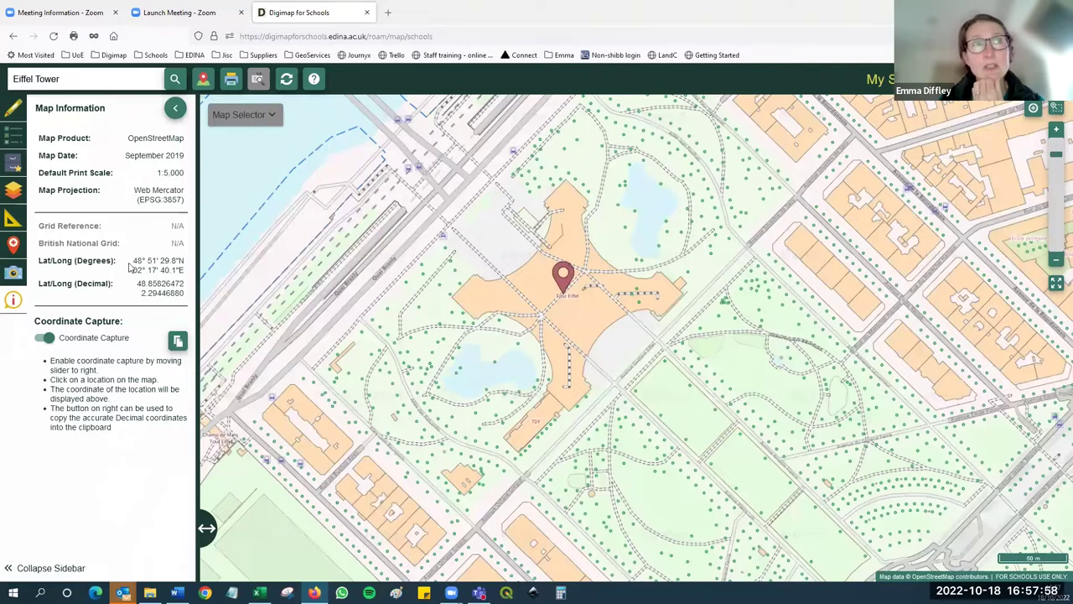
drag(139, 261, 187, 264)
right_click(157, 260)
click(176, 277)
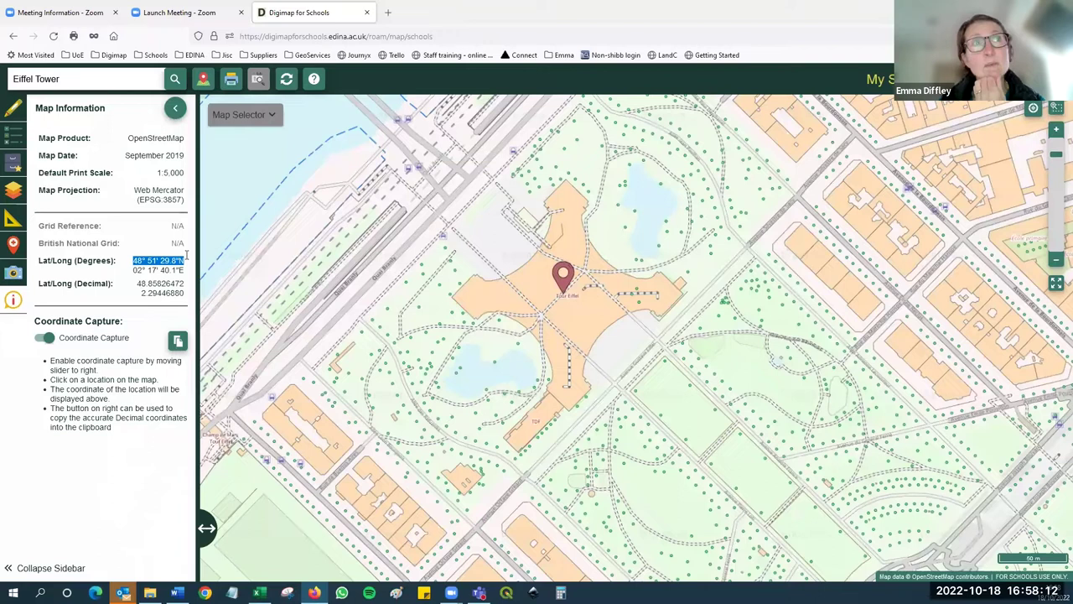
scroll(377, 266, down, 1)
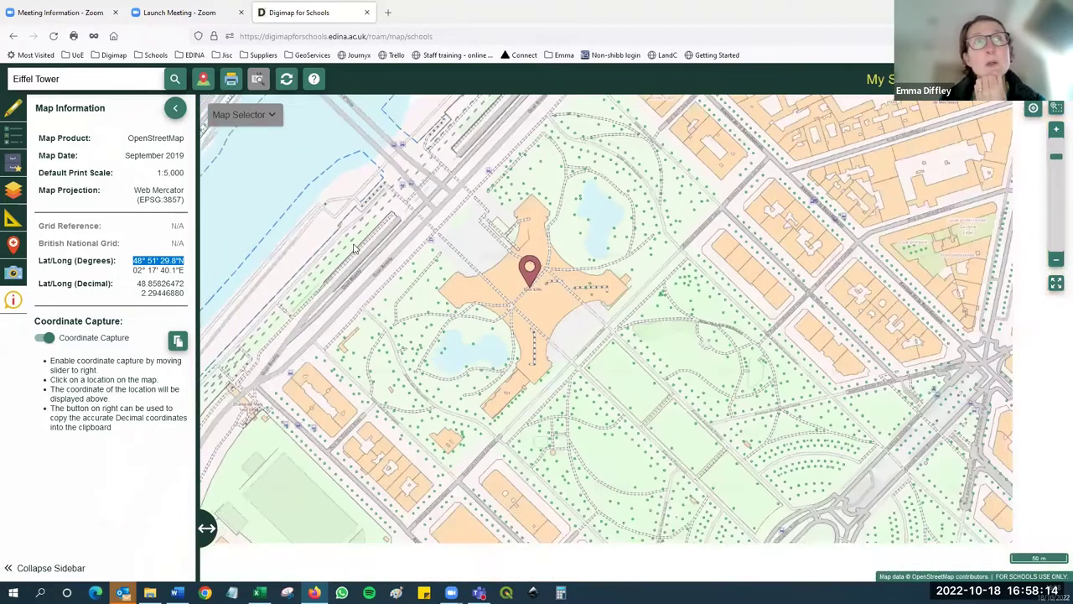
Pan and zoom from Paris northwest toward Rouen and southern England
drag(625, 294, 599, 285)
scroll(587, 289, down, 3)
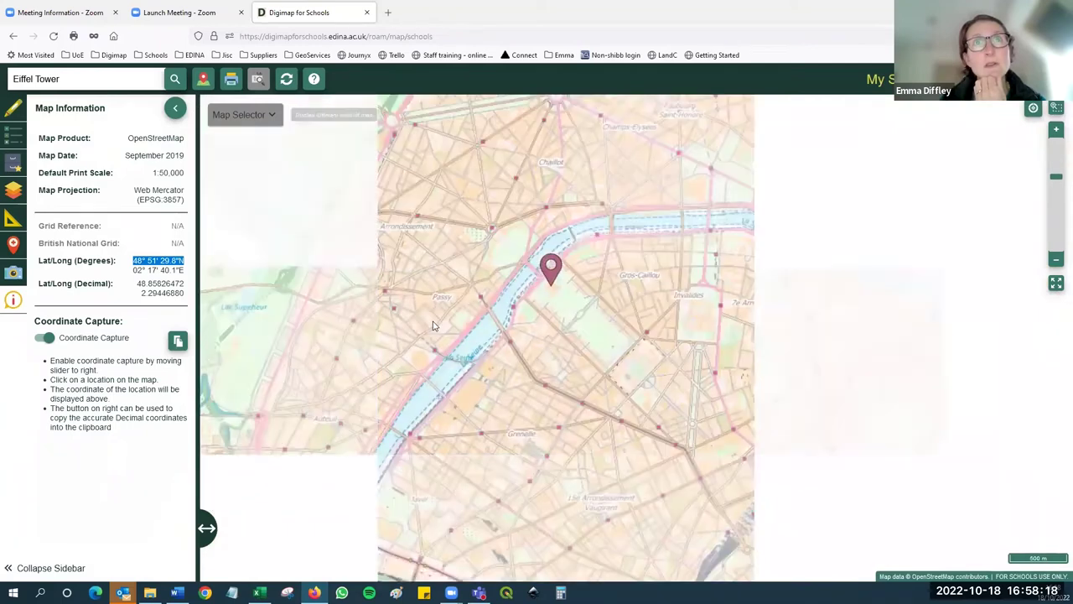
scroll(428, 321, down, 1)
scroll(421, 319, down, 2)
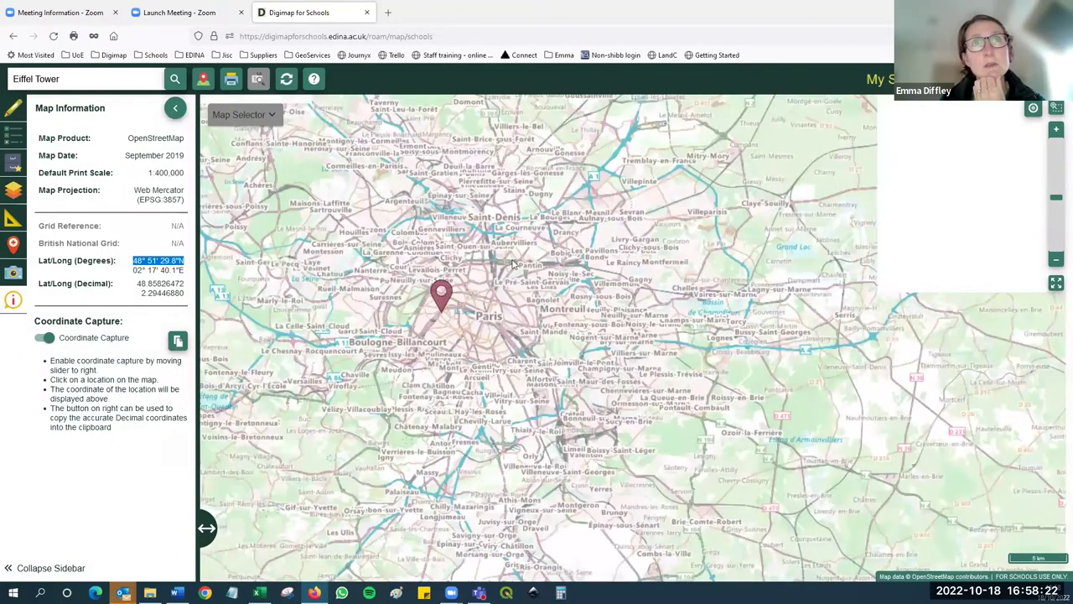
drag(513, 263, 584, 334)
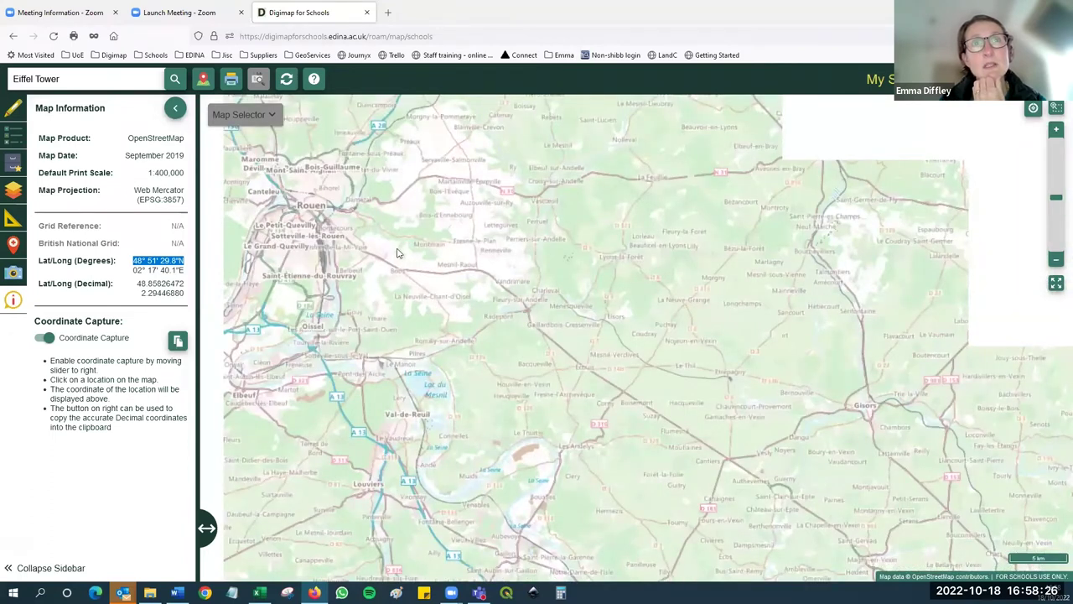
scroll(607, 475, down, 2)
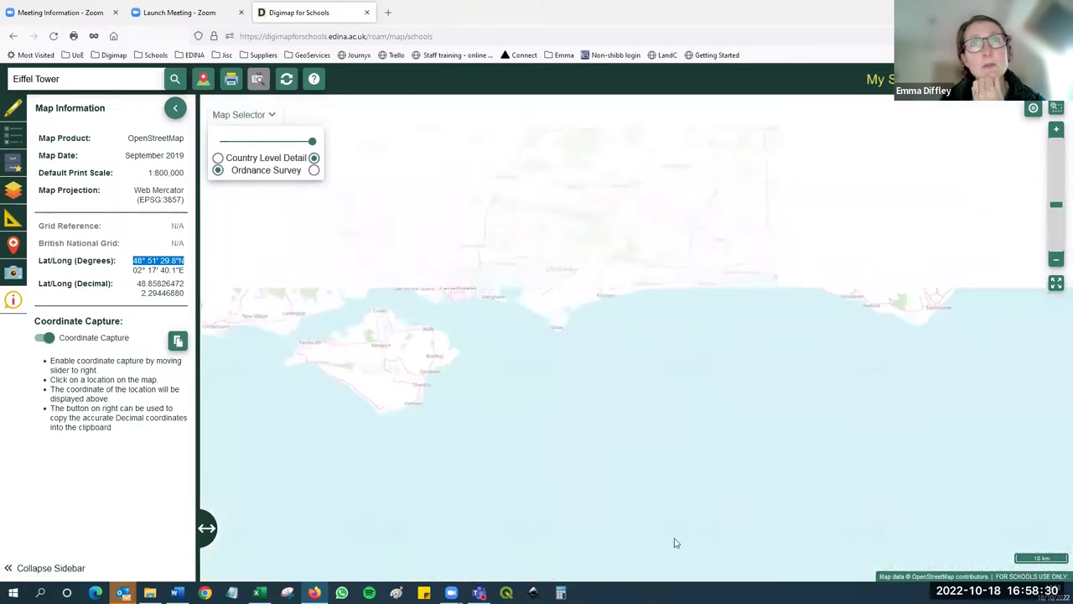
scroll(564, 340, up, 2)
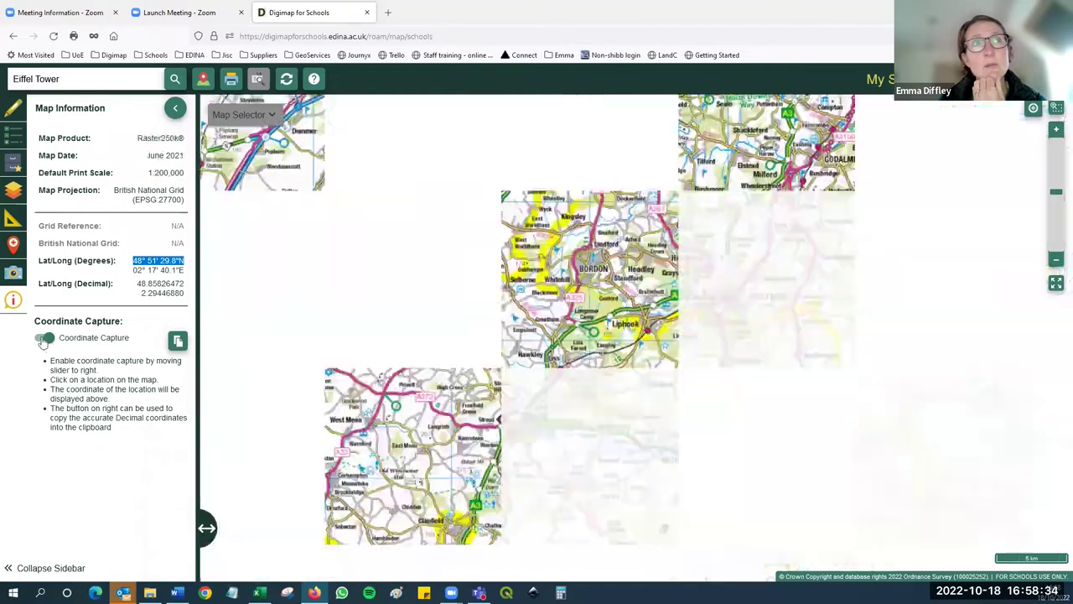
Capture grid references near Liphook, then zoom in to the 1:50 000 Colour Raster map at 500 m scale
click(209, 256)
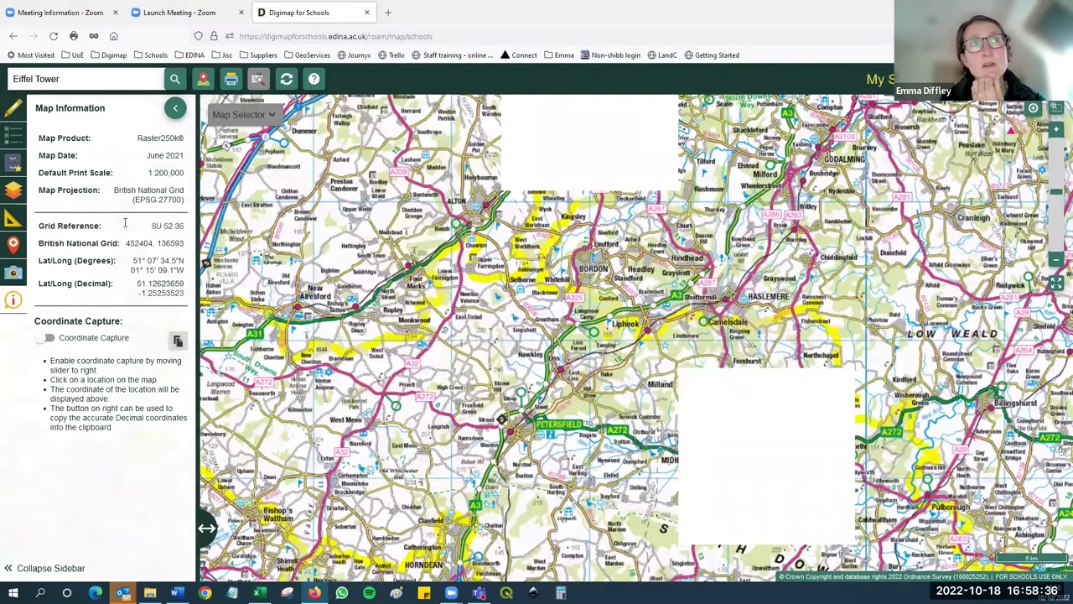
click(593, 359)
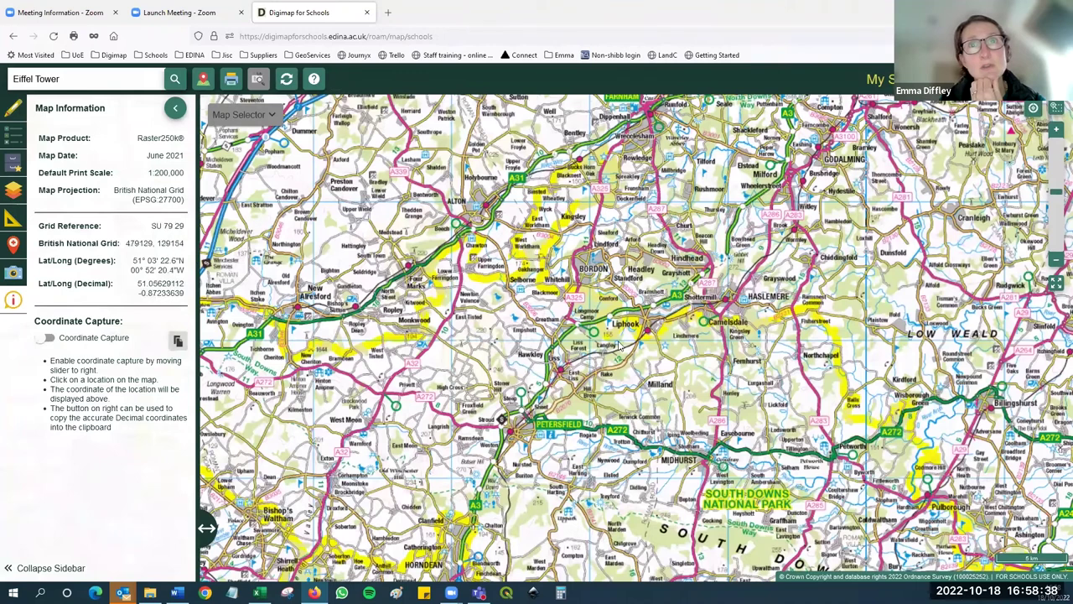
scroll(596, 333, up, 1)
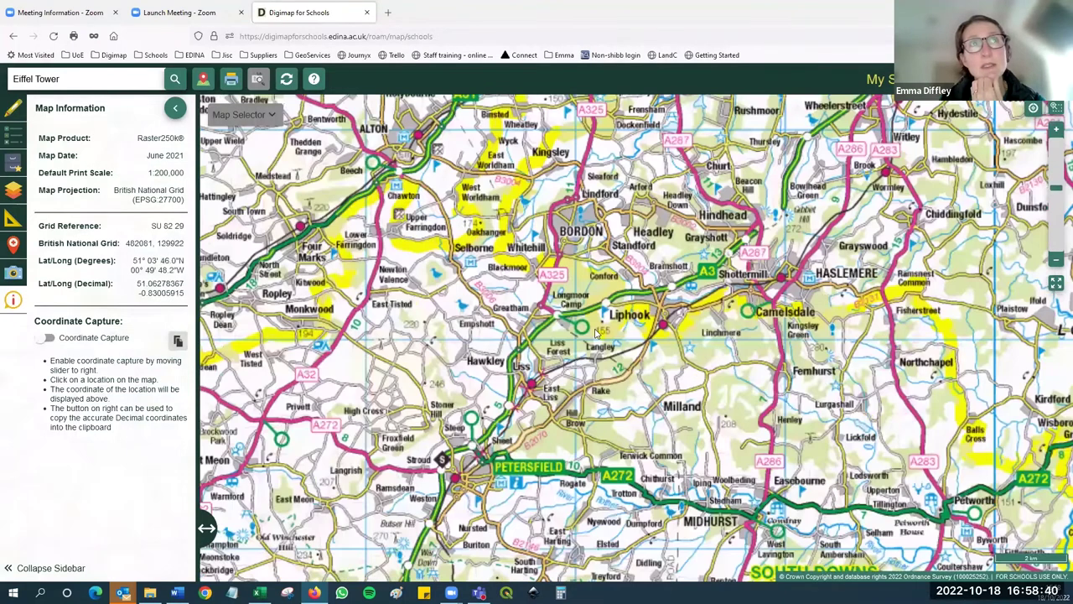
scroll(597, 333, up, 1)
click(266, 116)
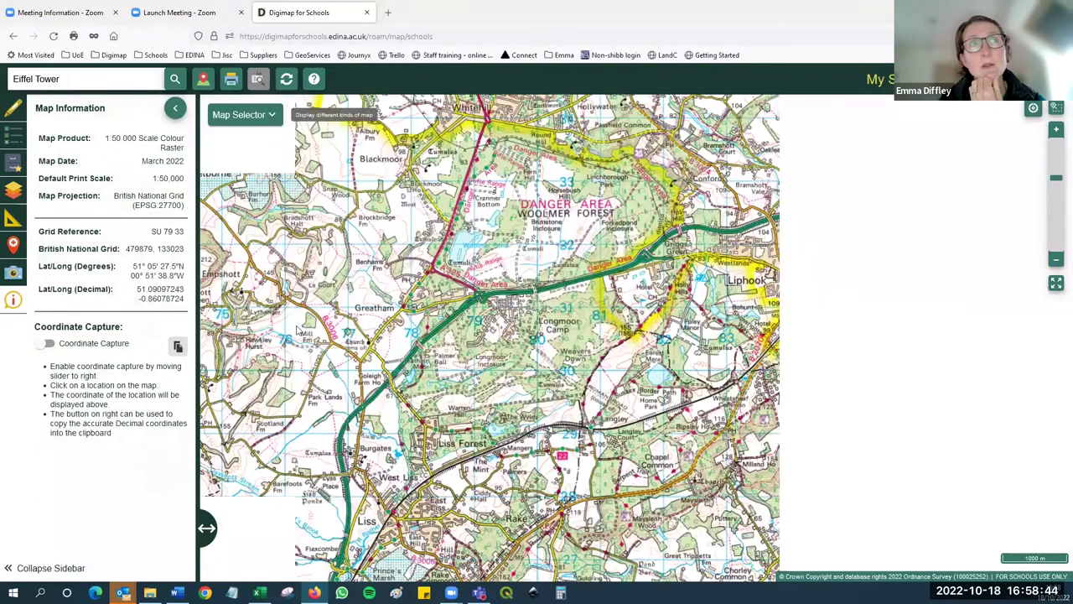
scroll(299, 330, up, 1)
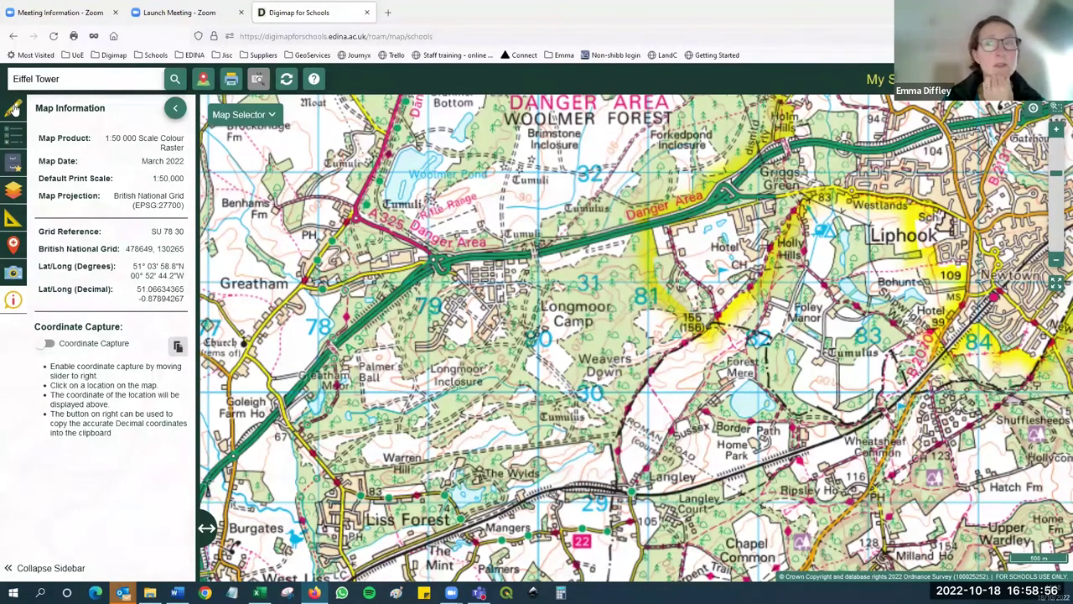
Place a Gridref marker reading SU 80 30 beside Longmoor Camp using Drawing Tools
click(14, 109)
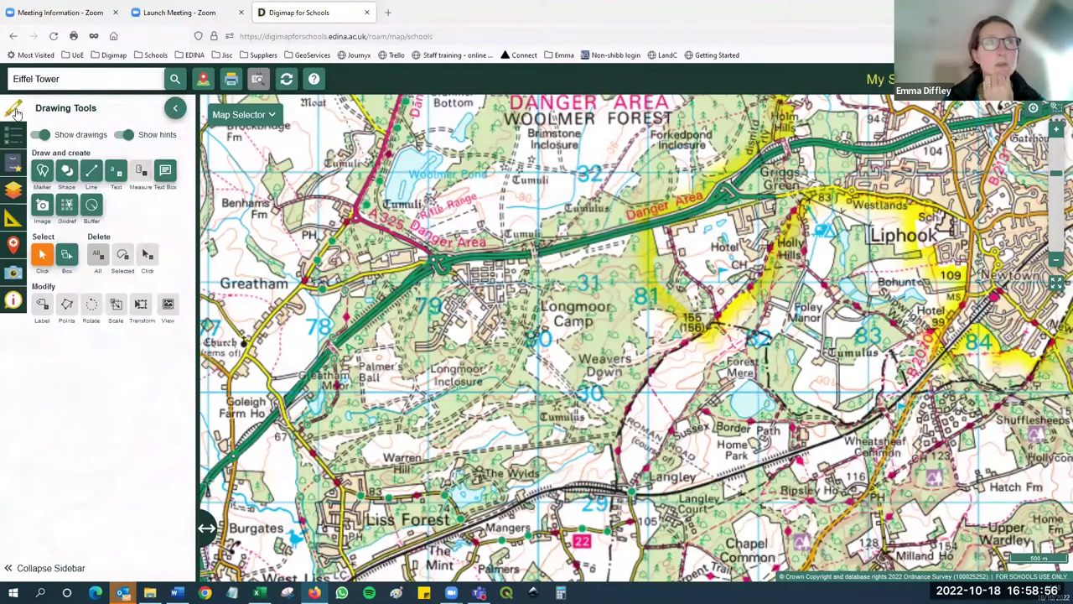
click(67, 208)
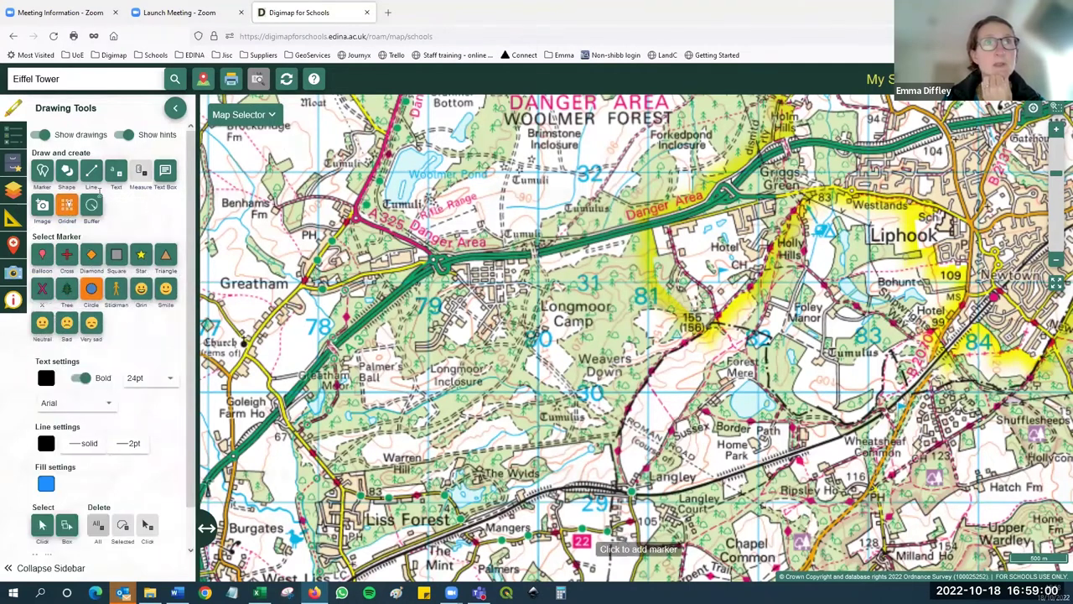
click(605, 327)
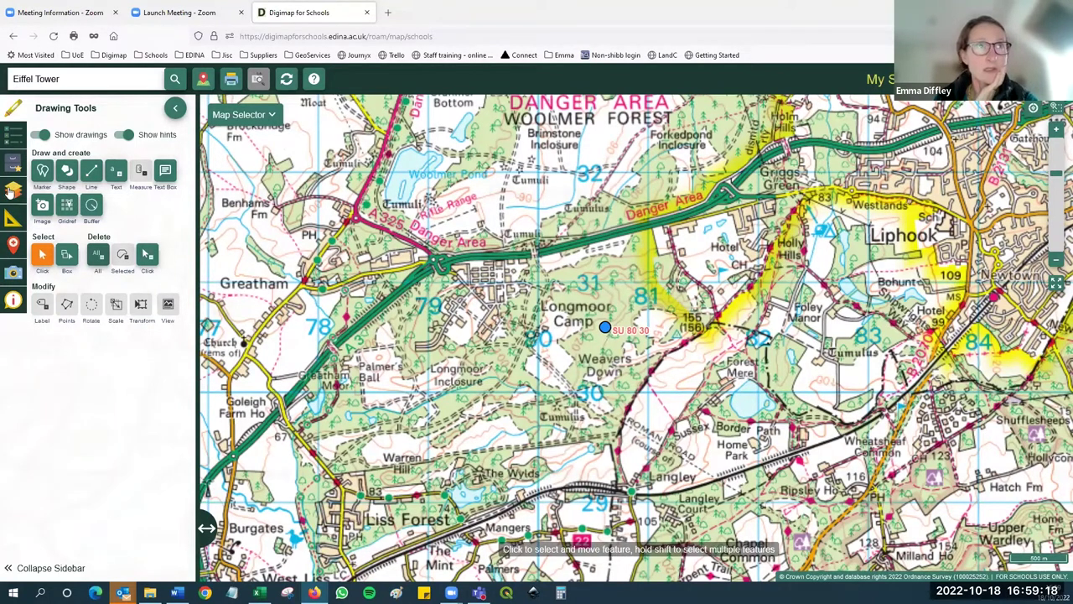
click(11, 191)
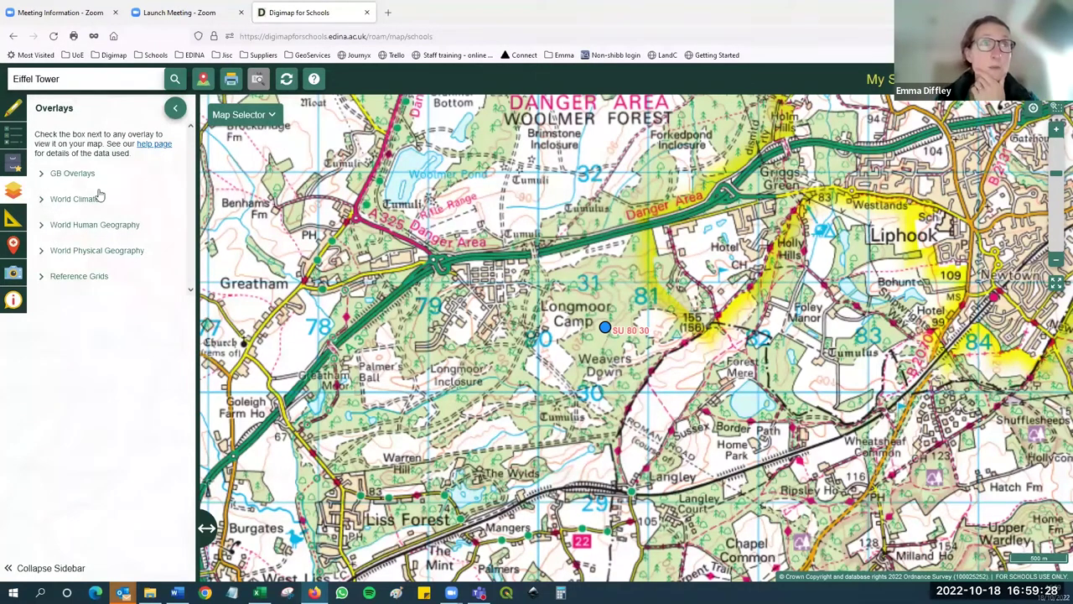
Switch to Aerial photography with Roads/Place names labelled, then view the 1890s historic map
click(76, 174)
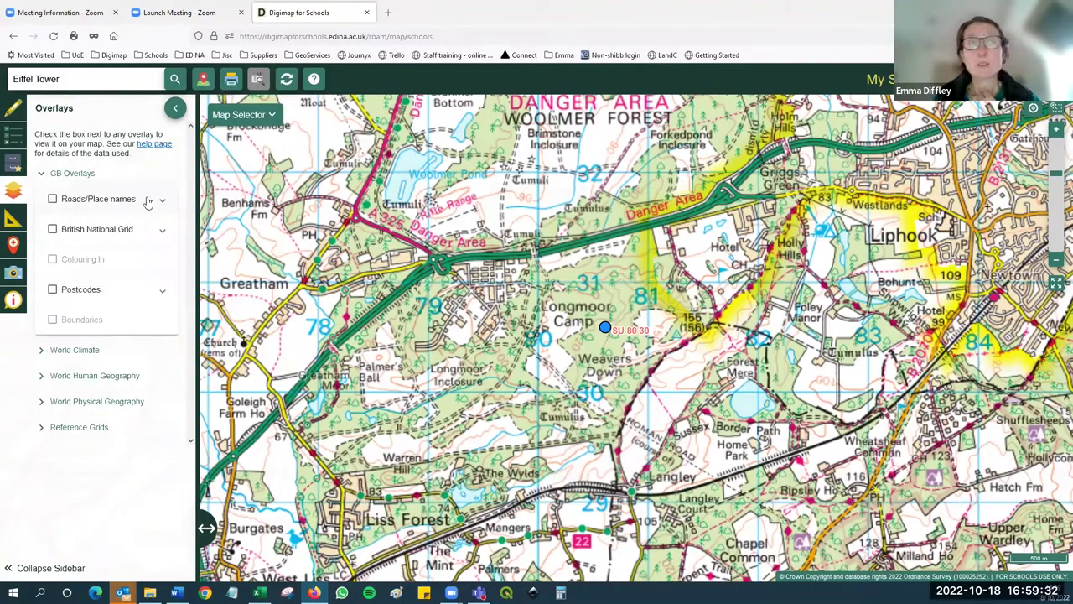
click(274, 116)
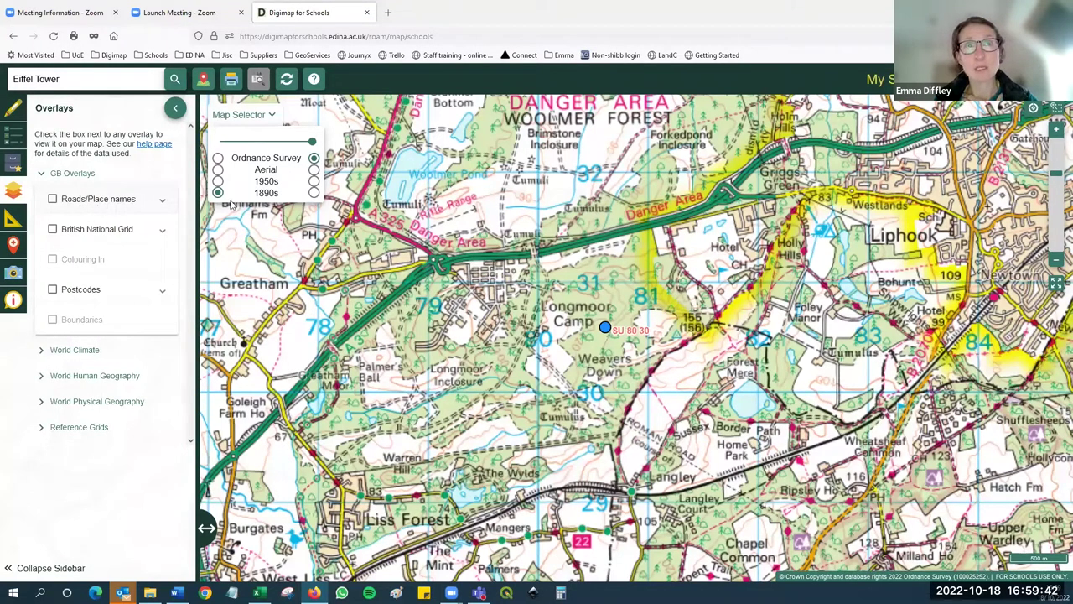
click(314, 171)
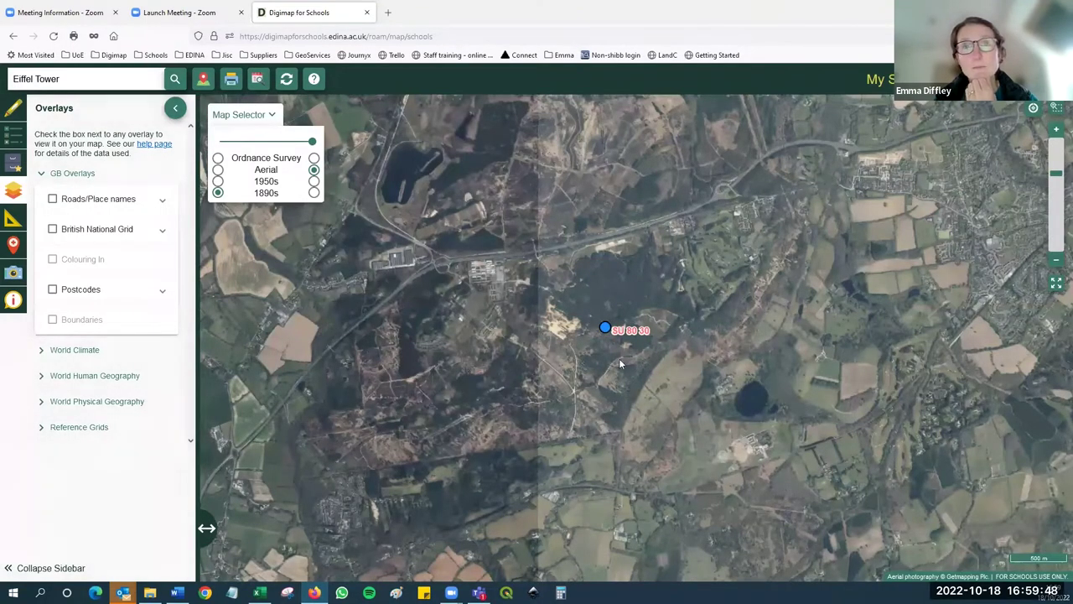
scroll(619, 358, down, 1)
click(53, 200)
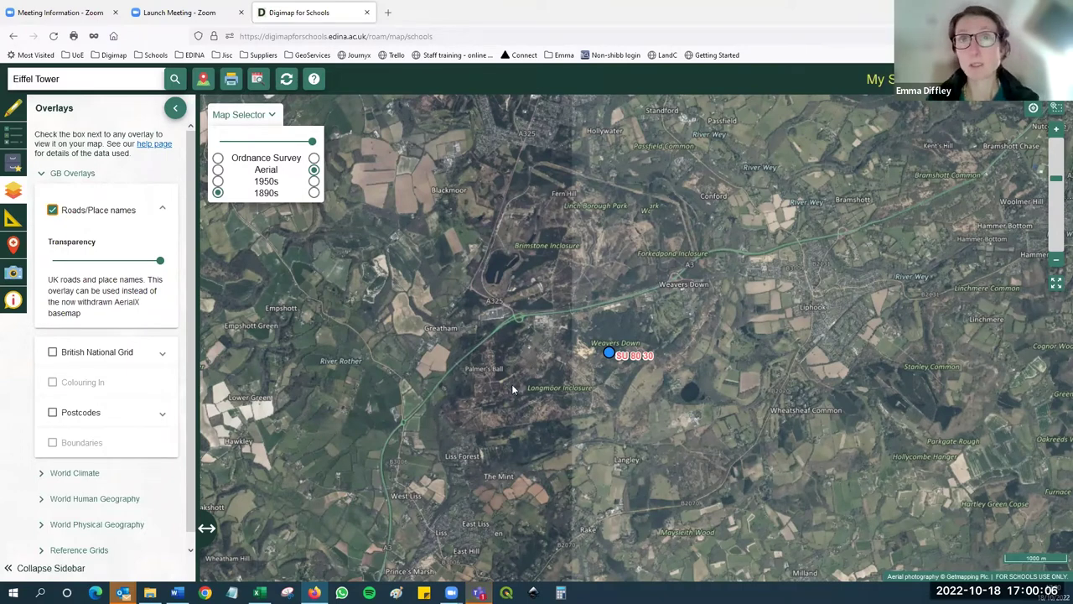
scroll(547, 330, up, 2)
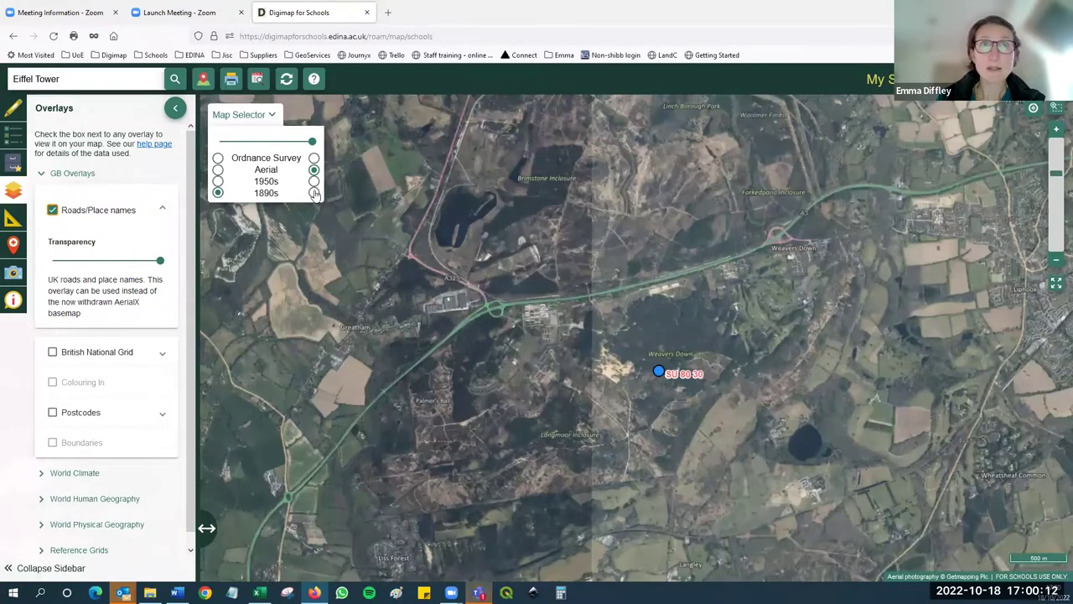
click(314, 193)
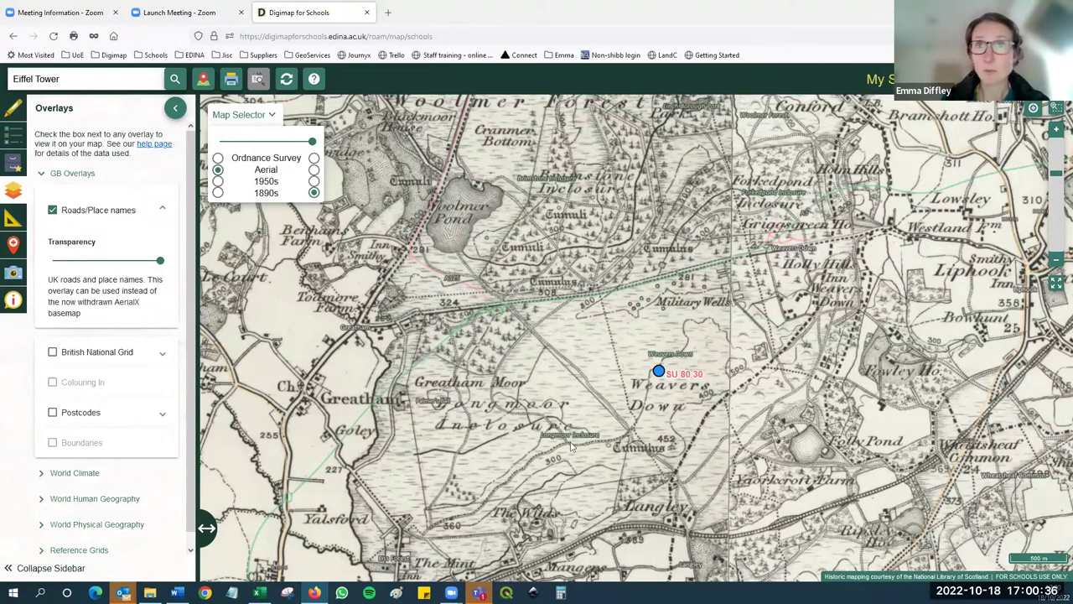
Compare with the 1950s map, then return to Aerial with the British National Grid overlay on
click(314, 181)
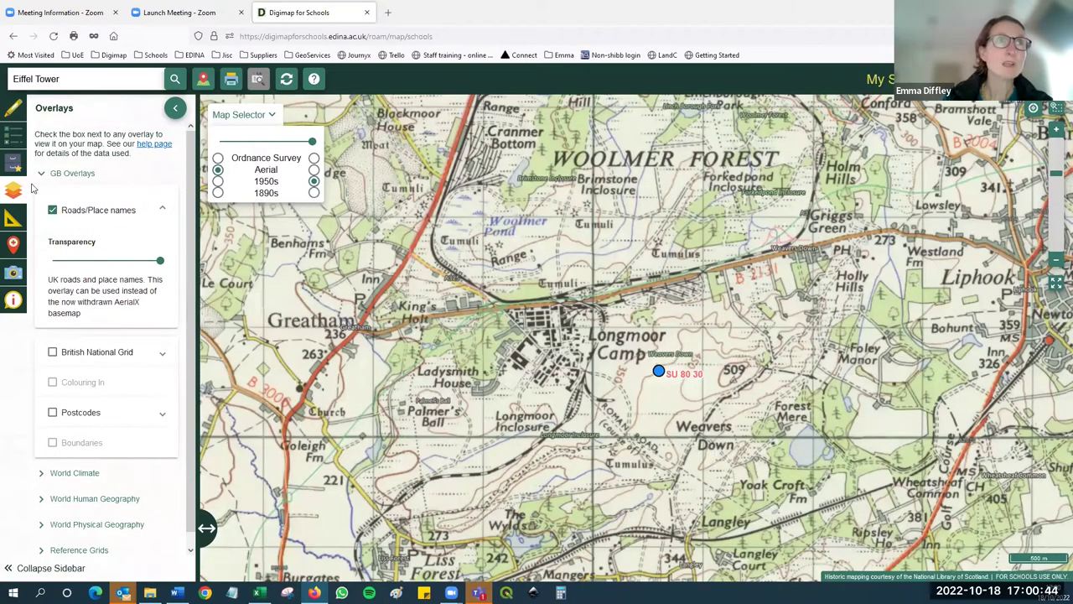
click(53, 214)
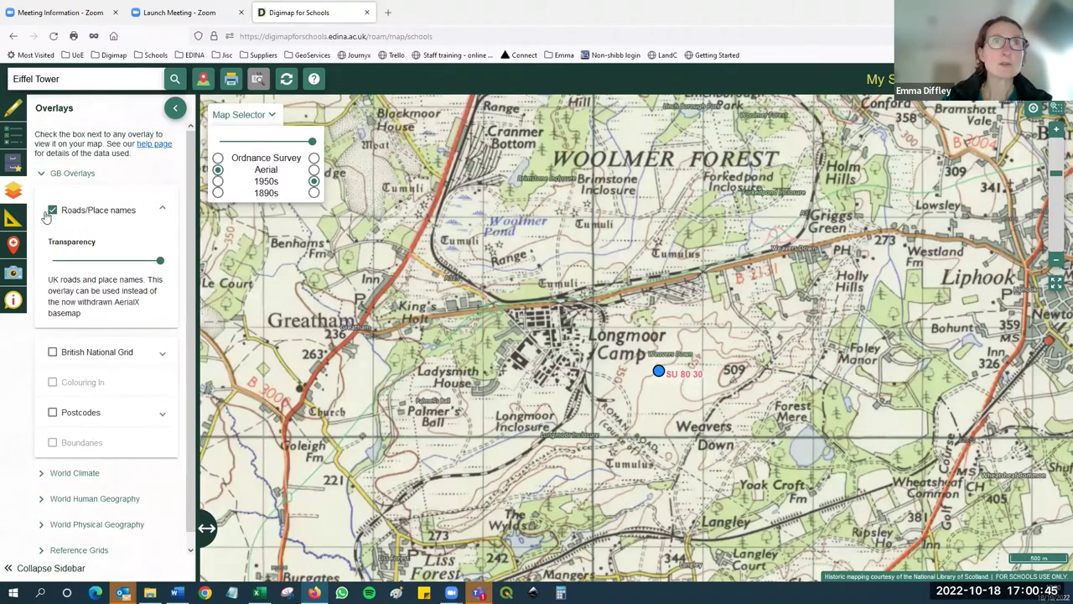
click(314, 169)
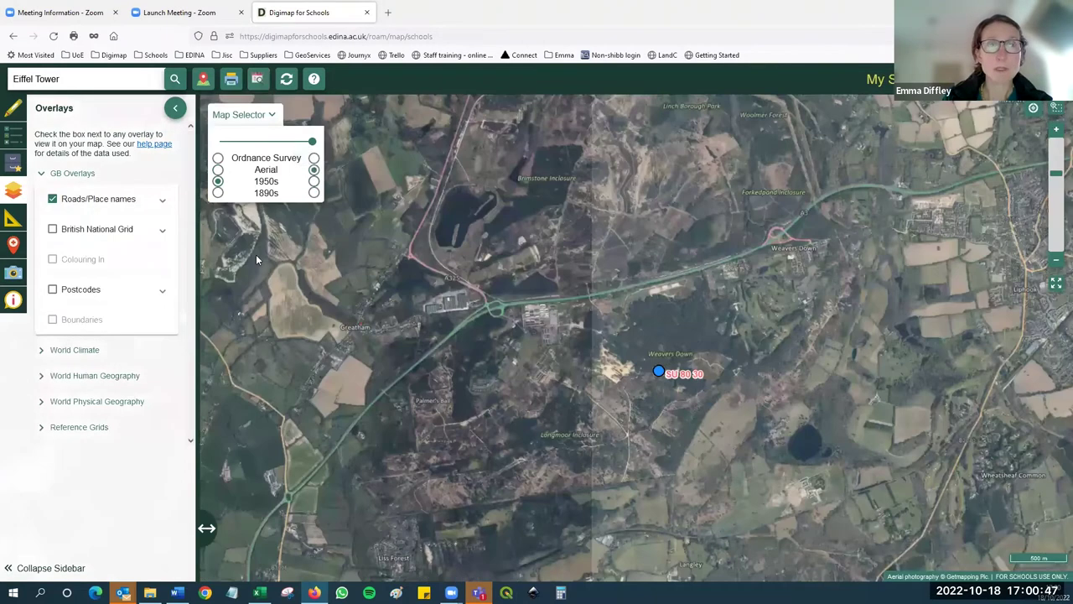
click(52, 238)
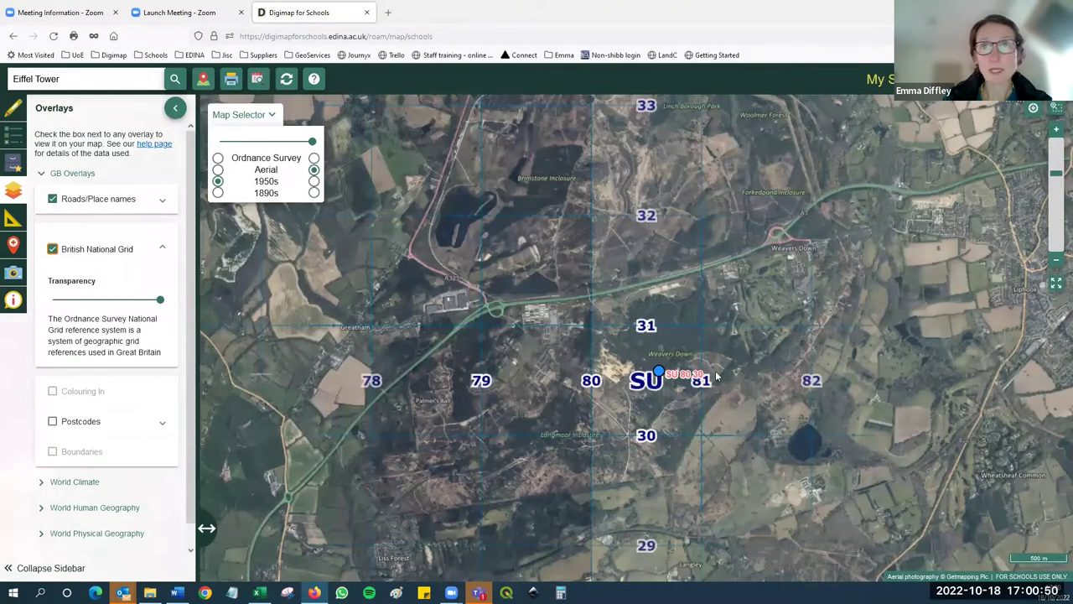
Zoom out to view British National Grid squares from Alton to Haslemere, then untick the grid
scroll(712, 380, down, 1)
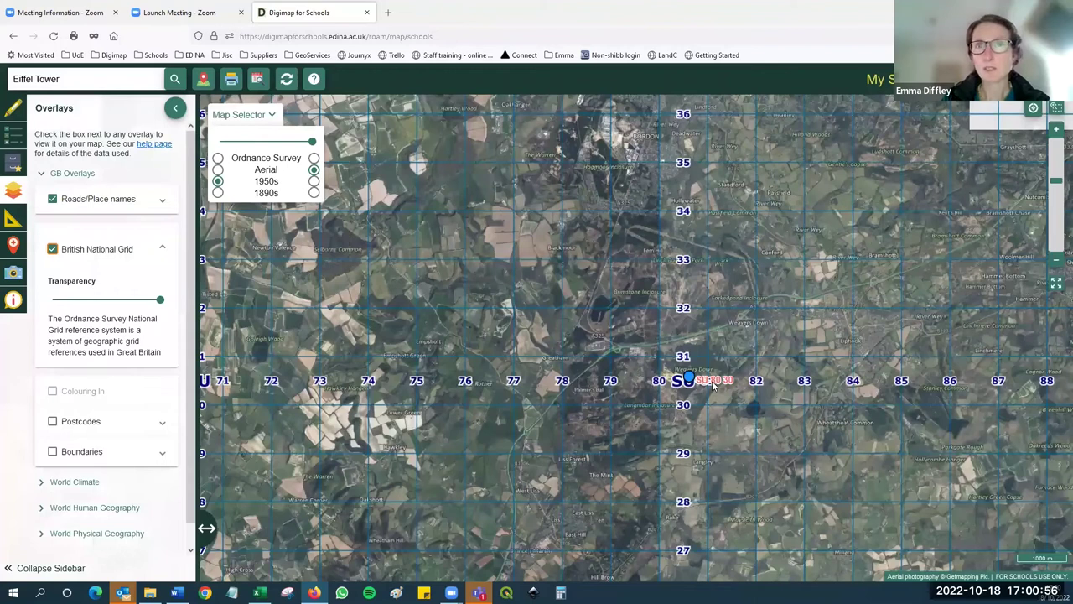
scroll(713, 384, down, 1)
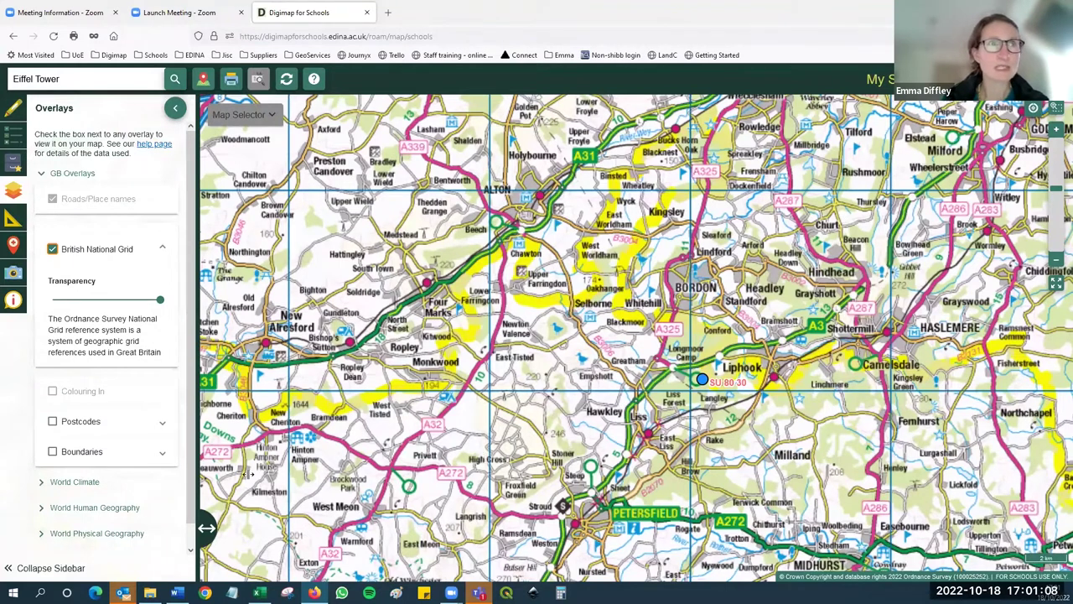
click(53, 249)
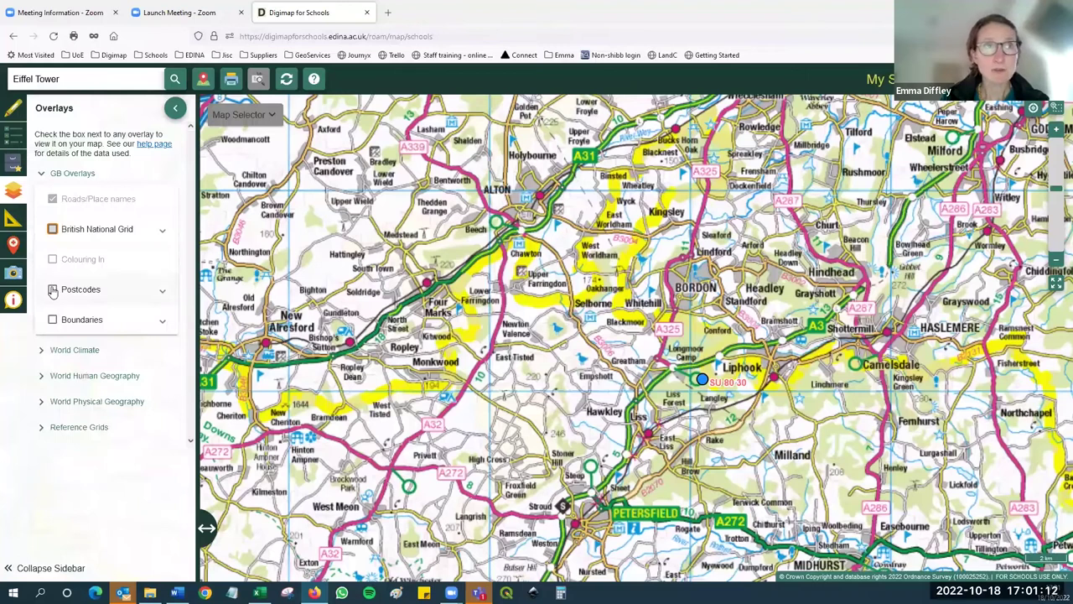
Tick Postcodes, zoom out to southern England, then zoom in on districts SP1–SP4 around Salisbury
click(53, 290)
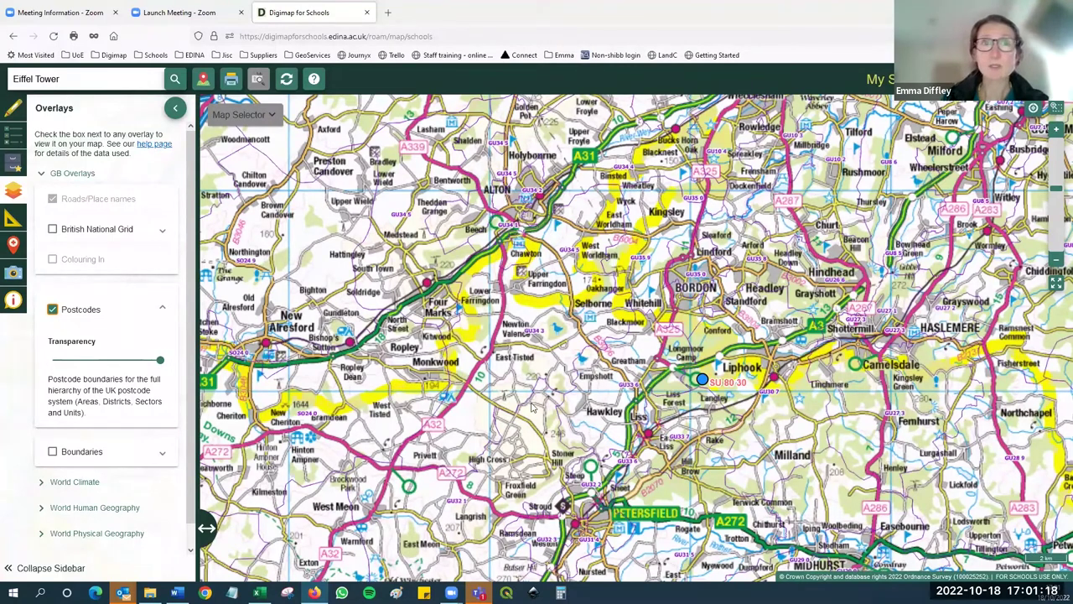
scroll(531, 412, down, 1)
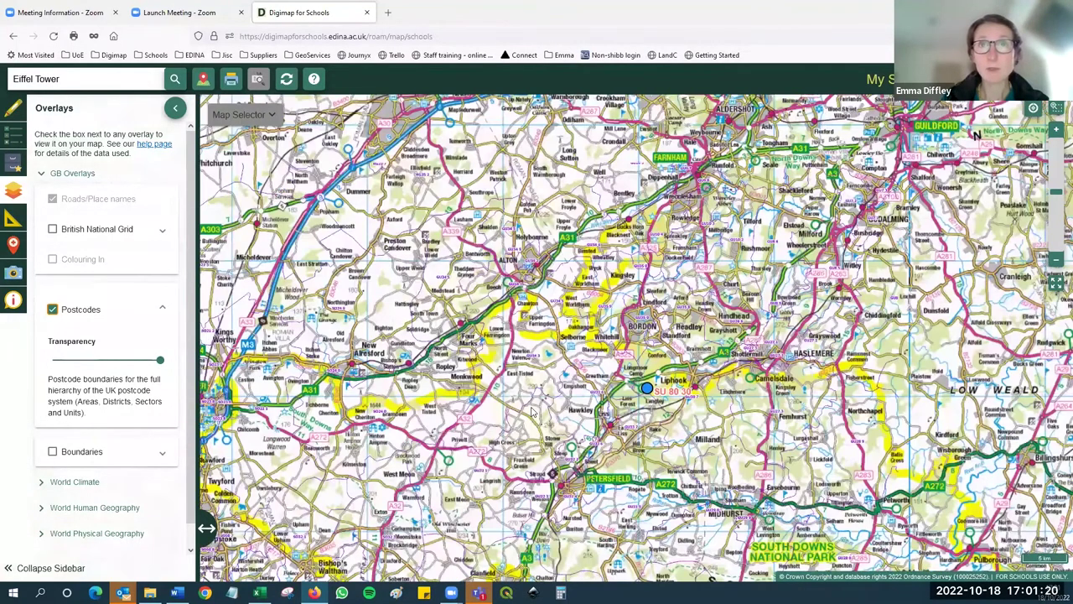
scroll(533, 410, down, 1)
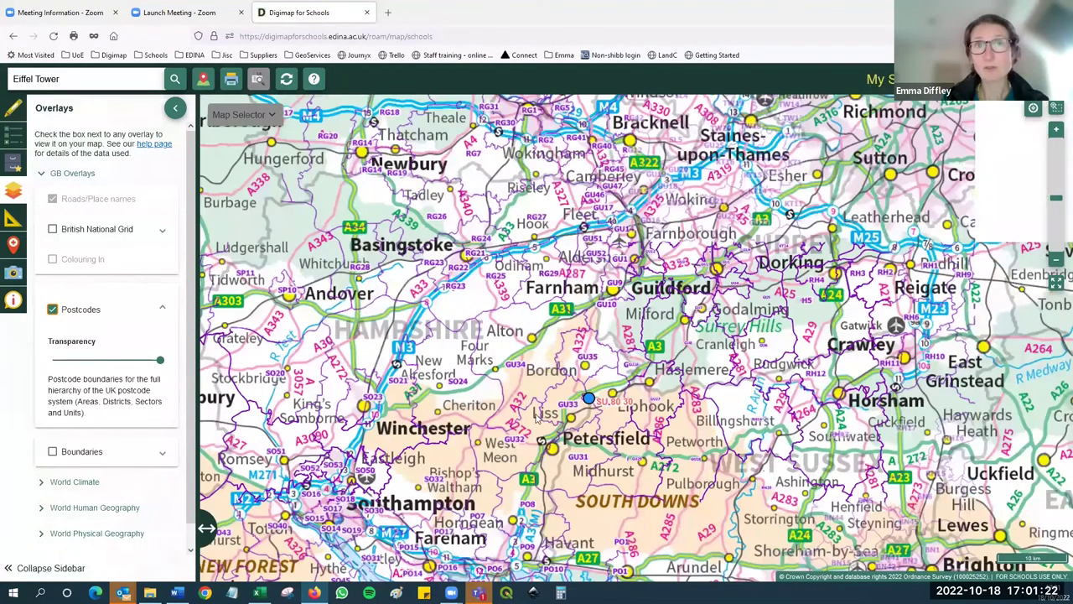
scroll(553, 426, down, 1)
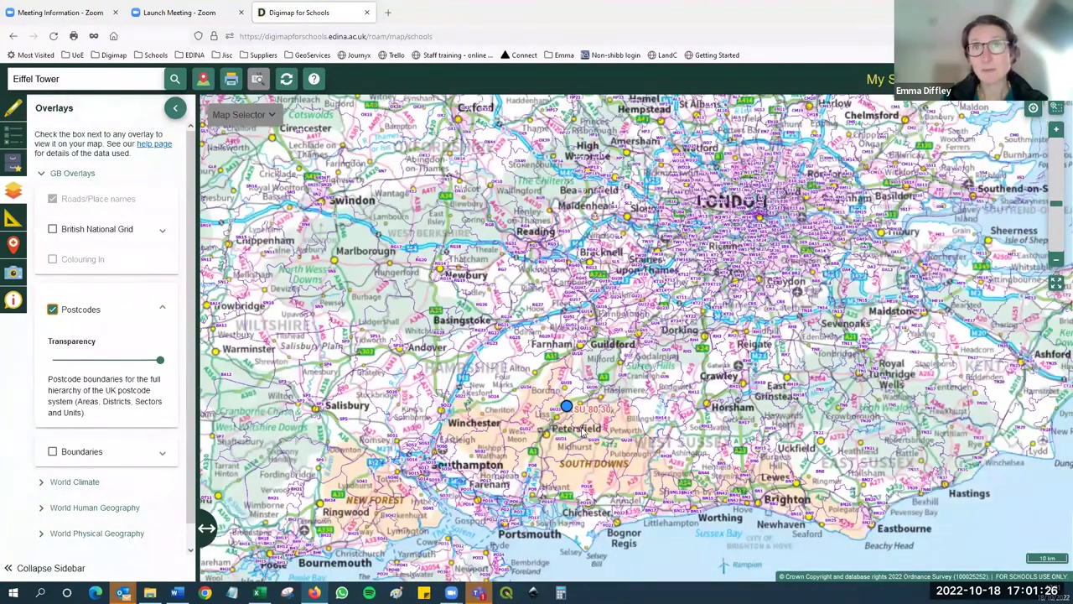
scroll(592, 424, down, 1)
scroll(587, 369, down, 1)
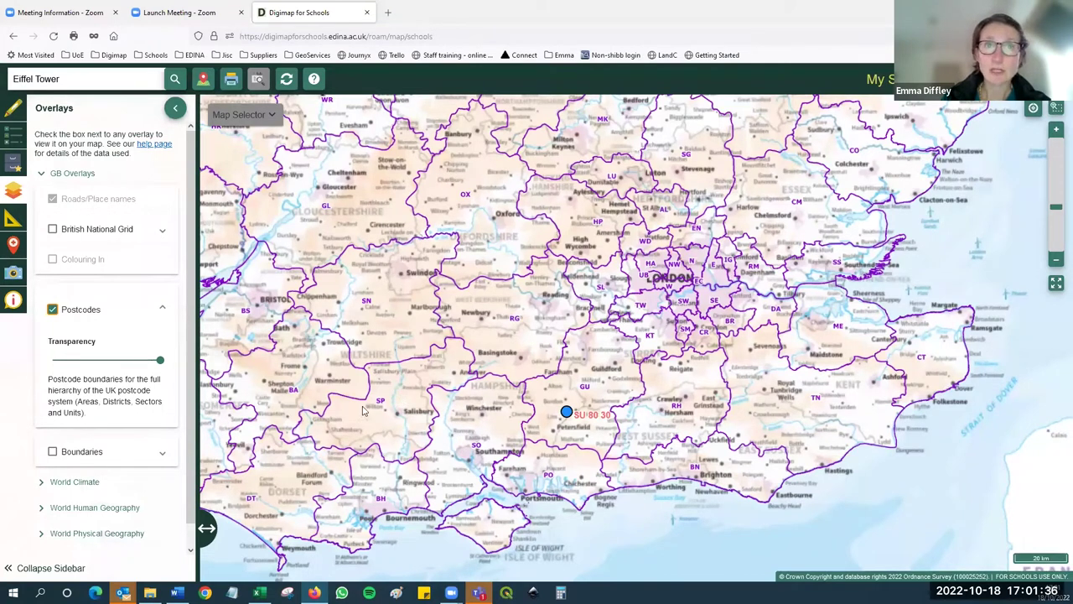
scroll(365, 381, up, 1)
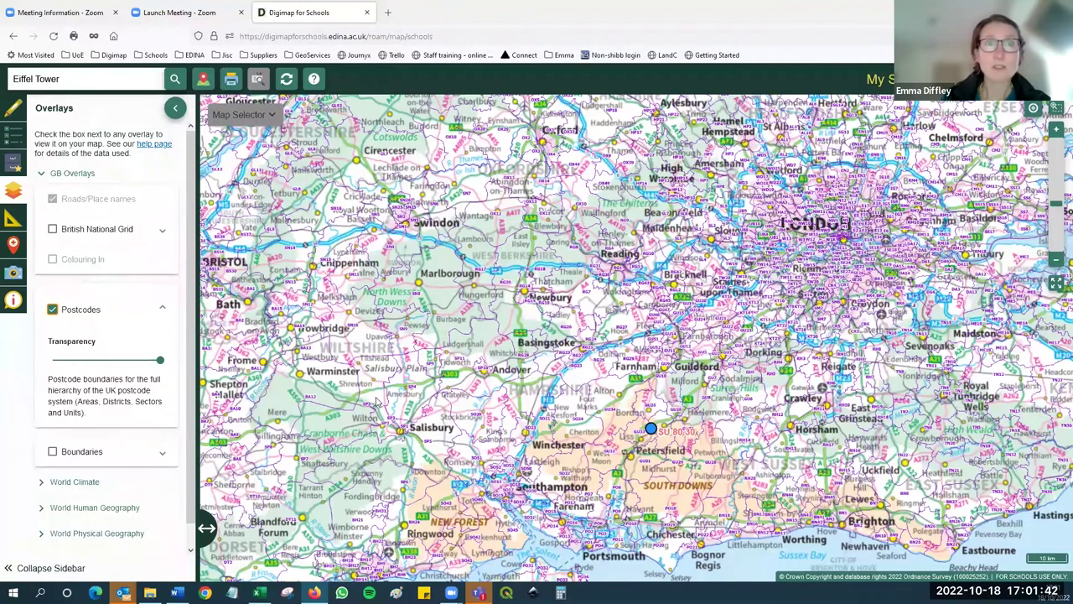
scroll(377, 403, up, 3)
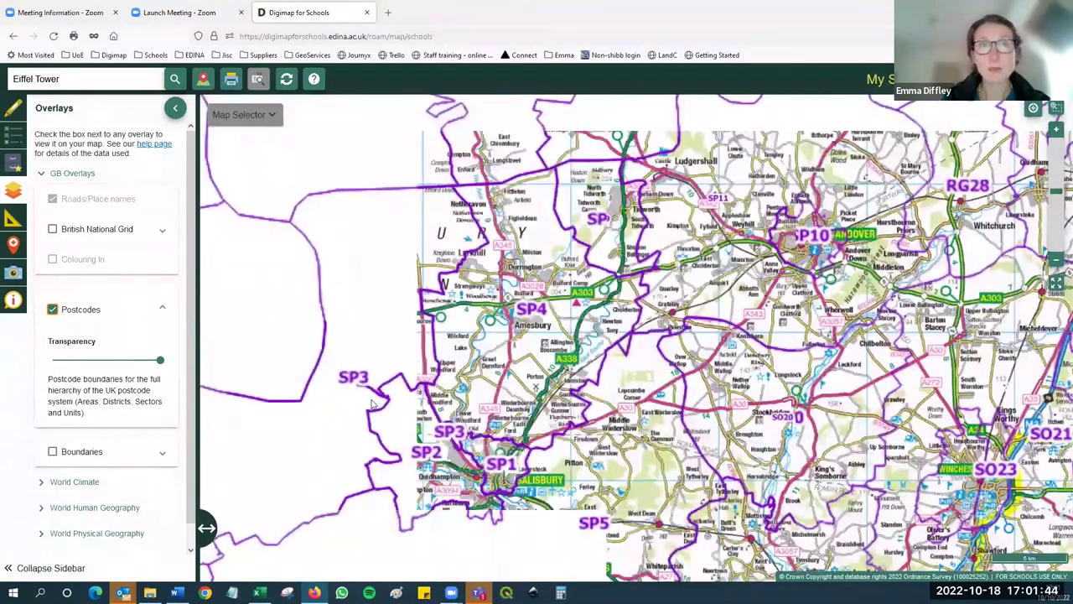
scroll(378, 402, up, 1)
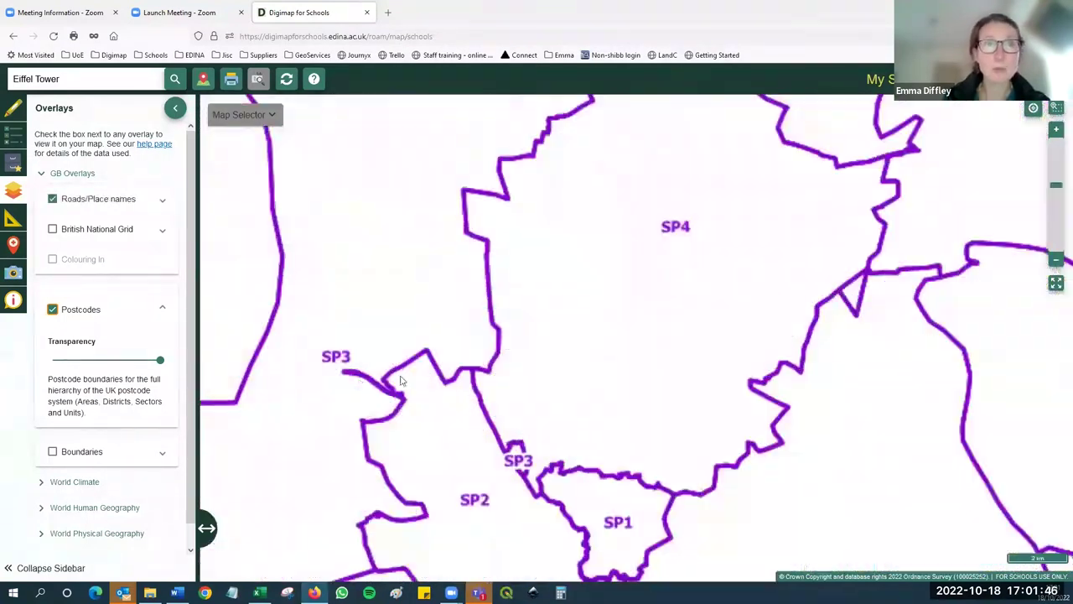
Set the base map to Aerial and pan southeast to bring Old Sarum into view
click(243, 114)
scroll(314, 342, up, 1)
click(314, 169)
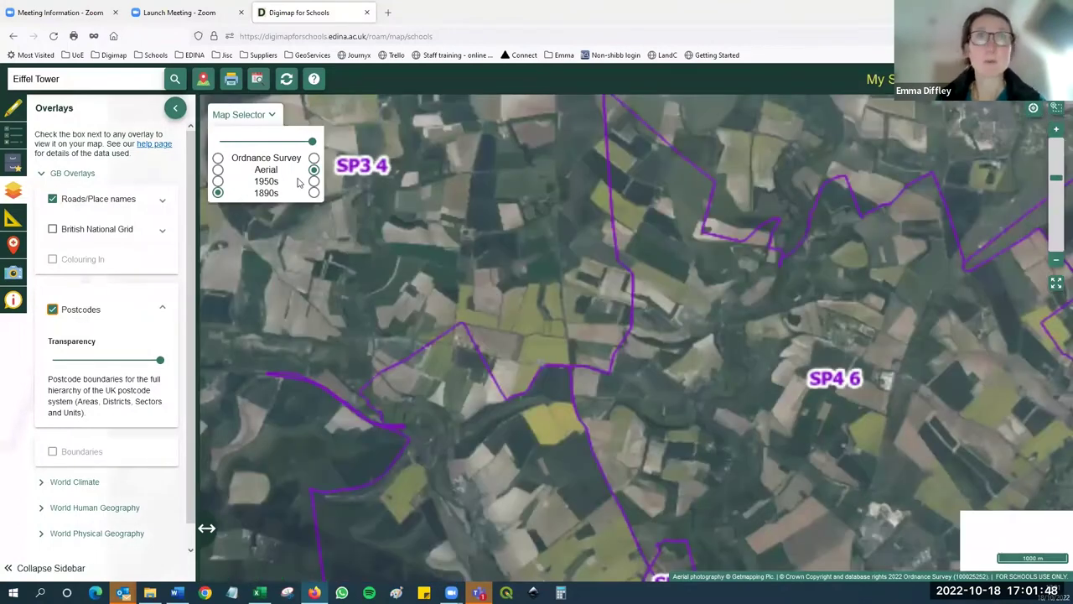
scroll(532, 344, down, 1)
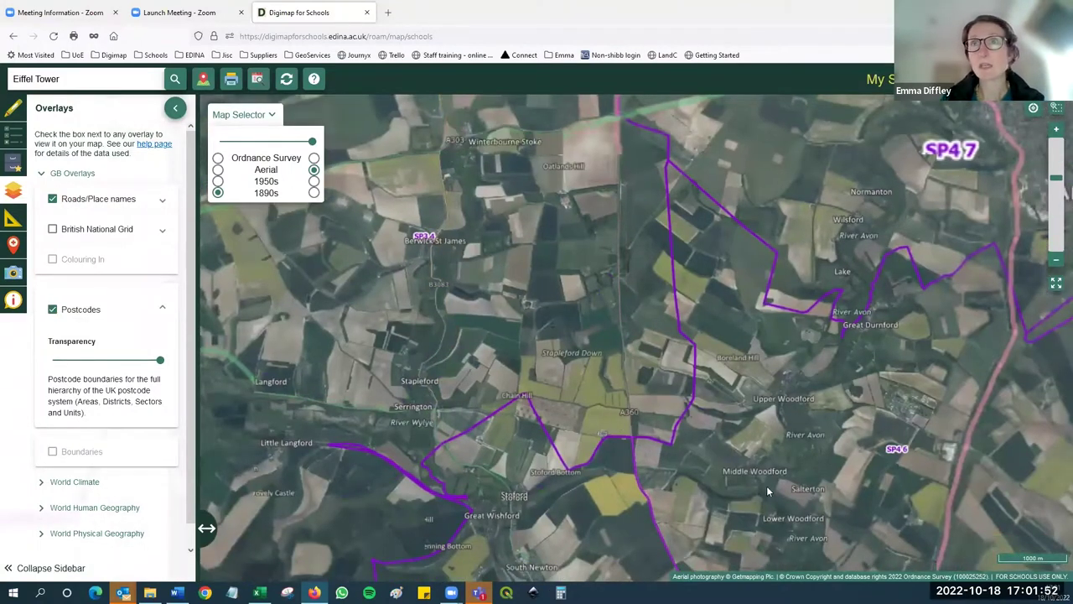
drag(766, 486, 624, 363)
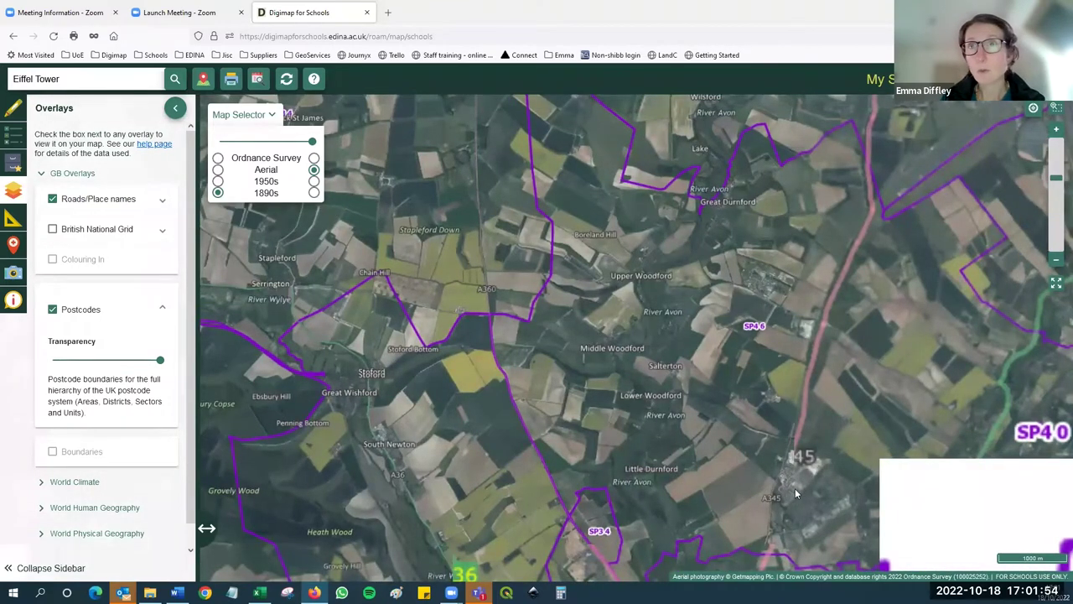
scroll(842, 516, up, 1)
drag(649, 378, 571, 334)
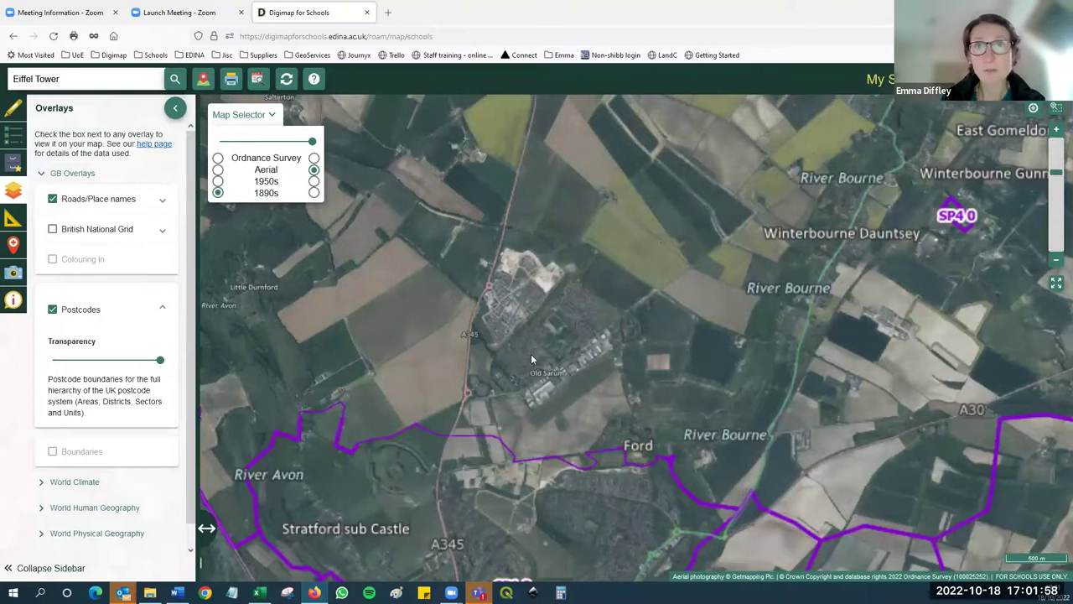
Zoom into Old Sarum, switch to Ordnance Survey, hide Roads/Place names, and zoom out one level
scroll(543, 350, up, 1)
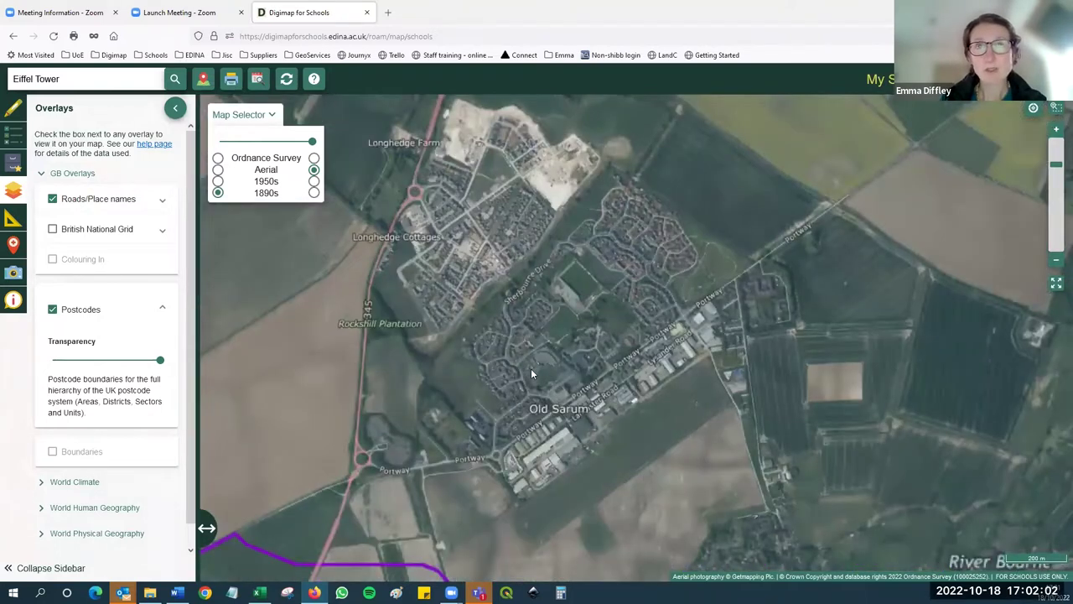
scroll(530, 368, up, 1)
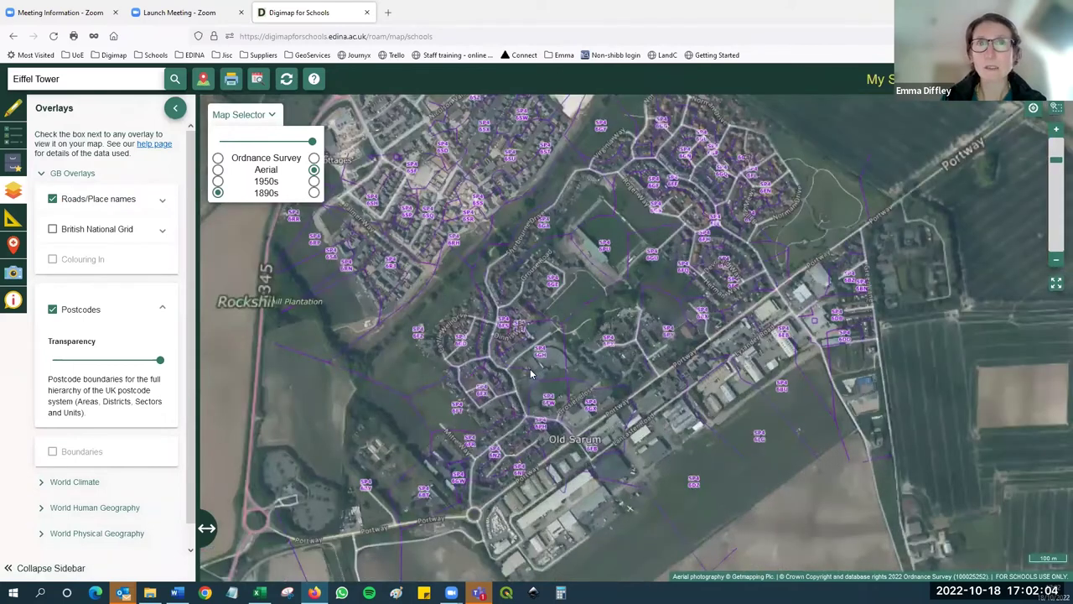
scroll(532, 370, up, 1)
scroll(528, 371, up, 1)
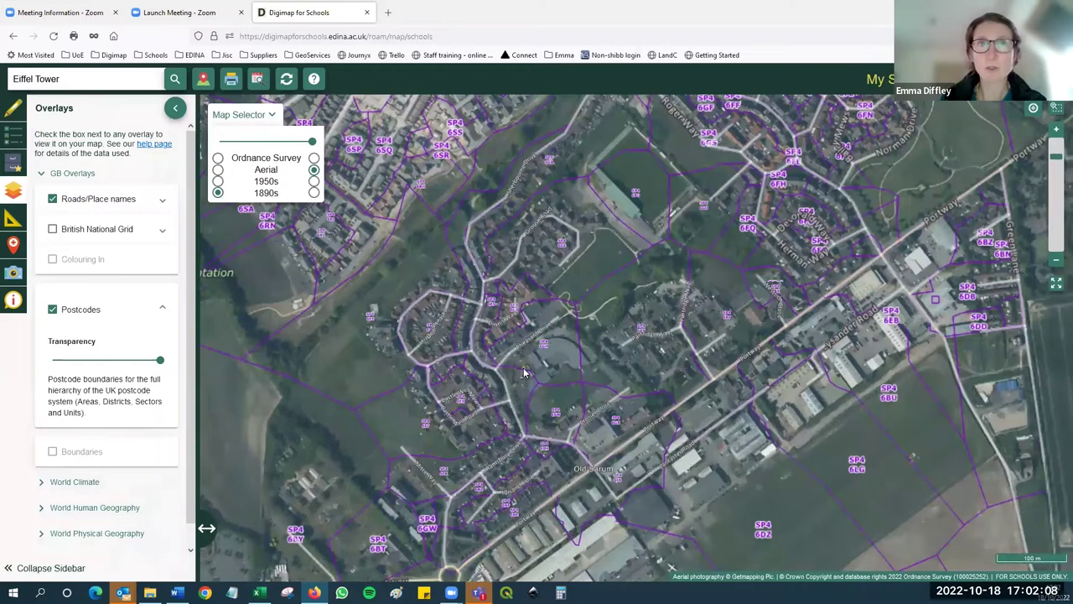
scroll(551, 344, up, 2)
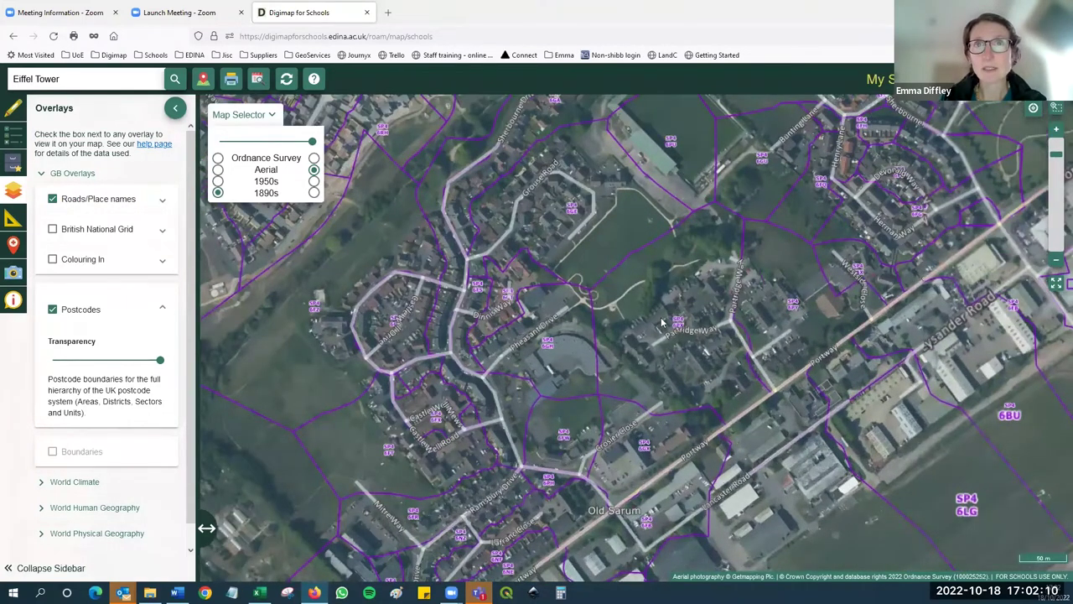
scroll(480, 352, up, 1)
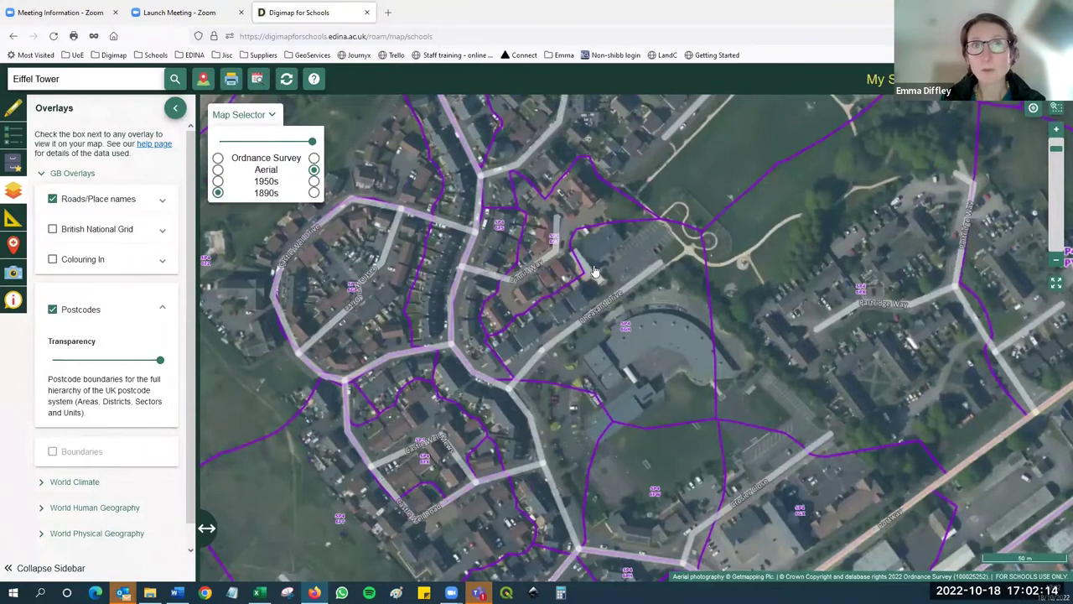
click(314, 157)
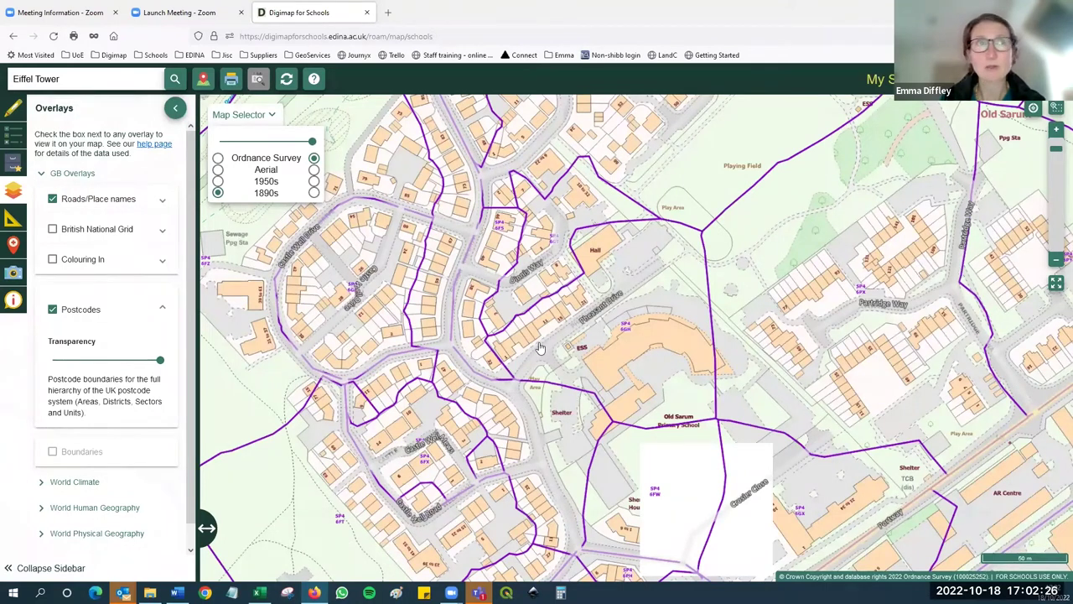
click(53, 201)
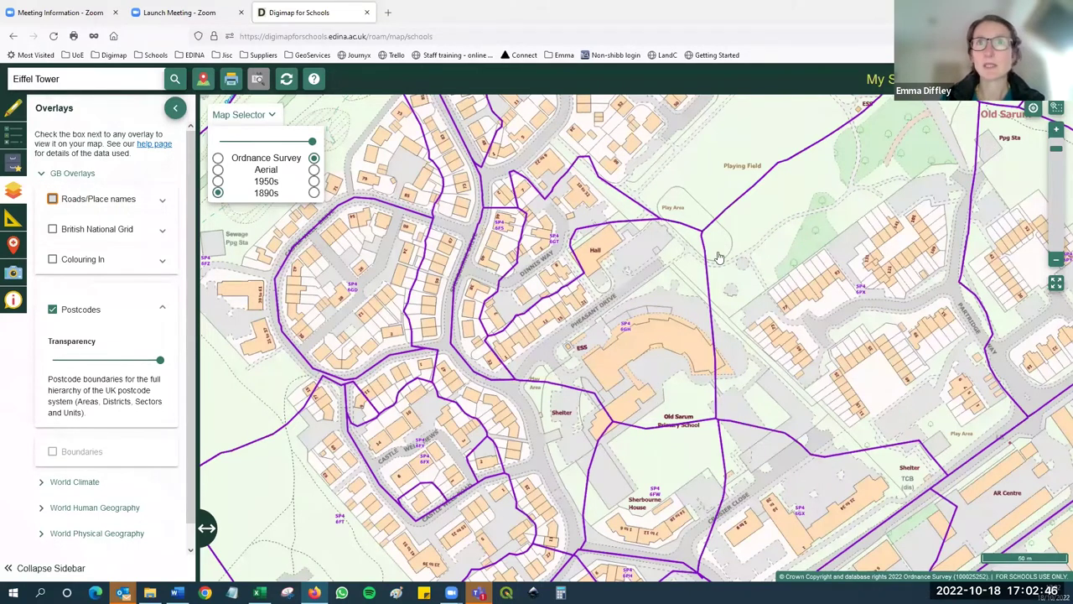
scroll(709, 336, down, 1)
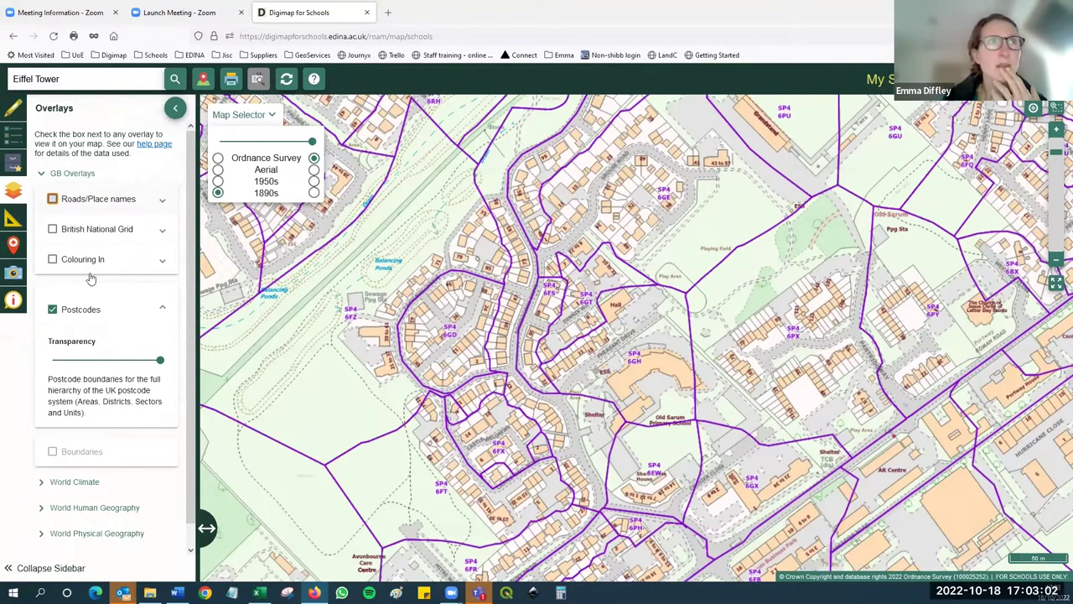
Untick Postcodes and zoom out, briefly expanding and collapsing the World Climate group
click(53, 308)
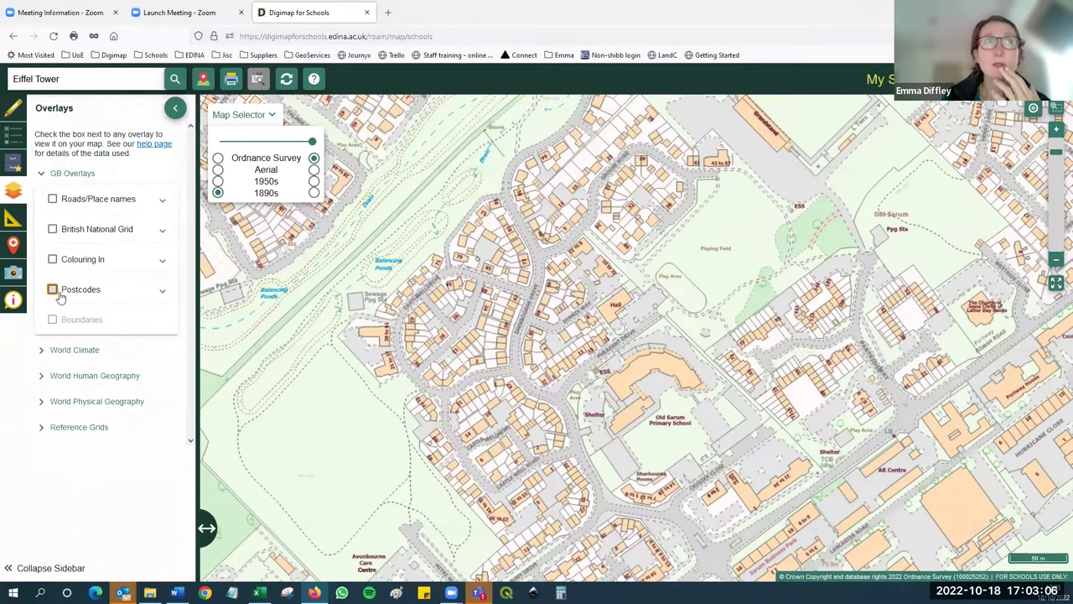
scroll(623, 358, down, 1)
scroll(621, 356, down, 1)
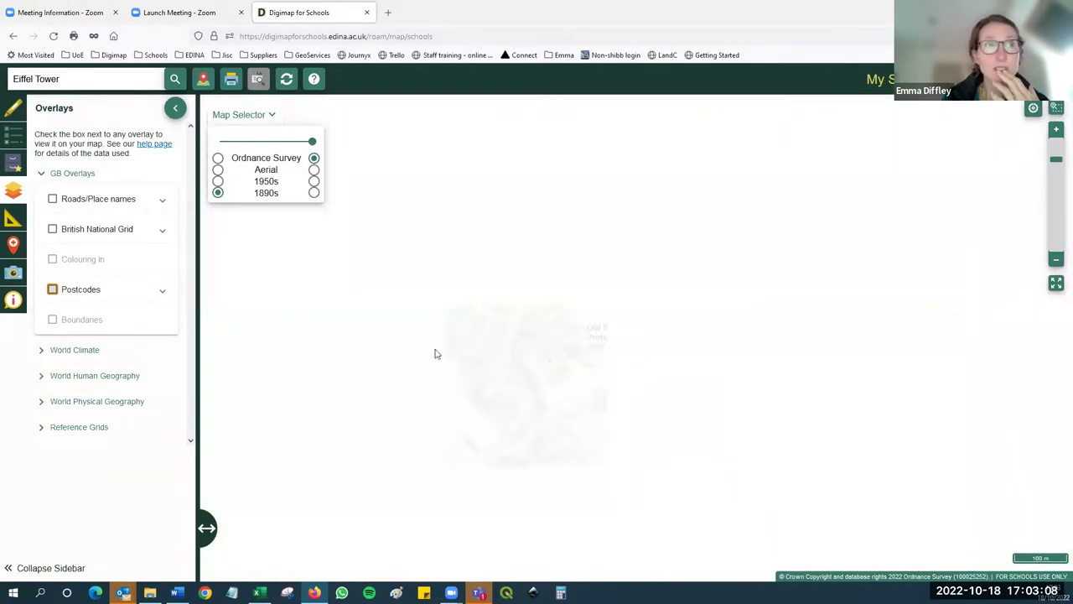
click(50, 350)
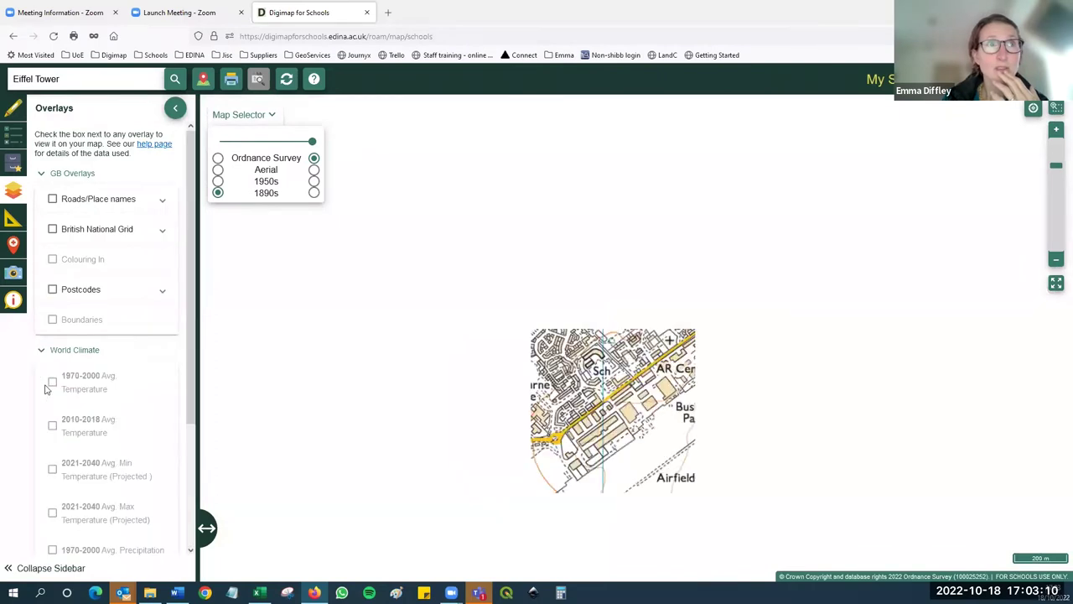
scroll(110, 431, down, 2)
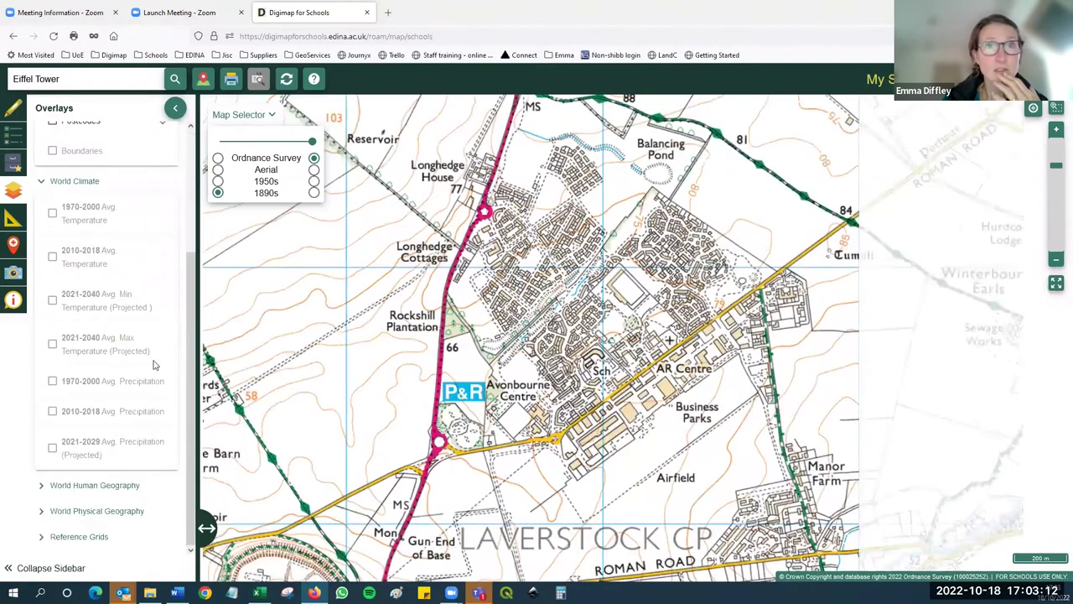
scroll(713, 361, down, 3)
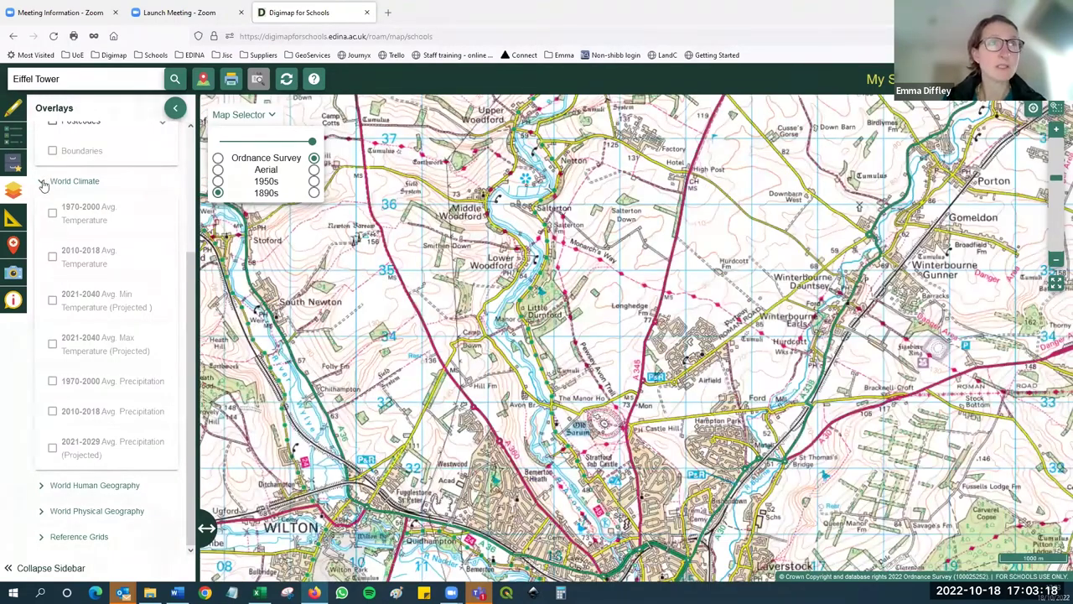
click(42, 182)
Zoom out to the world atlas view and collapse GB Overlays
click(1056, 186)
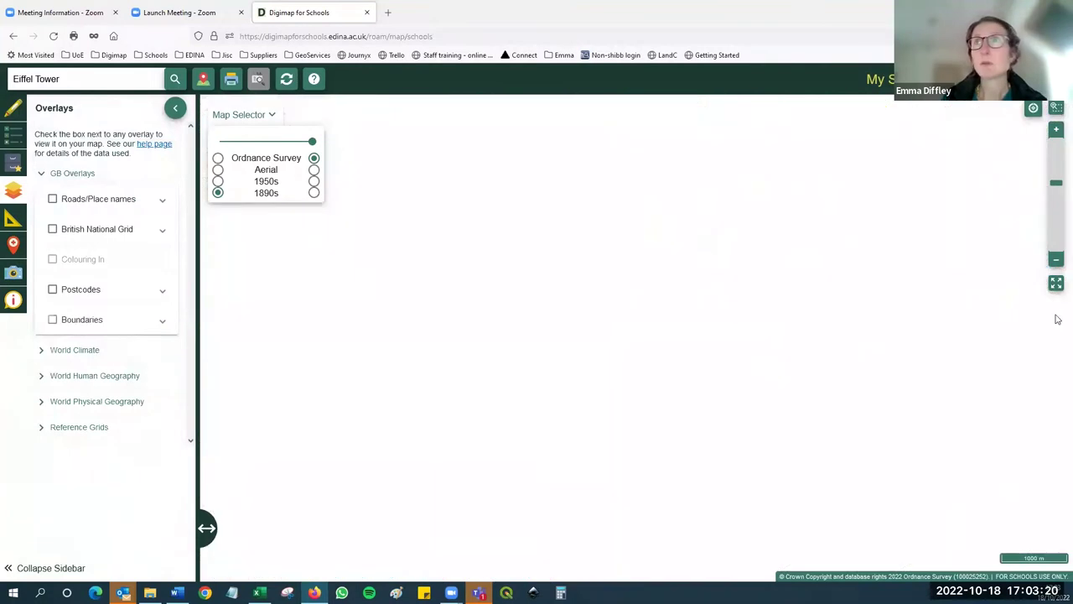
click(1057, 237)
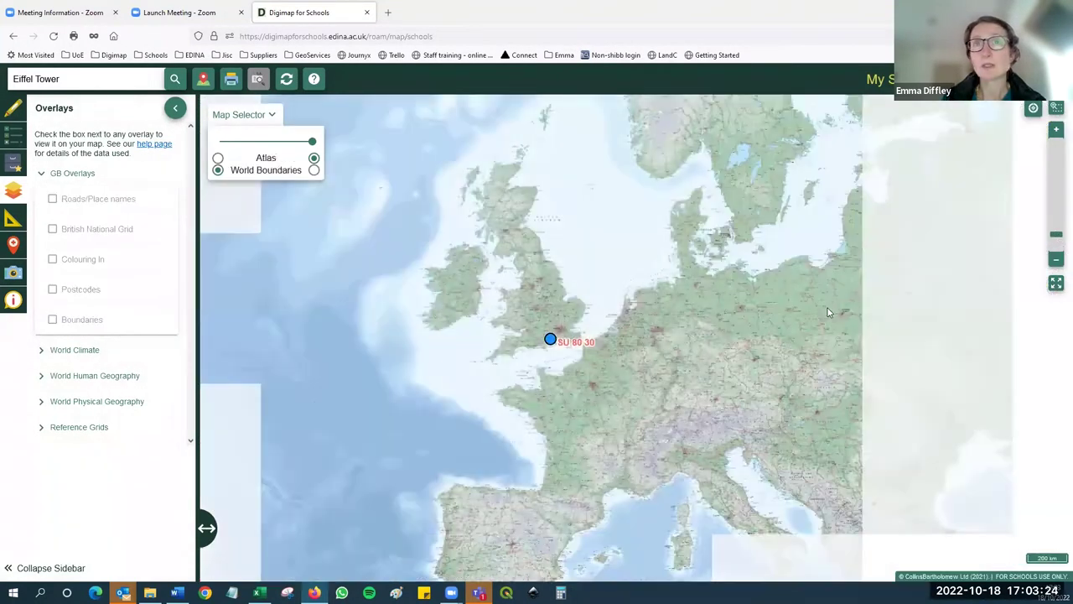
scroll(641, 366, down, 1)
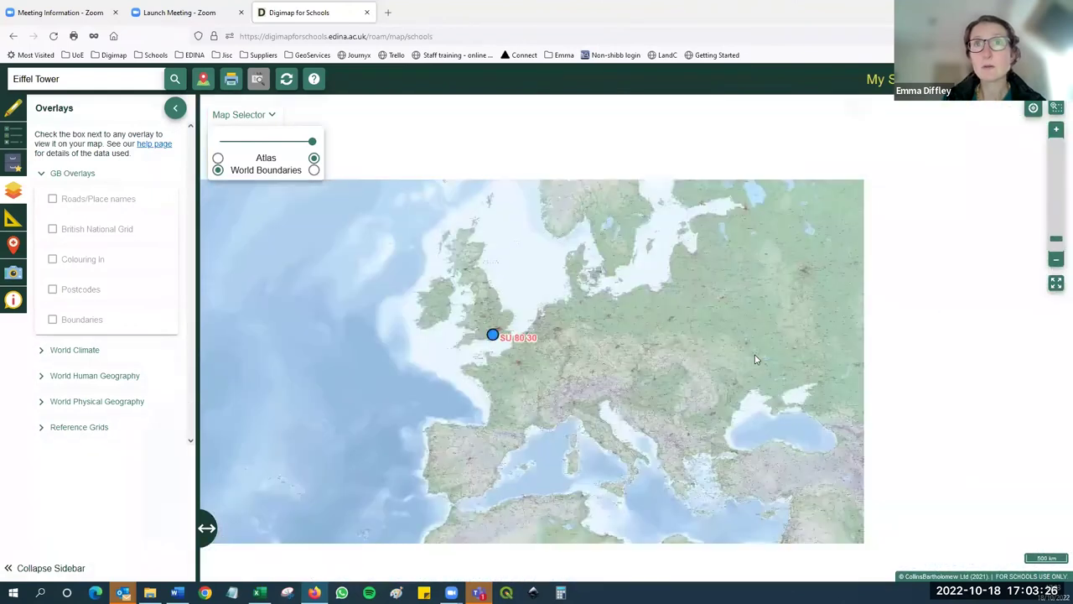
scroll(755, 358, down, 1)
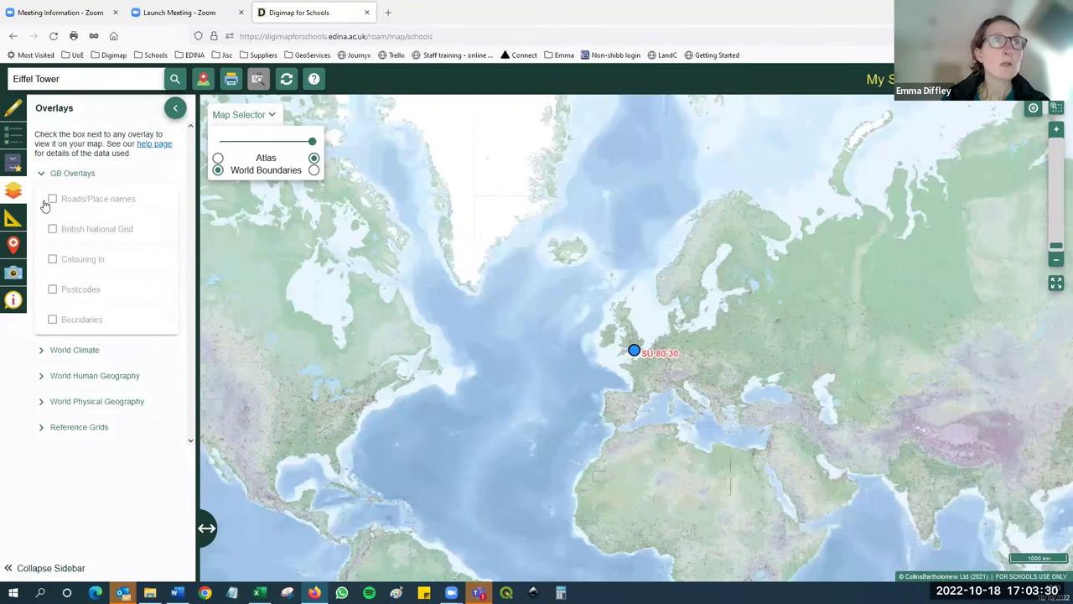
click(41, 173)
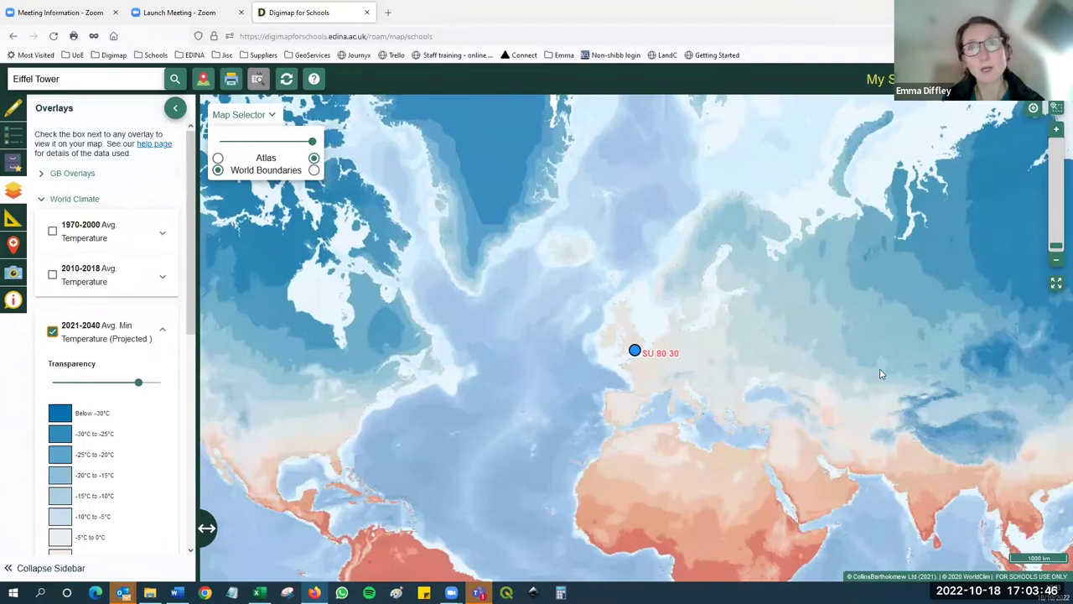
Remove the 2021-2040 minimum temperature layer, toggle 1970-2000 average temperature on and off
scroll(839, 369, down, 1)
click(52, 333)
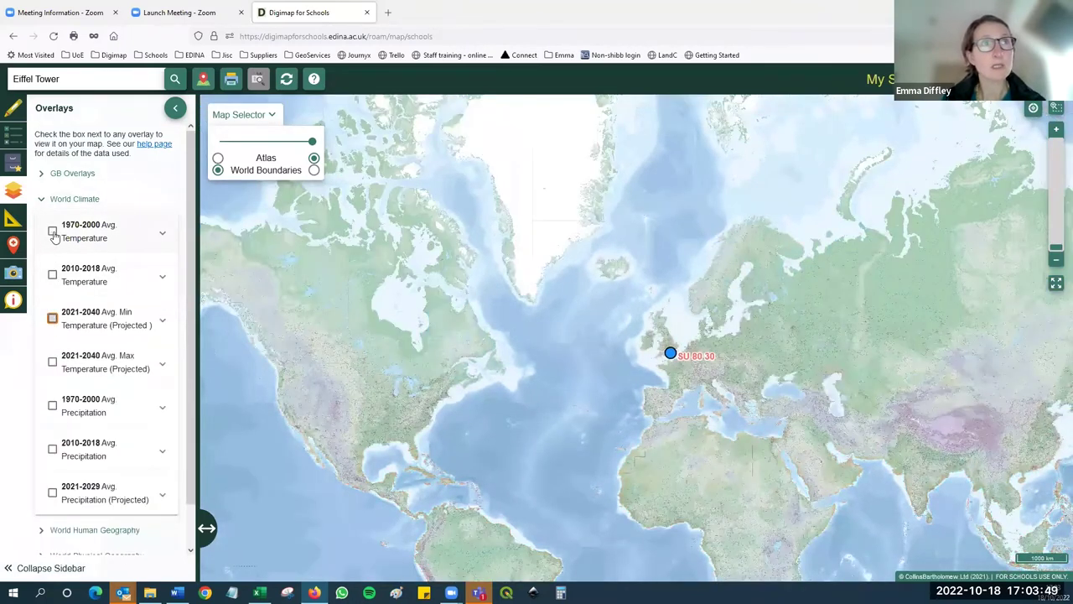
click(53, 232)
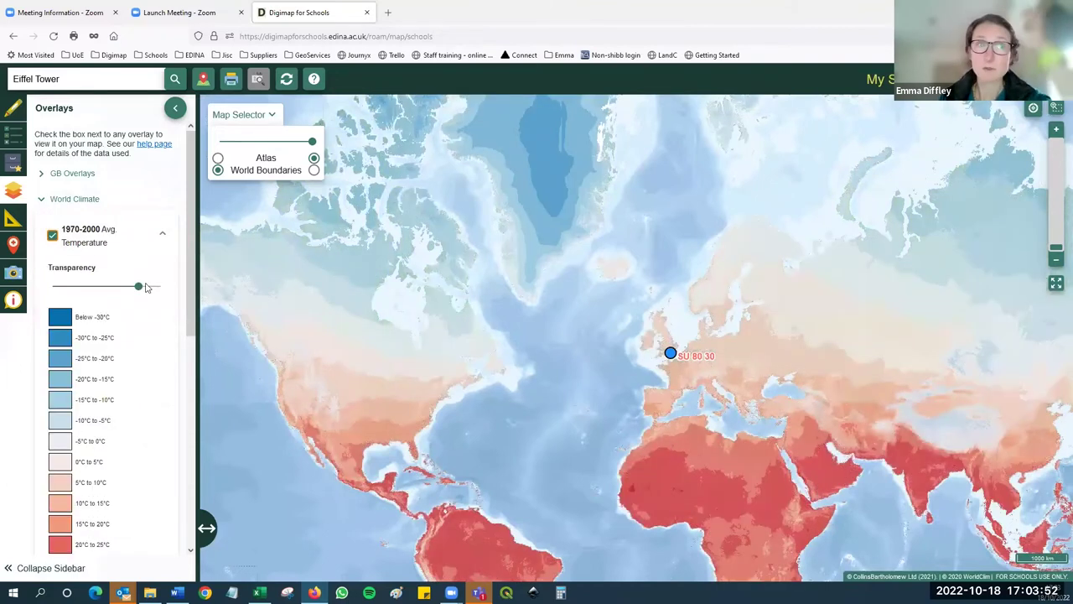
click(161, 237)
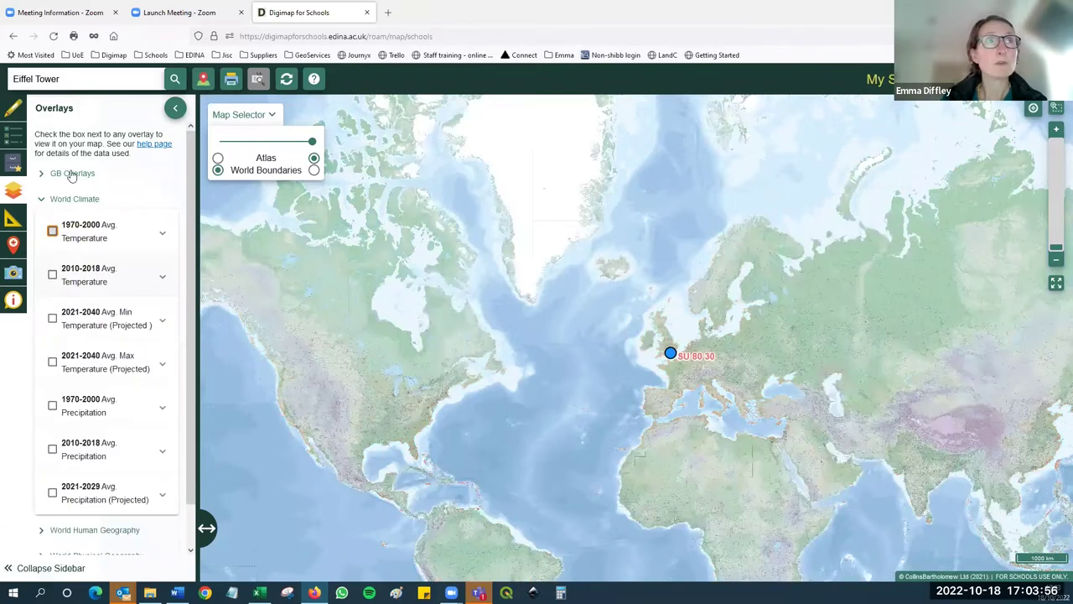
scroll(73, 379, down, 1)
click(40, 155)
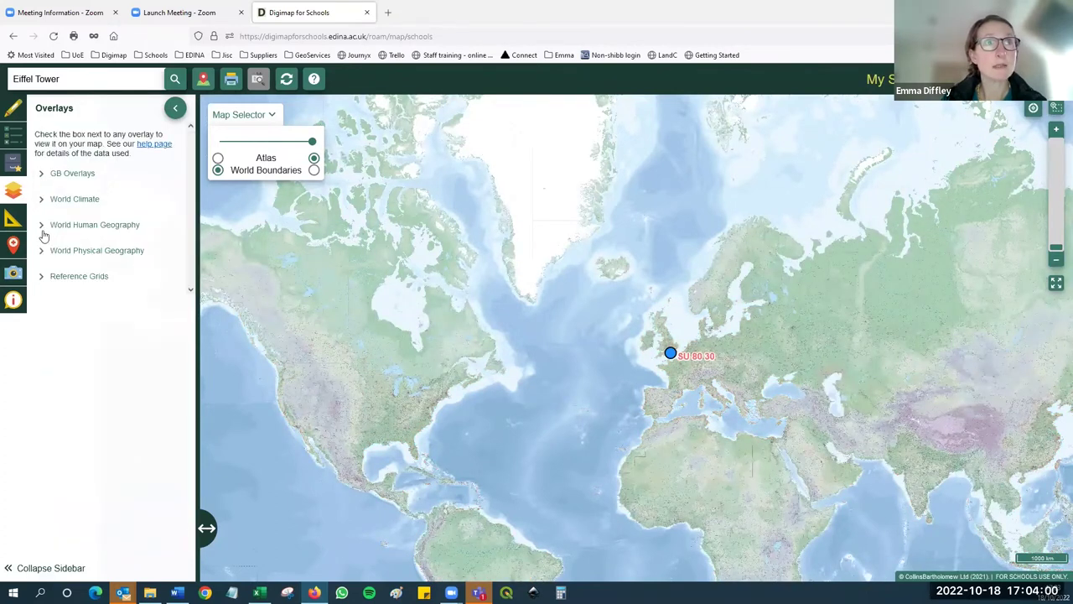
Expand World Human Geography and frame Population Density from Europe across to India and Bangladesh
click(42, 227)
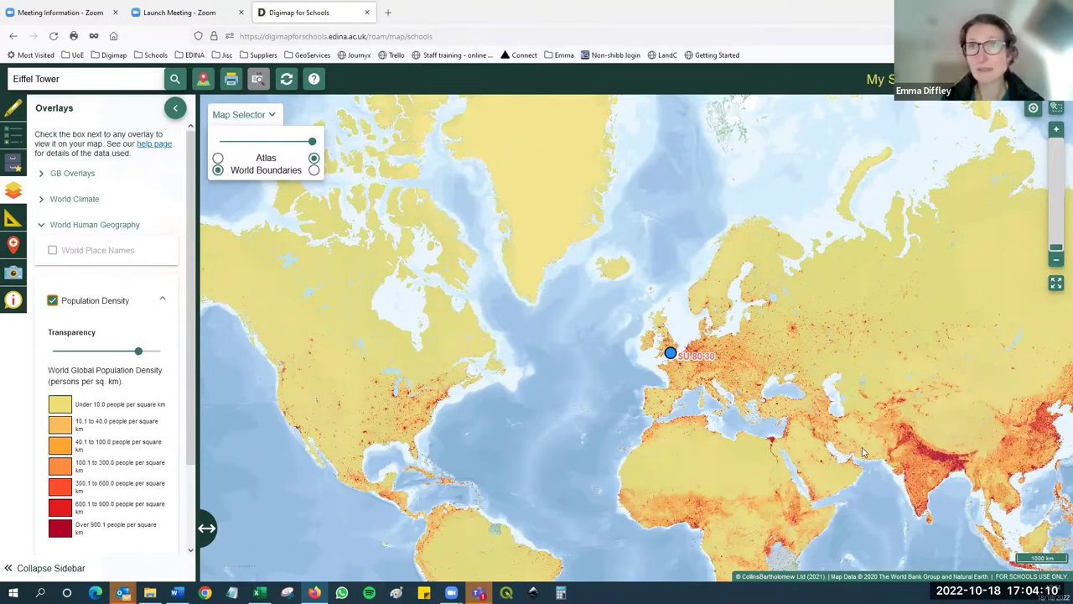
drag(658, 372, 473, 278)
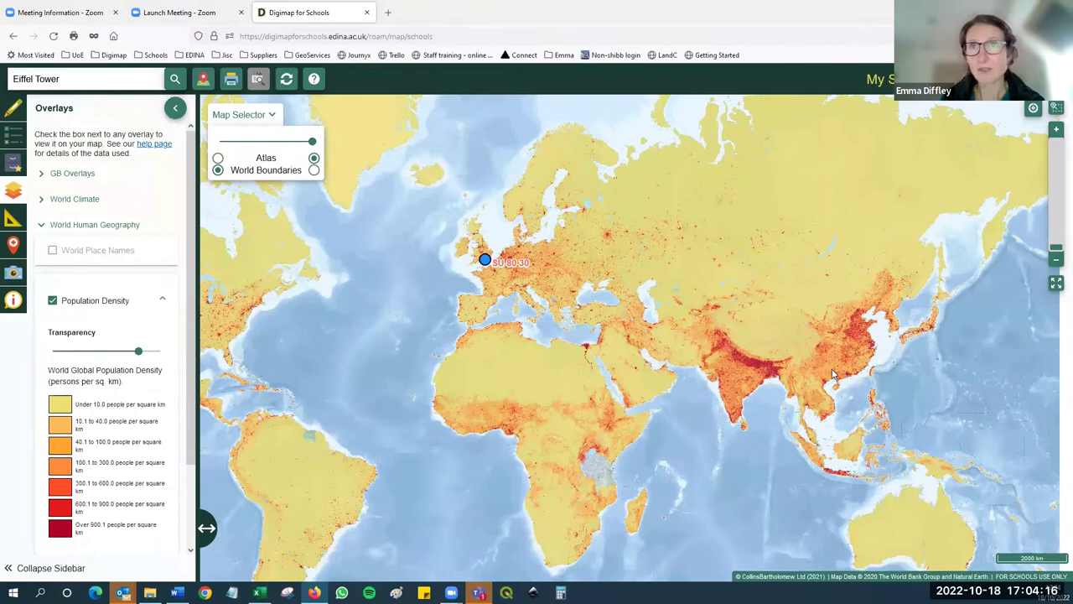
scroll(833, 373, up, 2)
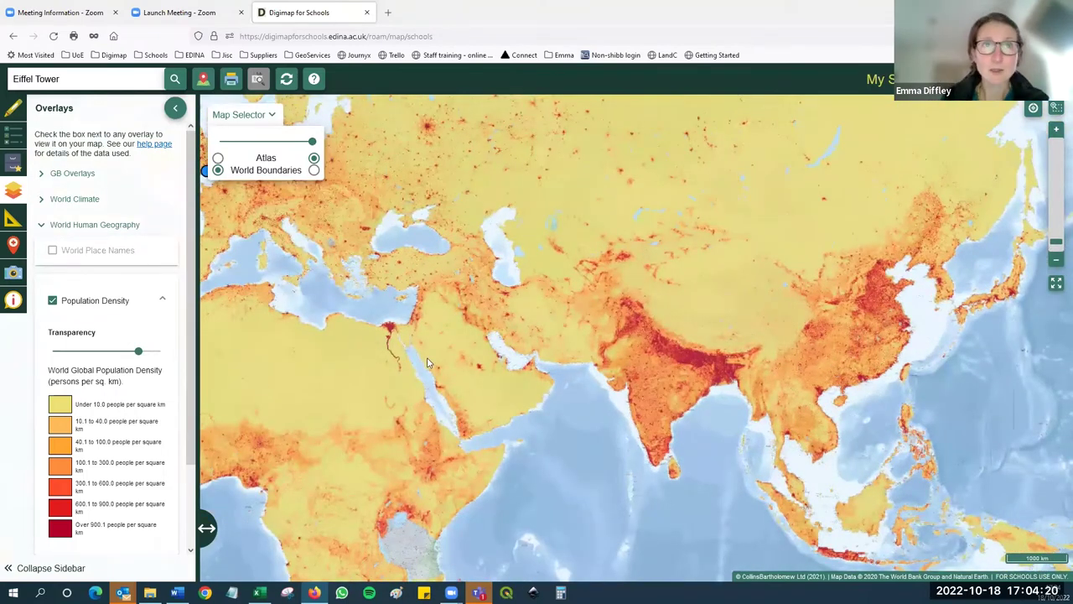
drag(427, 362, 426, 378)
scroll(426, 373, up, 3)
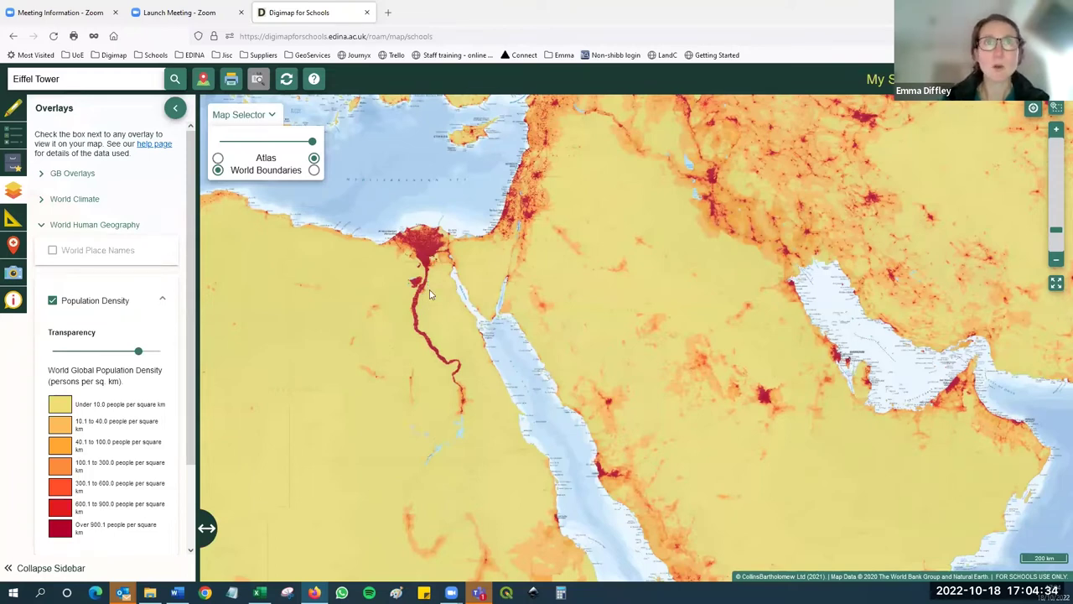
scroll(429, 289, up, 1)
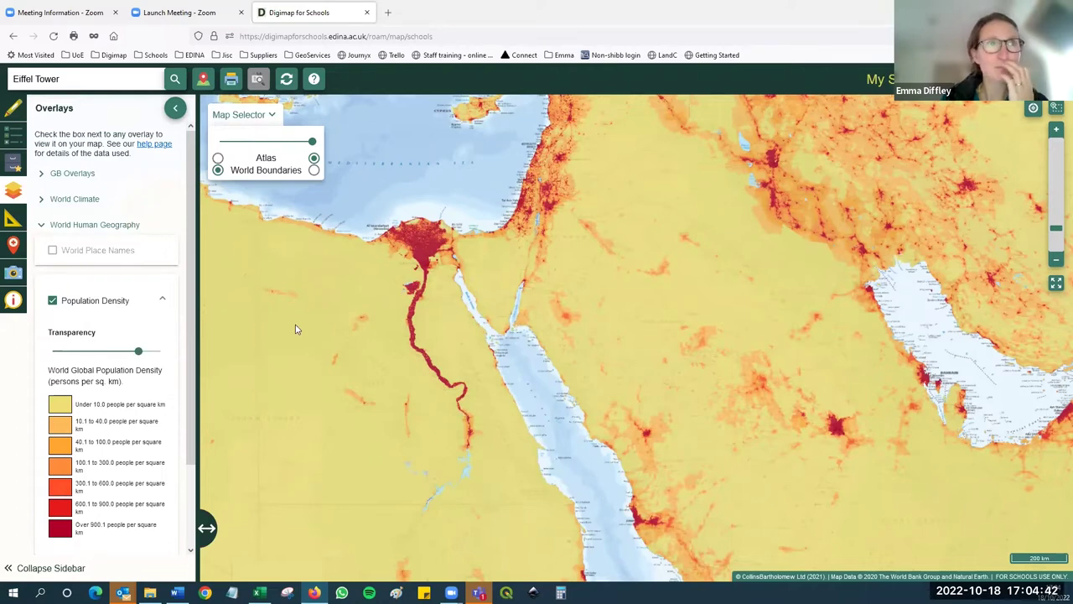
scroll(793, 381, down, 3)
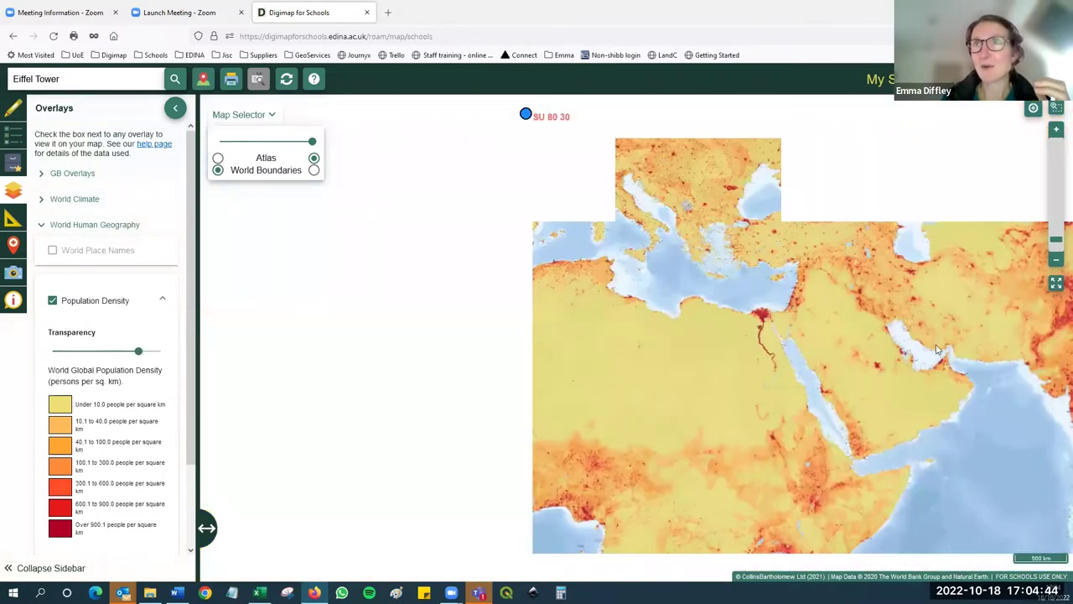
drag(938, 351, 816, 420)
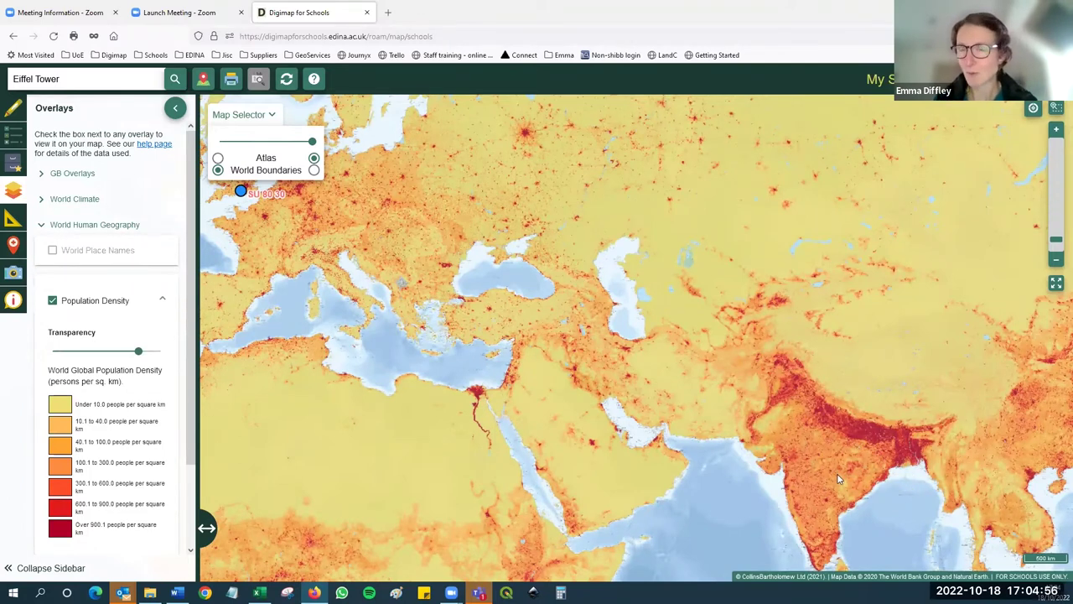
click(163, 301)
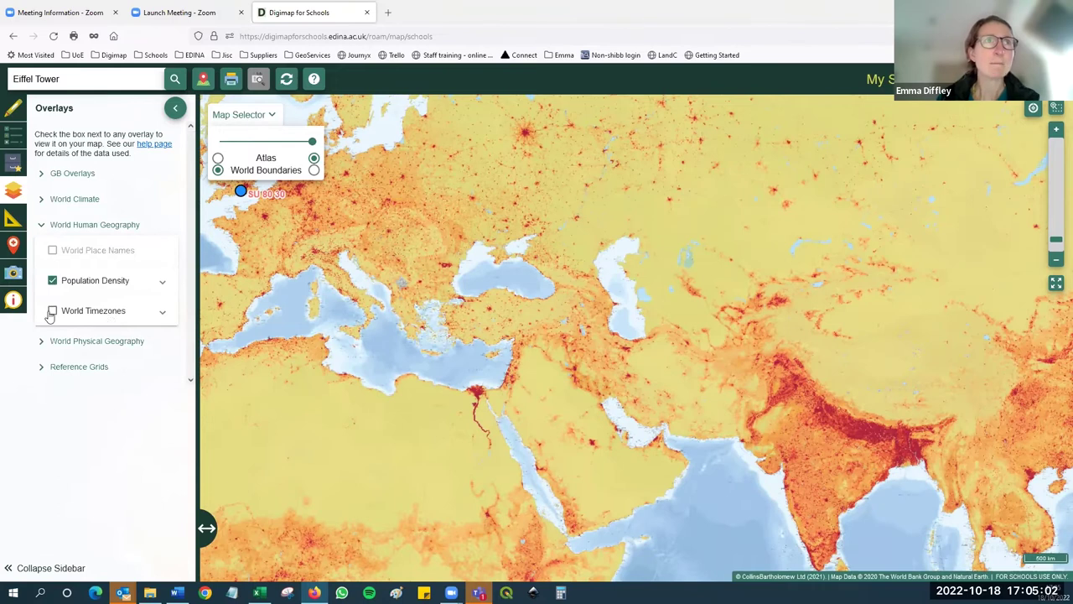
Tick World Timezones, then zoom out and pan to see UTC offset zones worldwide
click(52, 311)
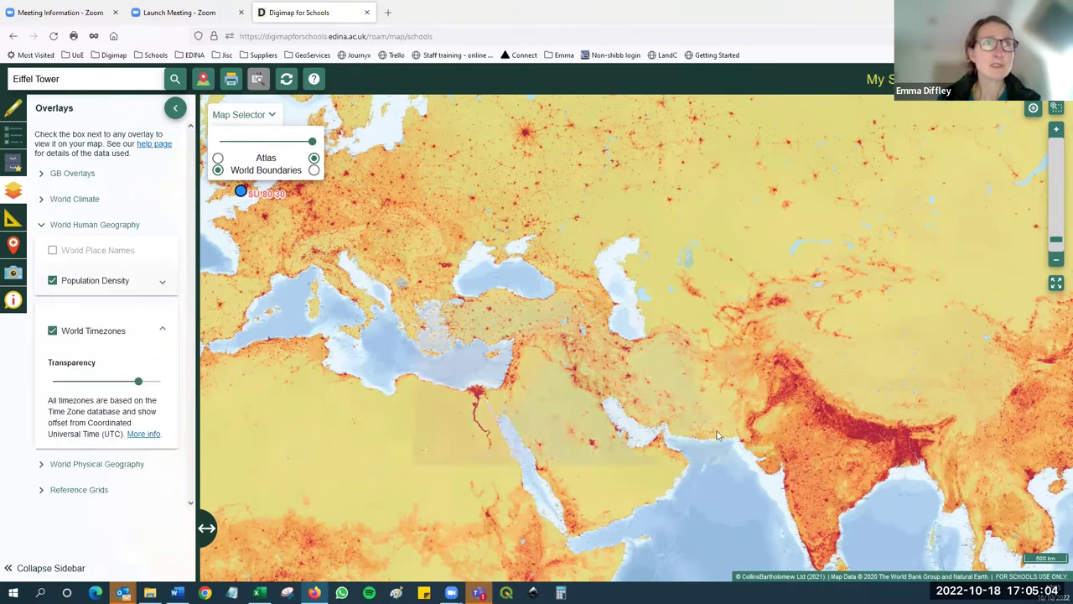
scroll(771, 415, down, 1)
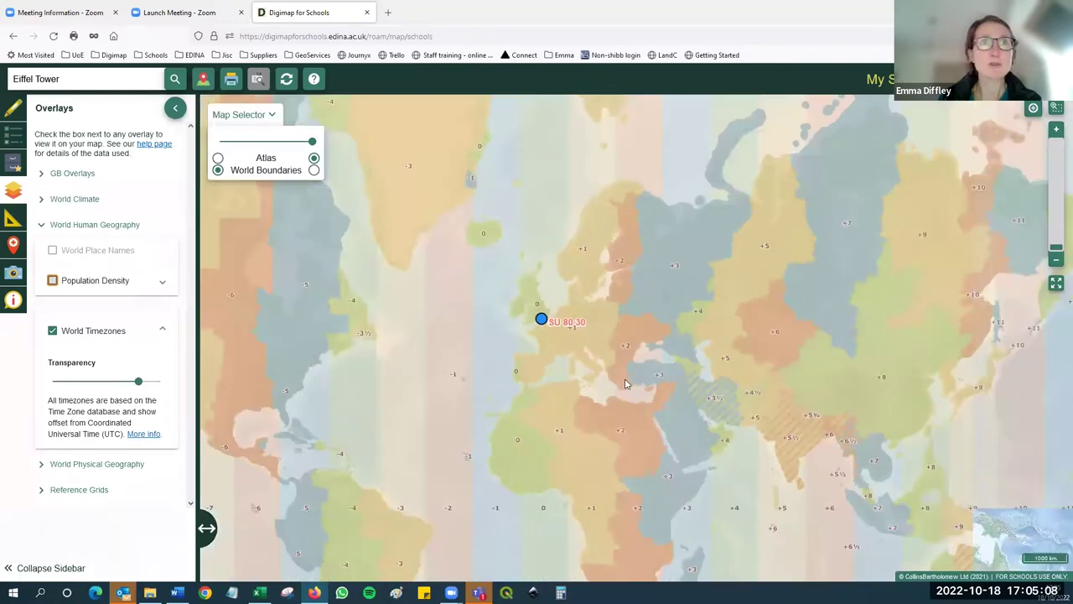
drag(424, 383, 508, 346)
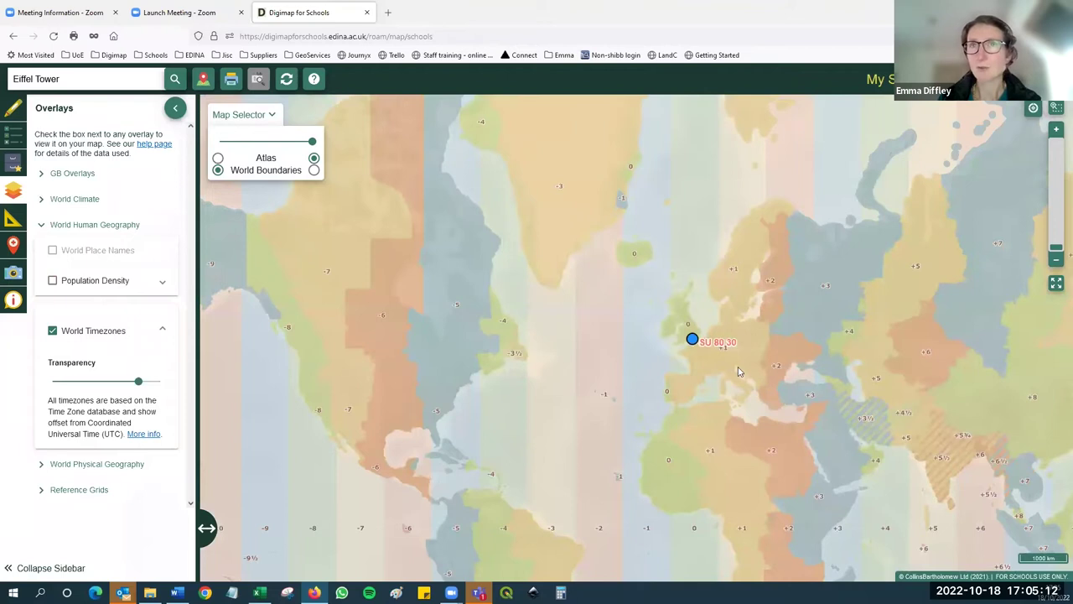
drag(788, 465, 616, 365)
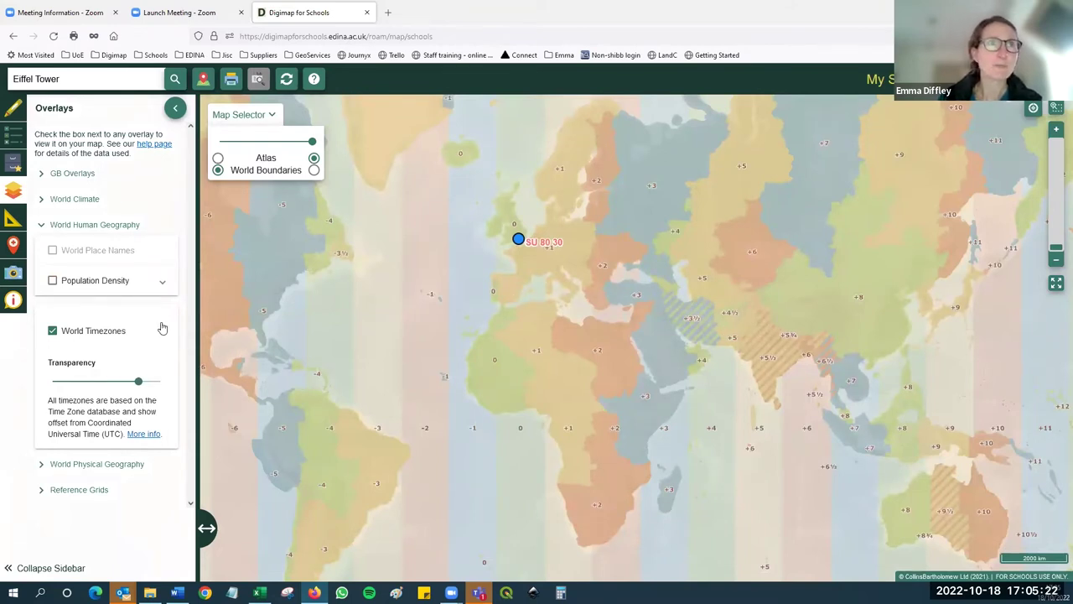
click(62, 337)
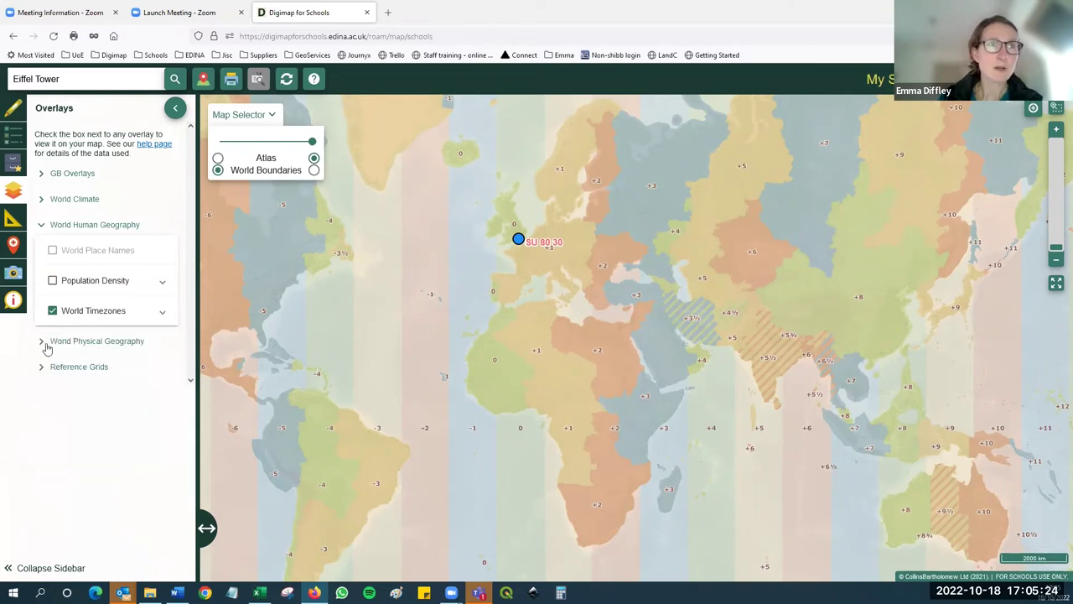
click(44, 343)
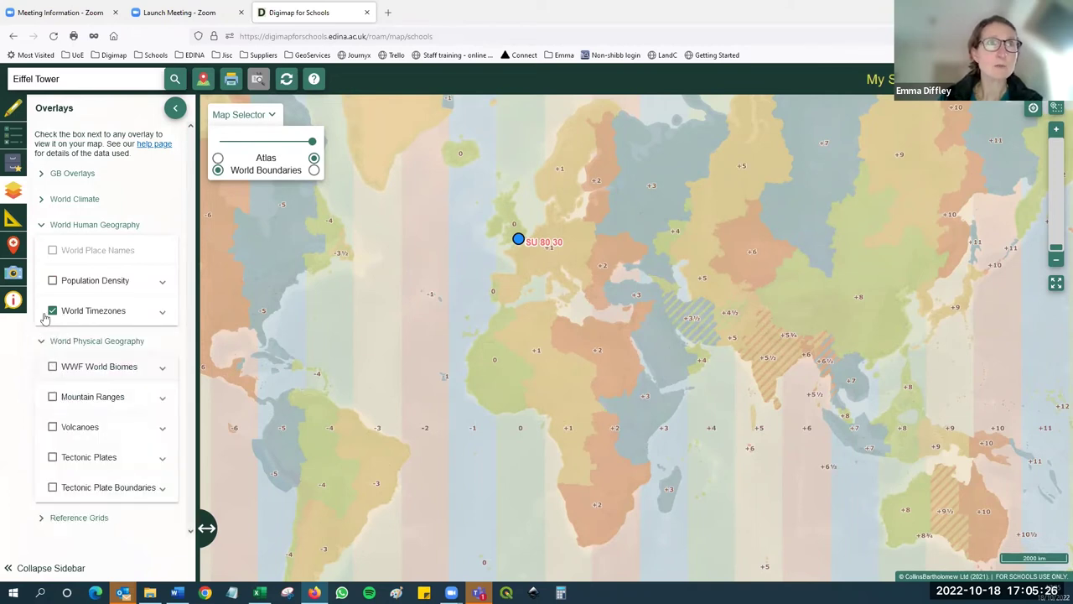
Show the WWF World Biomes overlay, identify eastern Europe's biome, then switch to Mountain Ranges
click(52, 367)
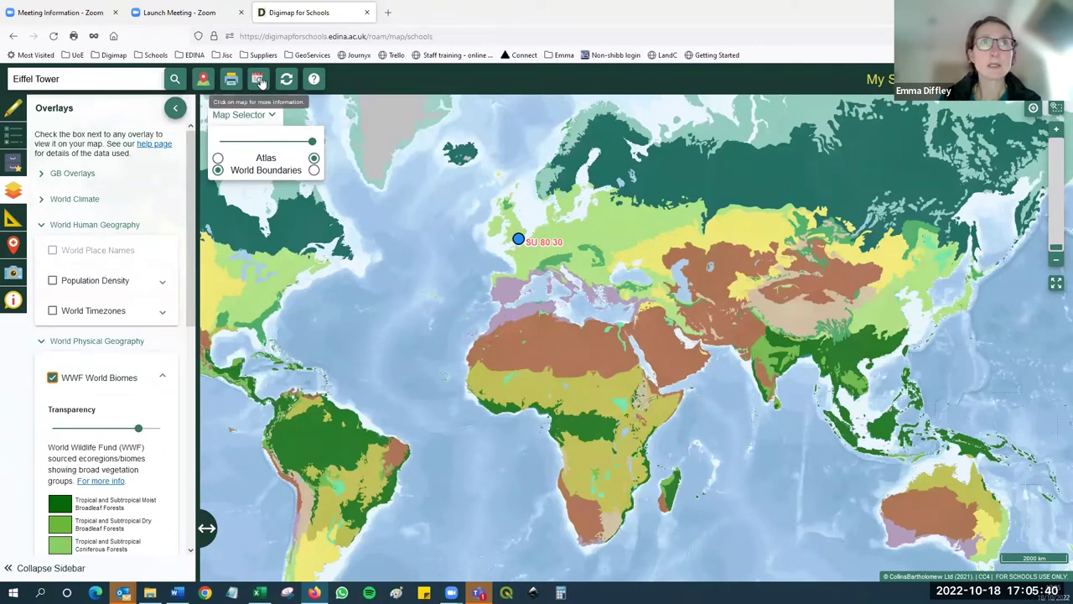
click(259, 81)
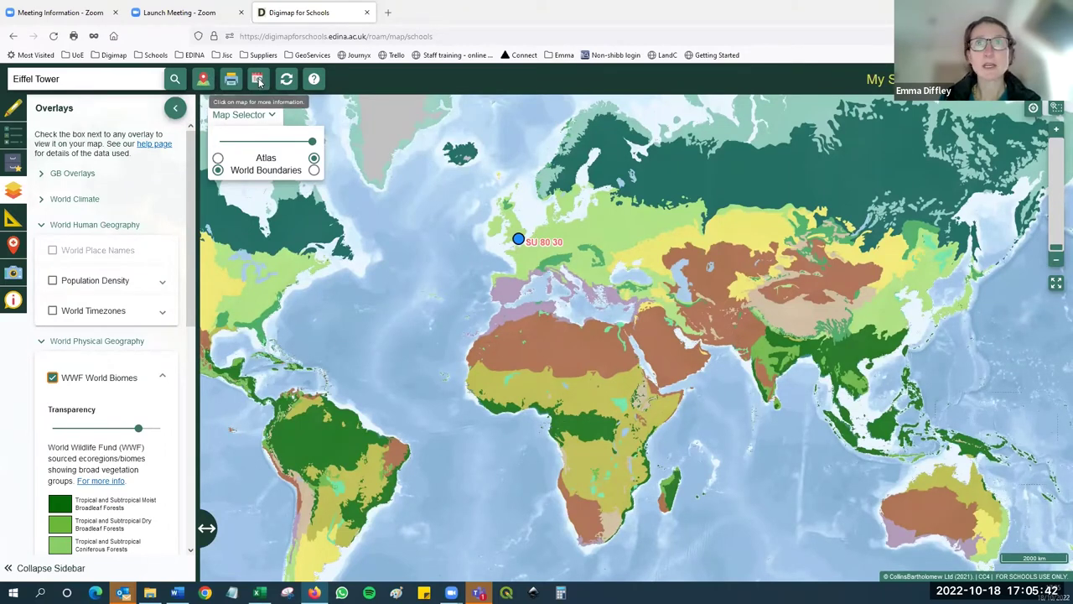
click(625, 243)
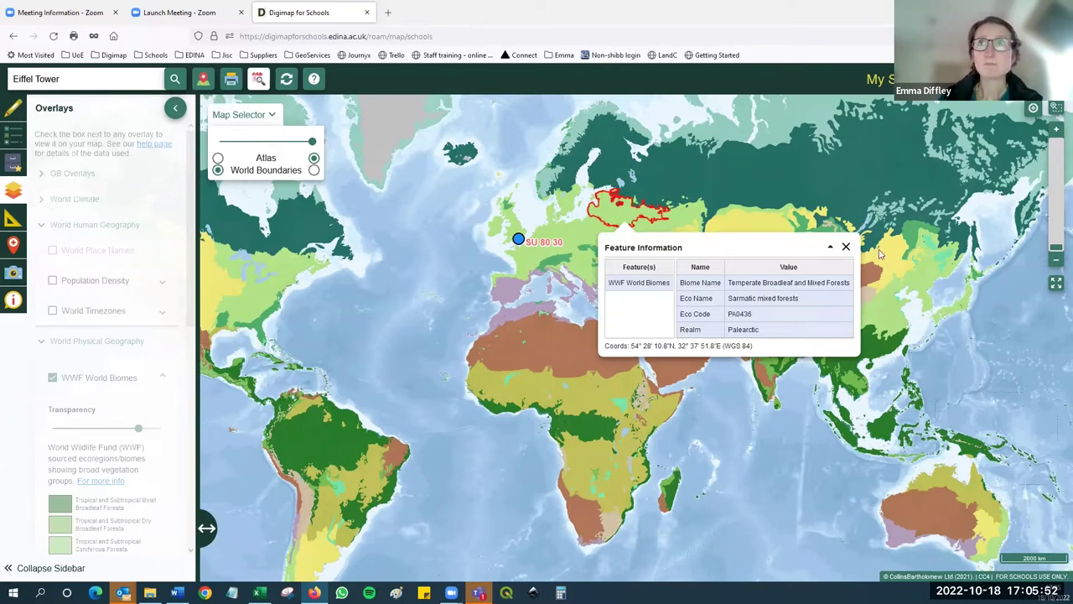
click(257, 82)
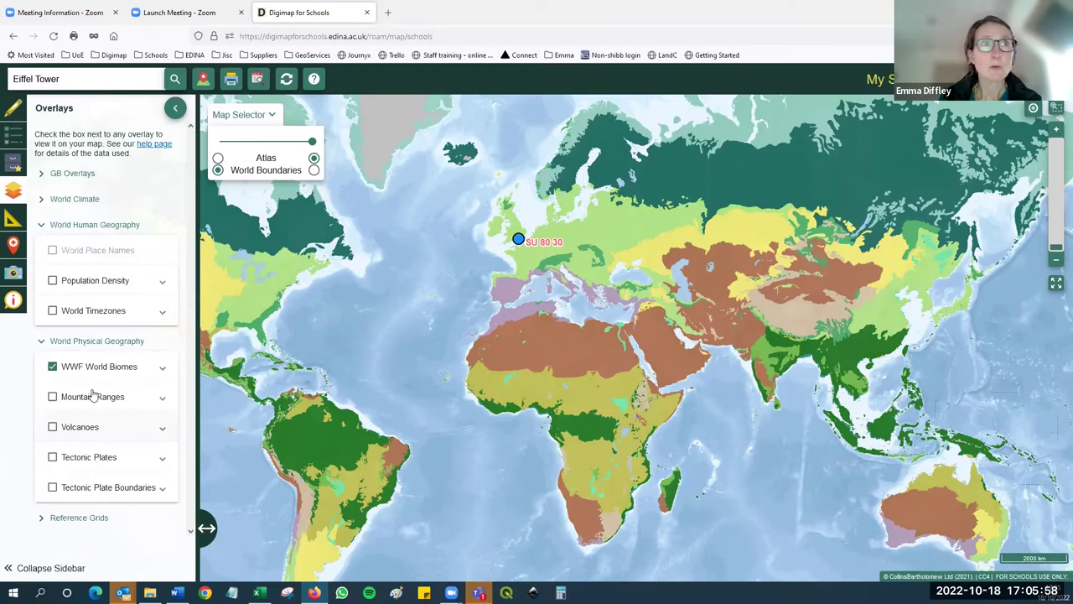
click(52, 396)
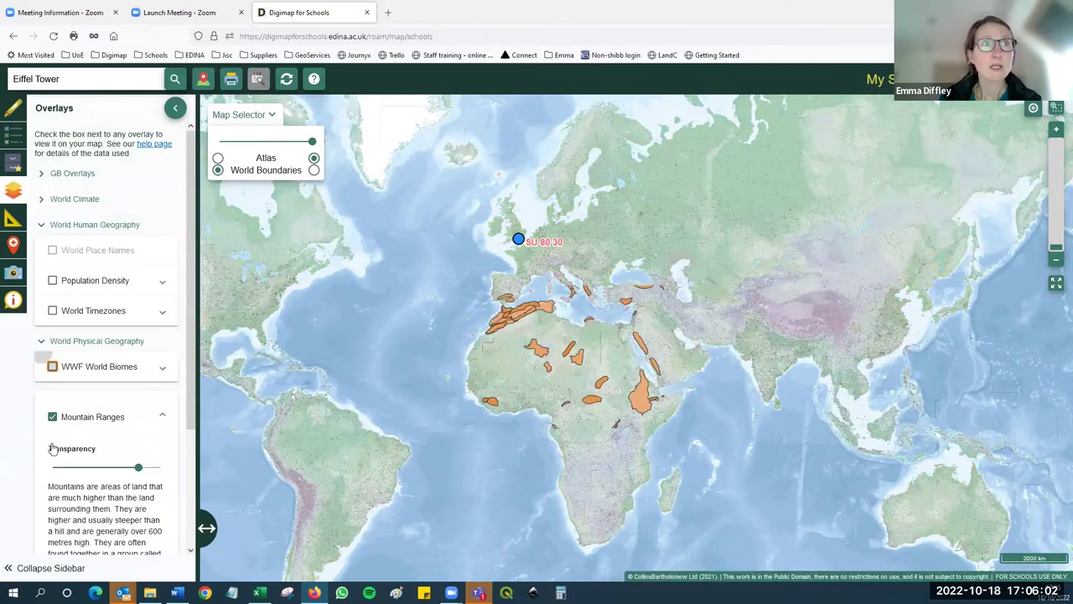
Add the Volcanoes and Tectonic Plates overlays on top of Mountain Ranges
scroll(52, 448, down, 2)
click(52, 444)
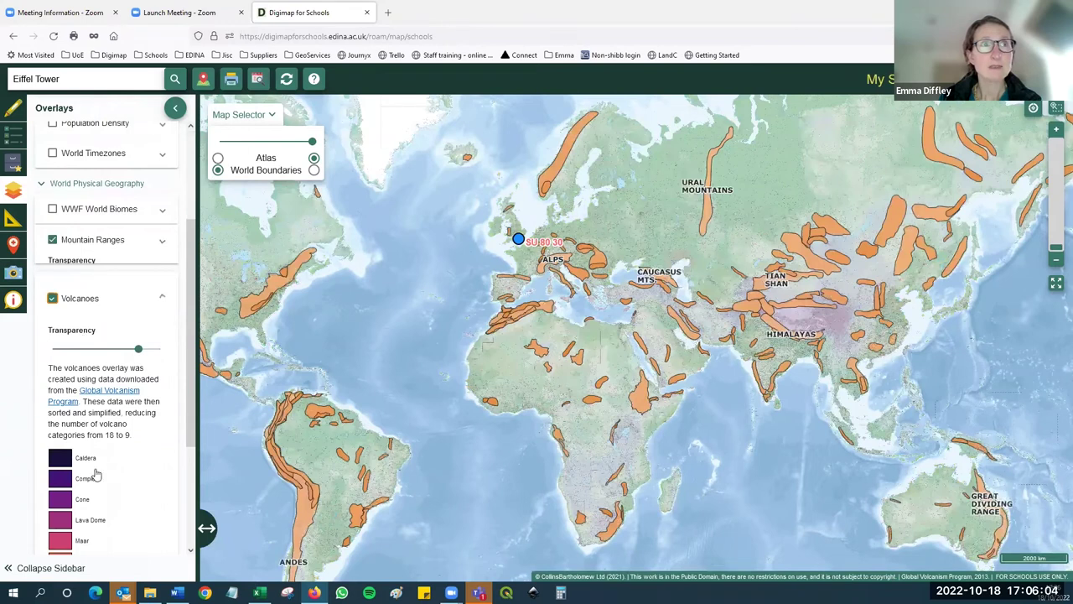
scroll(97, 475, down, 2)
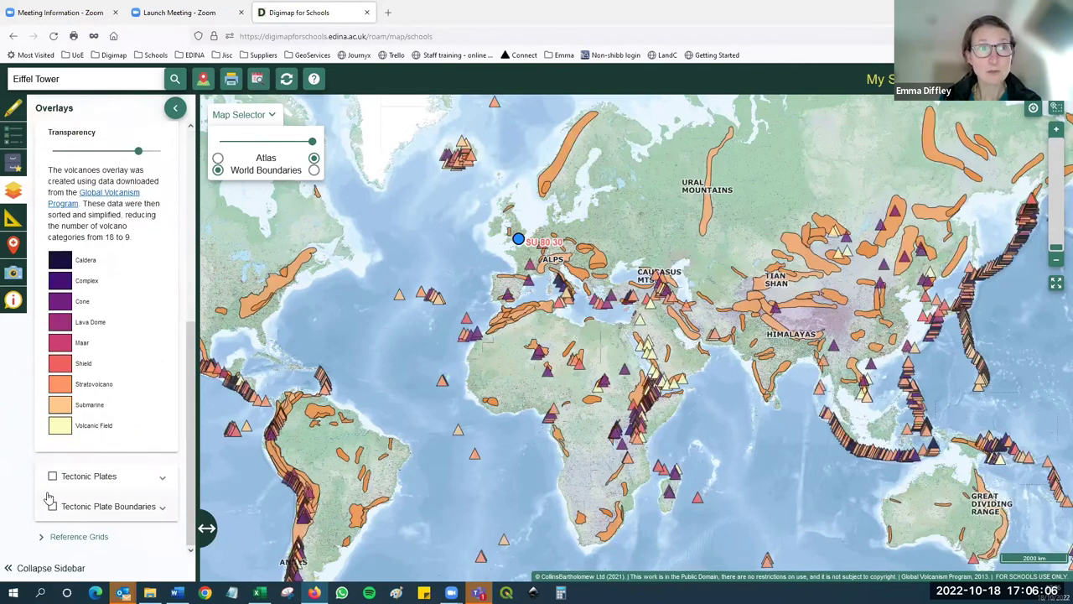
click(52, 476)
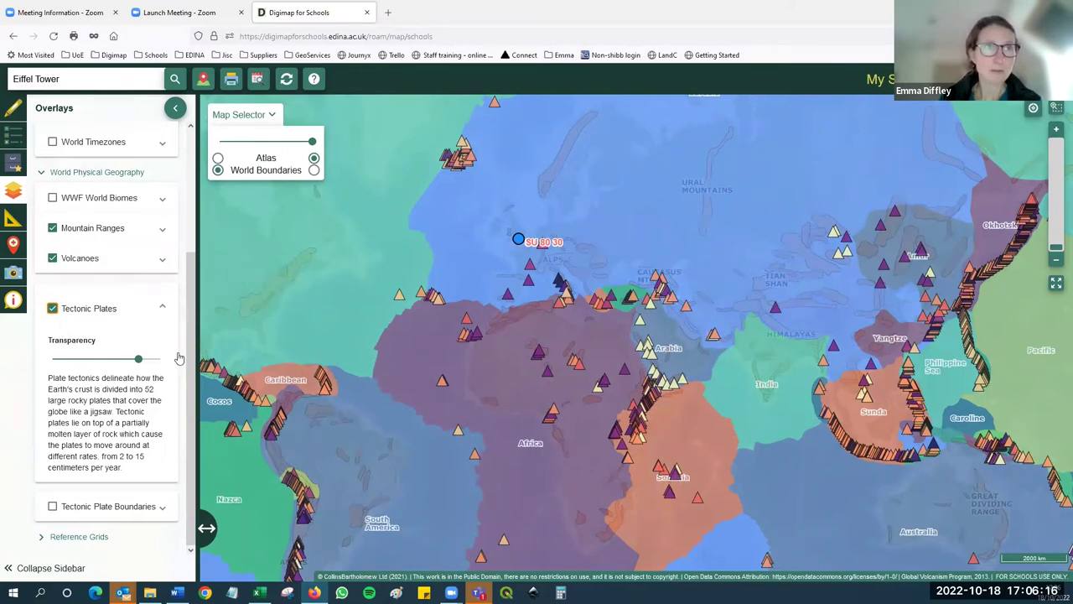
Collapse the tectonic plates details and hide the Mountain Ranges, Tectonic Plates and Volcanoes overlays
click(138, 405)
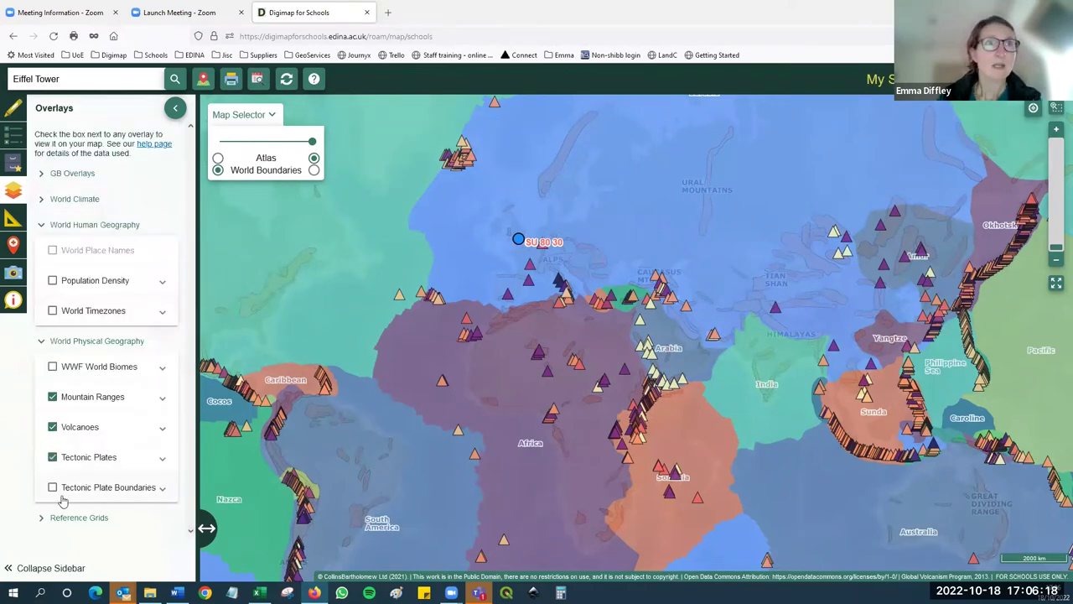
click(53, 396)
click(54, 457)
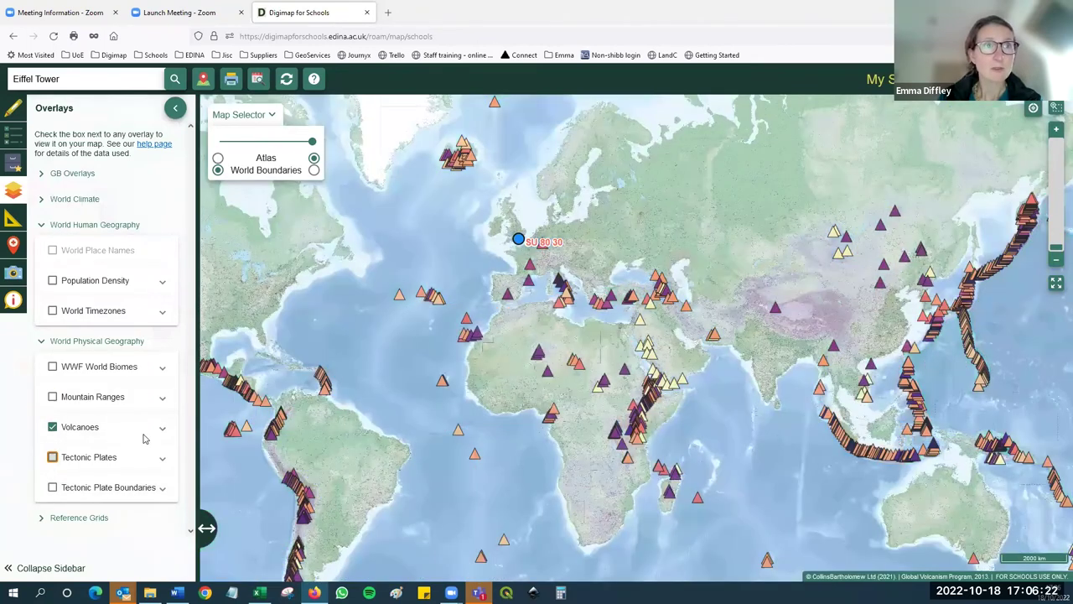
scroll(69, 478, down, 2)
click(52, 356)
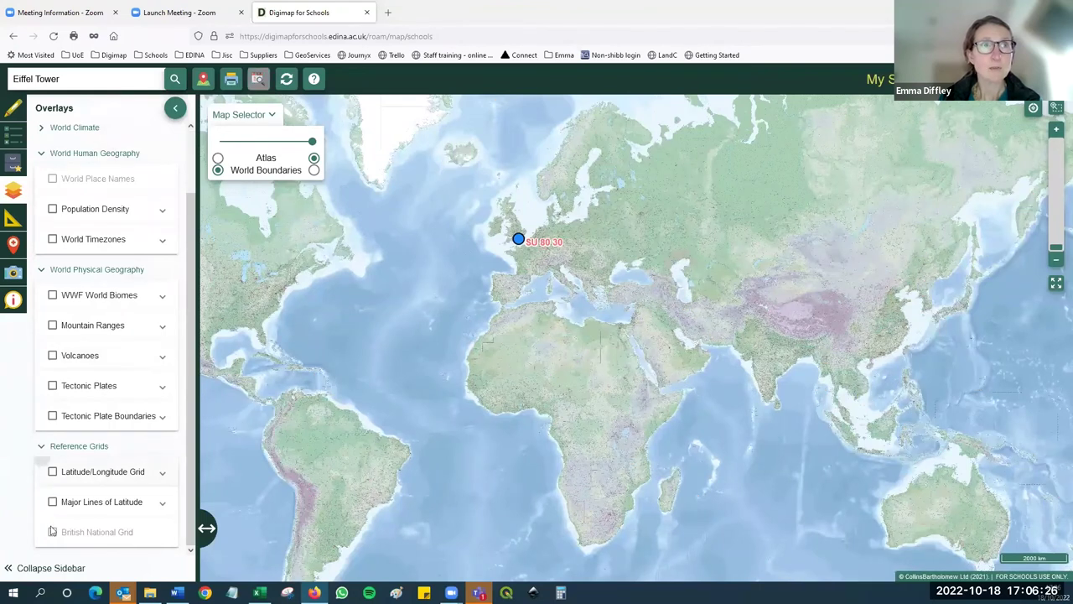
Compare the Latitude/Longitude Grid and Major Lines of Latitude overlays across the southern latitudes
click(52, 471)
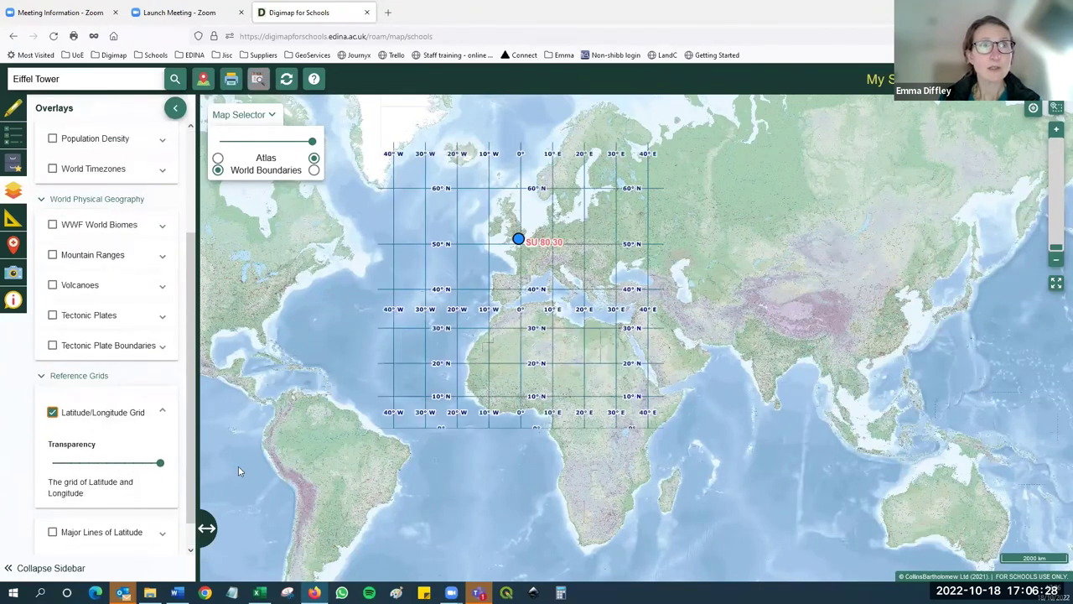
click(52, 501)
click(52, 370)
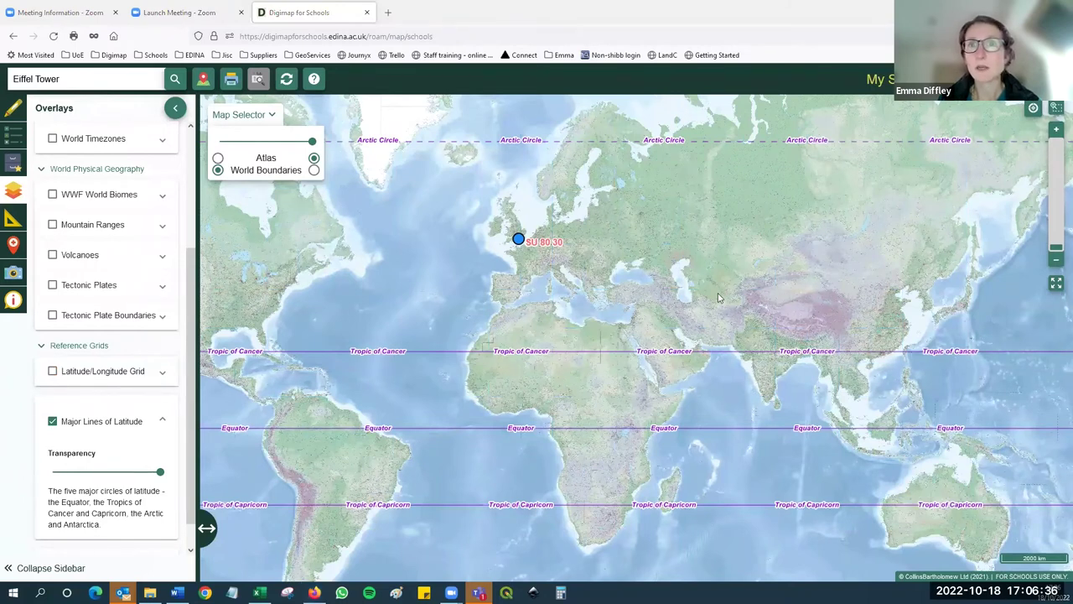
drag(616, 543, 625, 316)
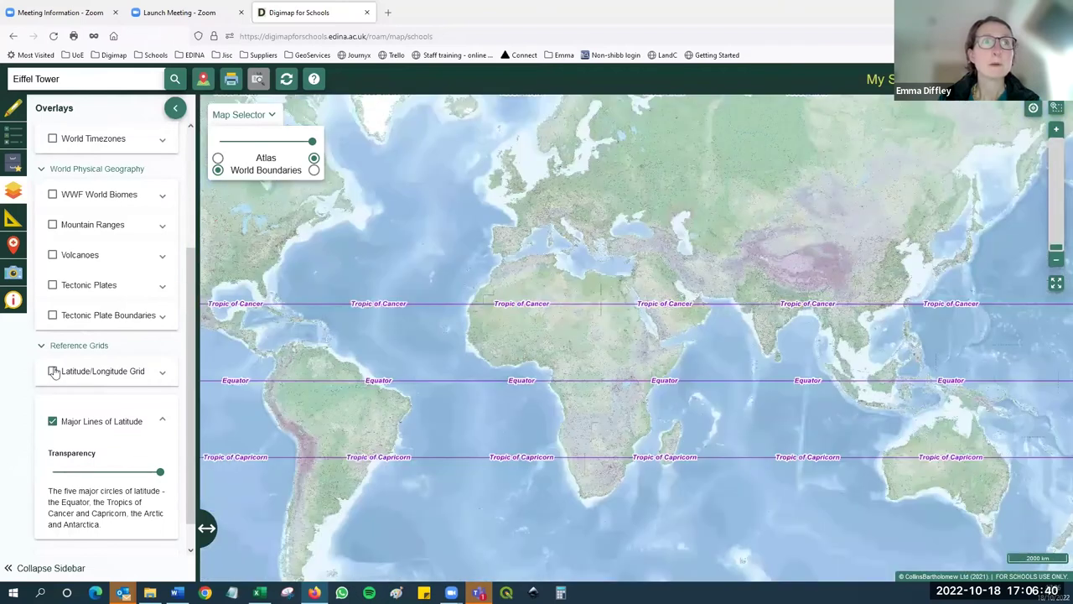
click(54, 372)
click(71, 497)
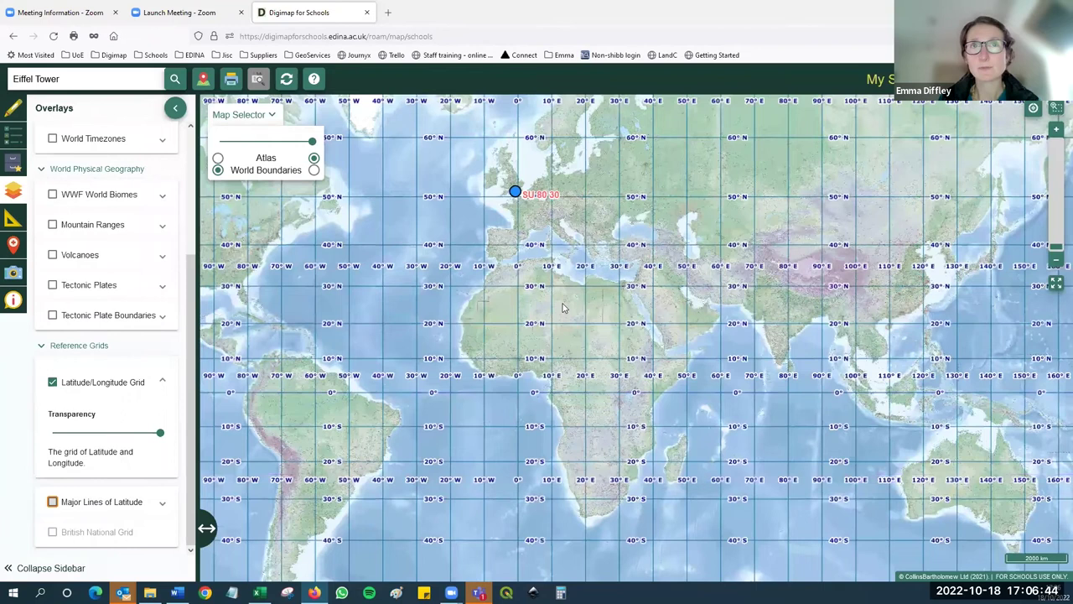
Replace the Latitude/Longitude Grid with the British National Grid and zoom in on northern England
scroll(570, 310, up, 1)
scroll(576, 310, up, 1)
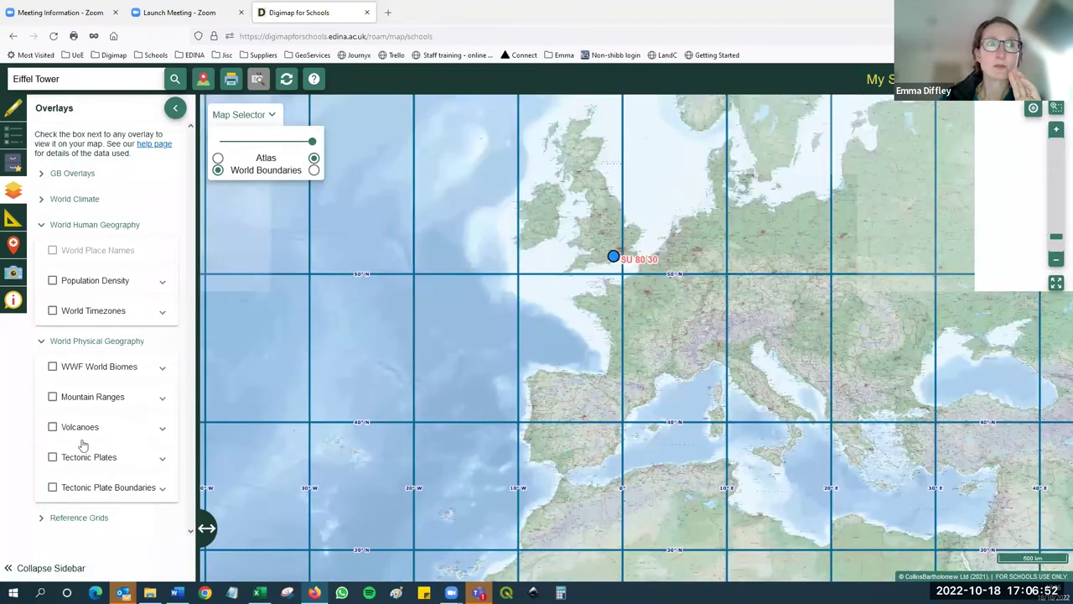
click(79, 518)
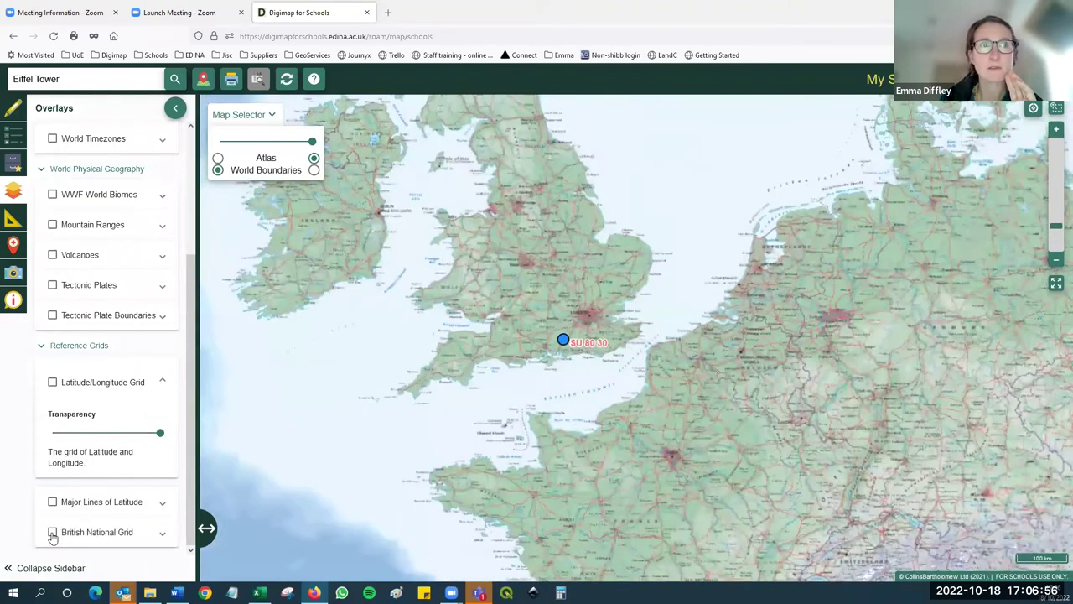
click(52, 532)
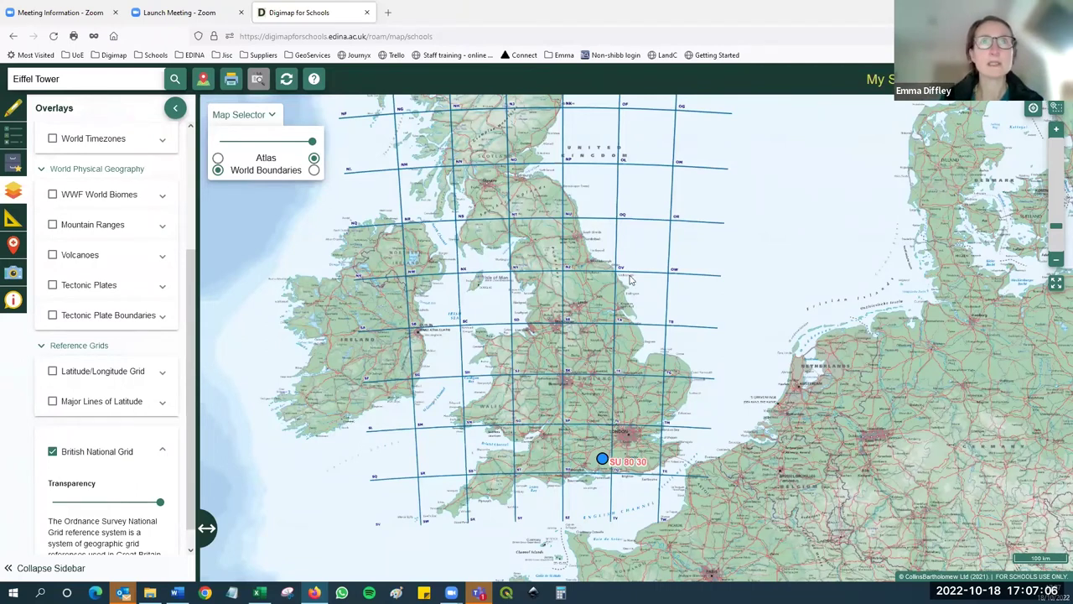
scroll(517, 310, up, 1)
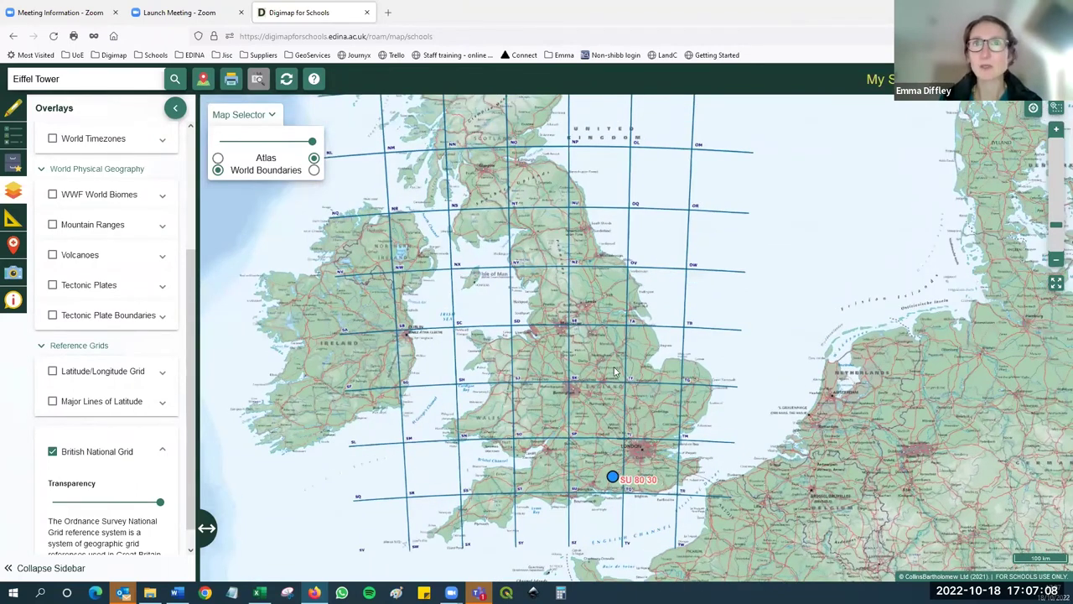
scroll(615, 371, up, 2)
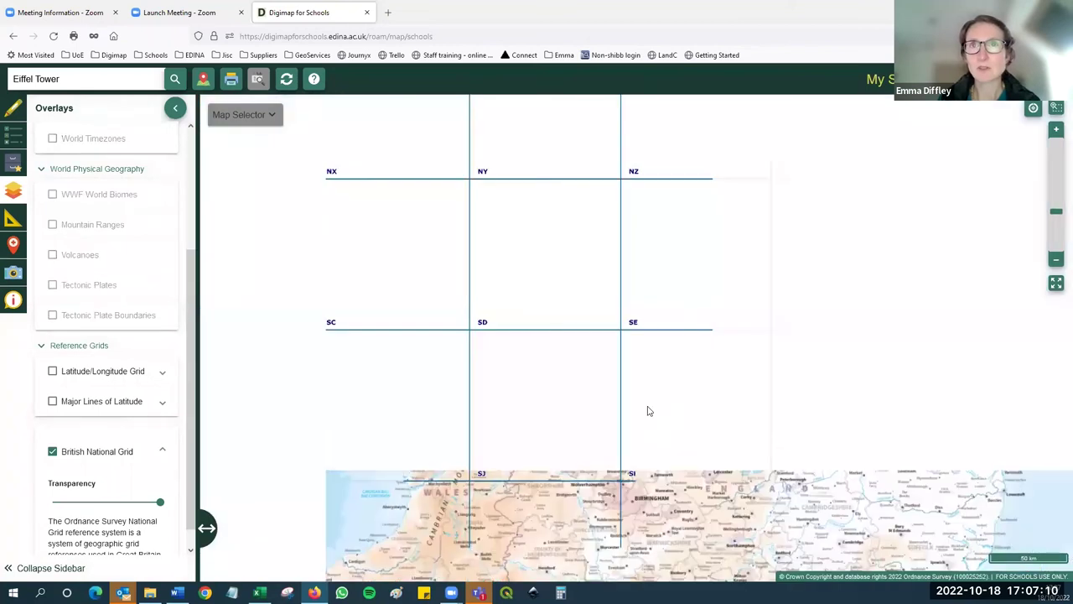